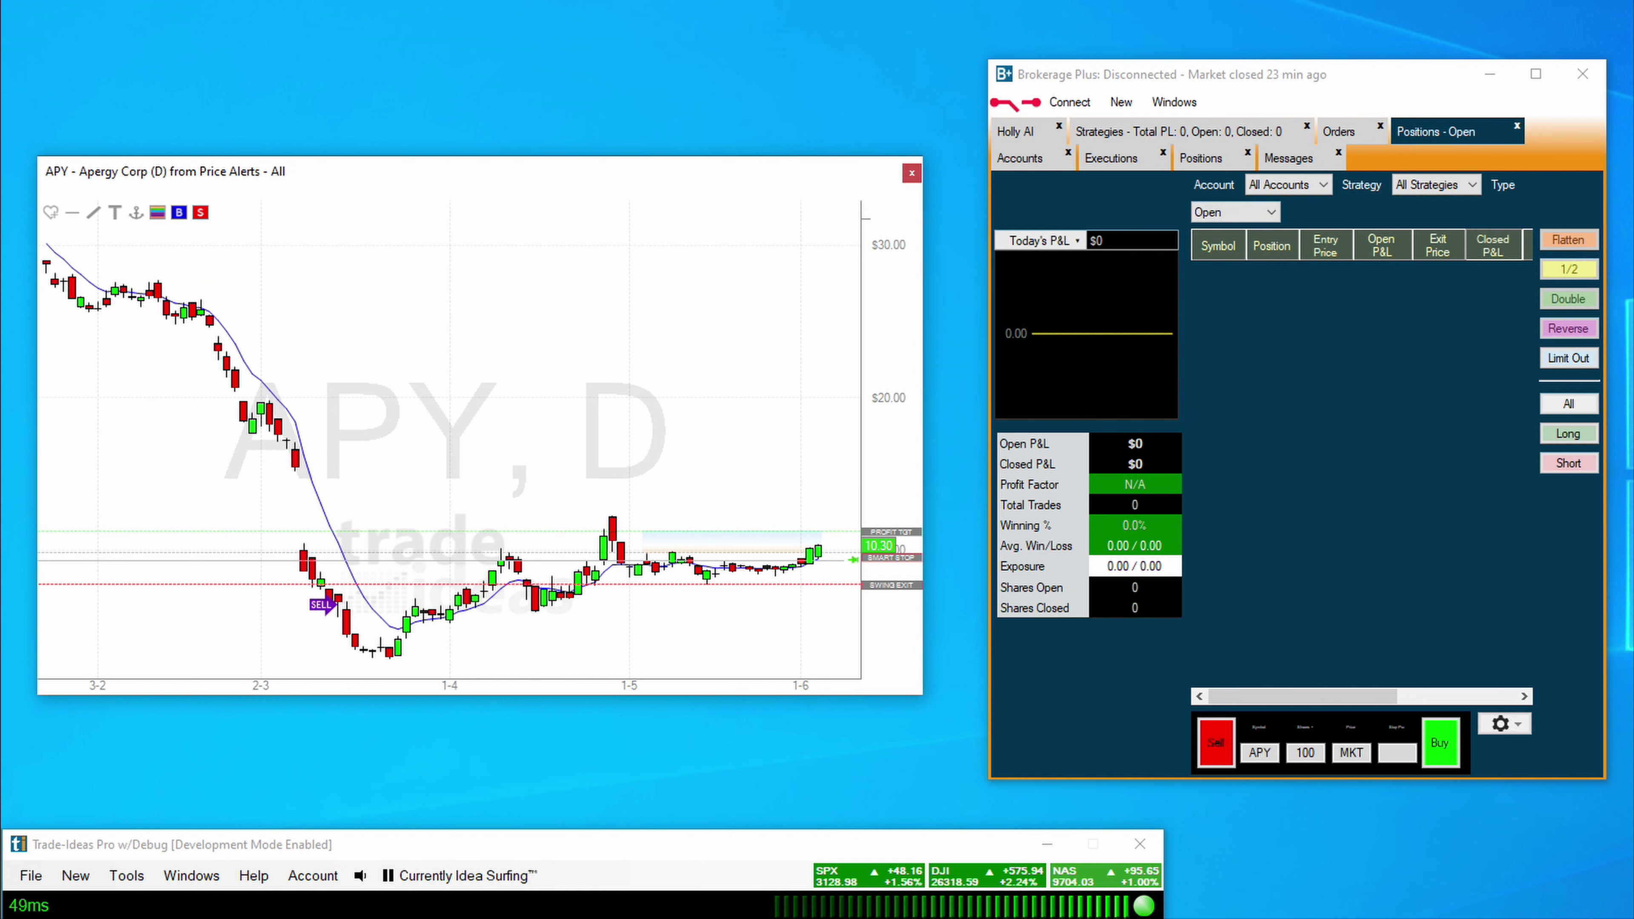
Nudge the Brokerage Plus window into place and connect it to Trade-Ideas Simulated Trading.
left_click_drag(1139, 76, 1133, 68)
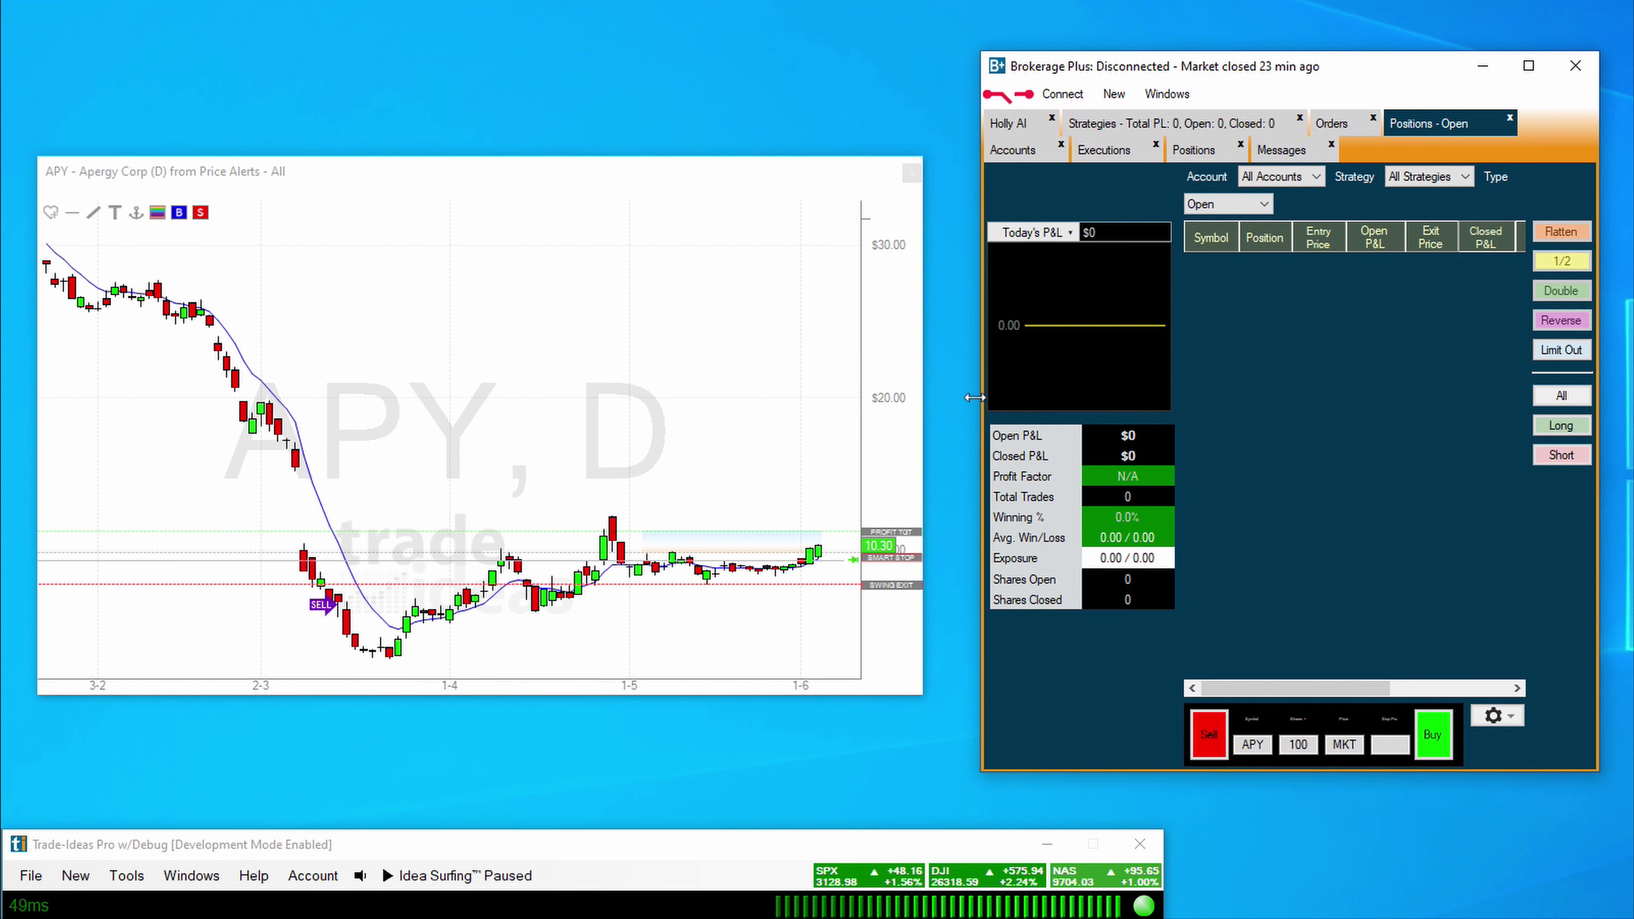
left_click(74, 880)
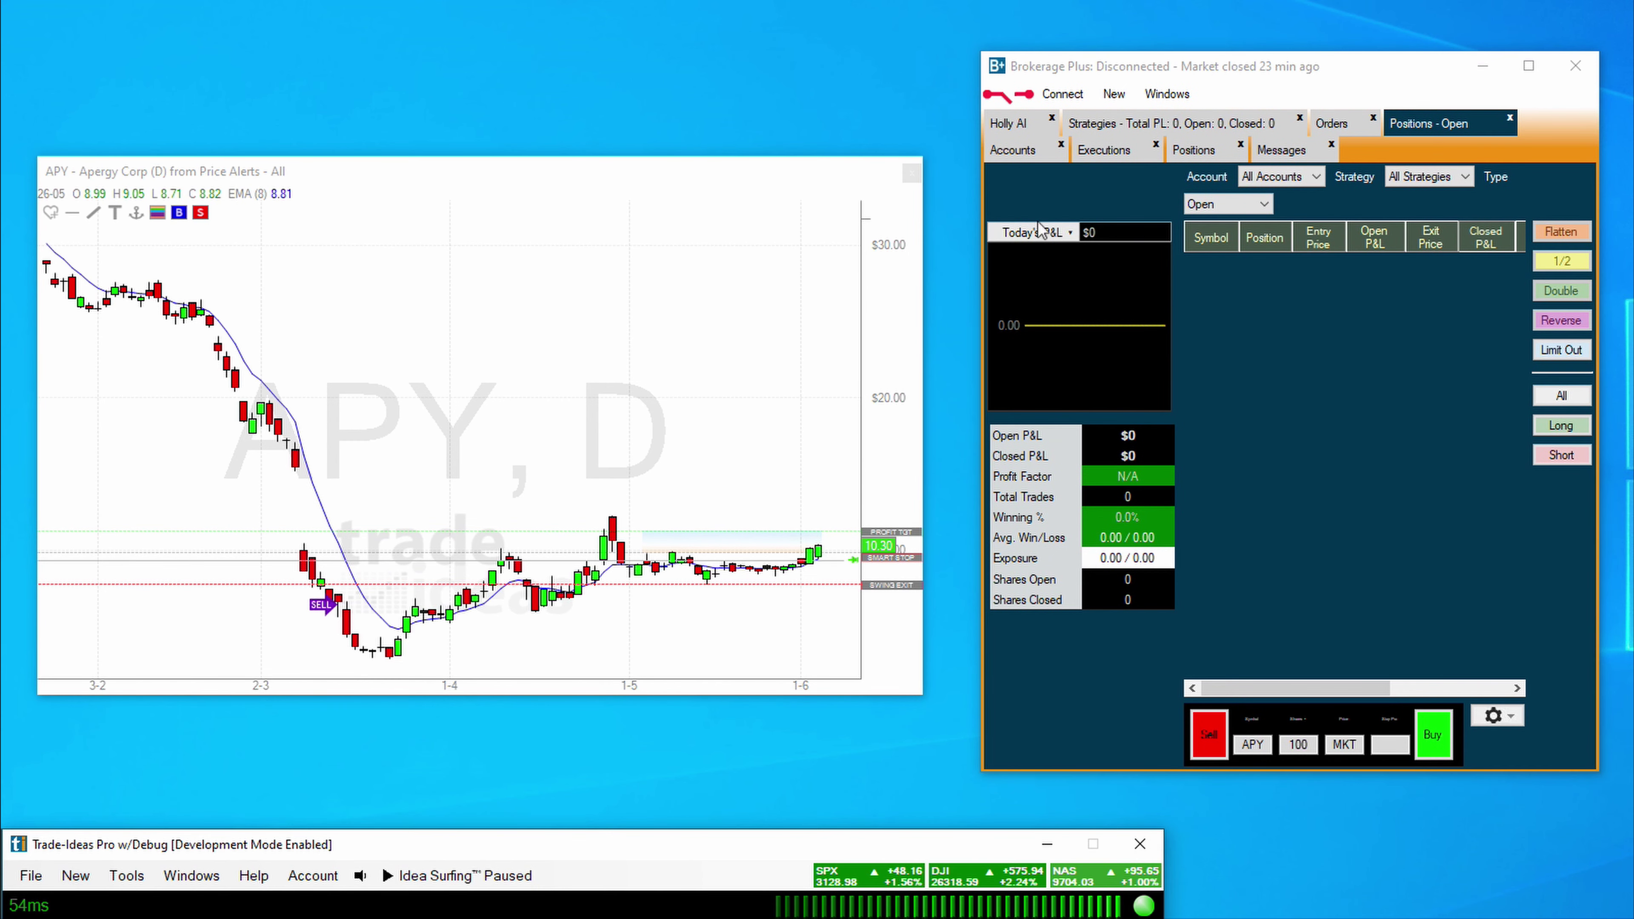
left_click(1065, 96)
left_click(1065, 97)
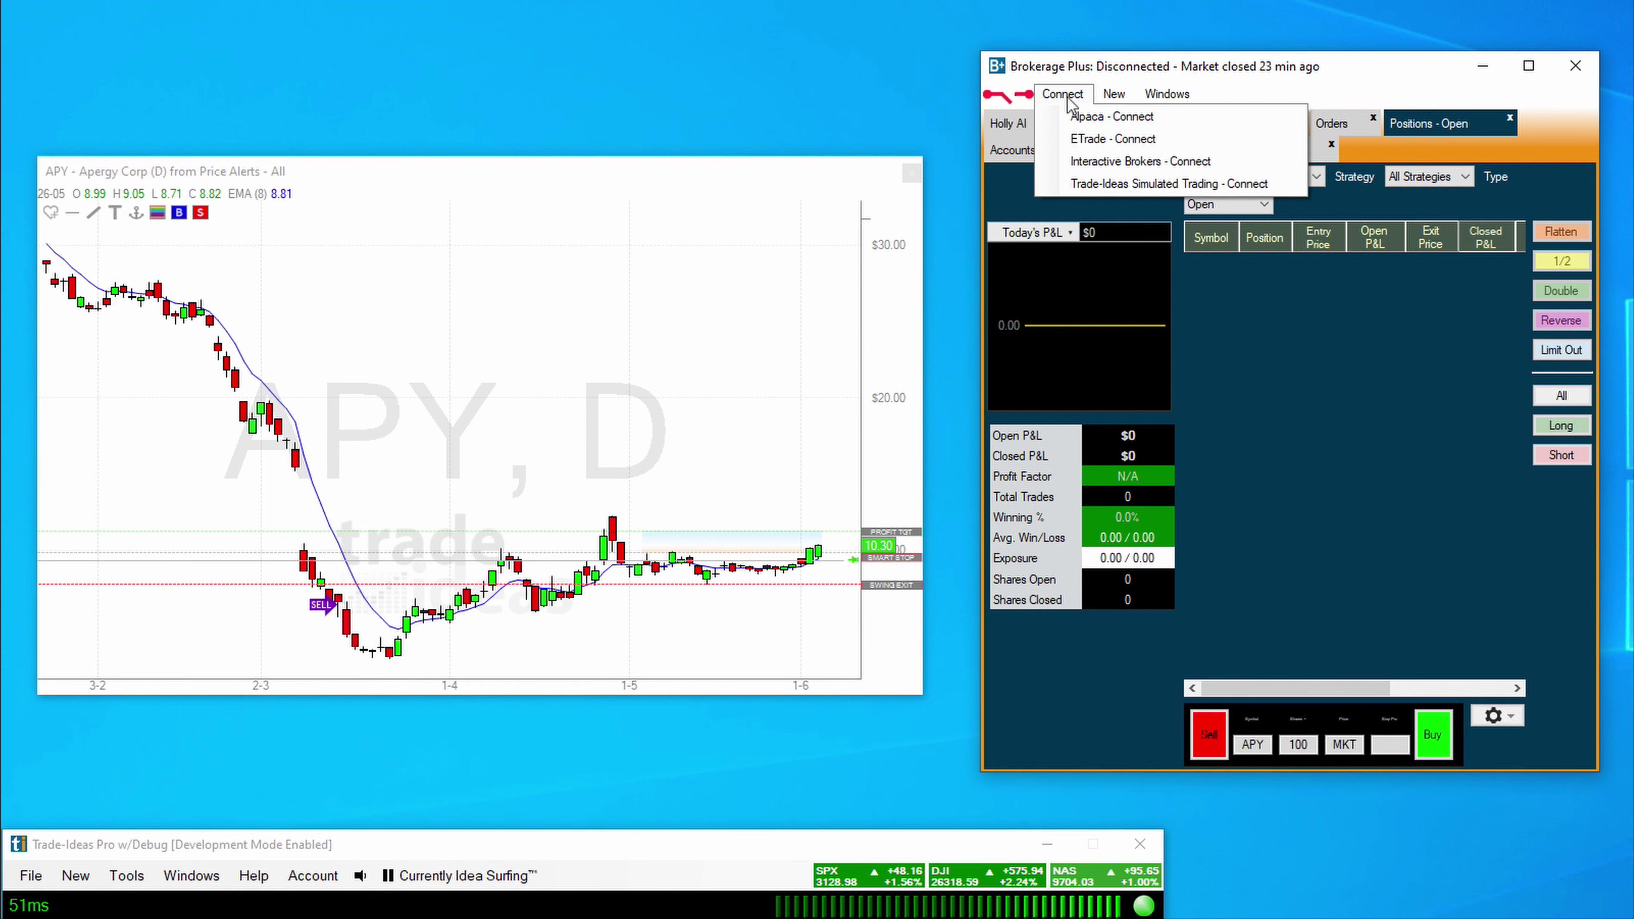
left_click(1088, 183)
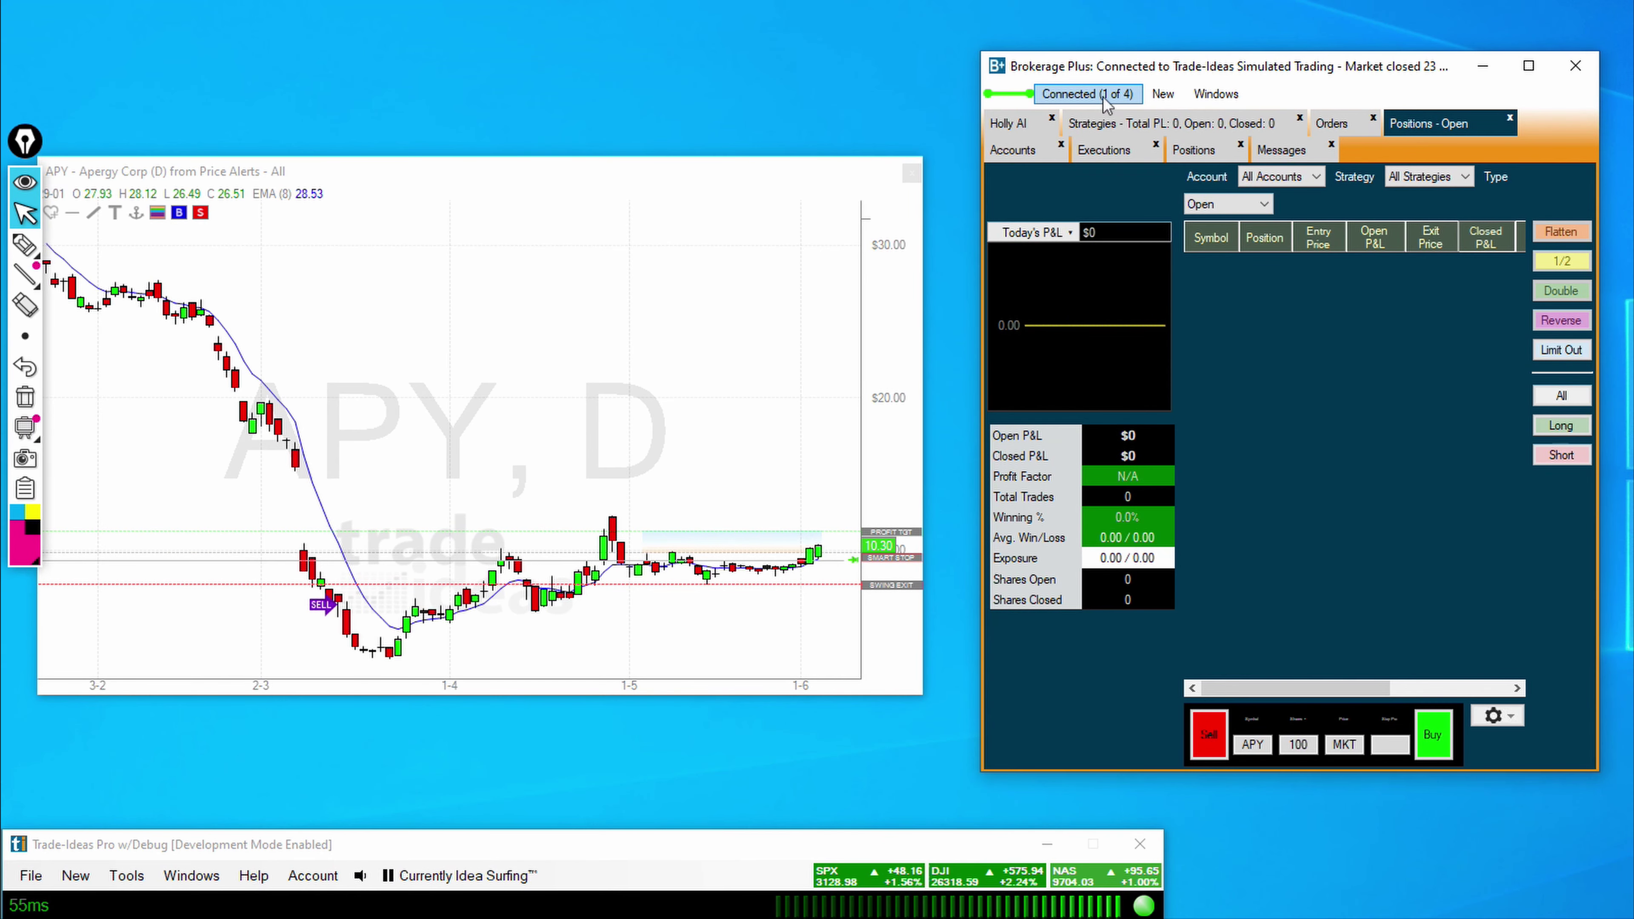
Disconnect from Trade-Ideas Simulated Trading and switch to the Interactive Brokers simulated-trading window.
left_click(1101, 96)
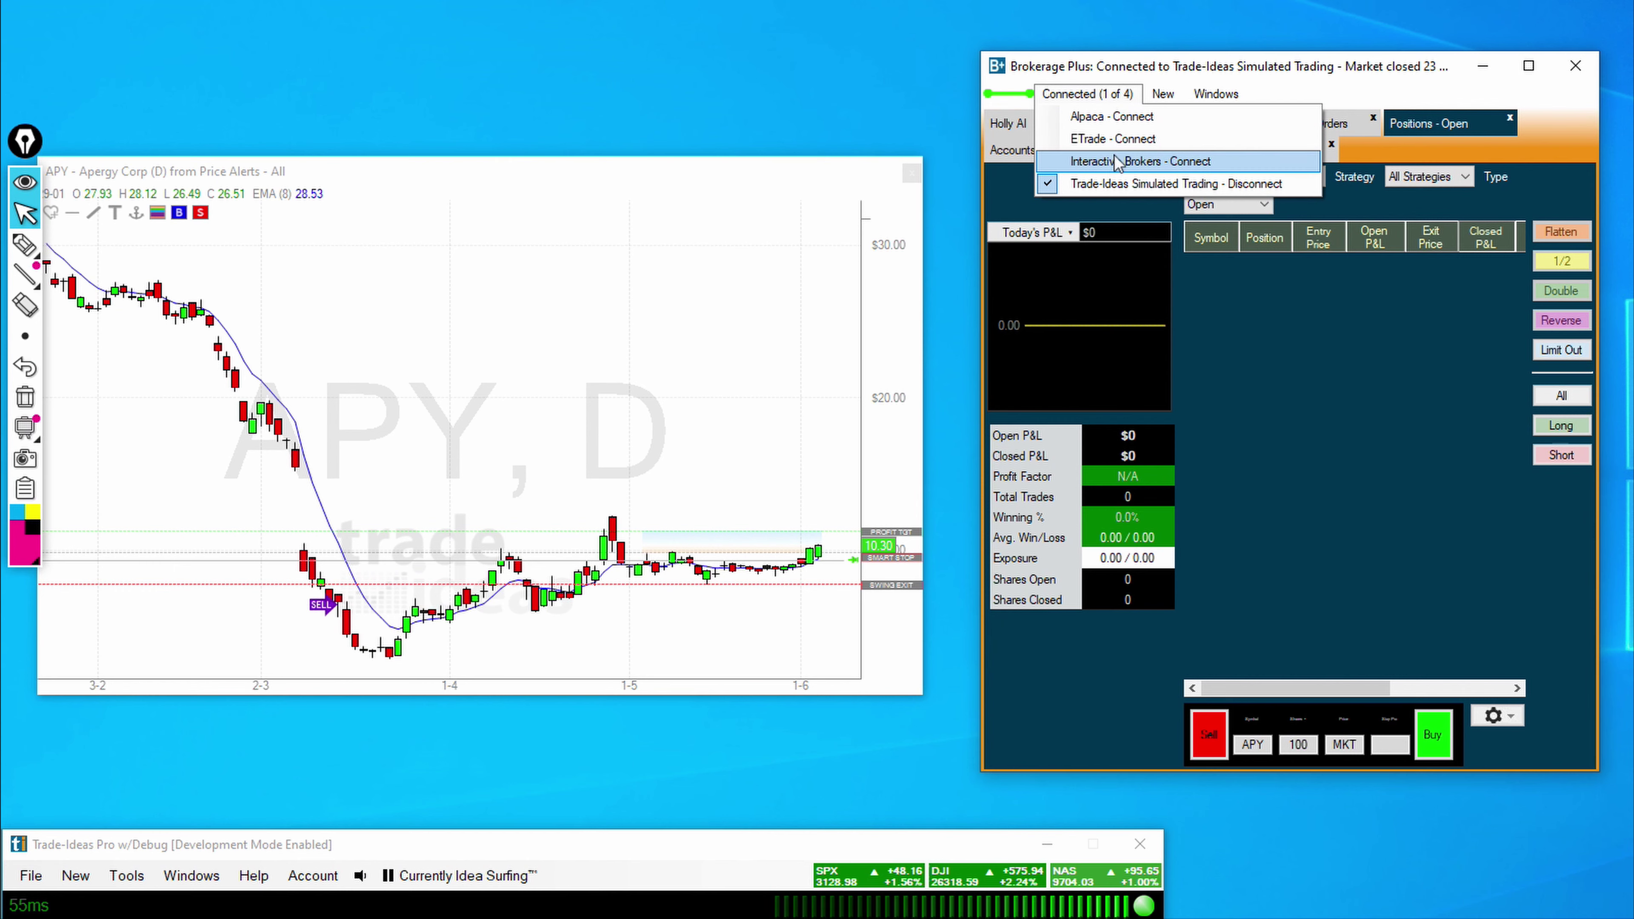
left_click(1104, 183)
mouse_move(777, 918)
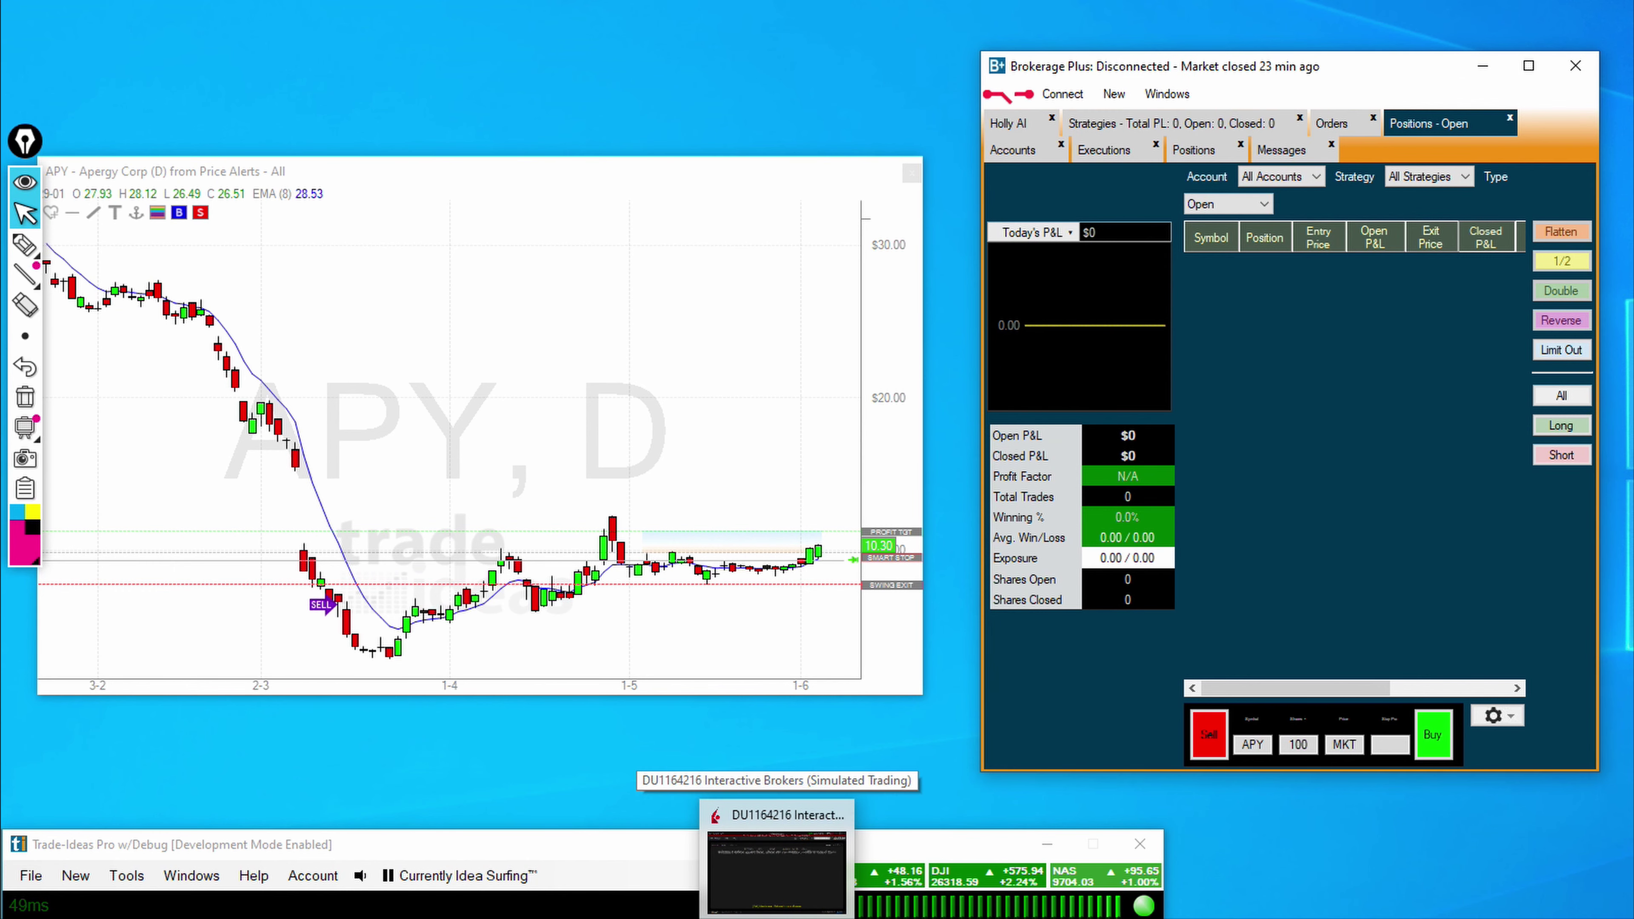
left_click(776, 866)
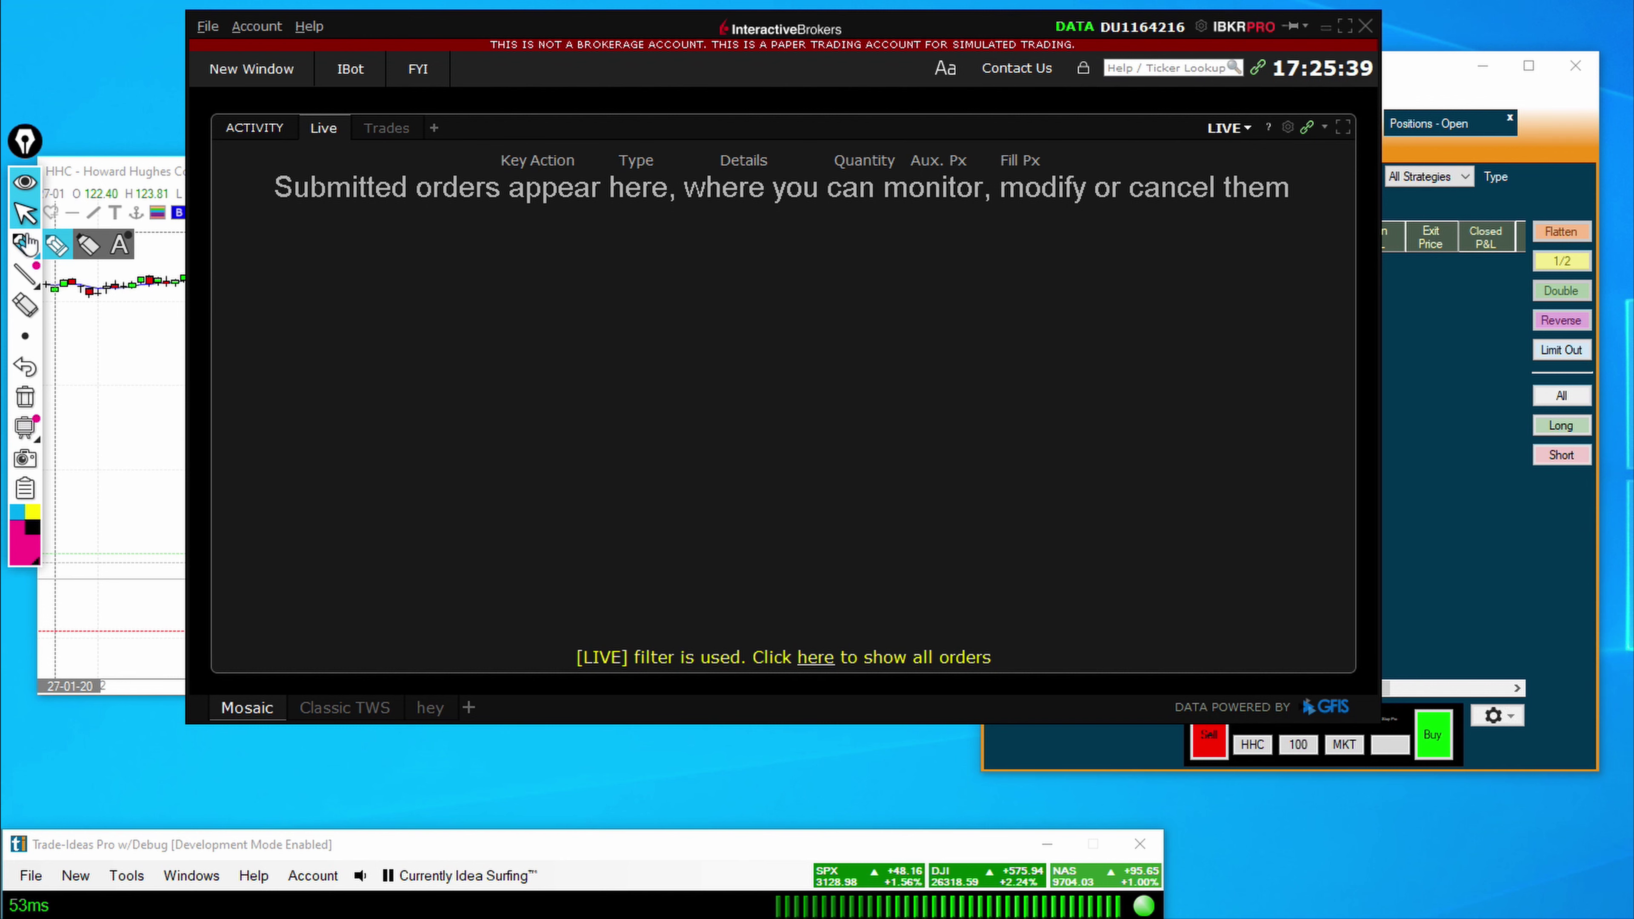
Circle the account identifier on screen, erase the mark, then open TWS Global Configuration.
left_click(25, 245)
left_click_drag(1194, 50, 1184, 45)
left_click(24, 212)
mouse_move(29, 430)
left_click(24, 397)
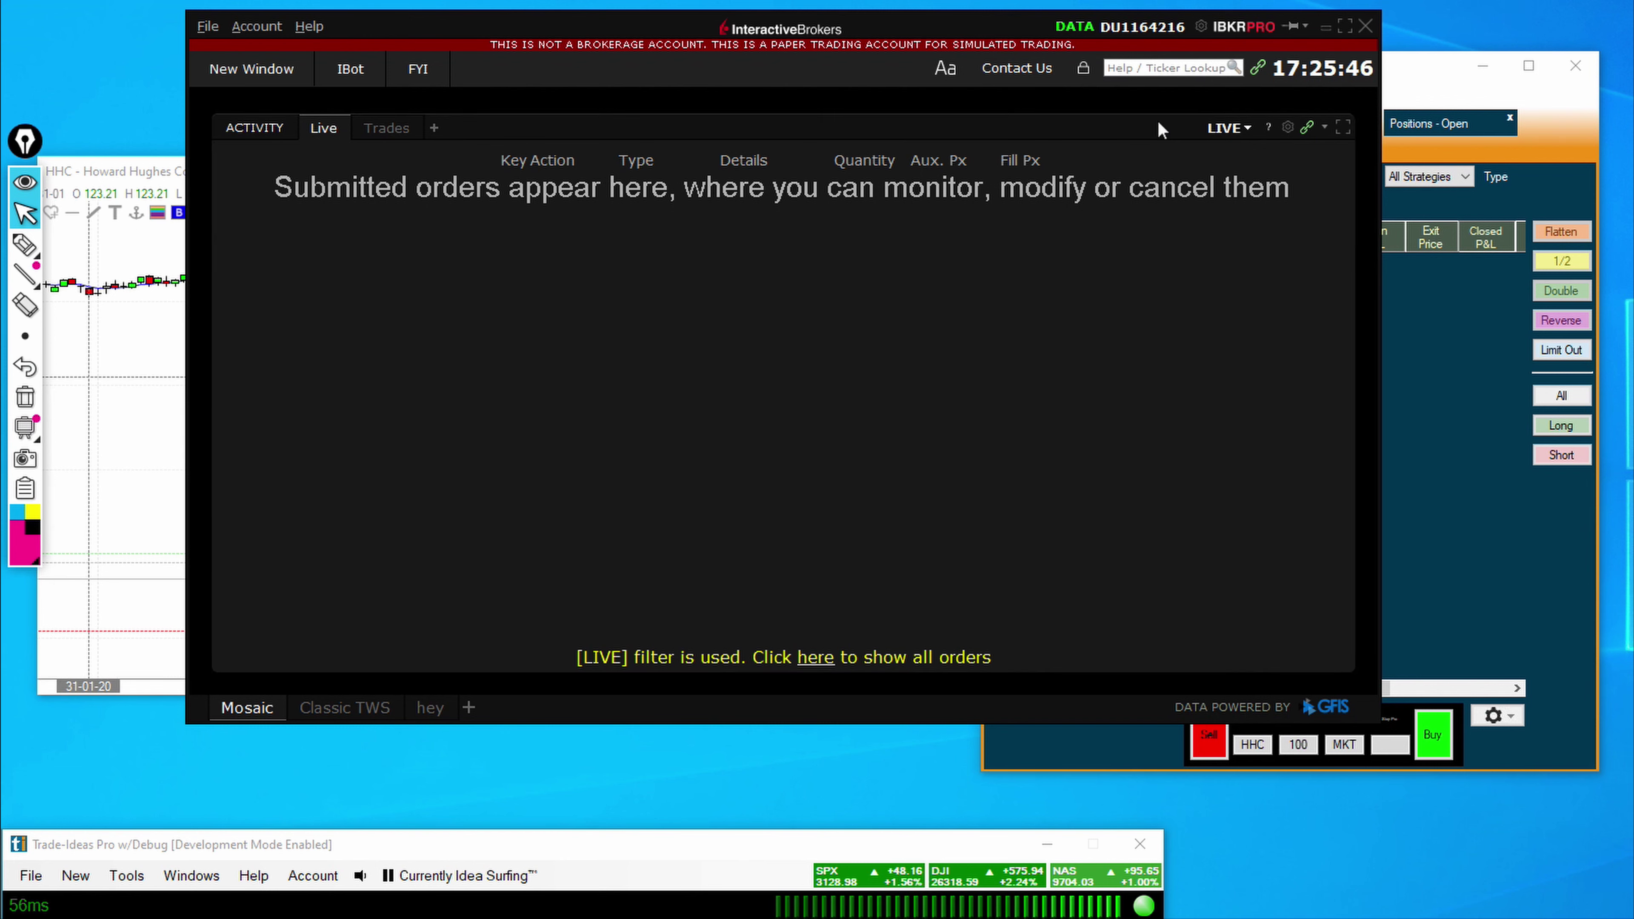
left_click(1202, 27)
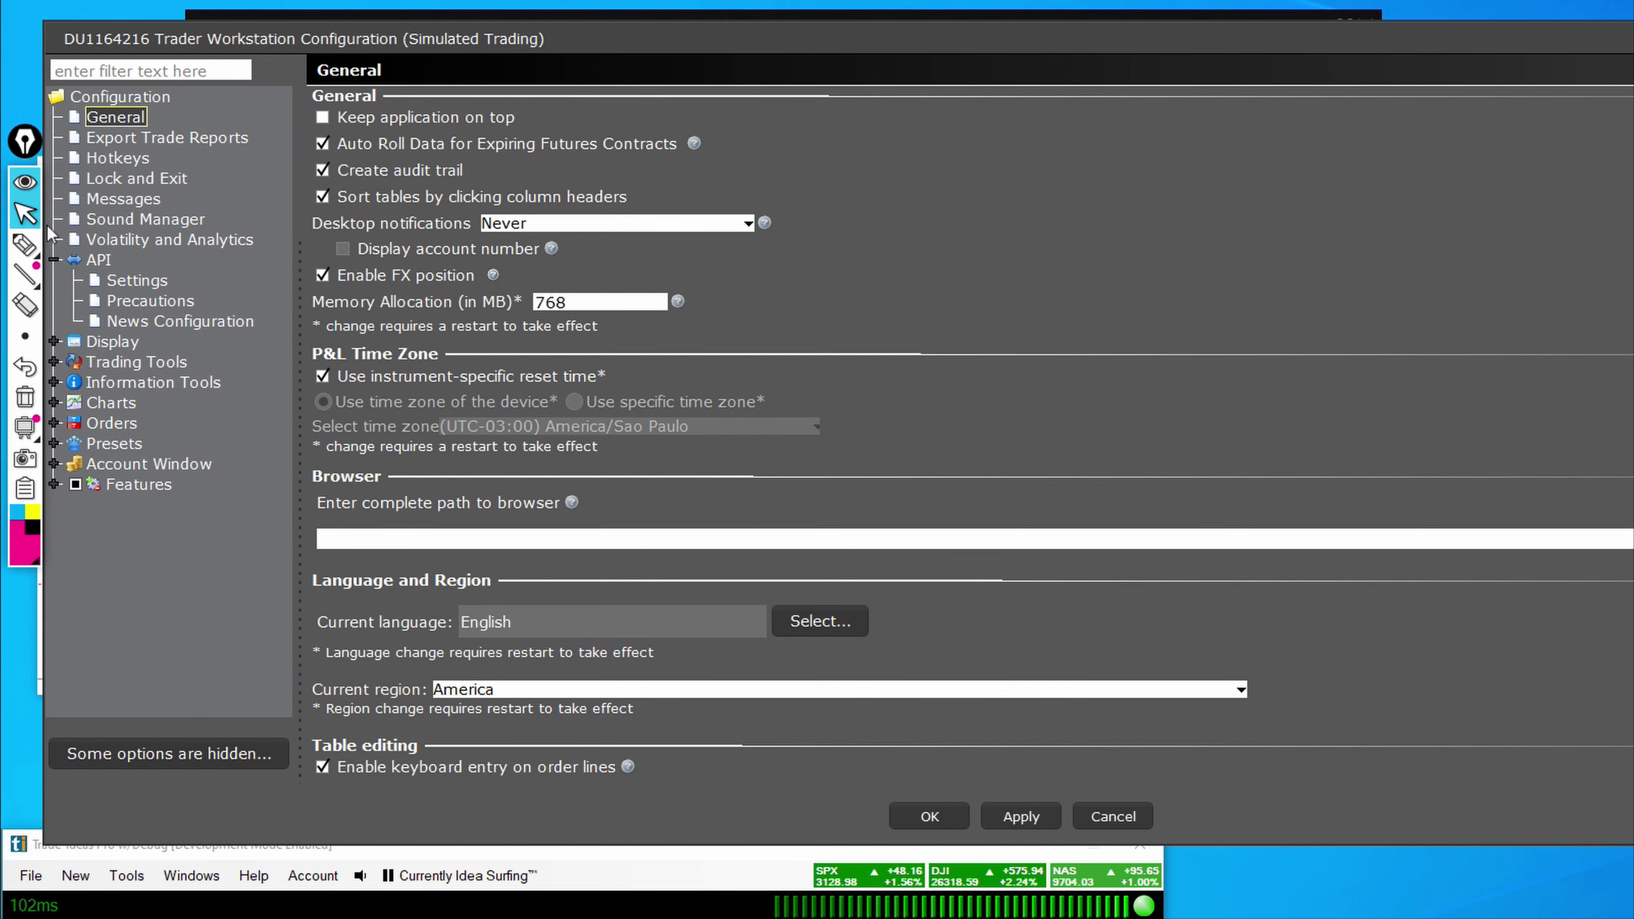
mouse_move(29, 243)
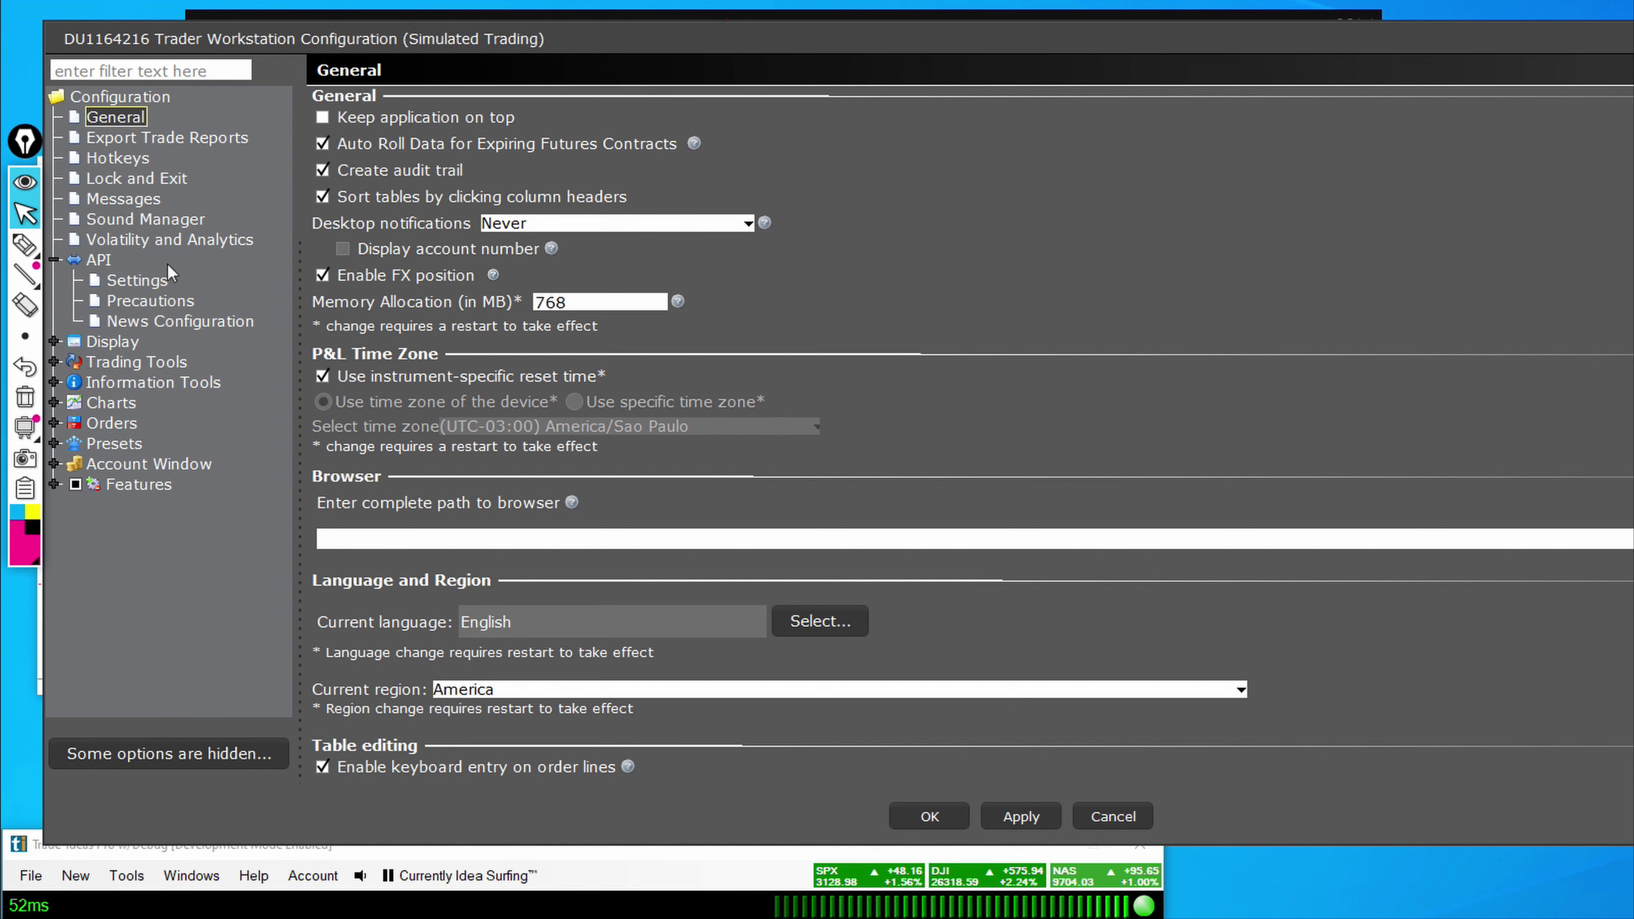
Show API Settings and mark enabled socket clients, socket port 7497 and alternative 7496.
left_click(130, 279)
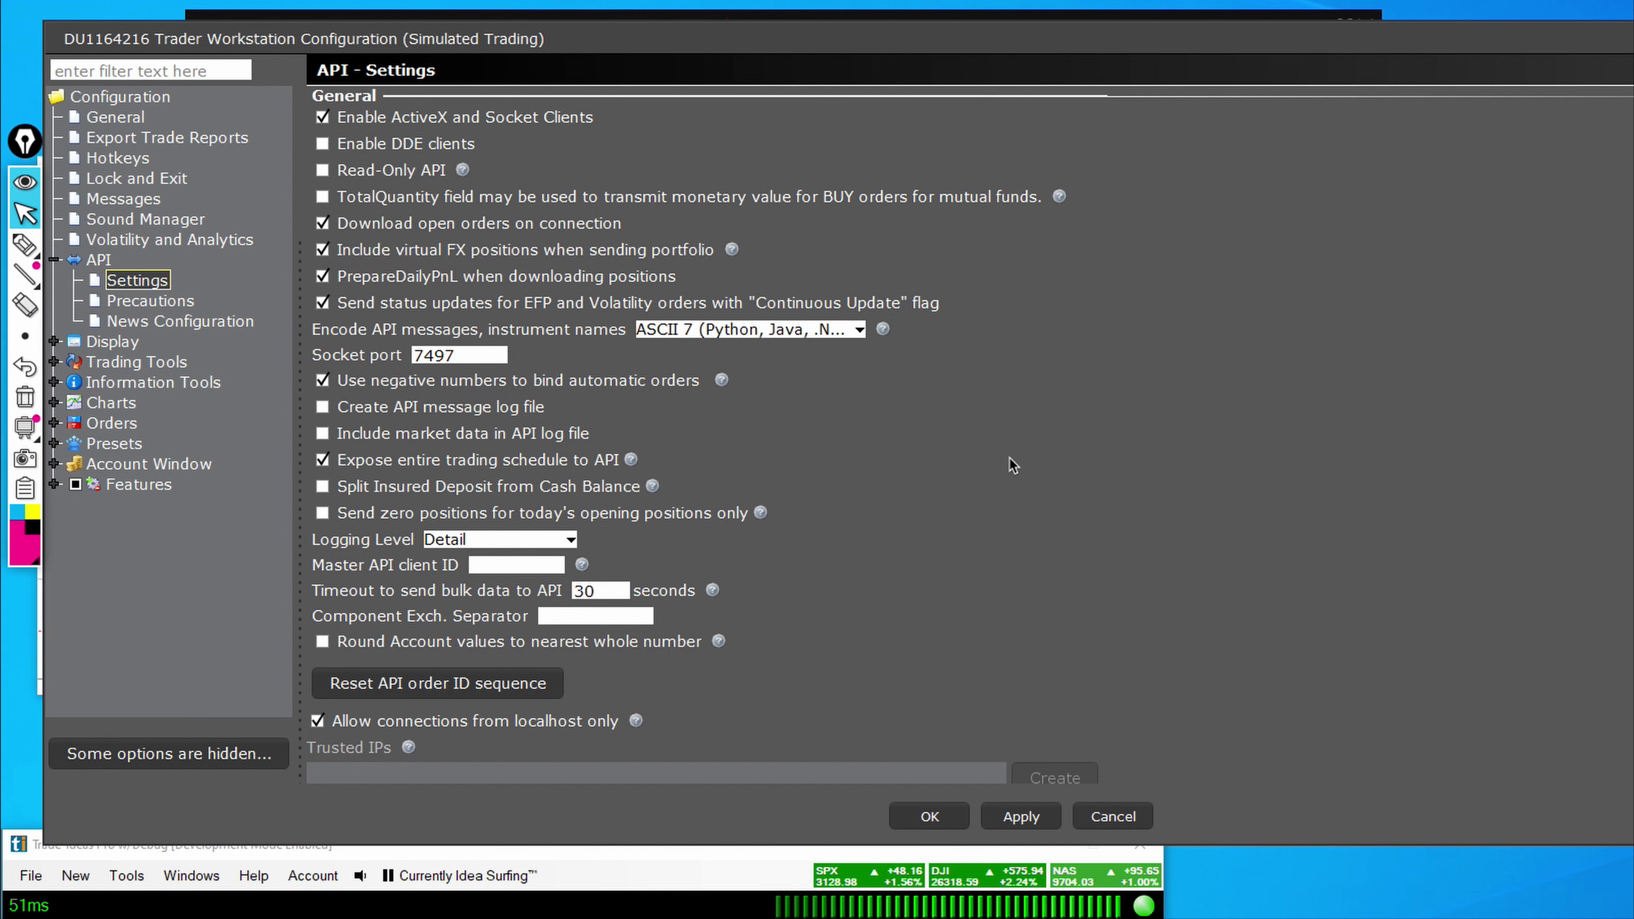
left_click(26, 242)
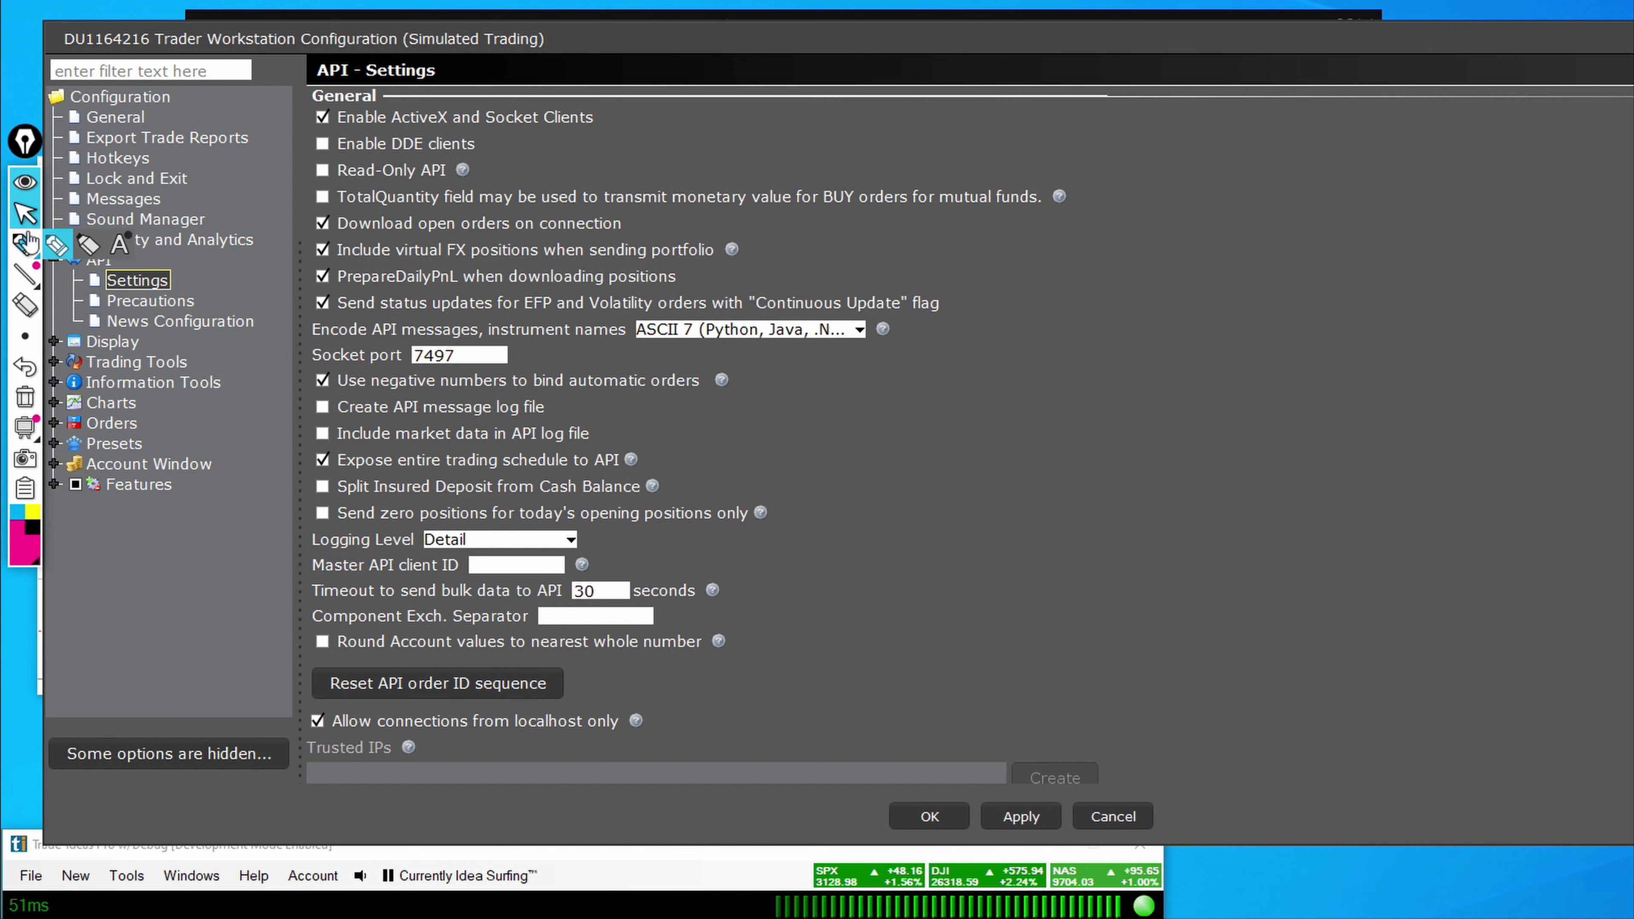
left_click_drag(635, 118, 662, 118)
left_click_drag(650, 222, 694, 222)
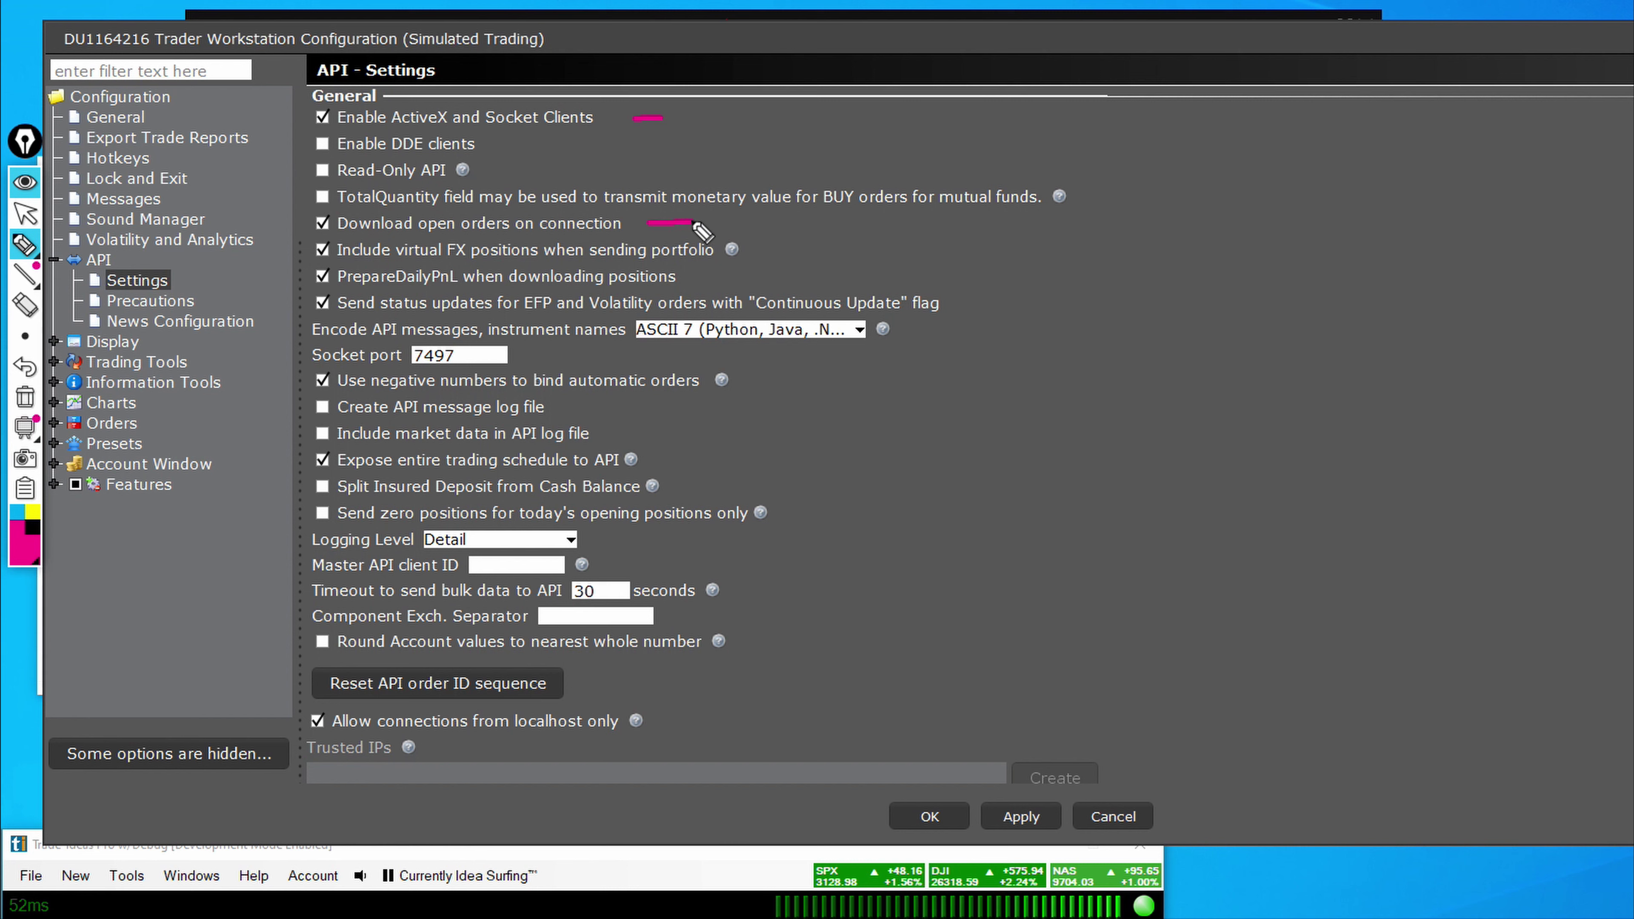
left_click_drag(696, 280, 740, 280)
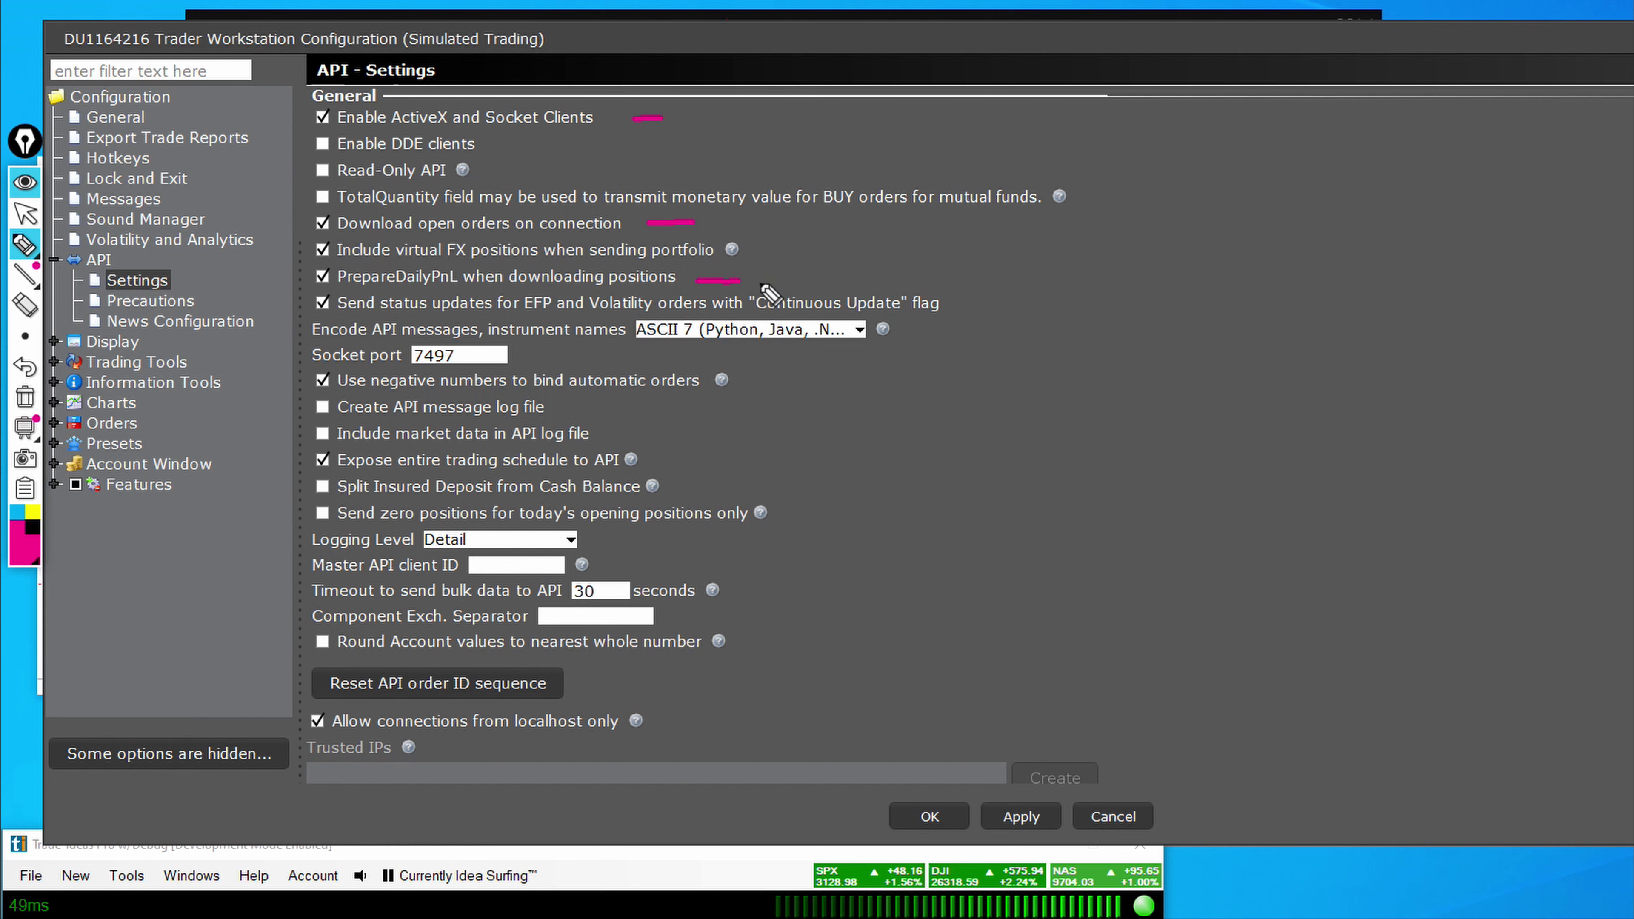
left_click_drag(665, 459, 708, 459)
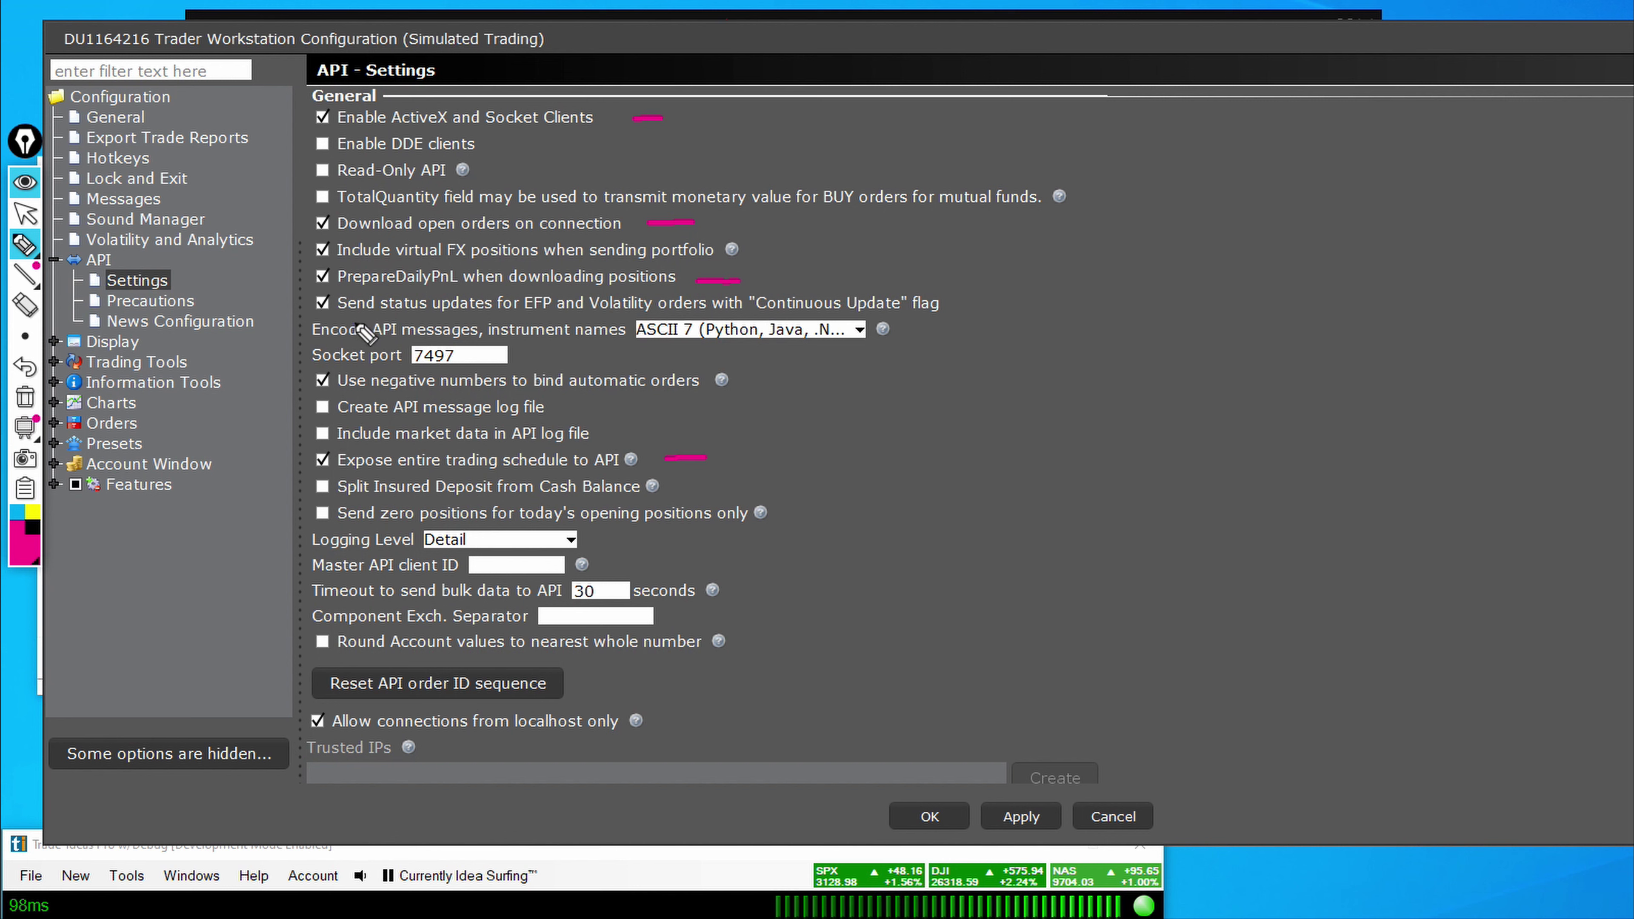
mouse_move(530, 336)
left_mouse_down()
mouse_move(402, 329)
mouse_move(415, 389)
mouse_move(515, 389)
mouse_move(535, 365)
mouse_move(521, 340)
left_mouse_up()
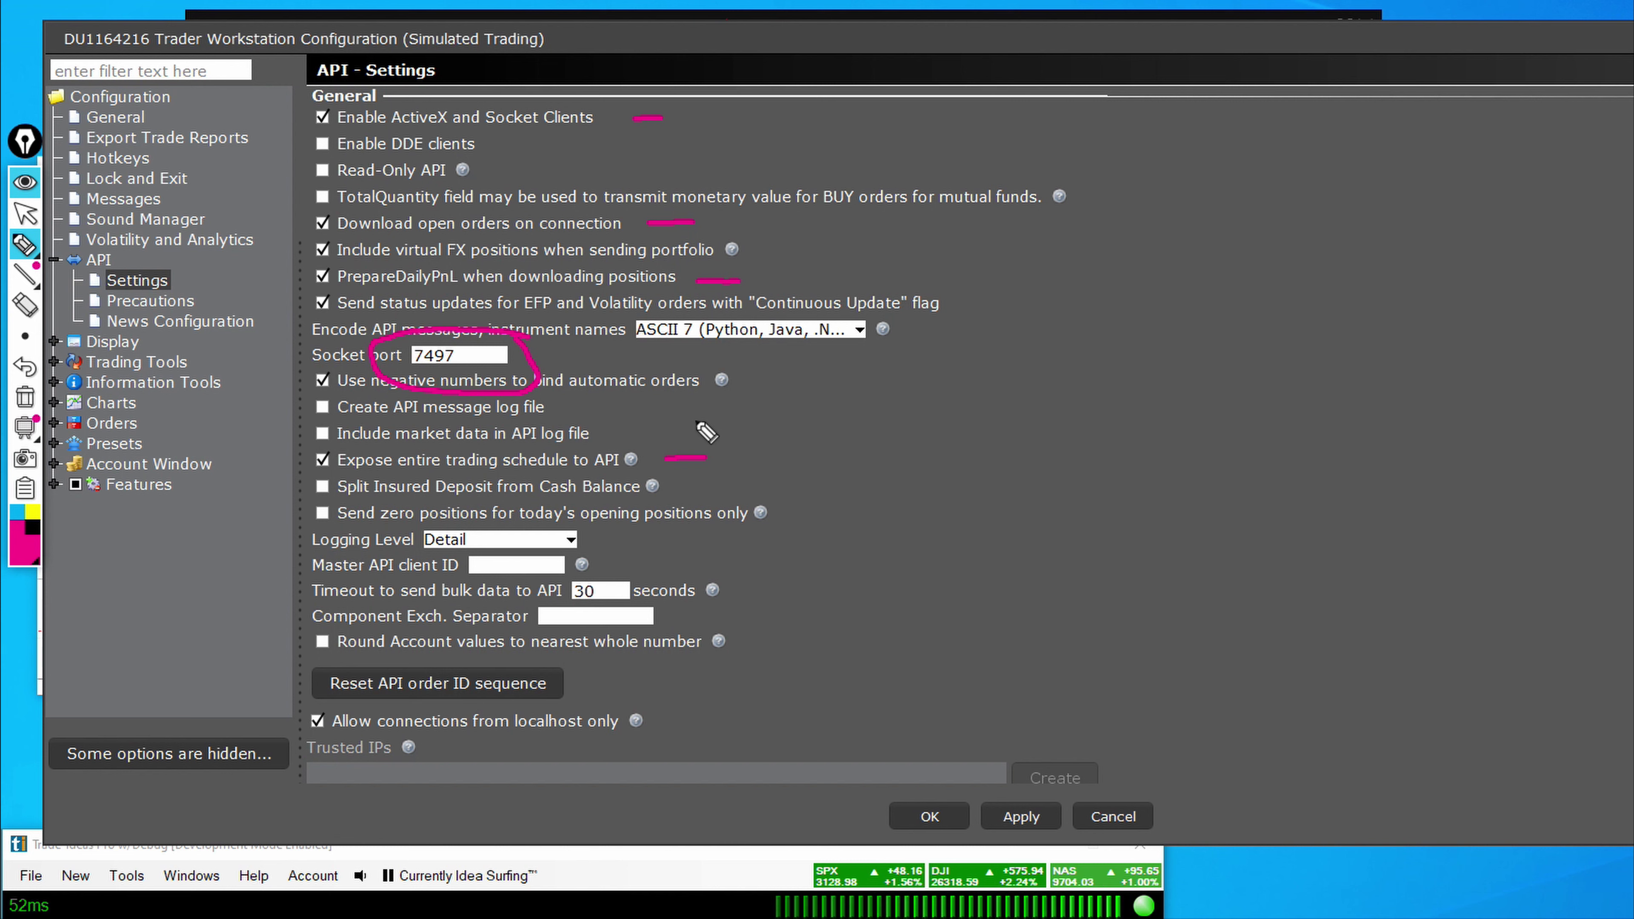
mouse_move(597, 353)
left_mouse_down()
mouse_move(642, 375)
mouse_move(659, 355)
mouse_move(683, 364)
left_mouse_up()
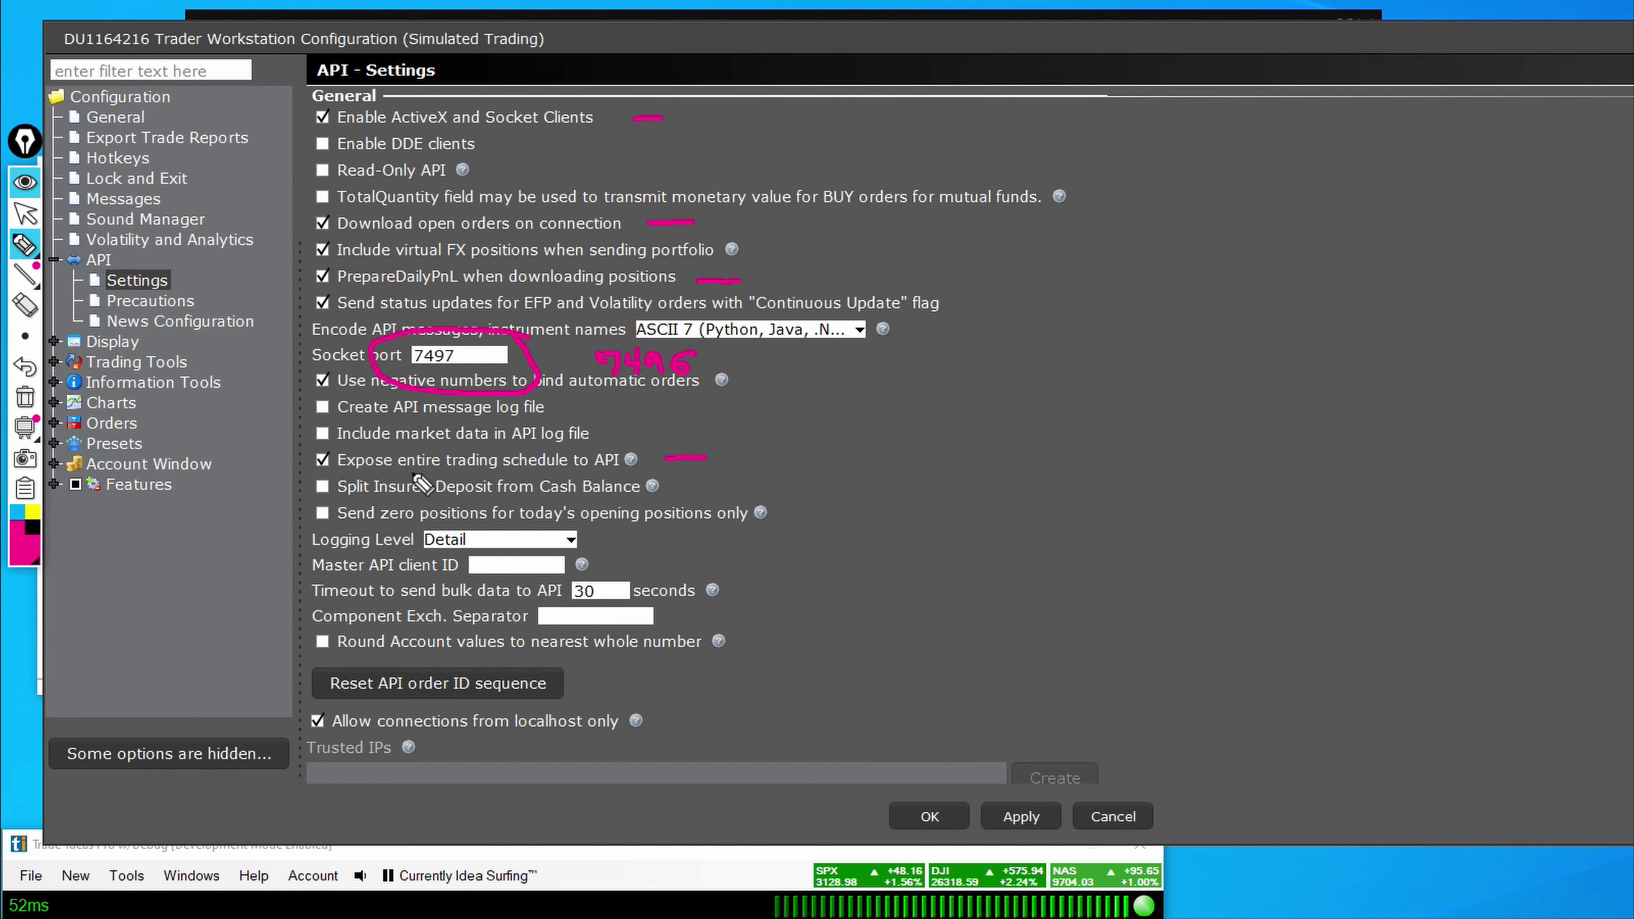
left_click(24, 396)
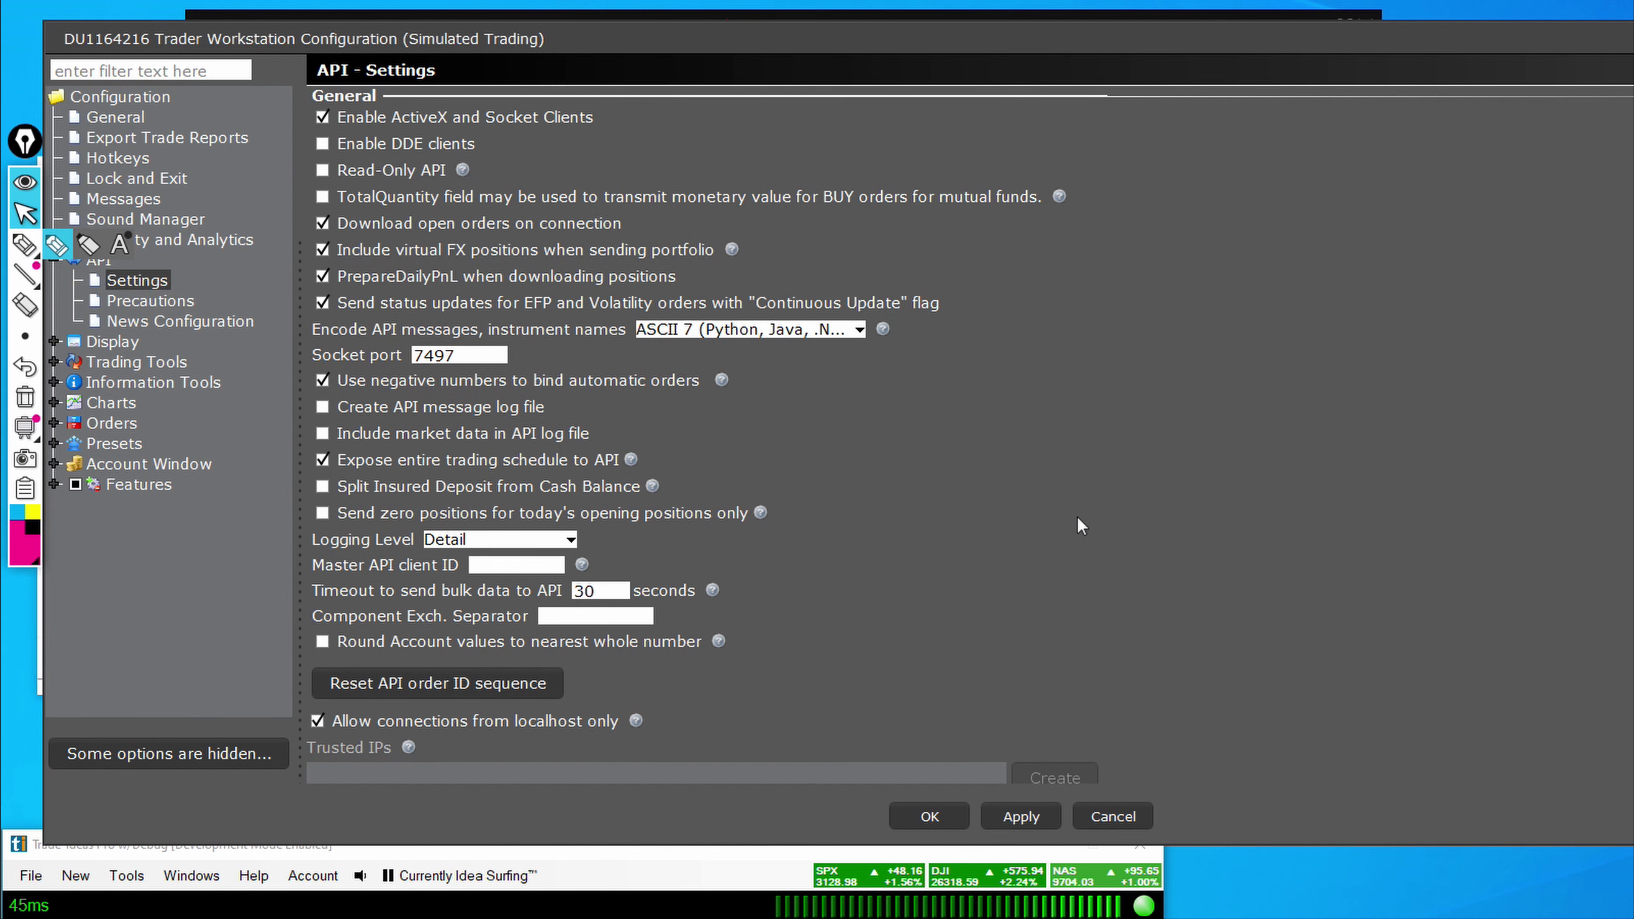
Tick all five API Precautions bypass options, apply and save, then minimize TWS.
left_click(141, 301)
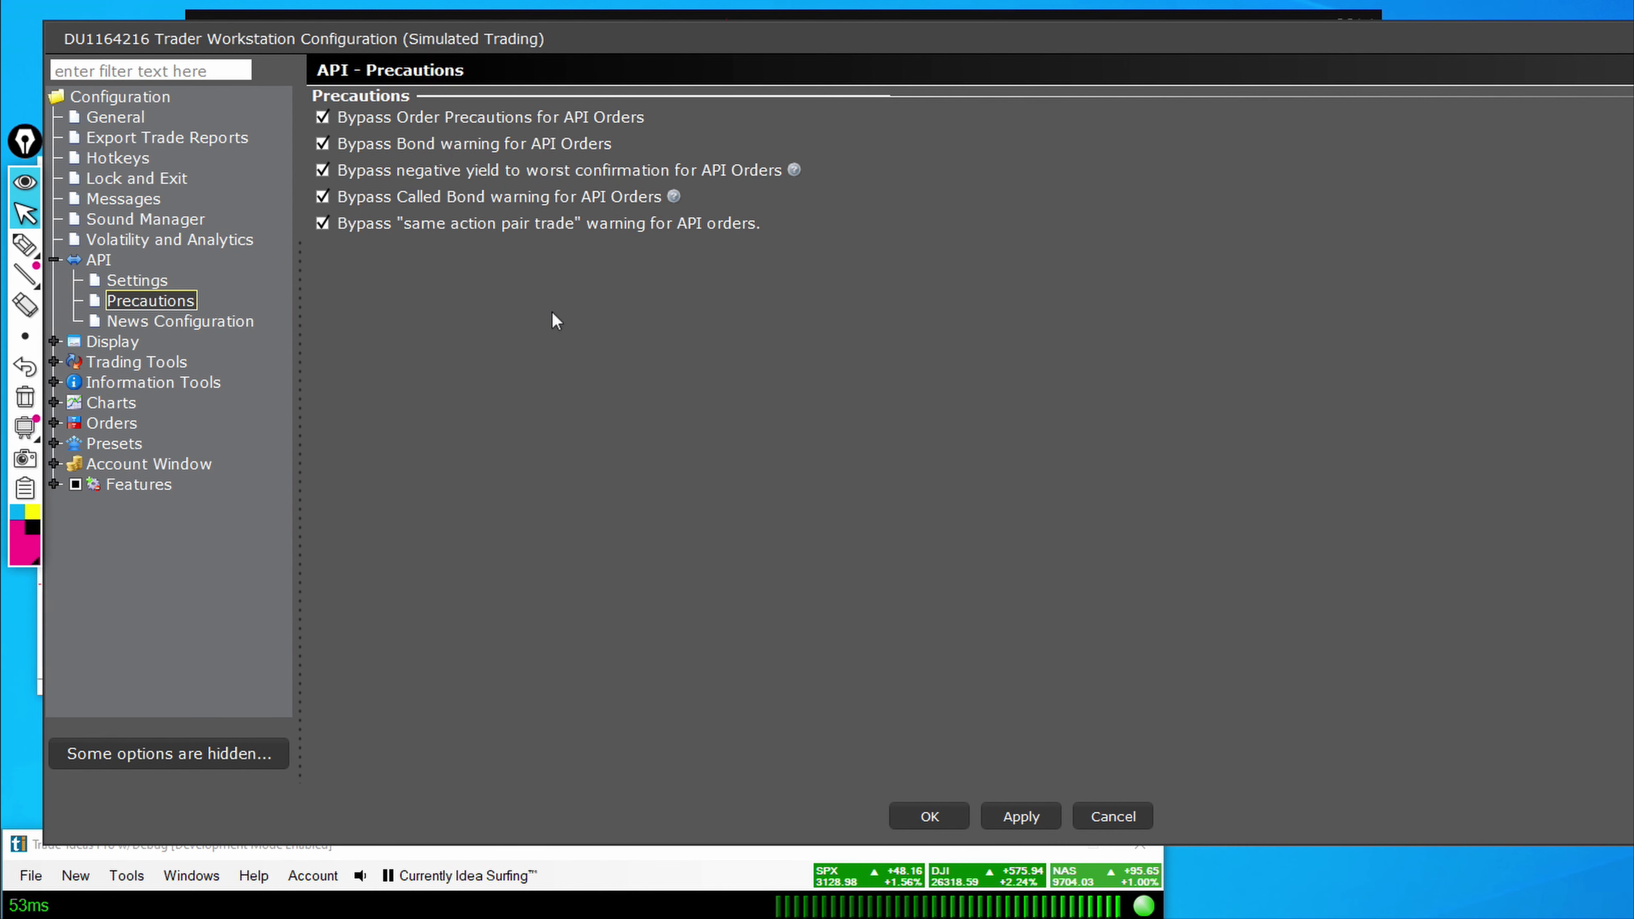
left_click(997, 821)
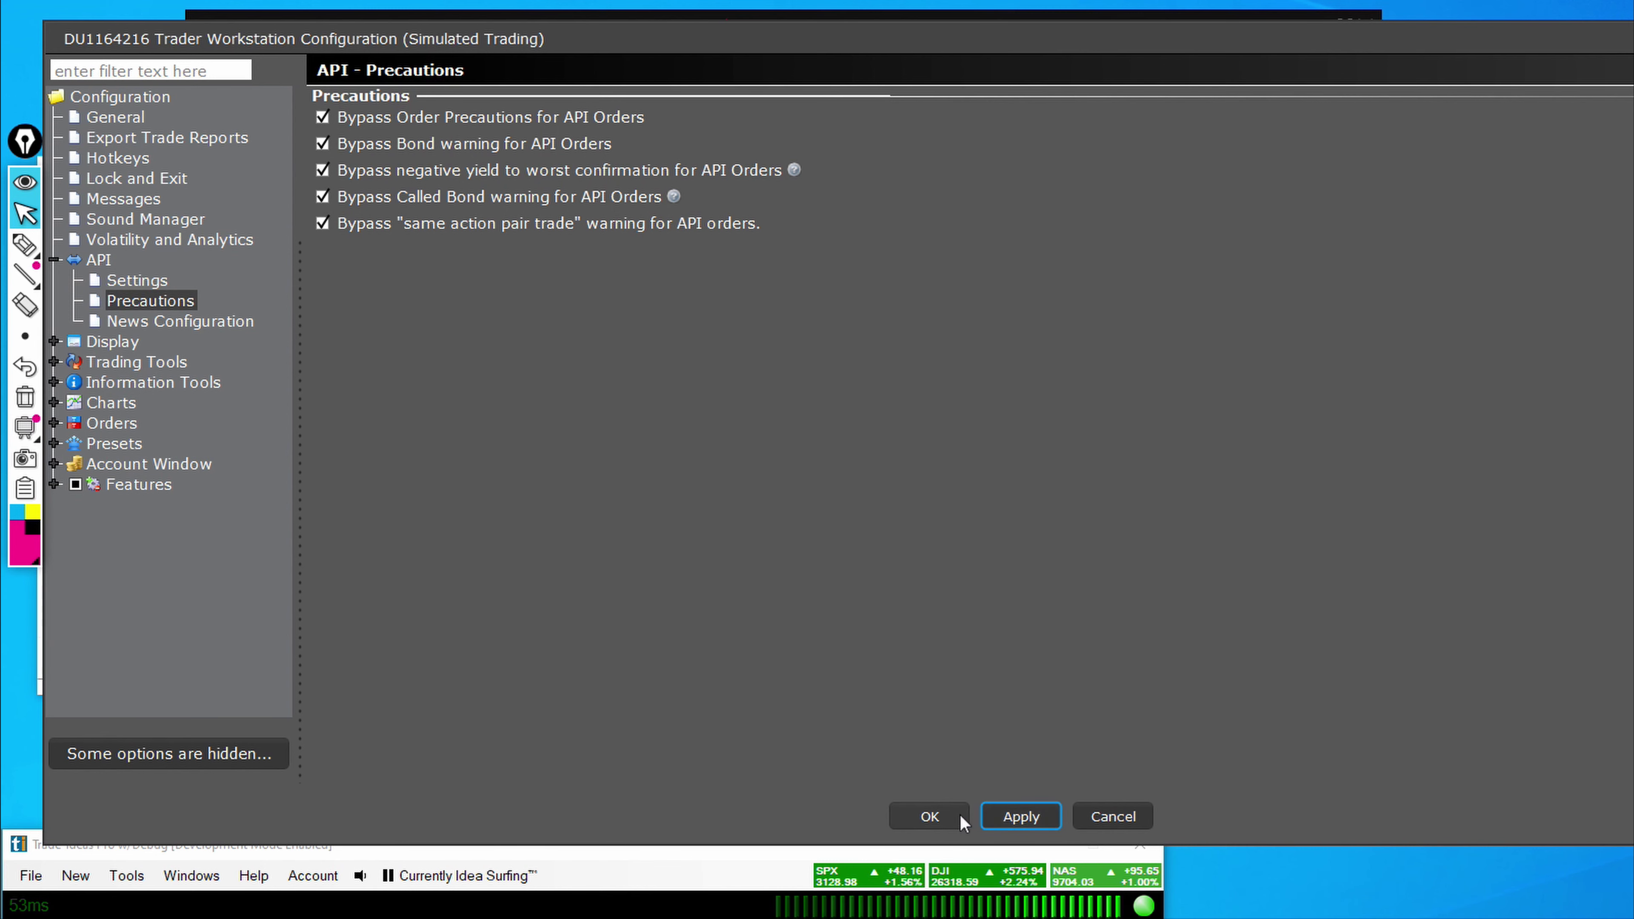
left_click(933, 816)
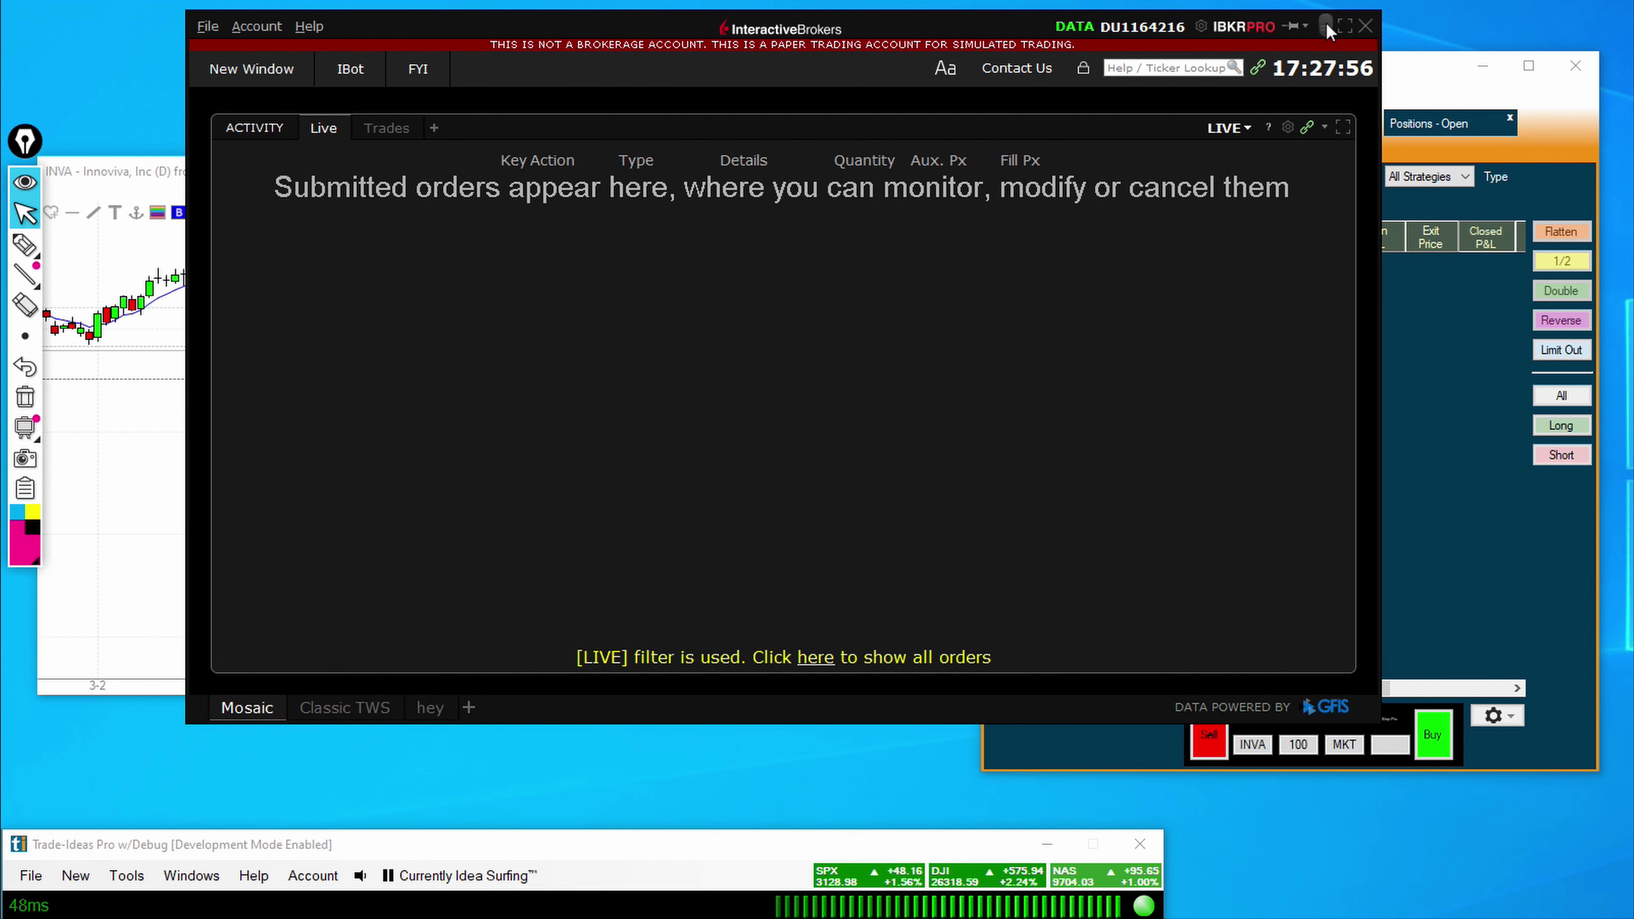
left_click(1326, 26)
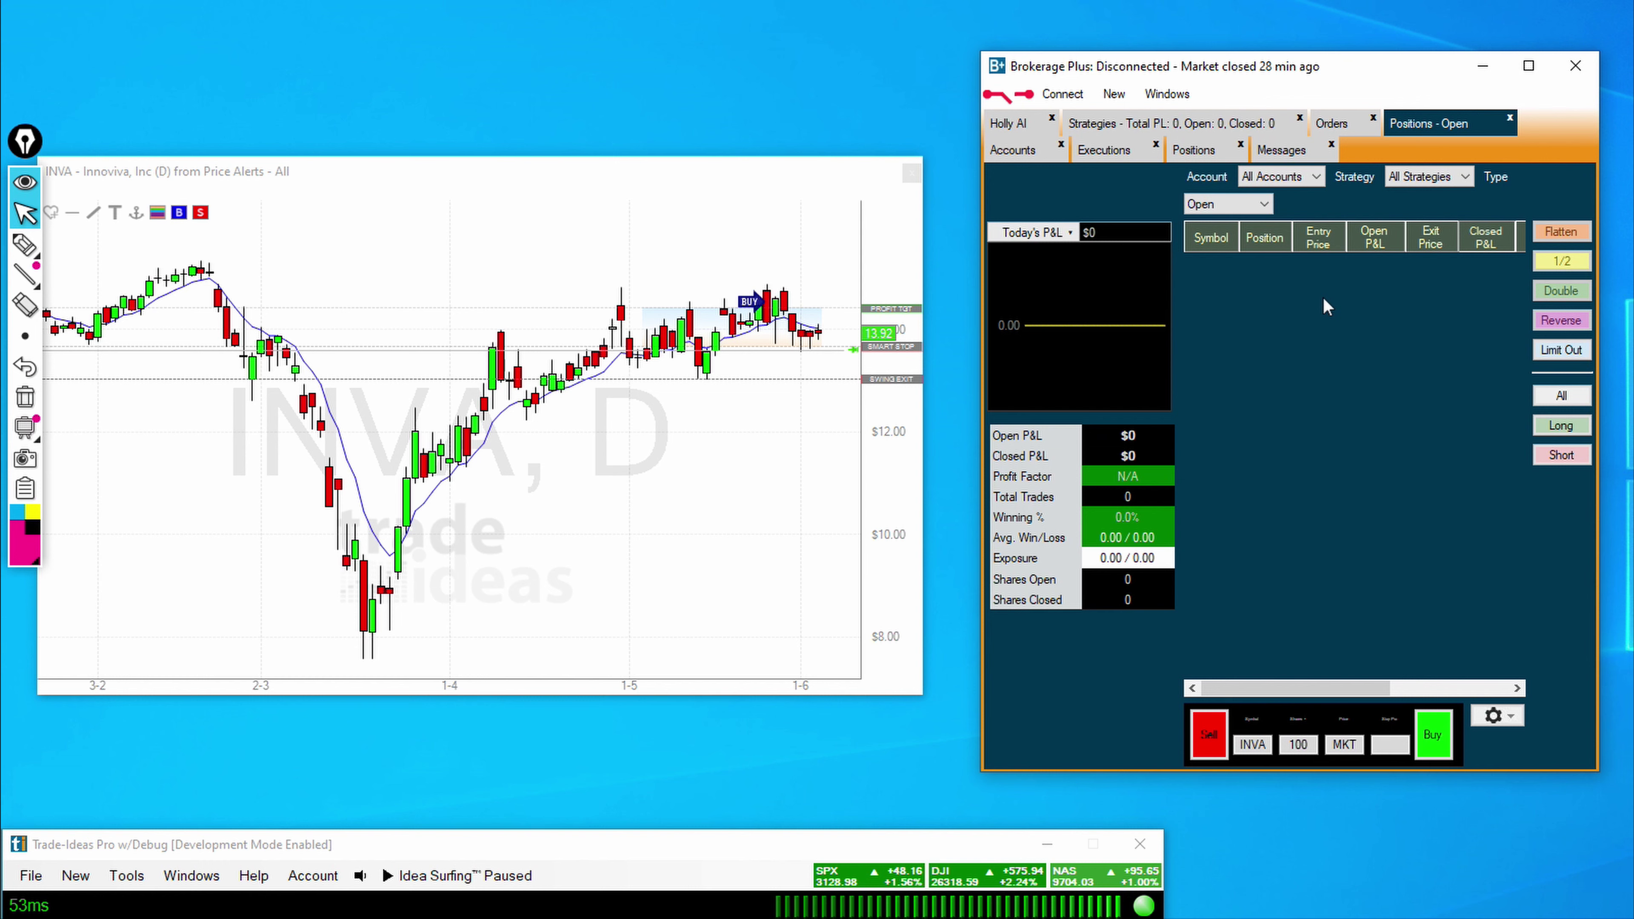
Connect Brokerage Plus to Interactive Brokers using the TWS Paper login type.
left_click(1079, 102)
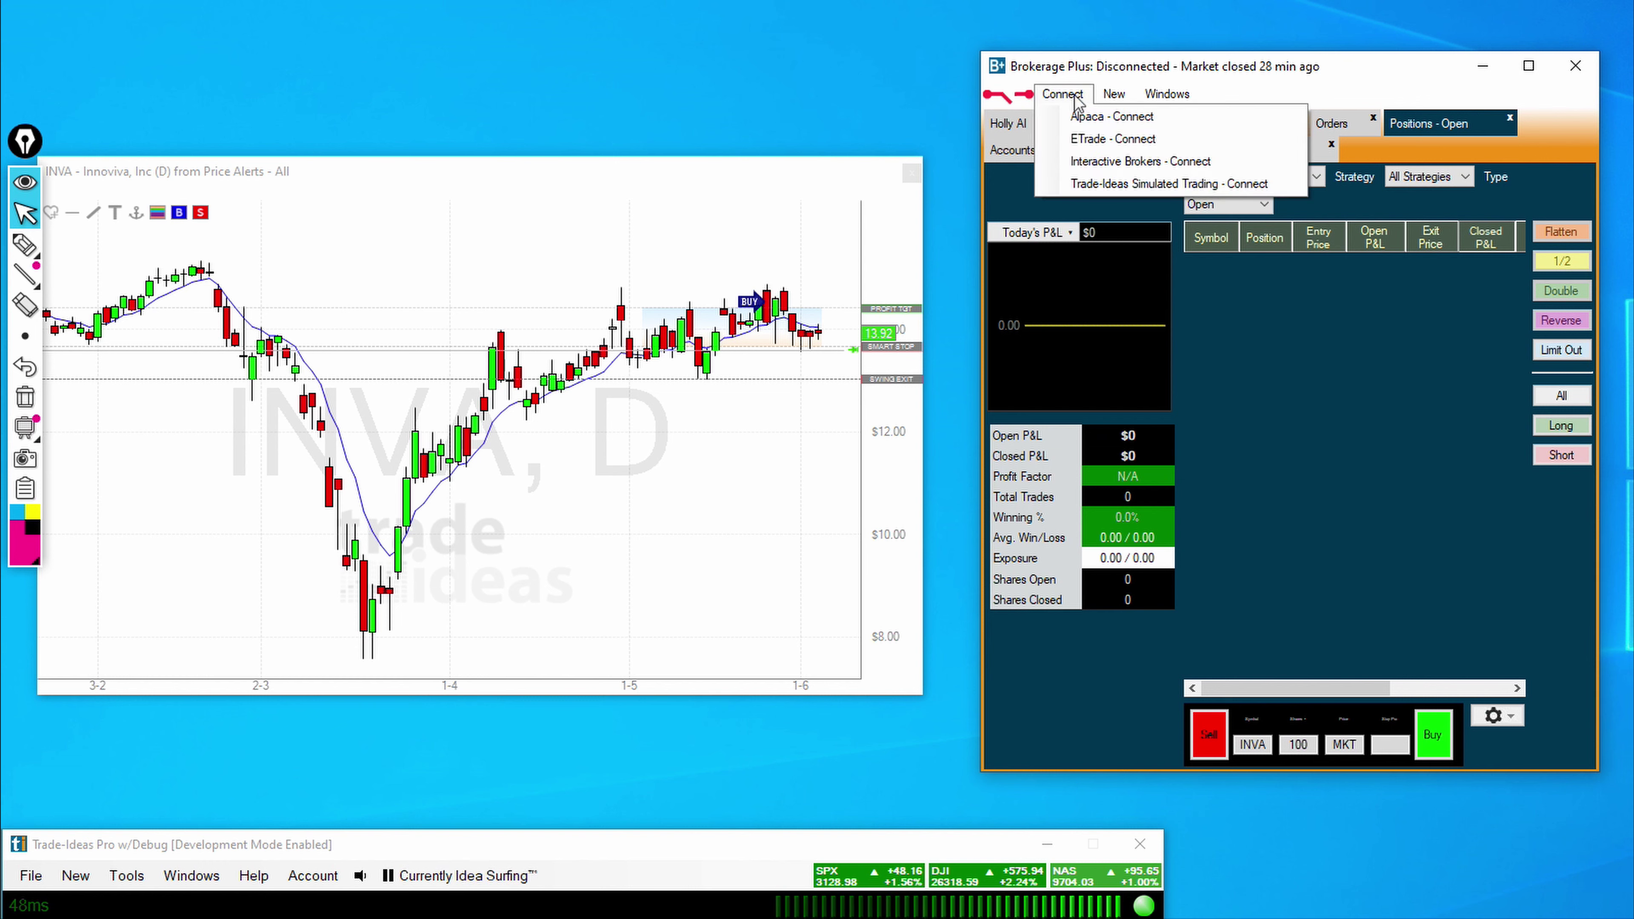
left_click(1097, 166)
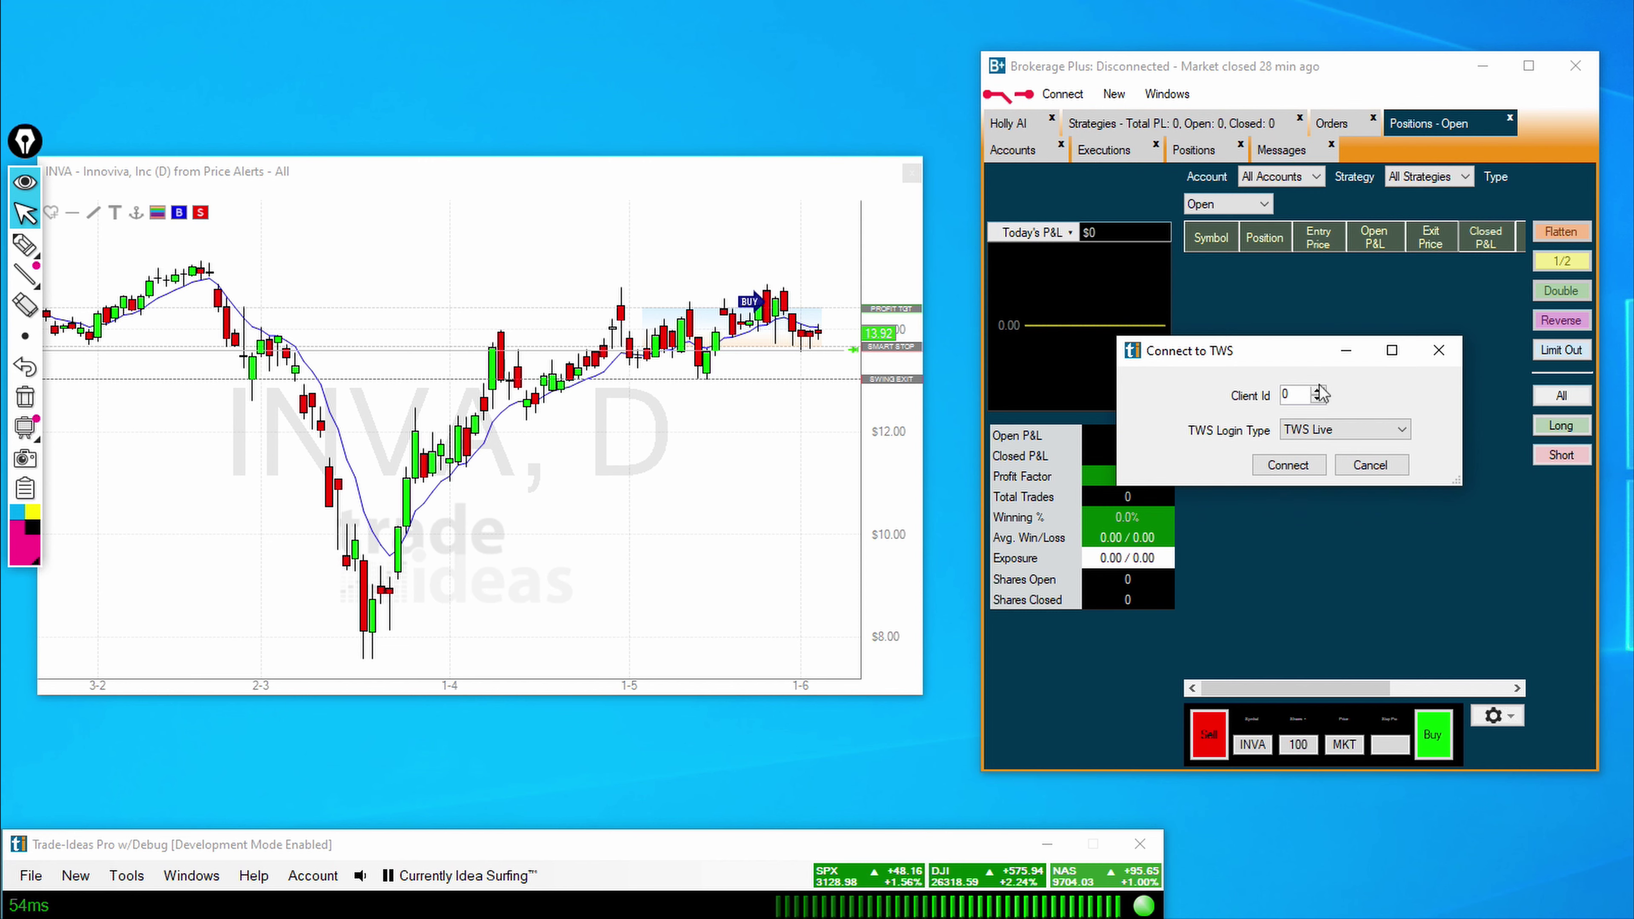
left_click(1349, 431)
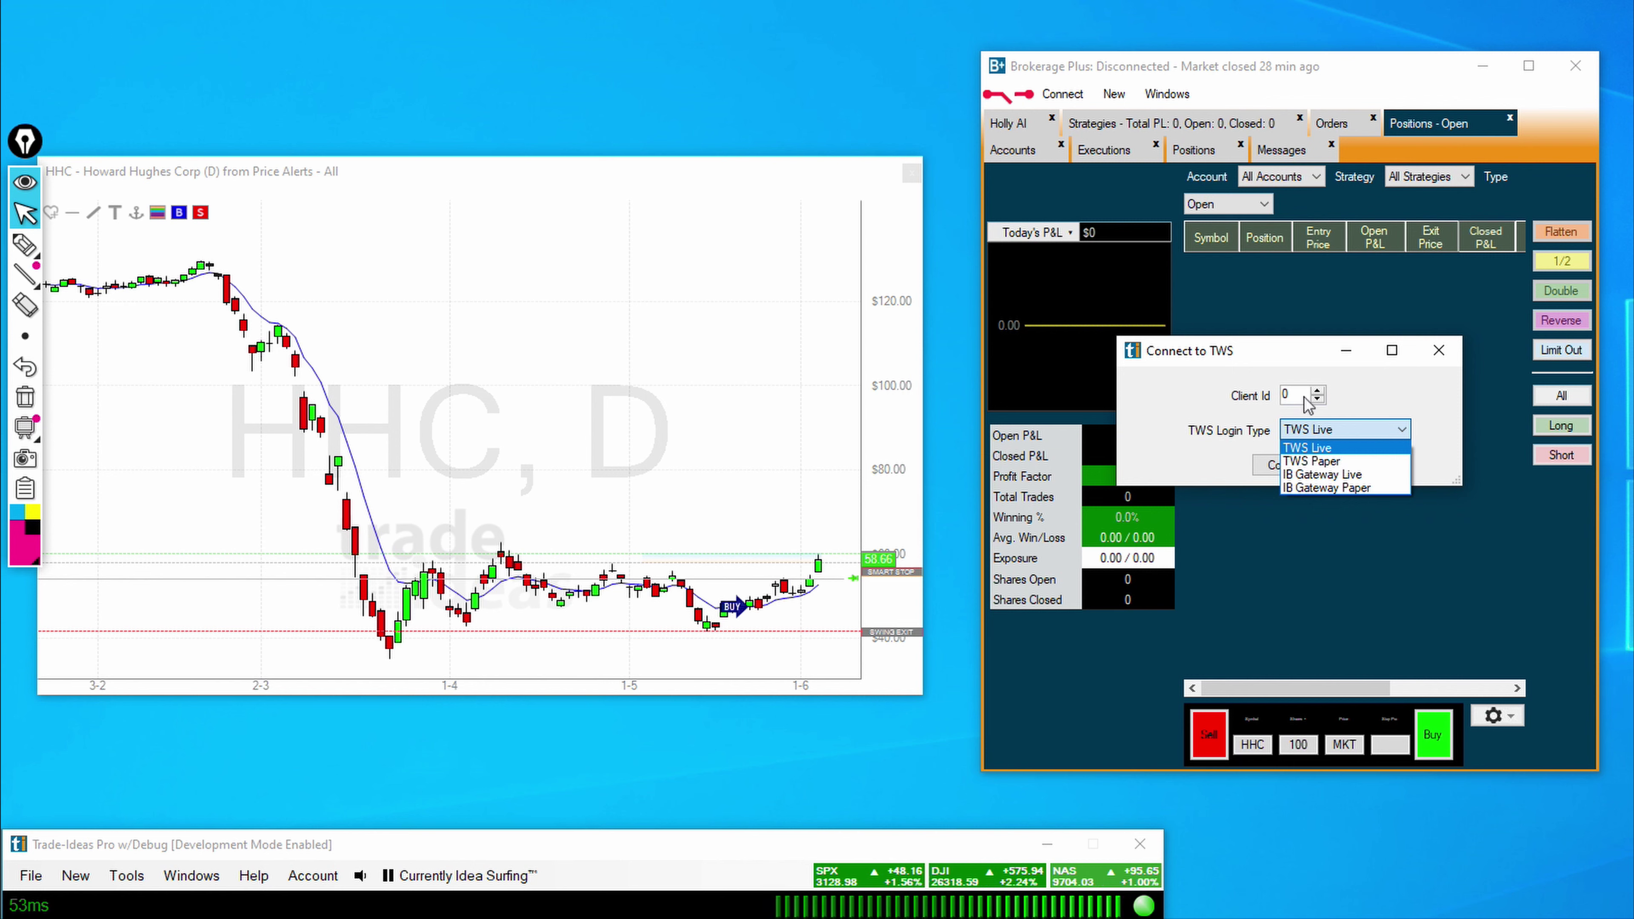
left_click(1324, 468)
left_click(1262, 467)
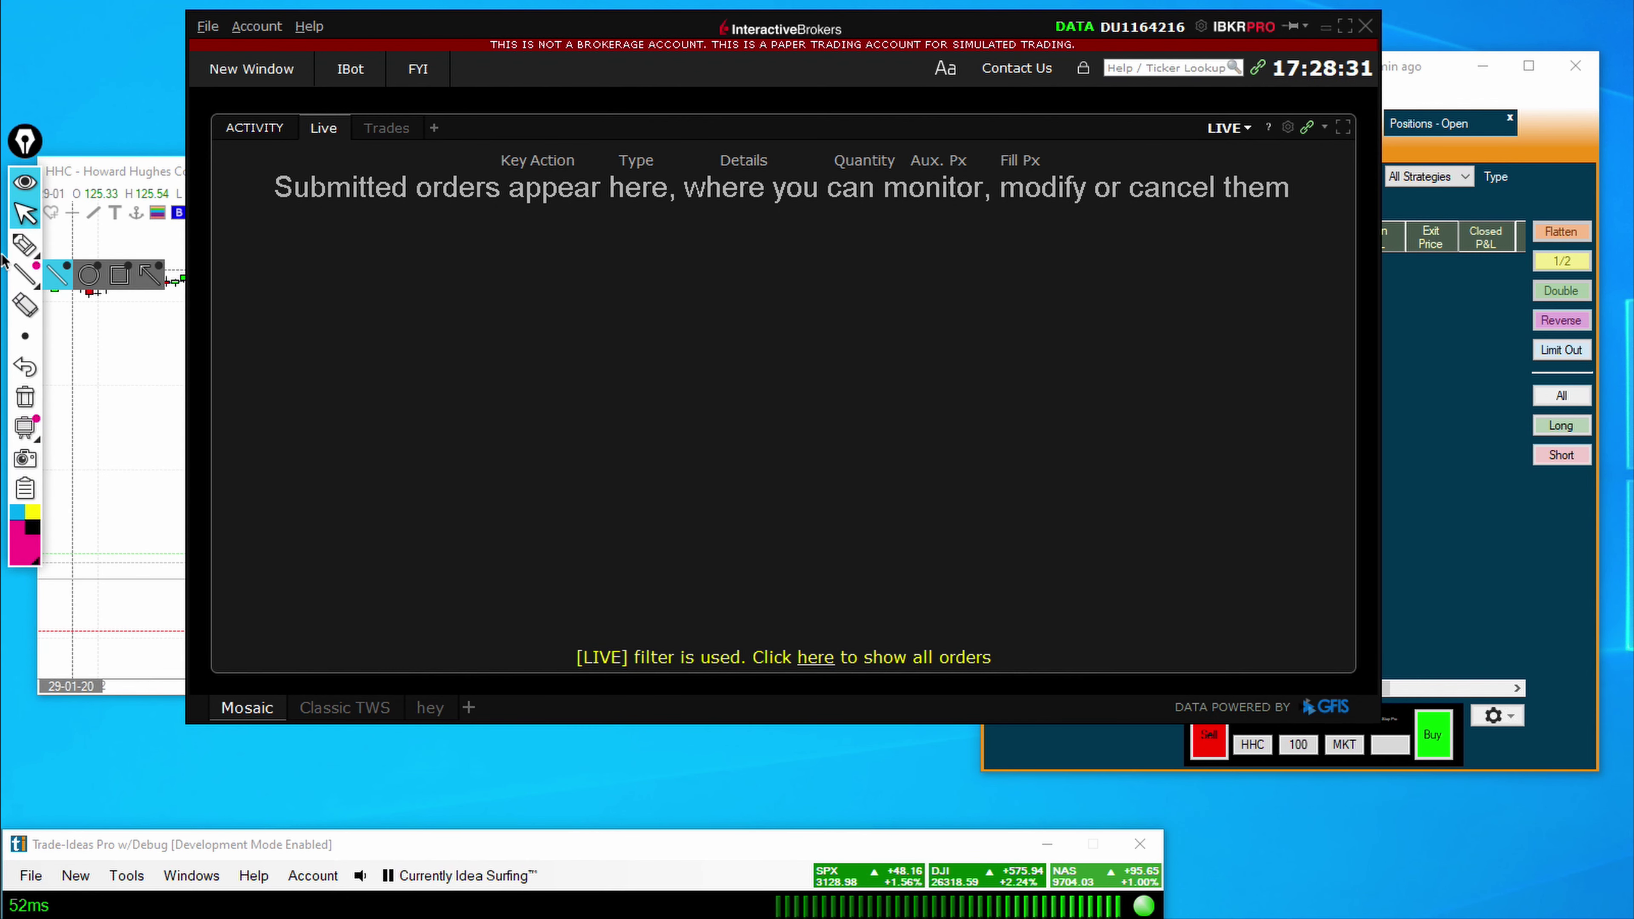
Underline the paper-trading warning banner, erase it, and bring Brokerage Plus to the front.
left_click(26, 248)
mouse_move(677, 58)
left_mouse_down()
mouse_move(1129, 55)
mouse_move(1115, 30)
mouse_move(1002, 15)
mouse_move(531, 10)
mouse_move(489, 14)
mouse_move(471, 36)
mouse_move(511, 66)
mouse_move(672, 68)
left_mouse_up()
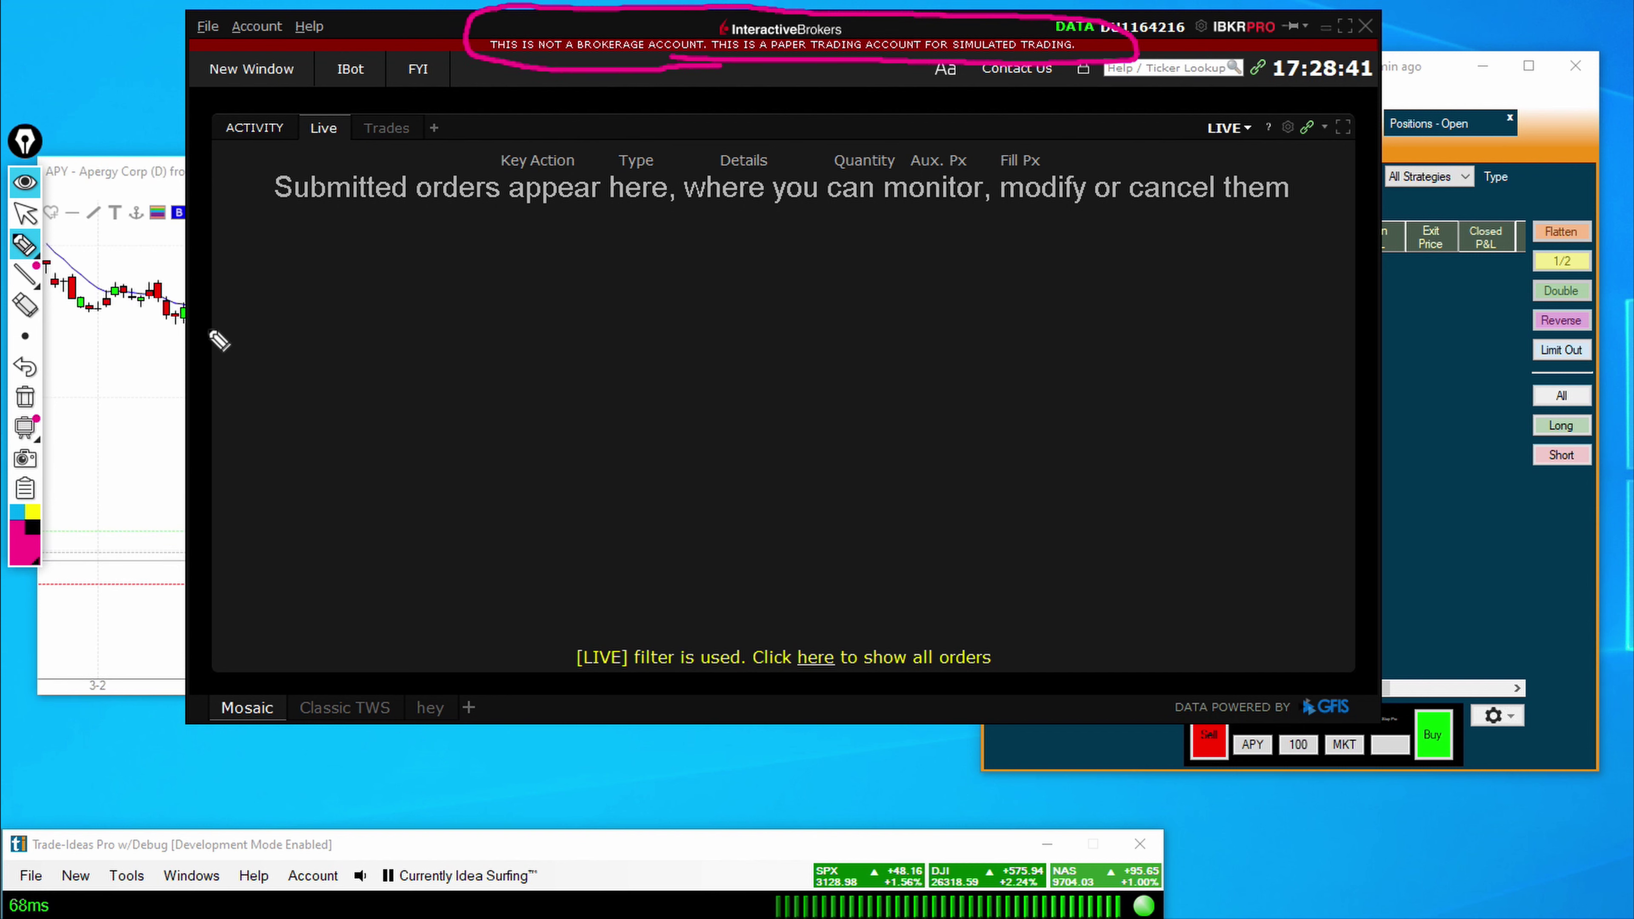
left_click(25, 396)
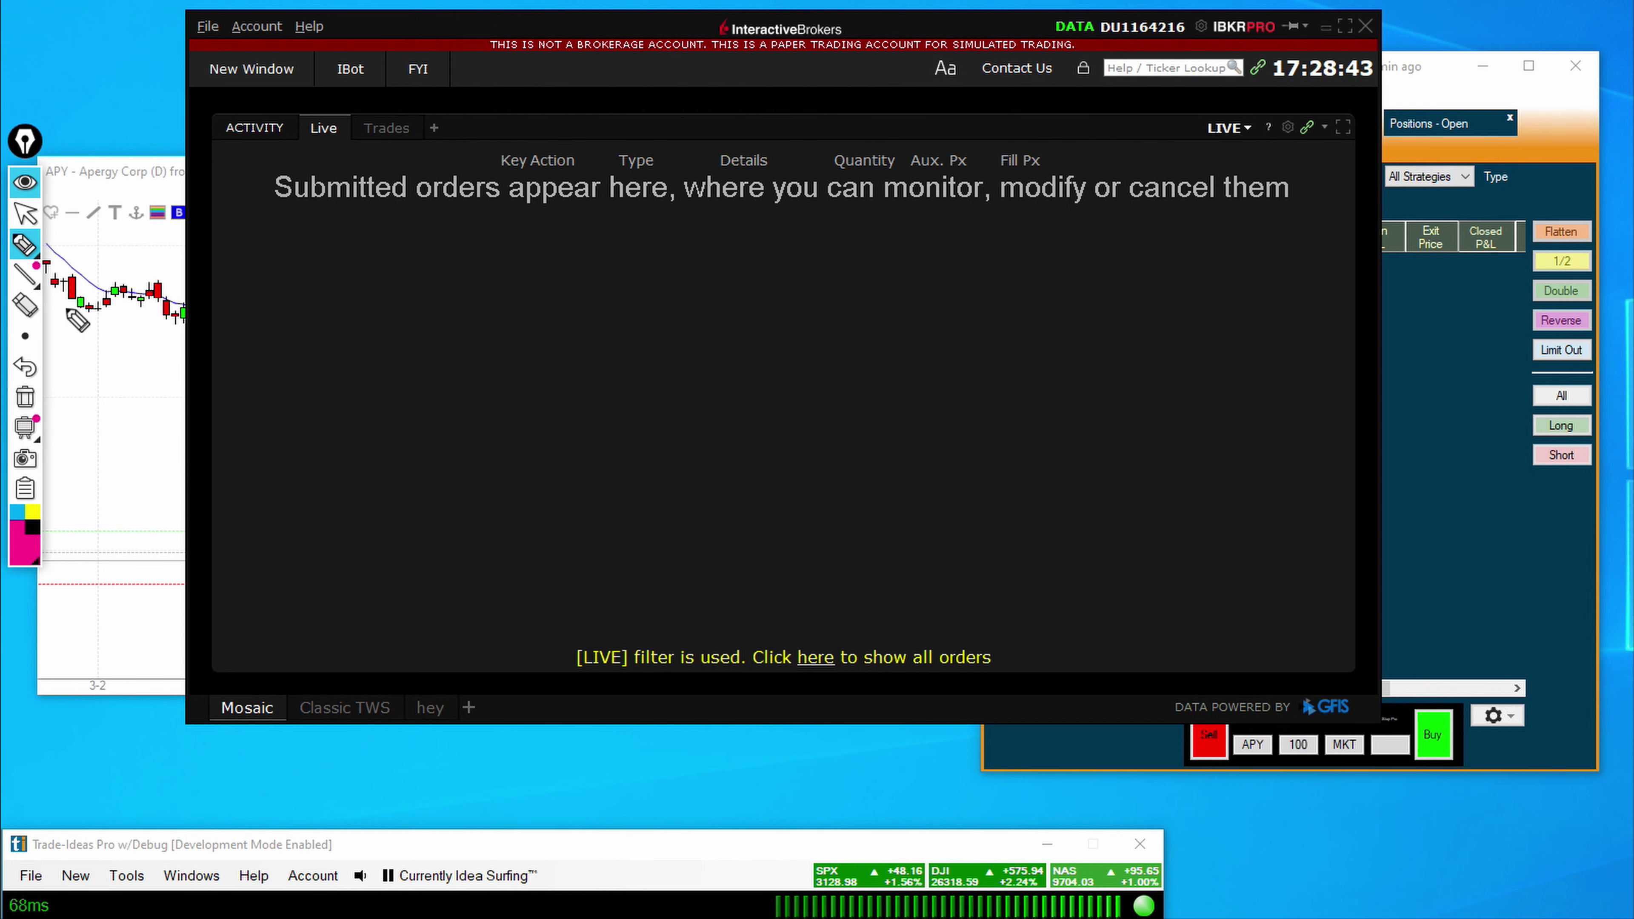
left_click(27, 216)
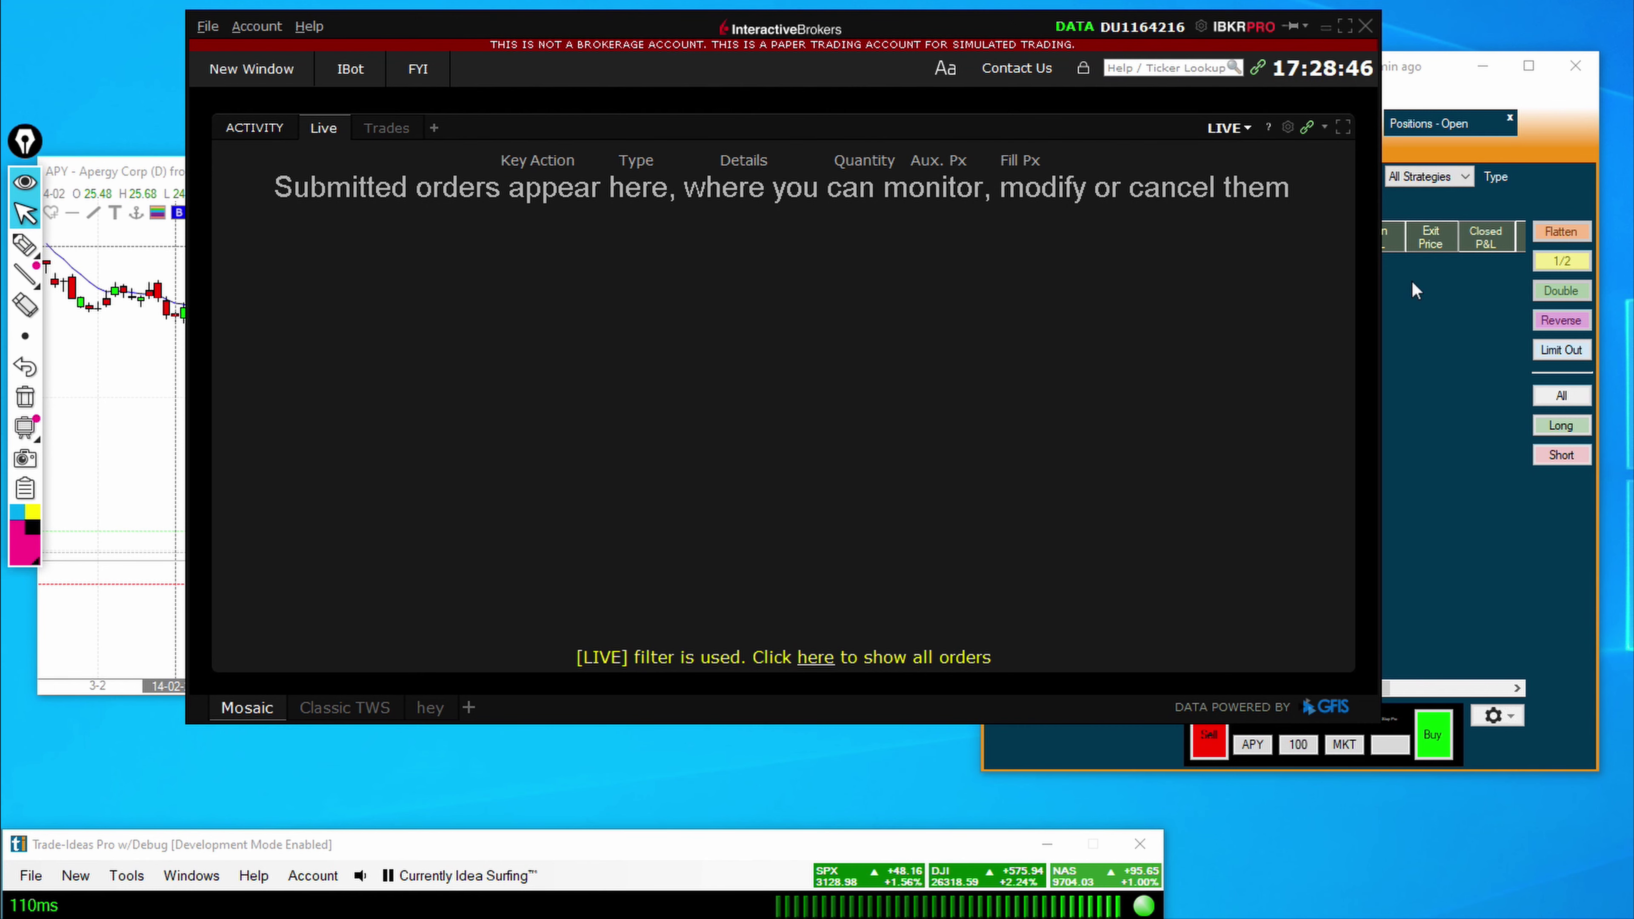
left_click(1489, 313)
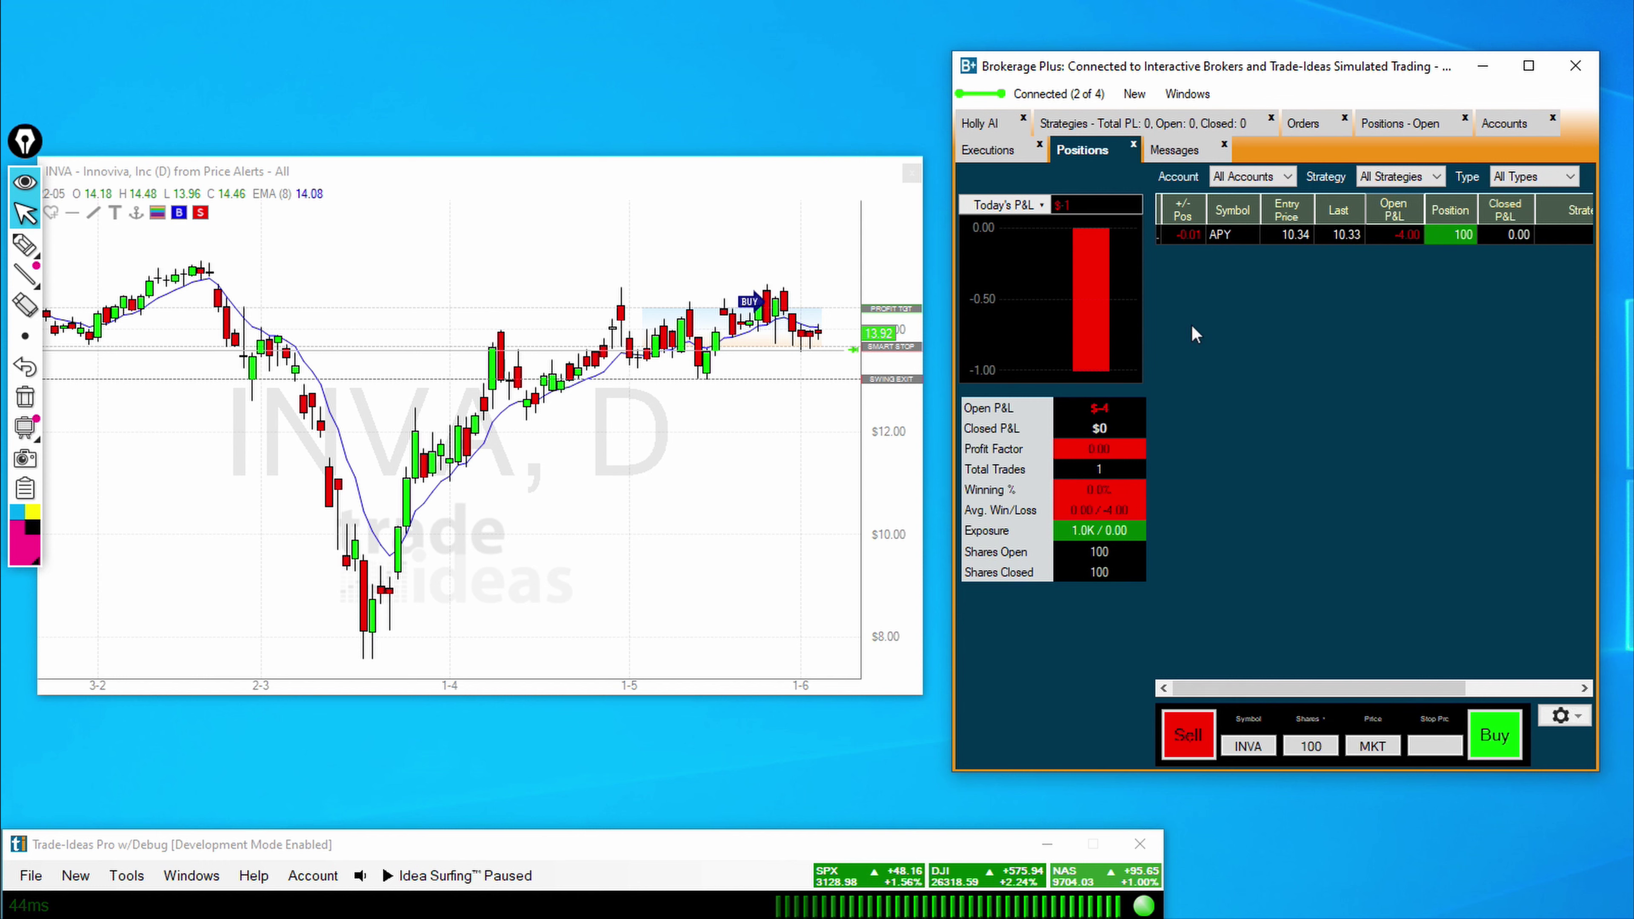
Open a separate Positions grid window and dock it into Brokerage Plus.
left_click(1134, 94)
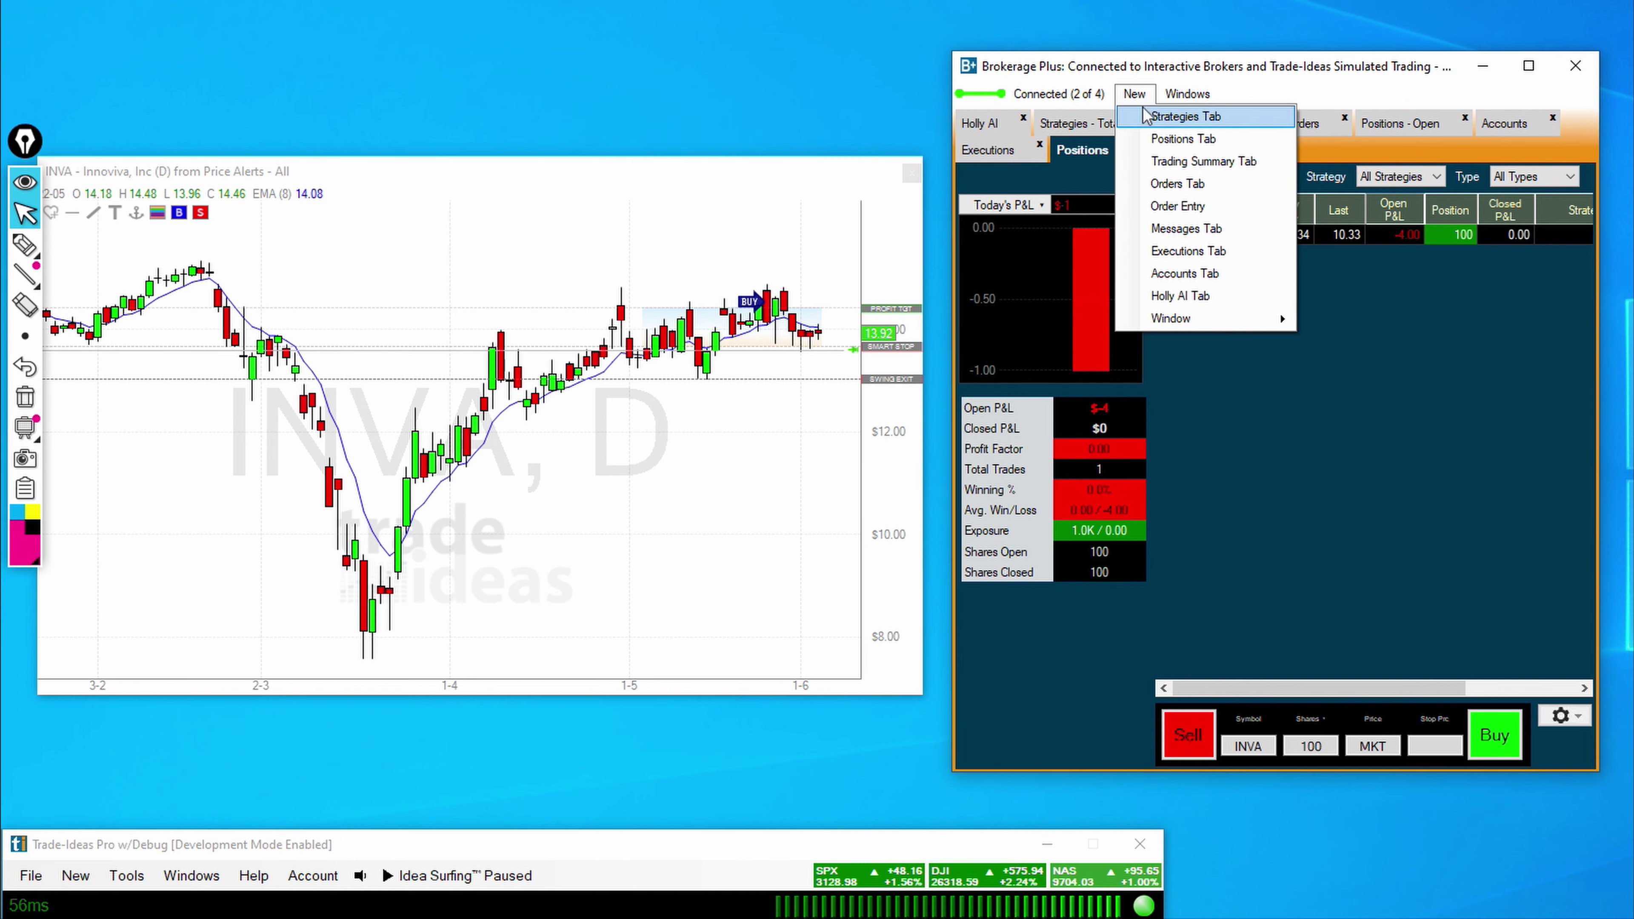
mouse_move(1246, 320)
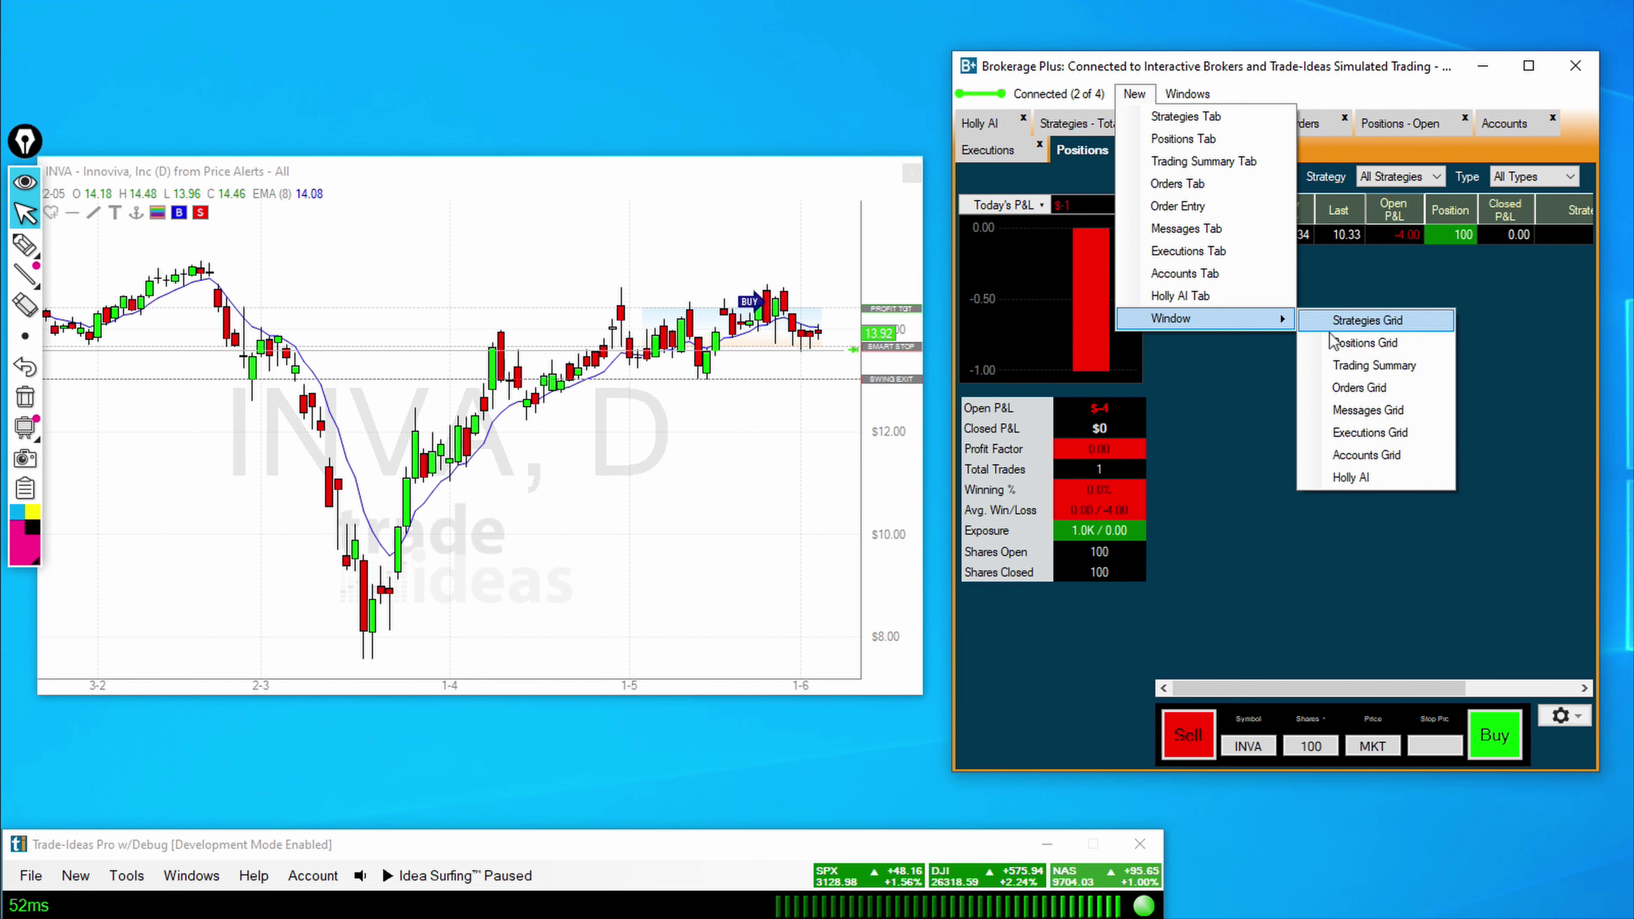
left_click(1336, 347)
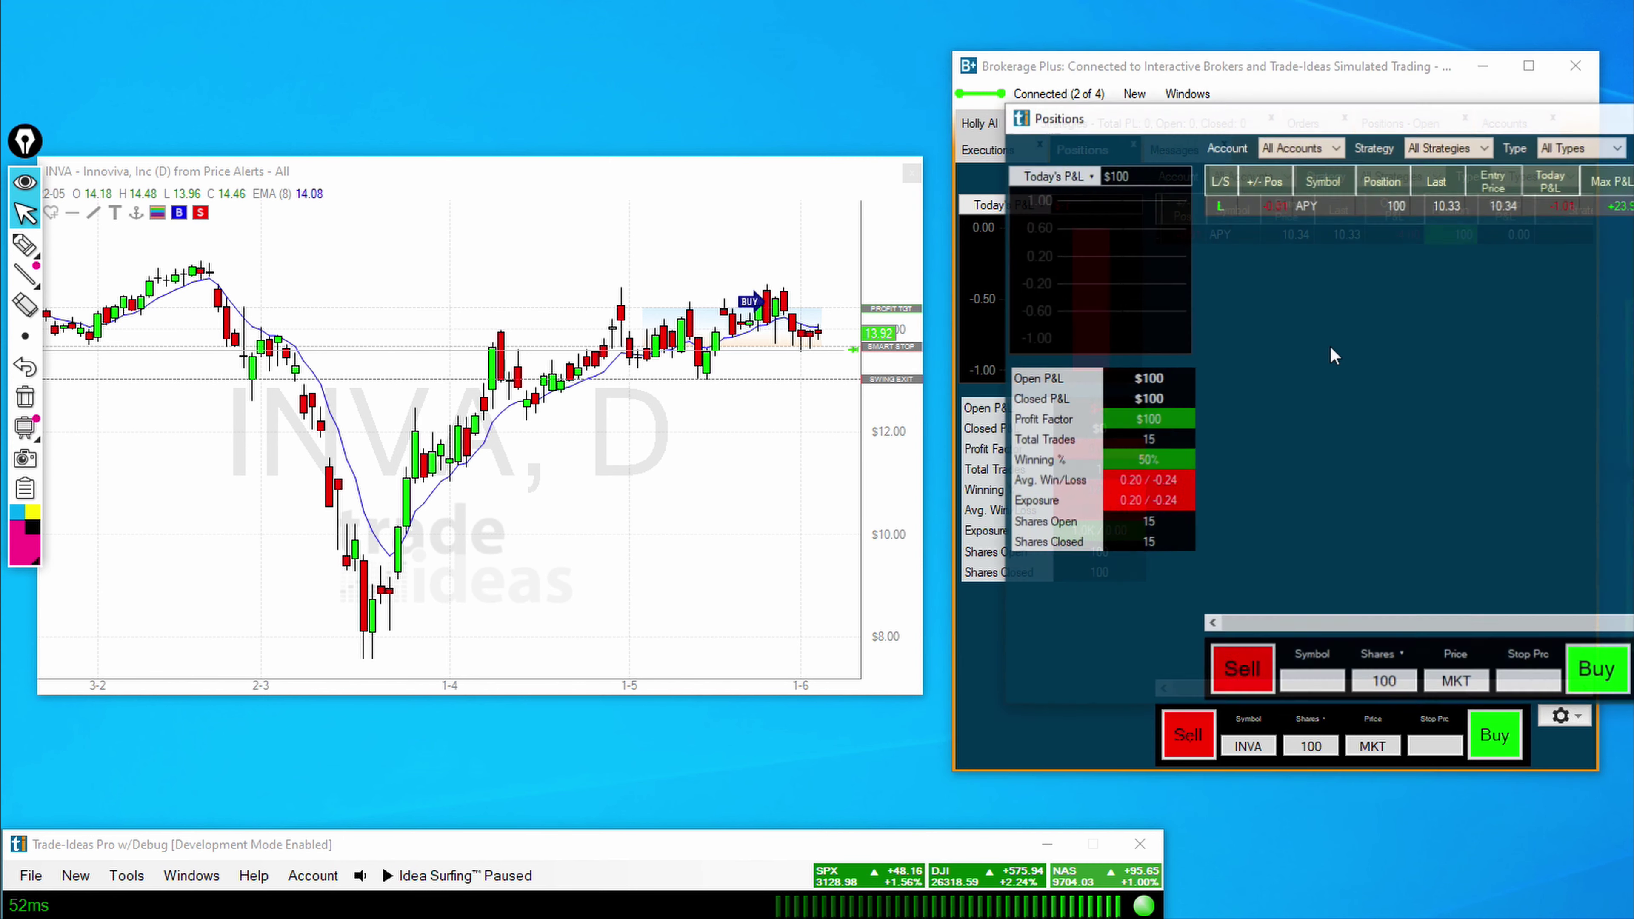
left_click_drag(1321, 128, 1297, 348)
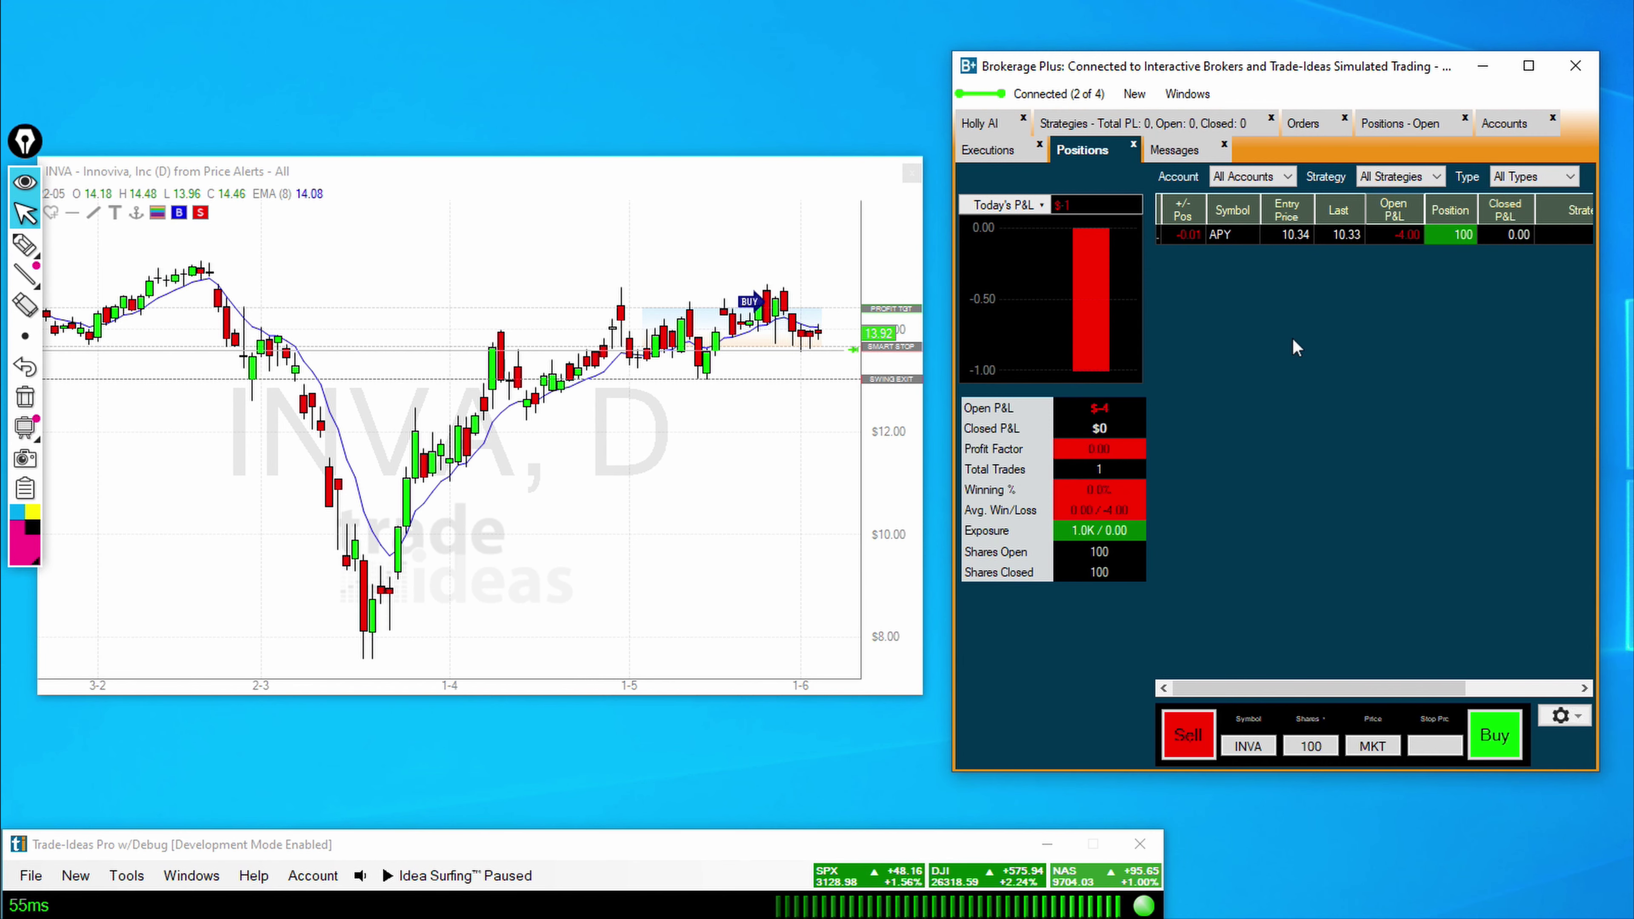
Mark the P&L panel and -4.00 Open P&L, switch to Total P&L, and widen the window.
mouse_move(25, 245)
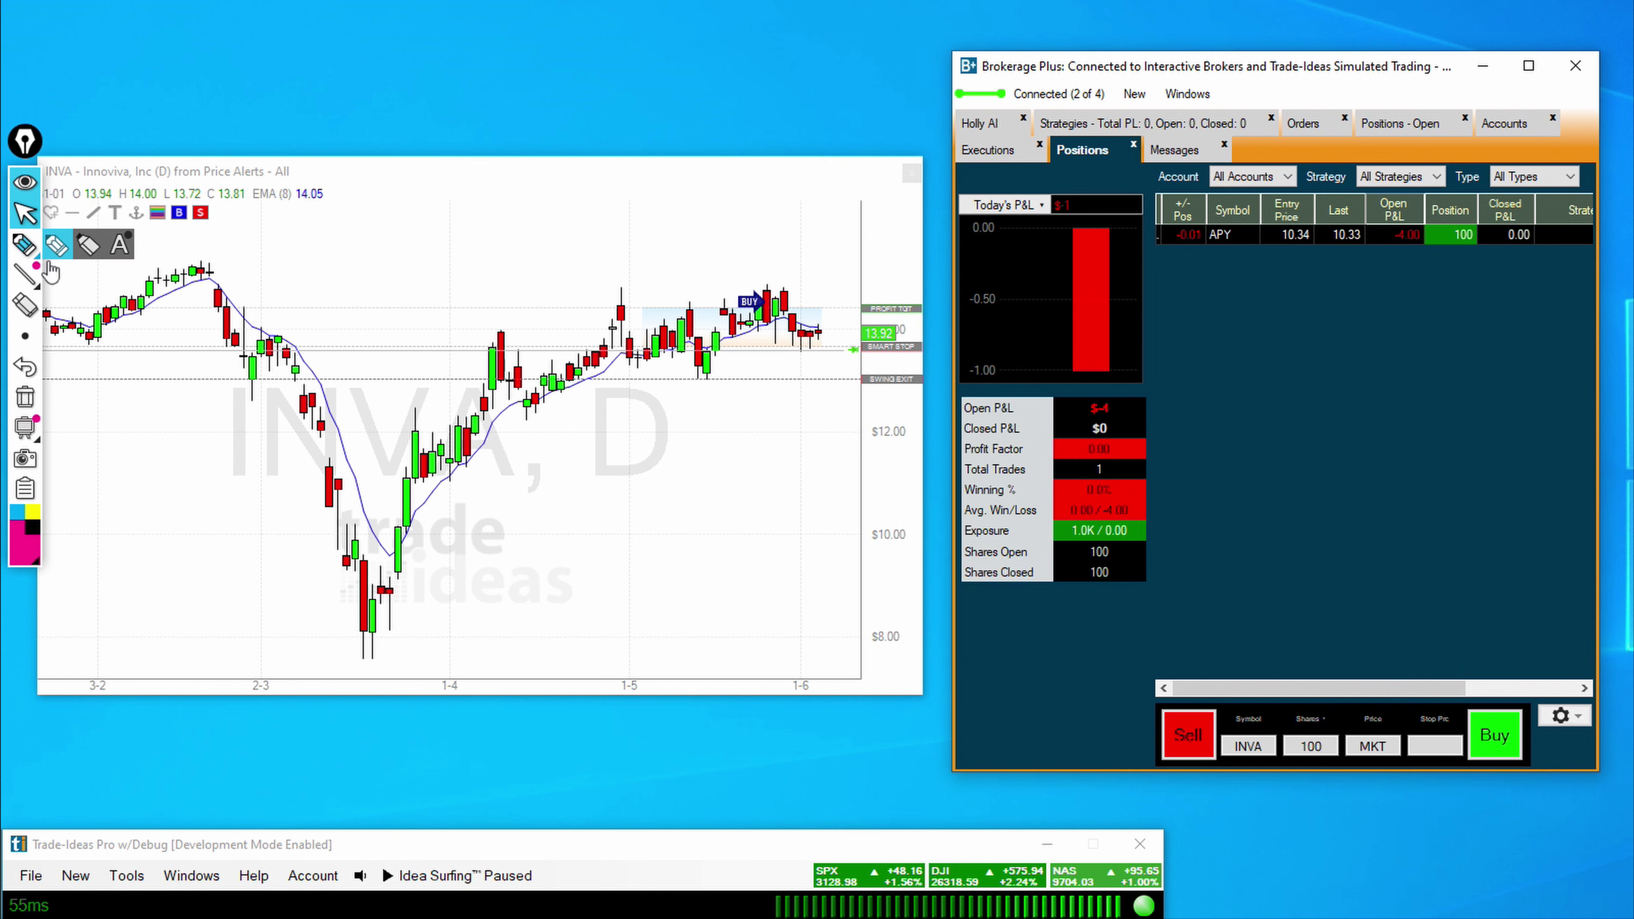
left_click(21, 251)
mouse_move(939, 626)
left_mouse_down()
mouse_move(1101, 648)
mouse_move(1190, 551)
mouse_move(1241, 429)
mouse_move(1171, 173)
mouse_move(1144, 146)
mouse_move(995, 158)
mouse_move(924, 205)
mouse_move(899, 555)
mouse_move(940, 640)
left_mouse_up()
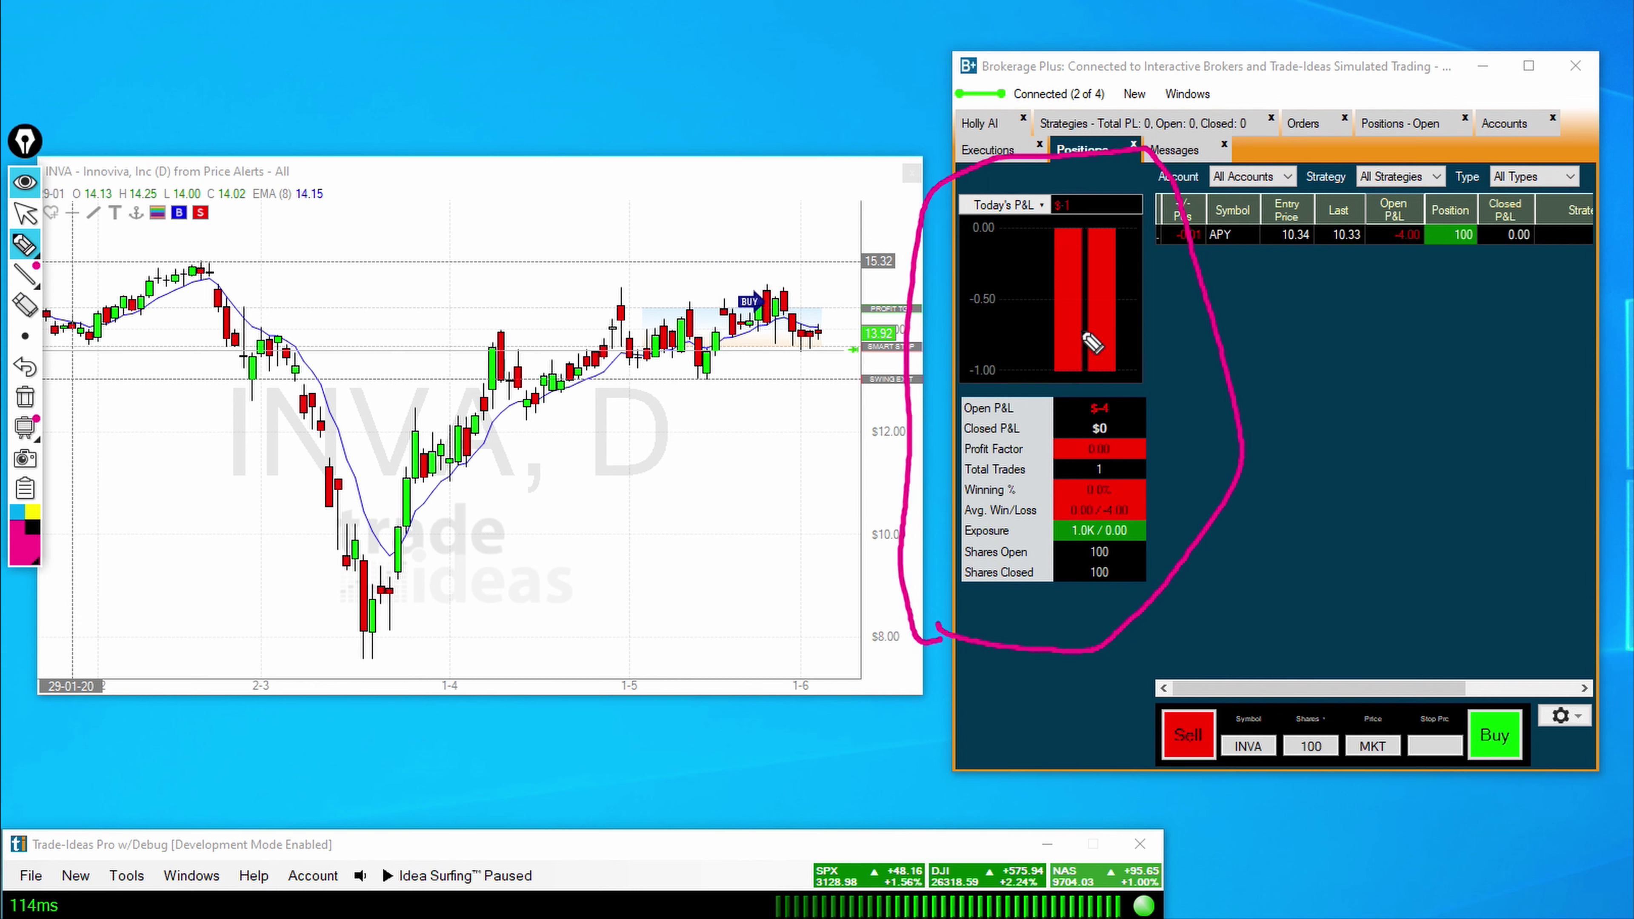
left_click_drag(1383, 253, 1412, 249)
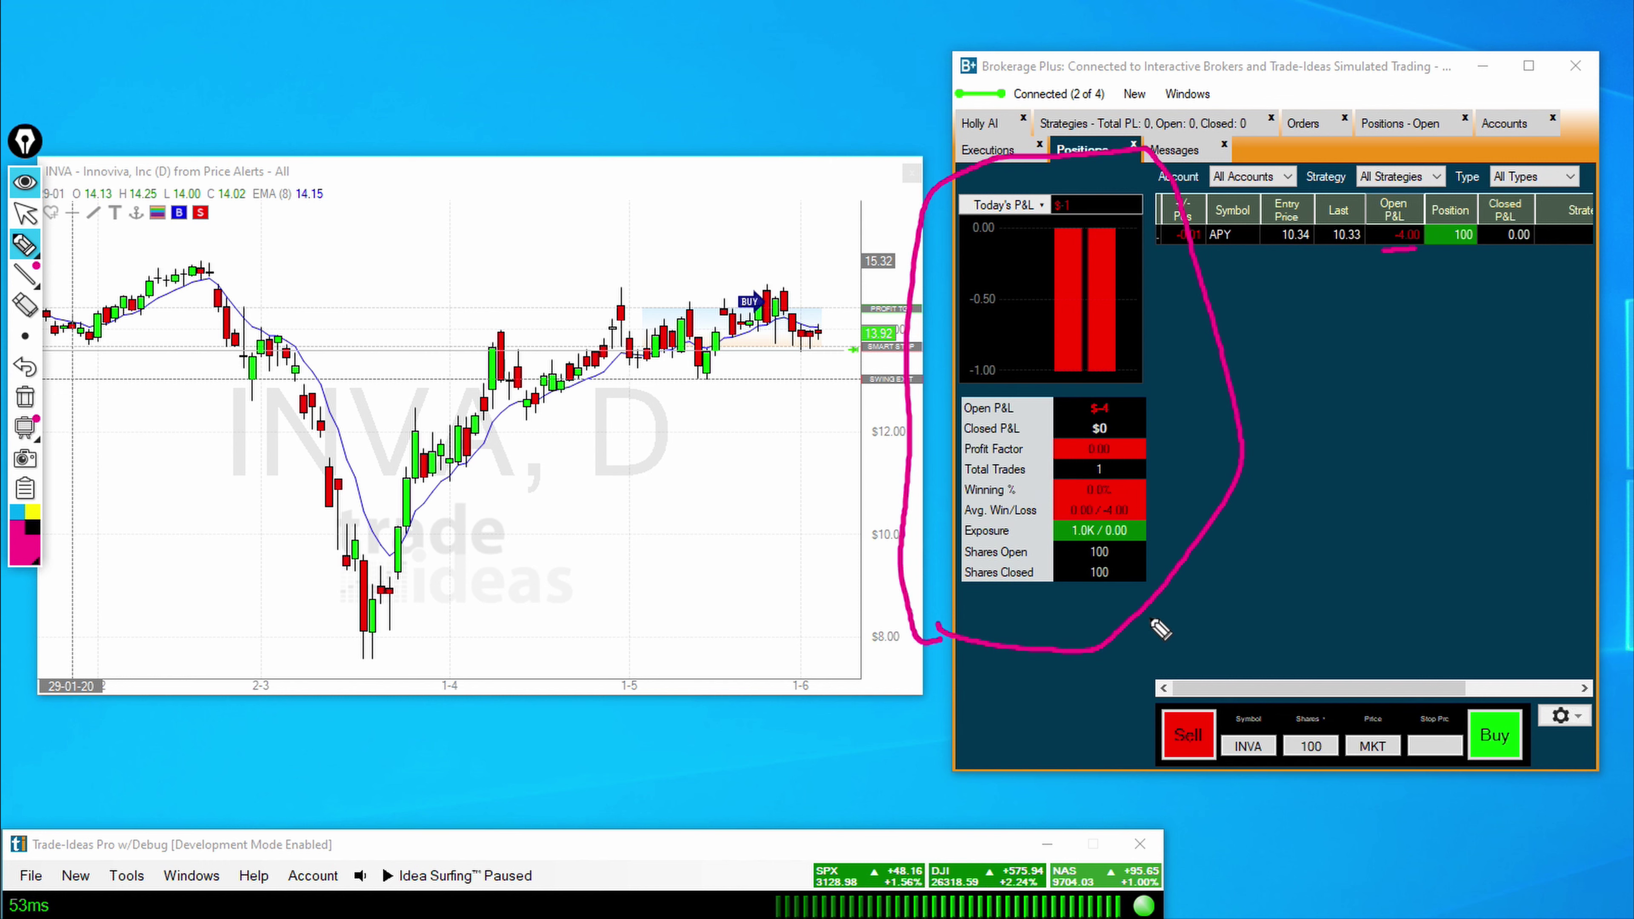
left_click(25, 398)
left_click(24, 213)
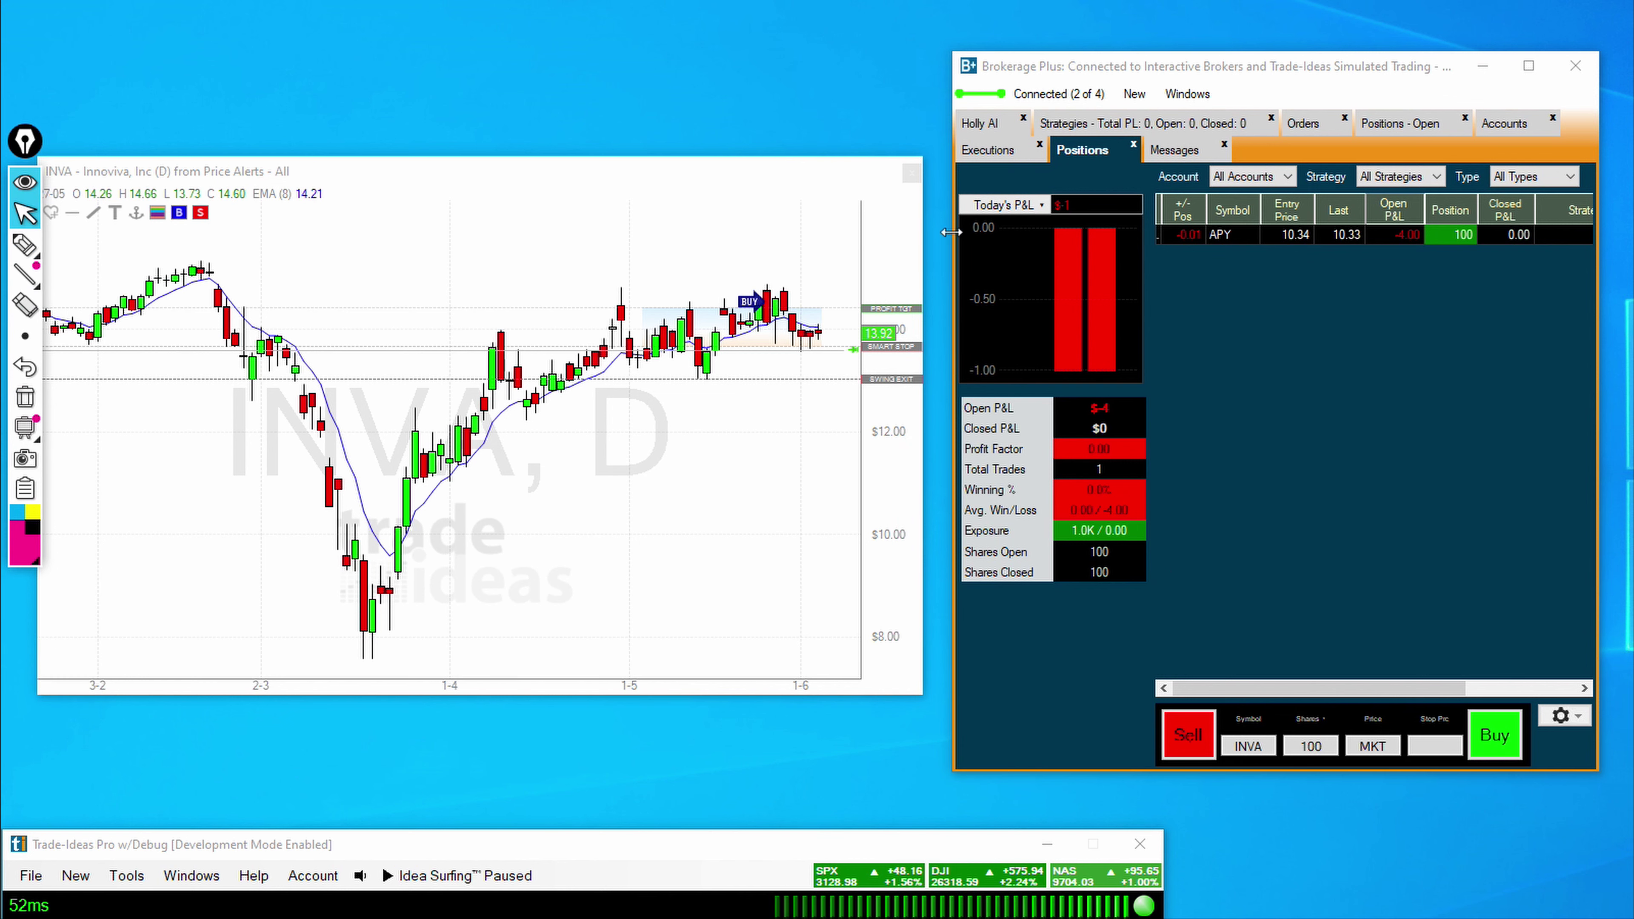
left_click(1006, 211)
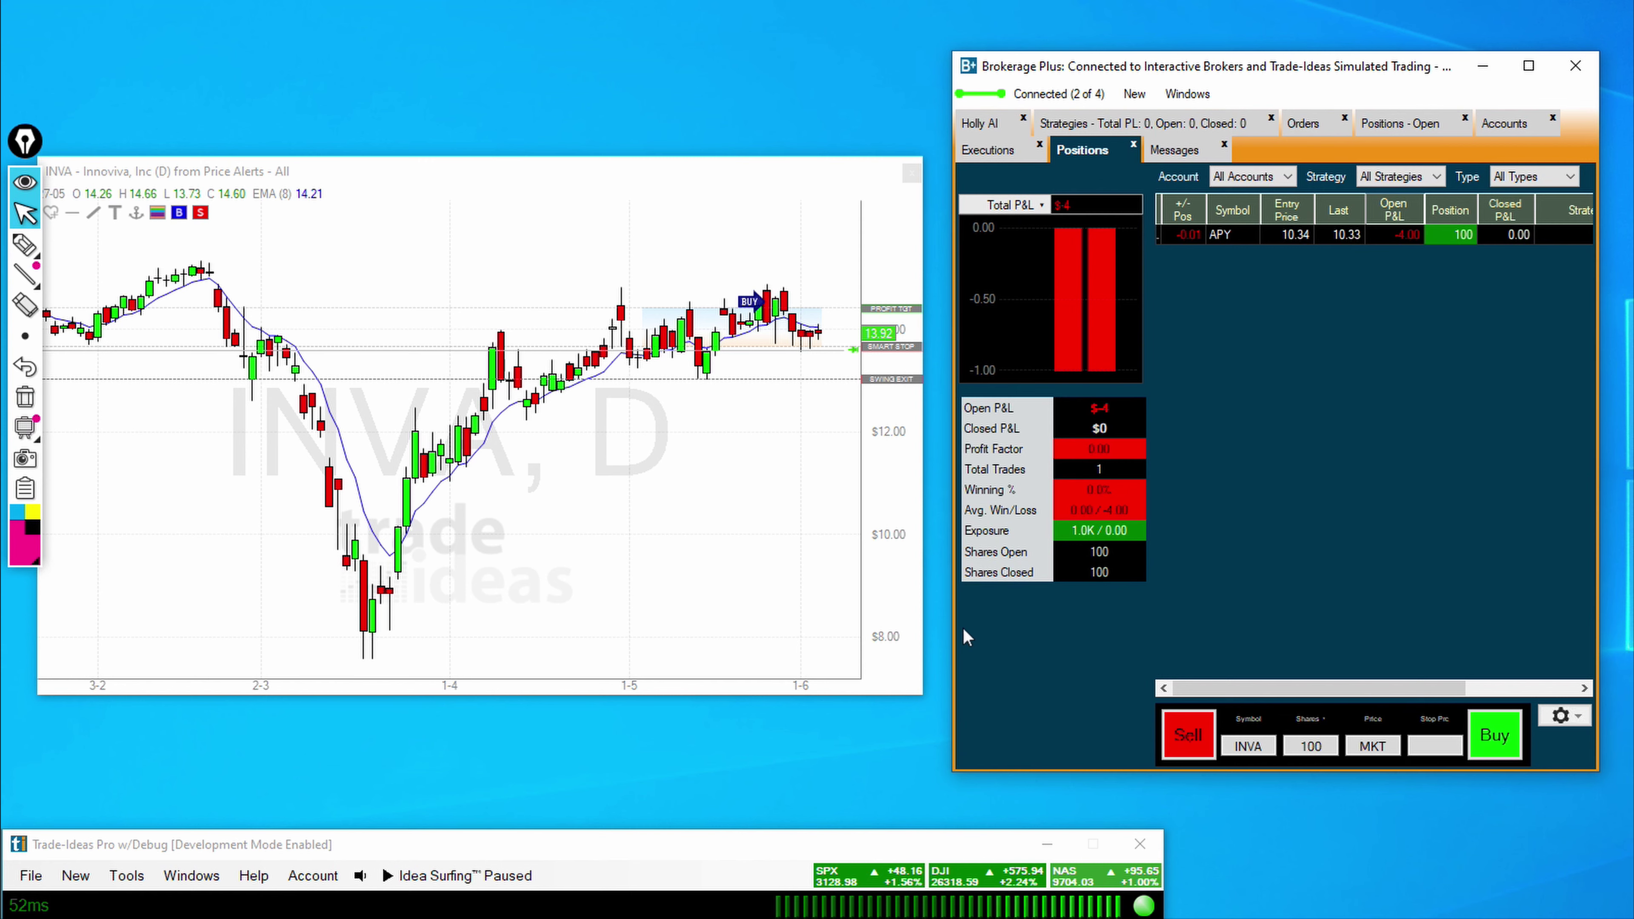
left_click_drag(952, 631, 807, 666)
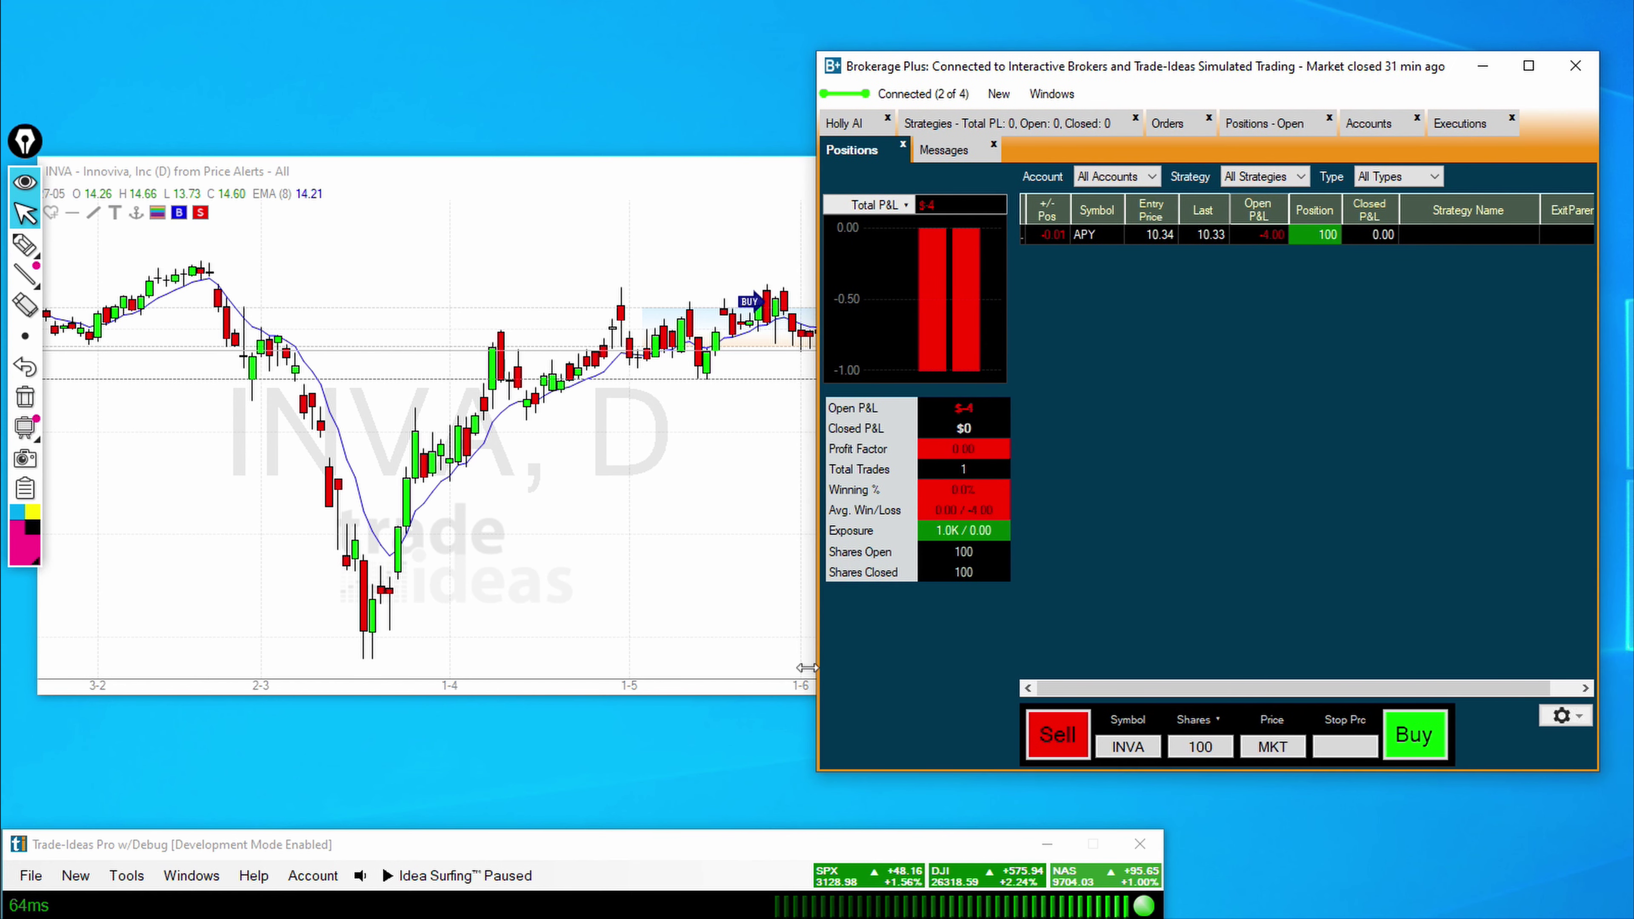
Turn on Show Order Buttons in the positions panel display options.
left_click(1562, 718)
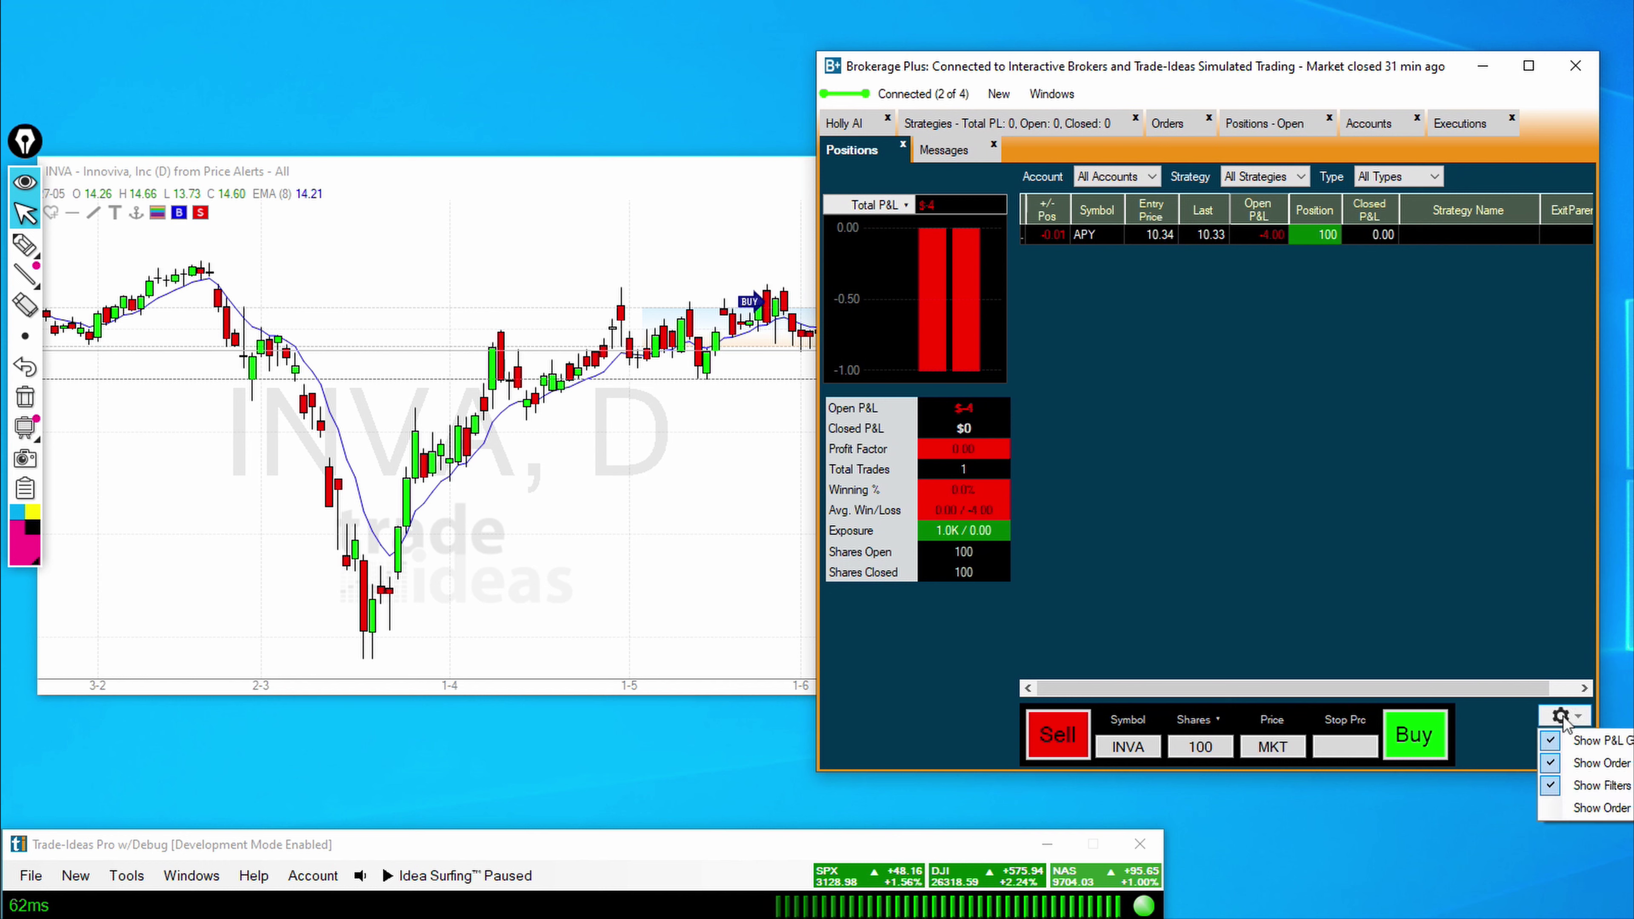
left_click(1572, 809)
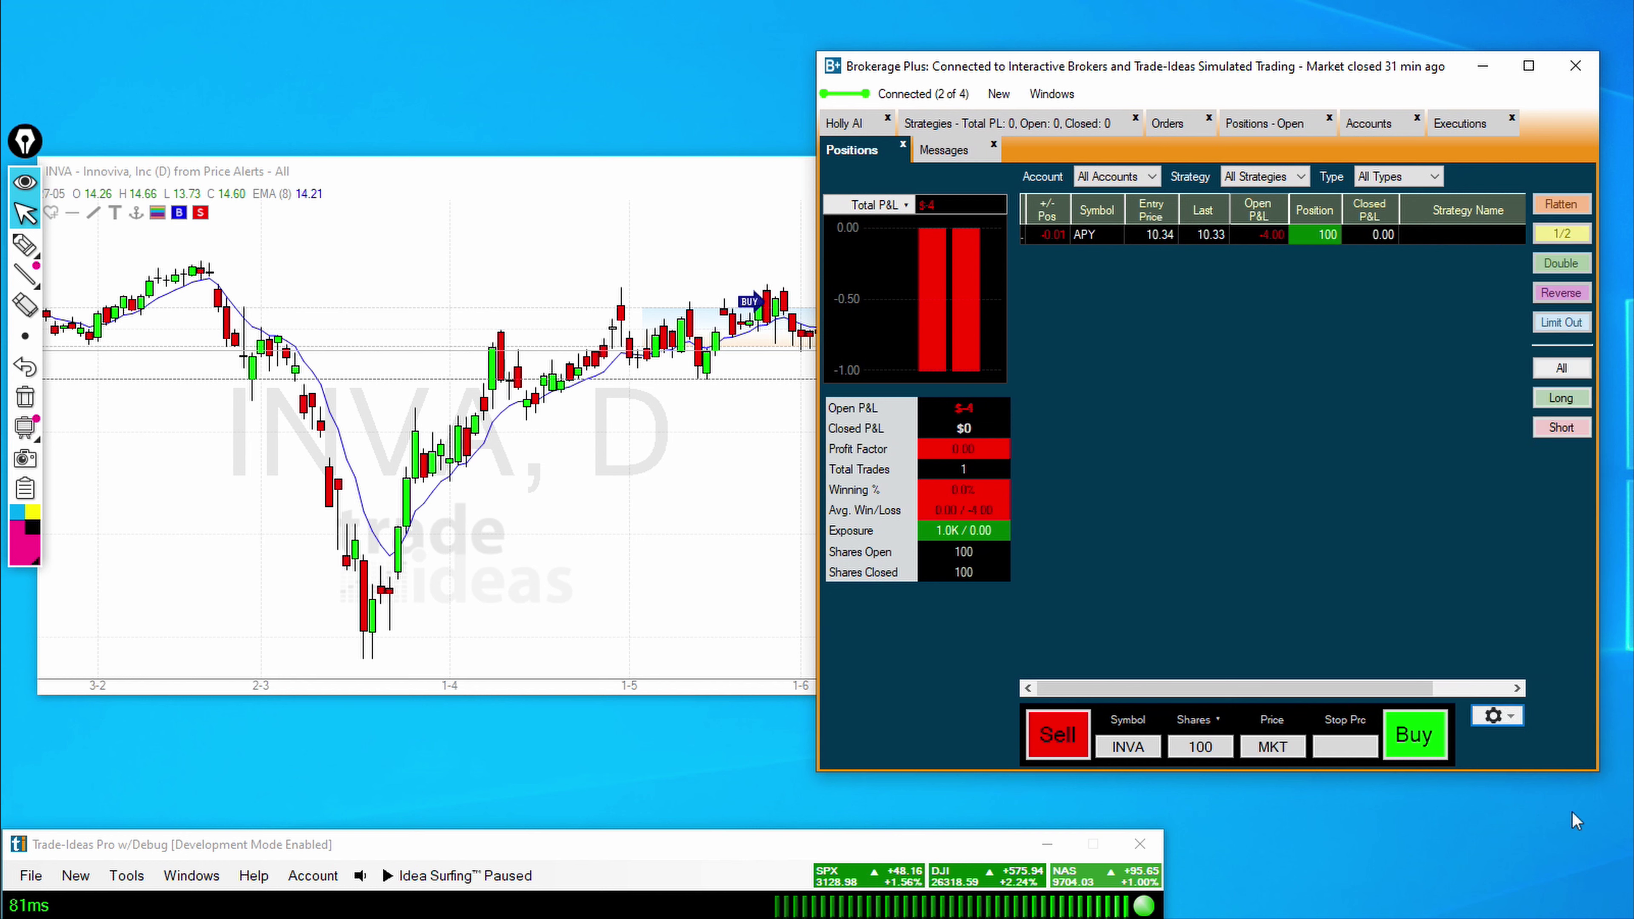
left_click(1520, 715)
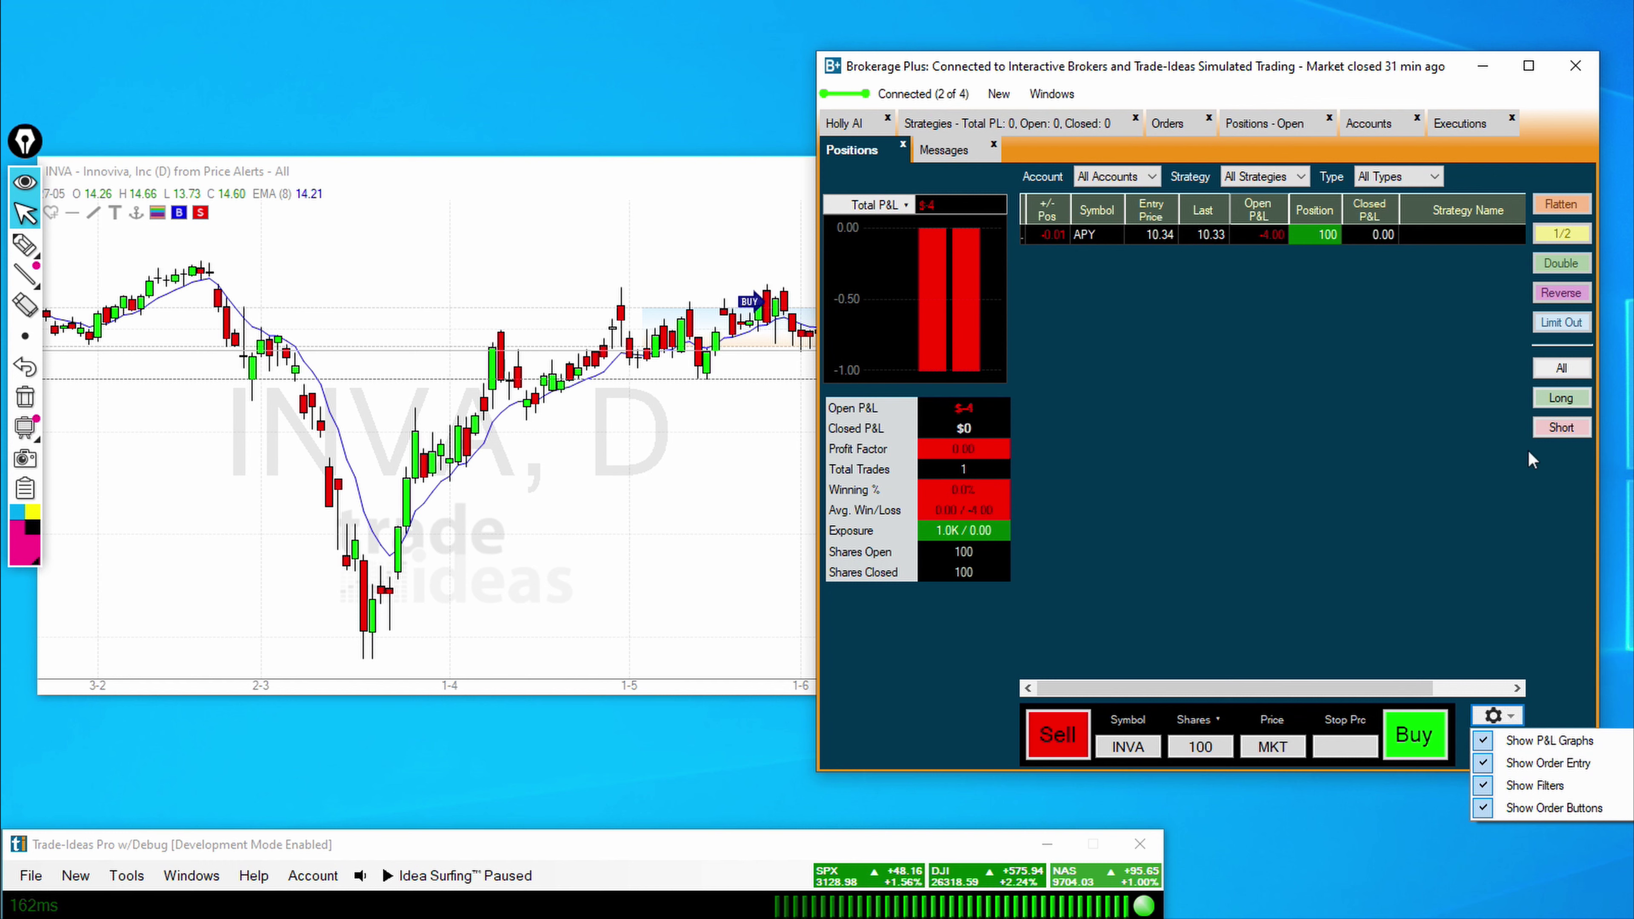
Circle the Account, Strategy and Type filters, clear the mark, and open the Account list.
left_click(1294, 451)
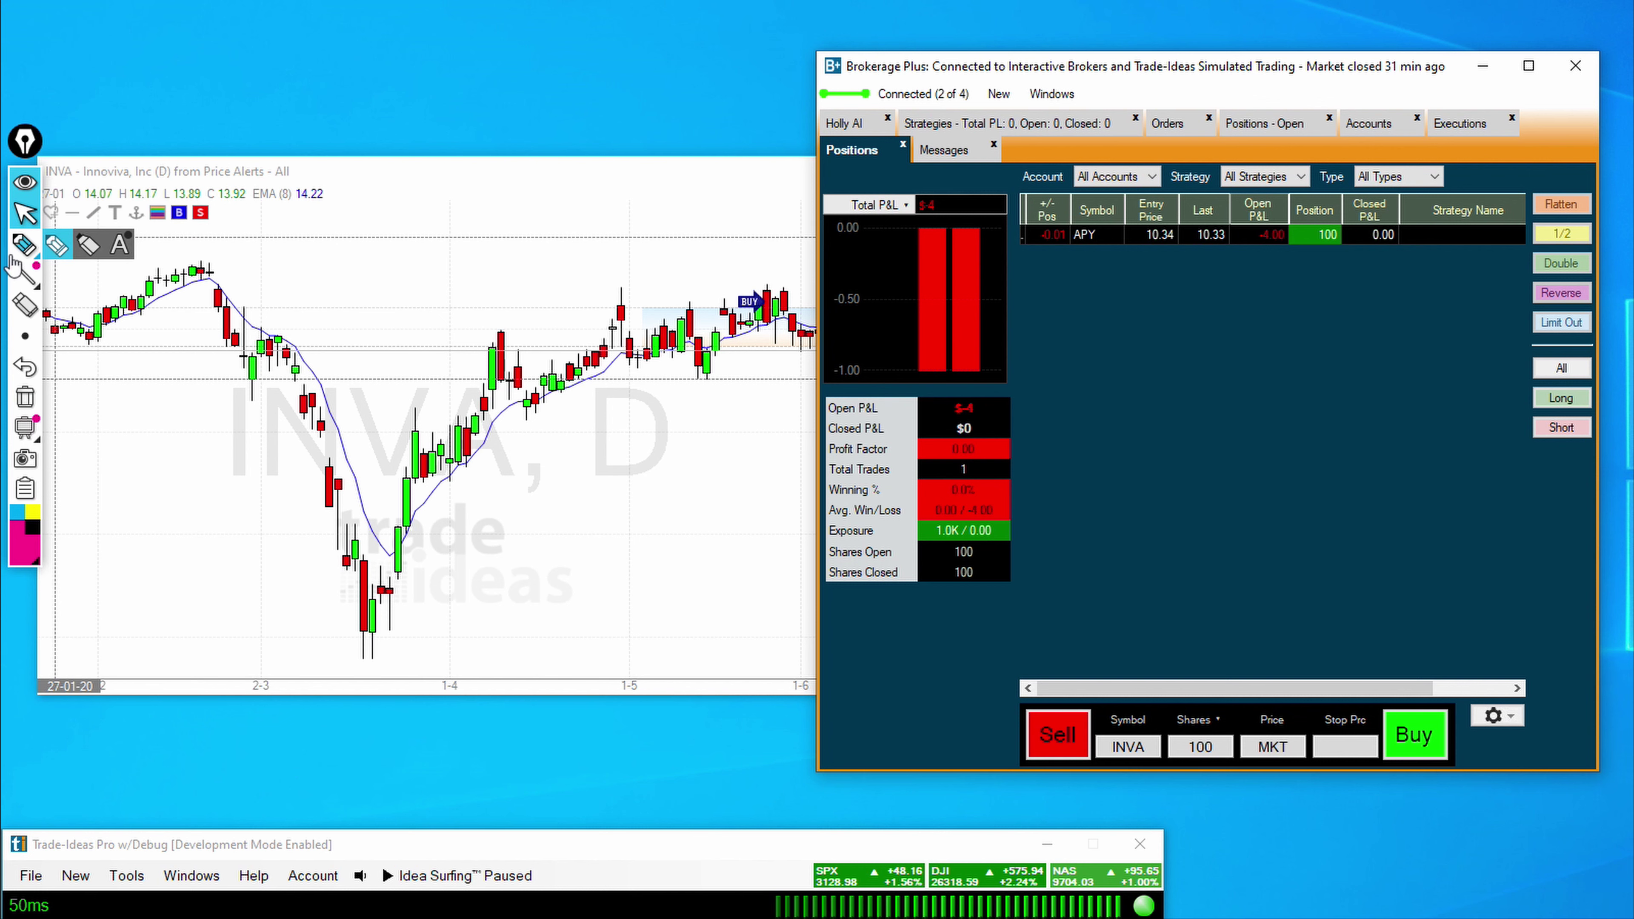
left_click(24, 245)
mouse_move(994, 156)
left_mouse_down()
mouse_move(1490, 160)
mouse_move(1271, 208)
mouse_move(1029, 211)
mouse_move(984, 192)
mouse_move(1014, 152)
left_mouse_up()
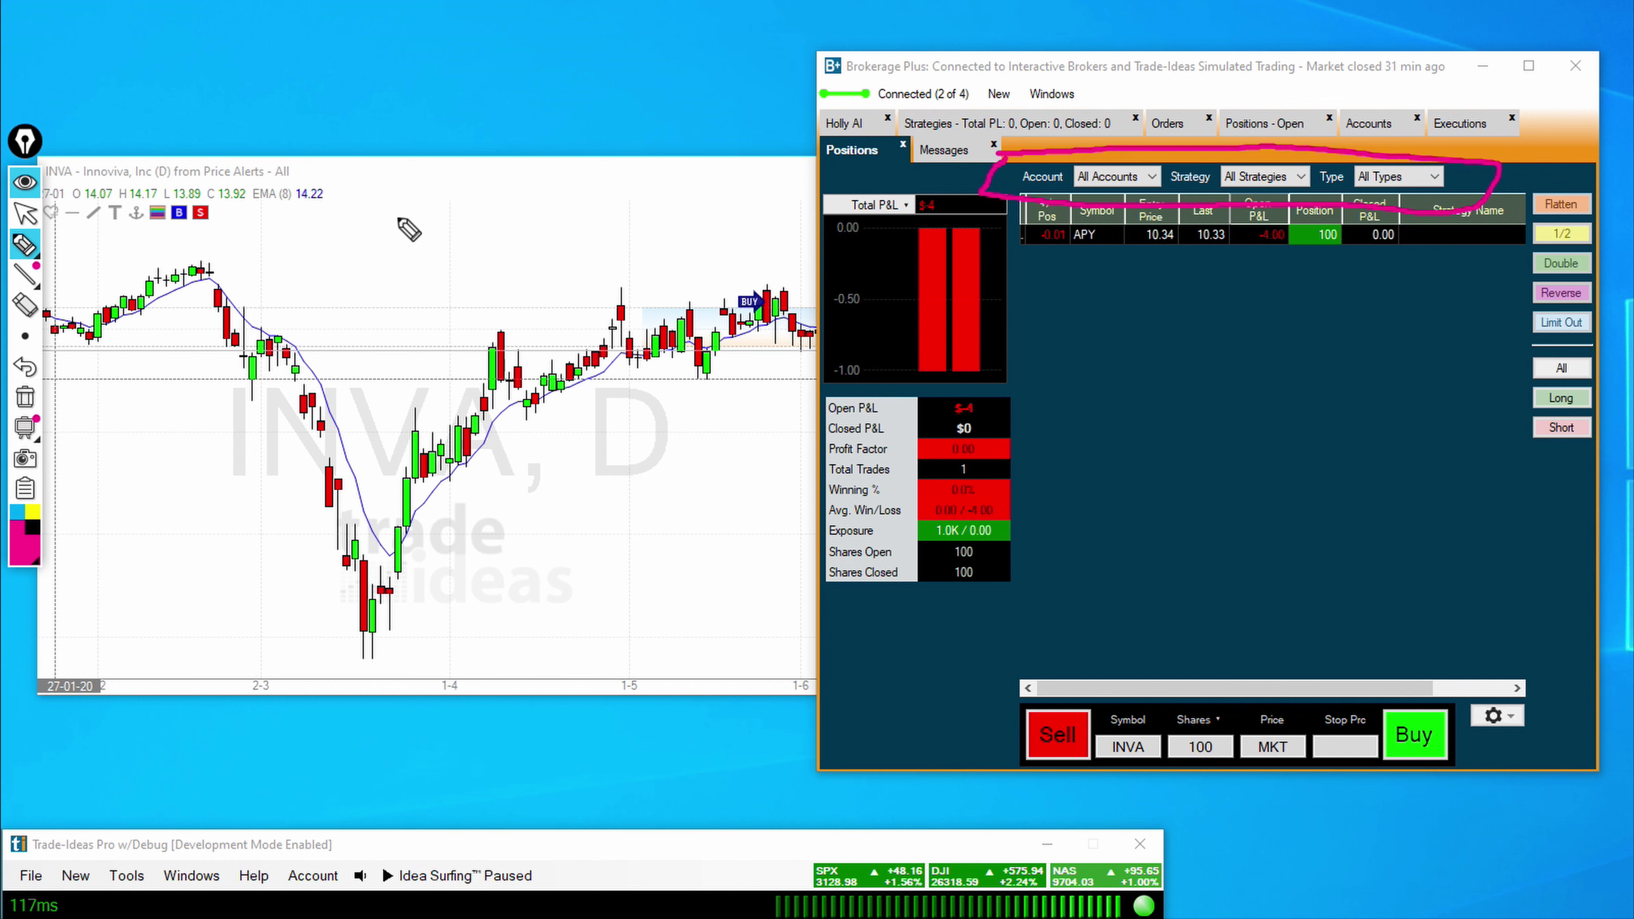
left_click(24, 397)
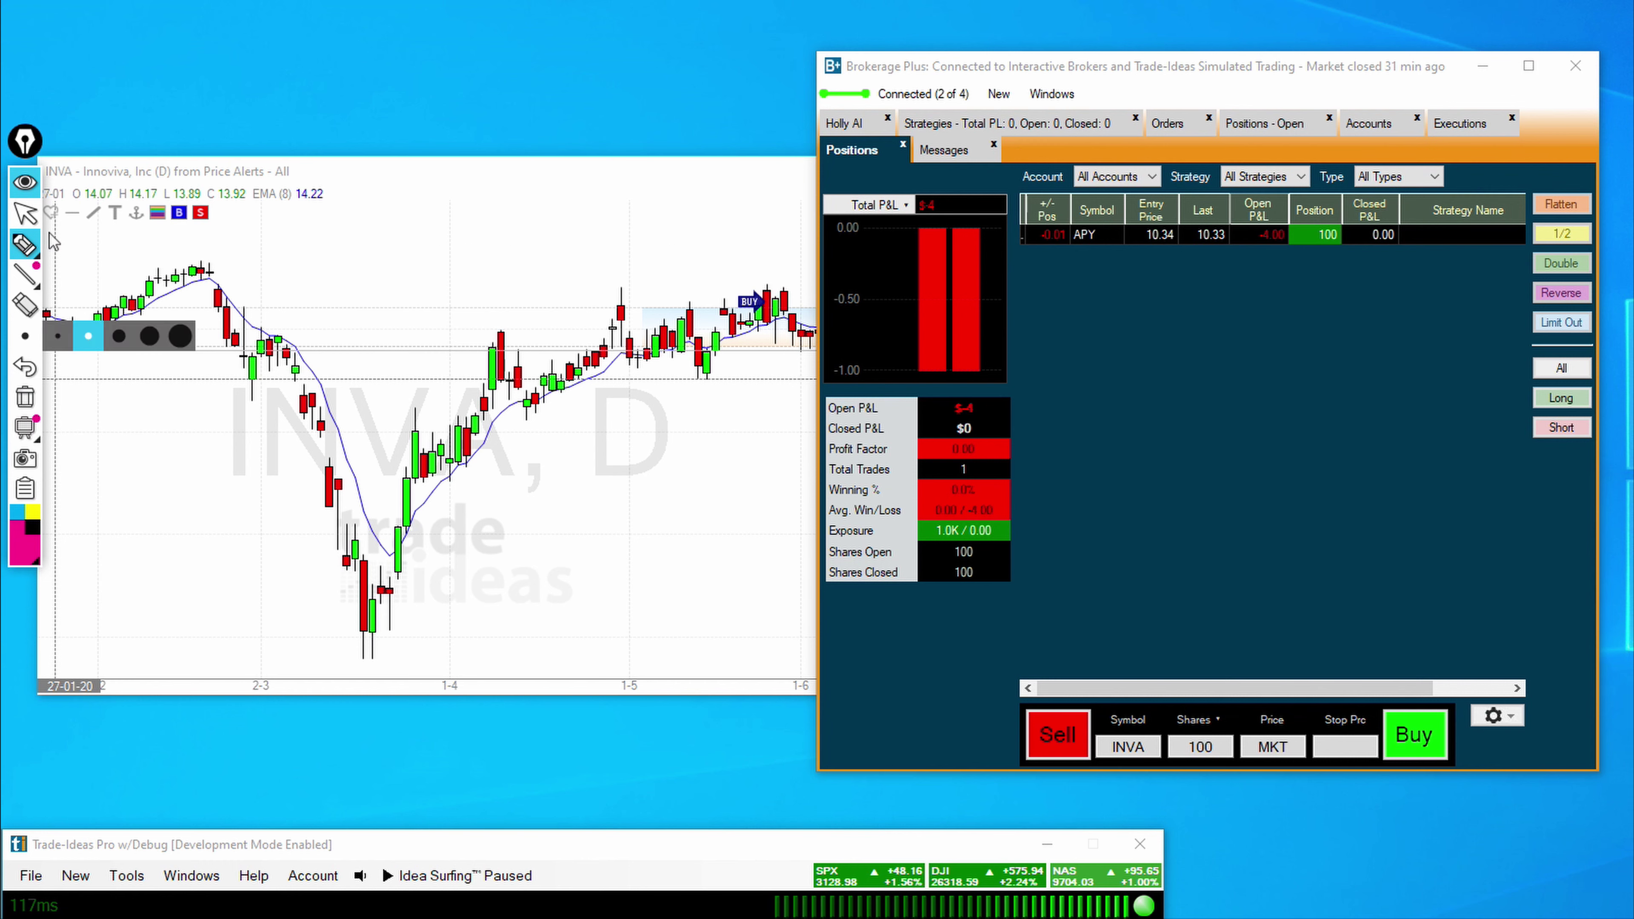
left_click(24, 214)
left_click(1108, 180)
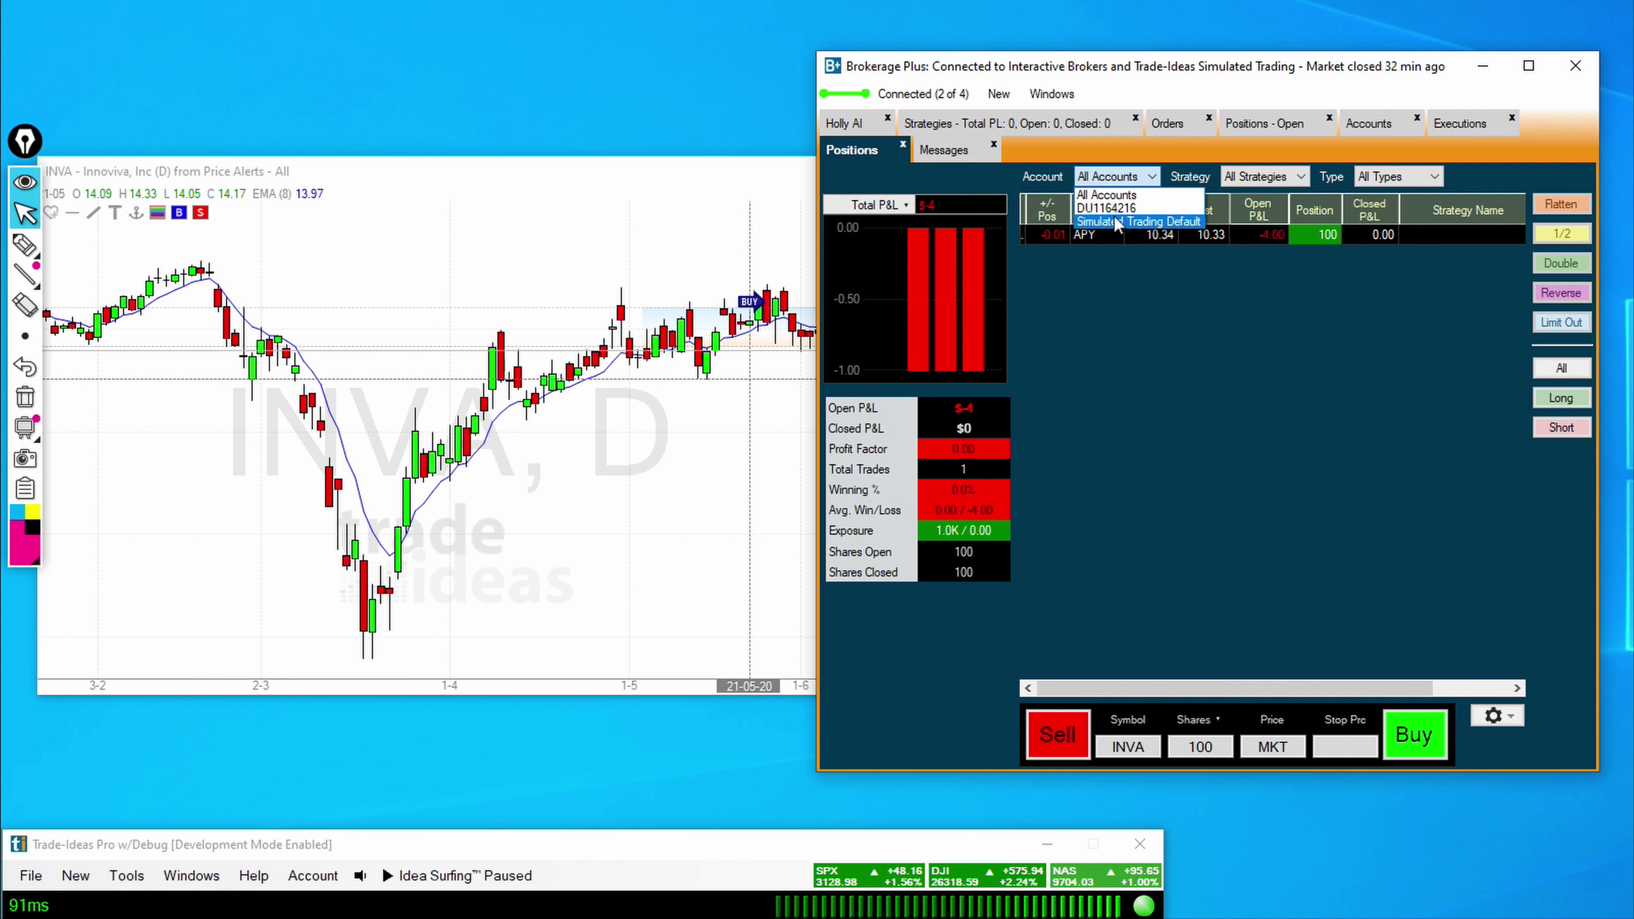
Filter to Simulated Trading Default, return to All Accounts, and browse the Strategy and Type filters.
left_click(1117, 222)
left_click(1178, 177)
left_click(1163, 197)
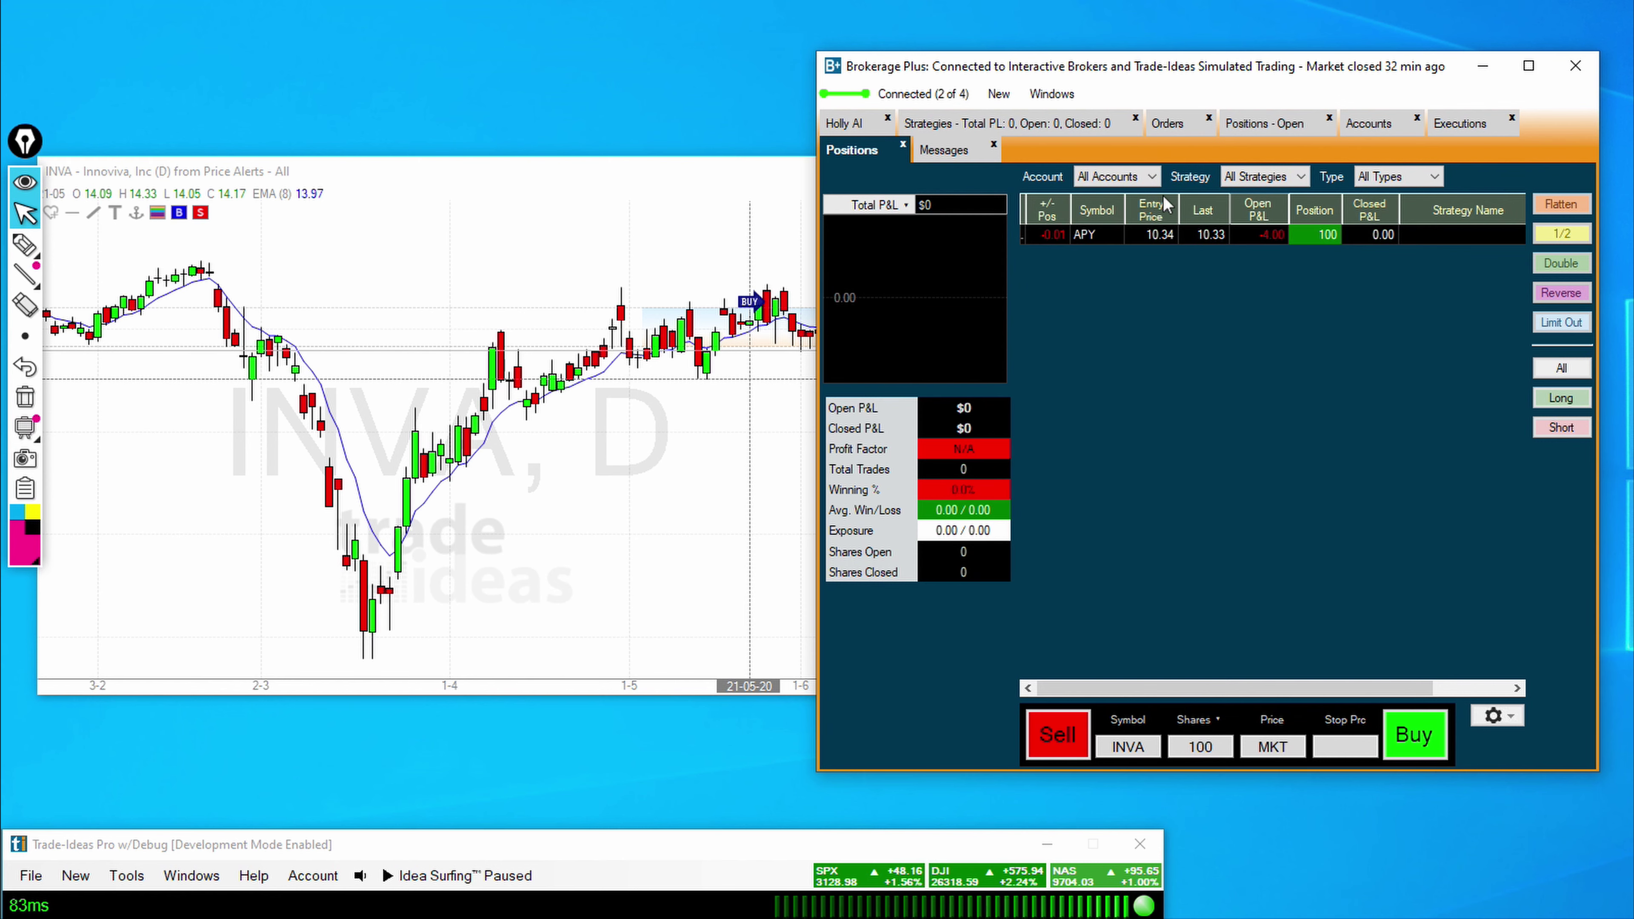
left_click(1283, 183)
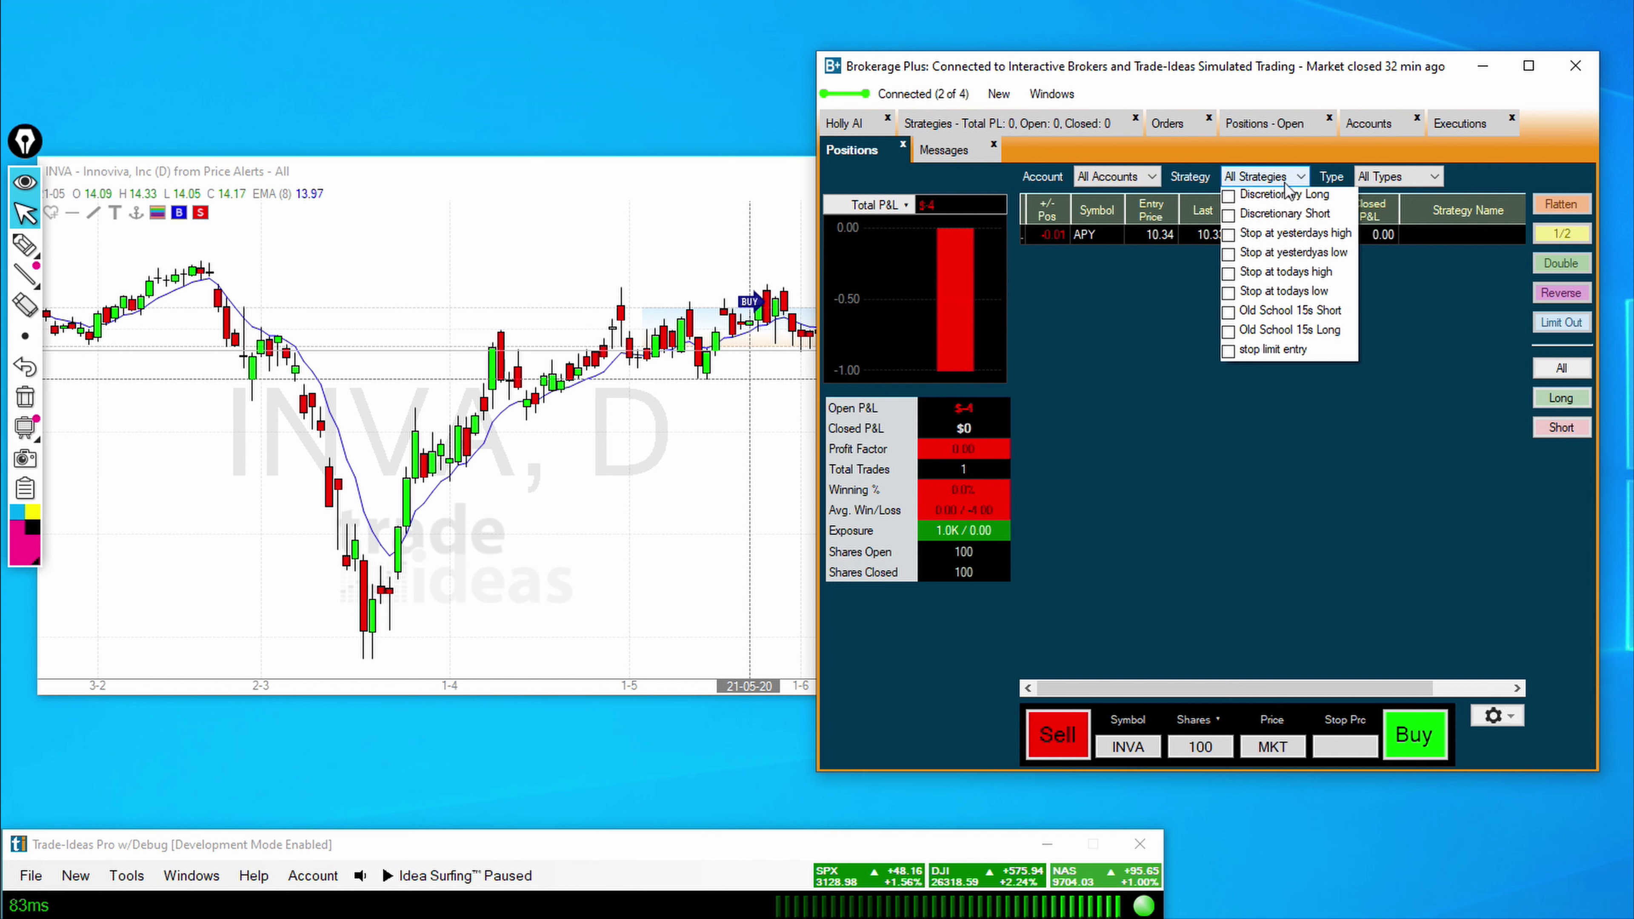
left_click(1380, 179)
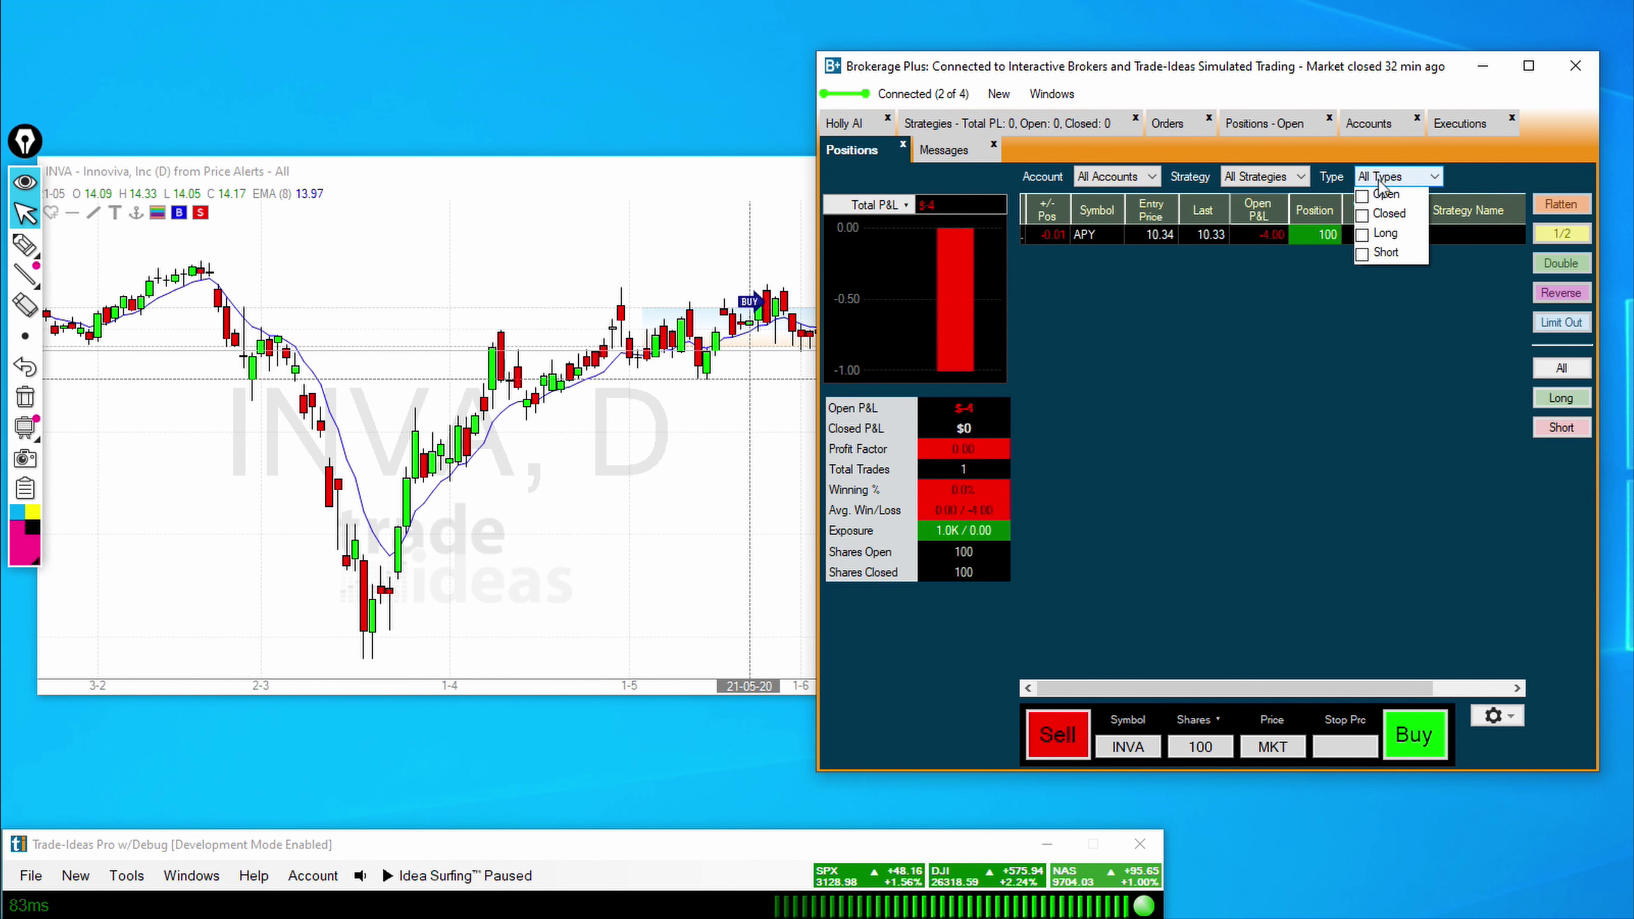
left_click(1589, 166)
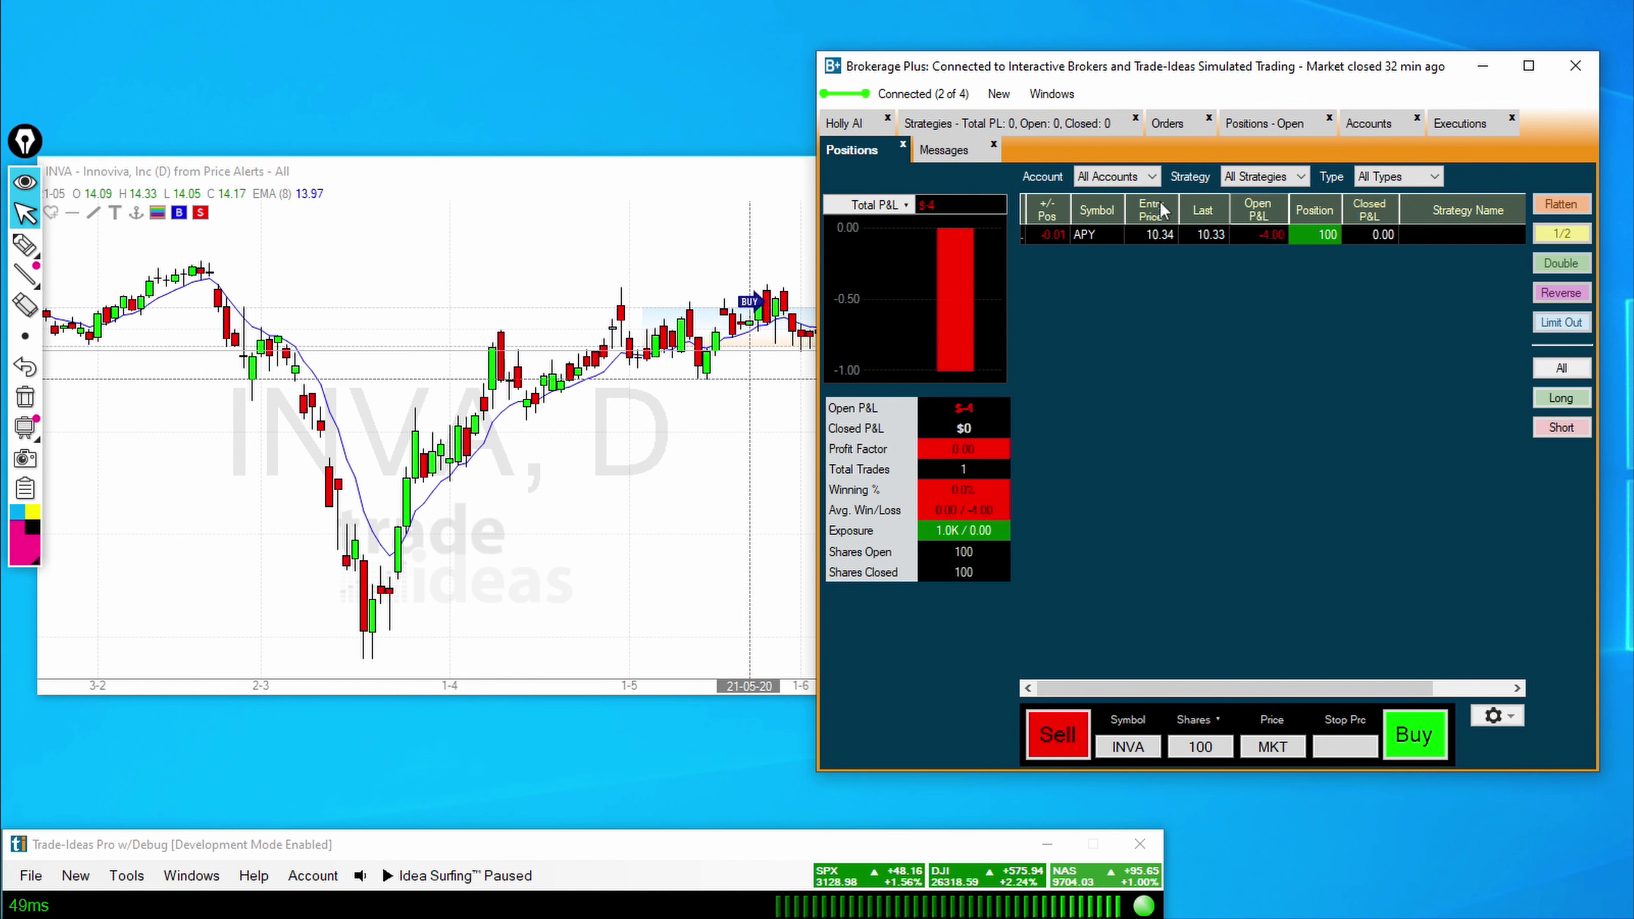
Load the APY position into the chart and ticket, then select short and long positions.
left_click(1166, 234)
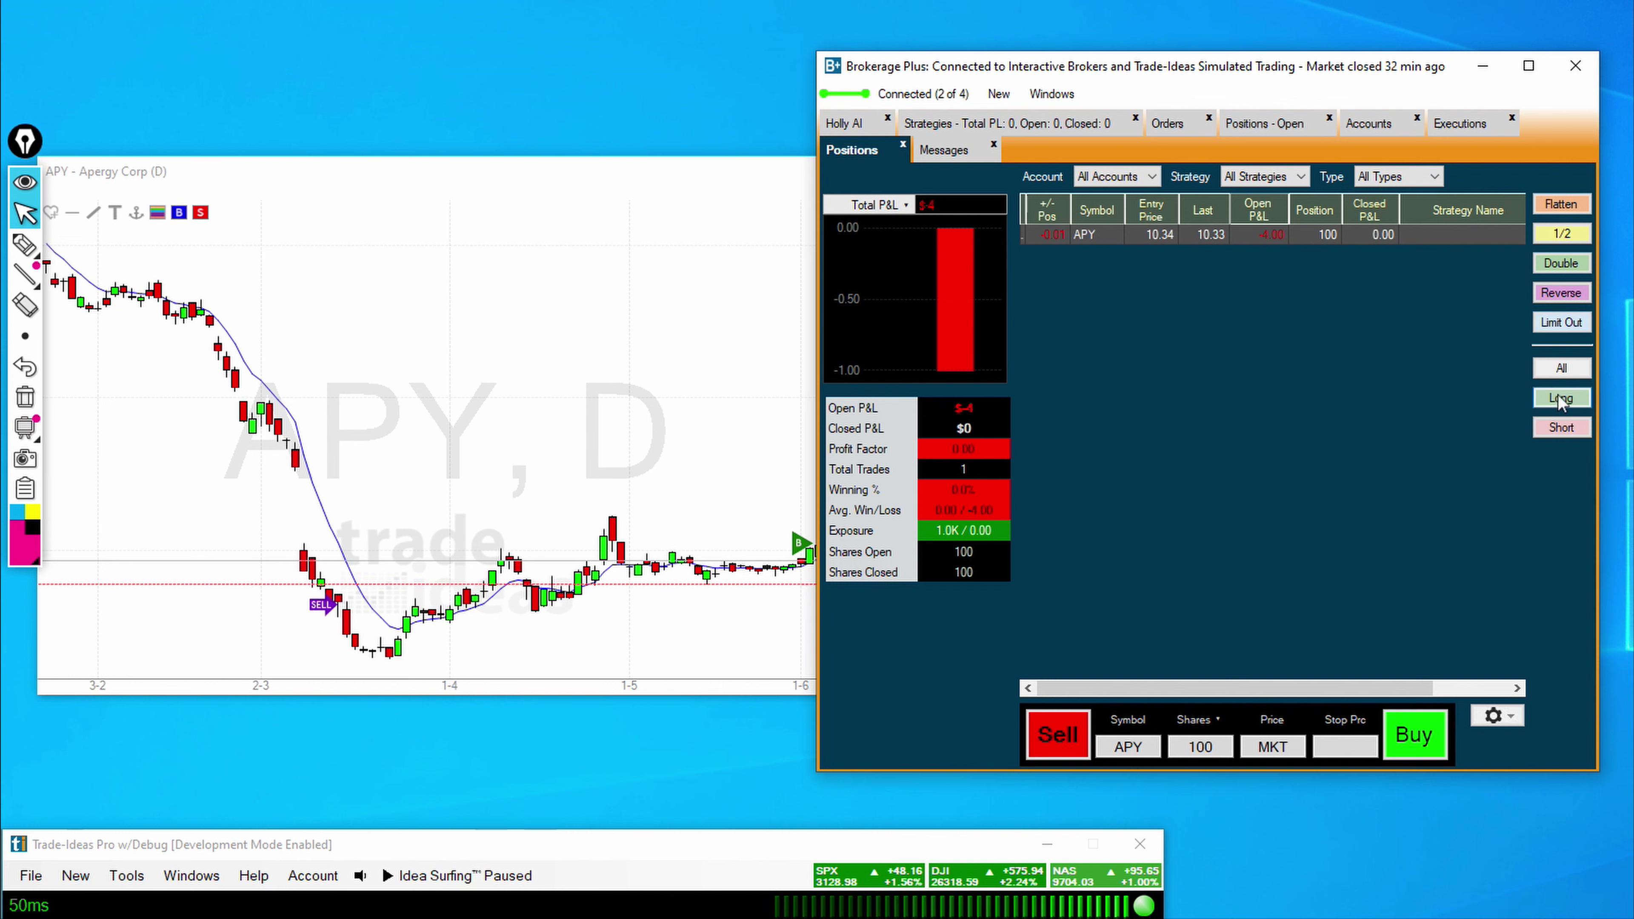
left_click(1563, 430)
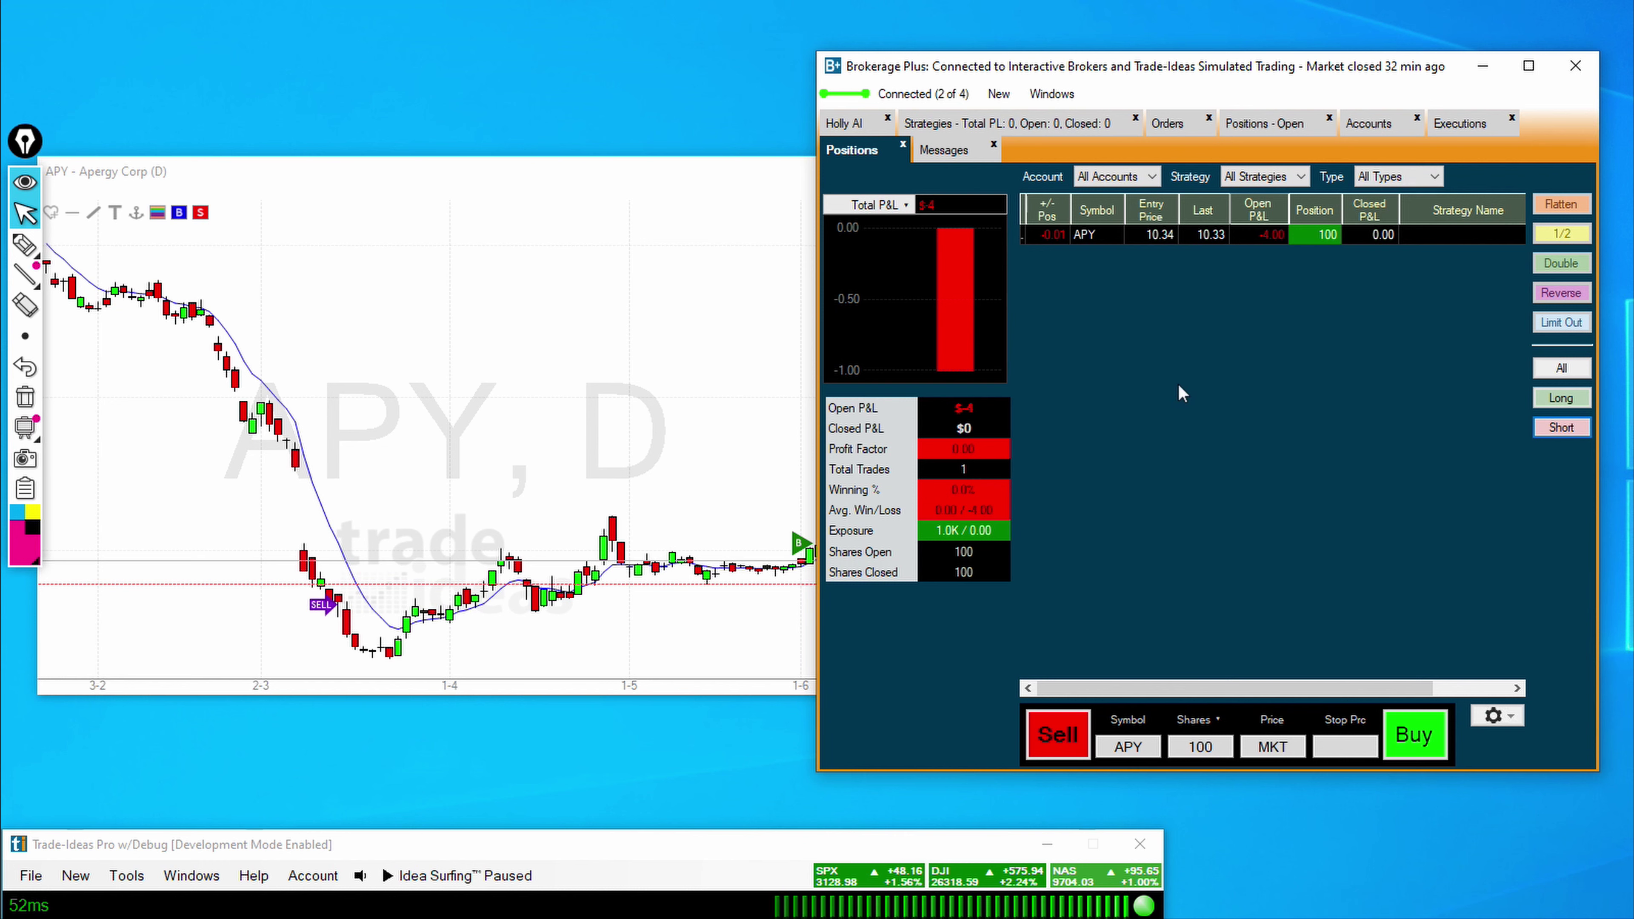
left_click(1570, 400)
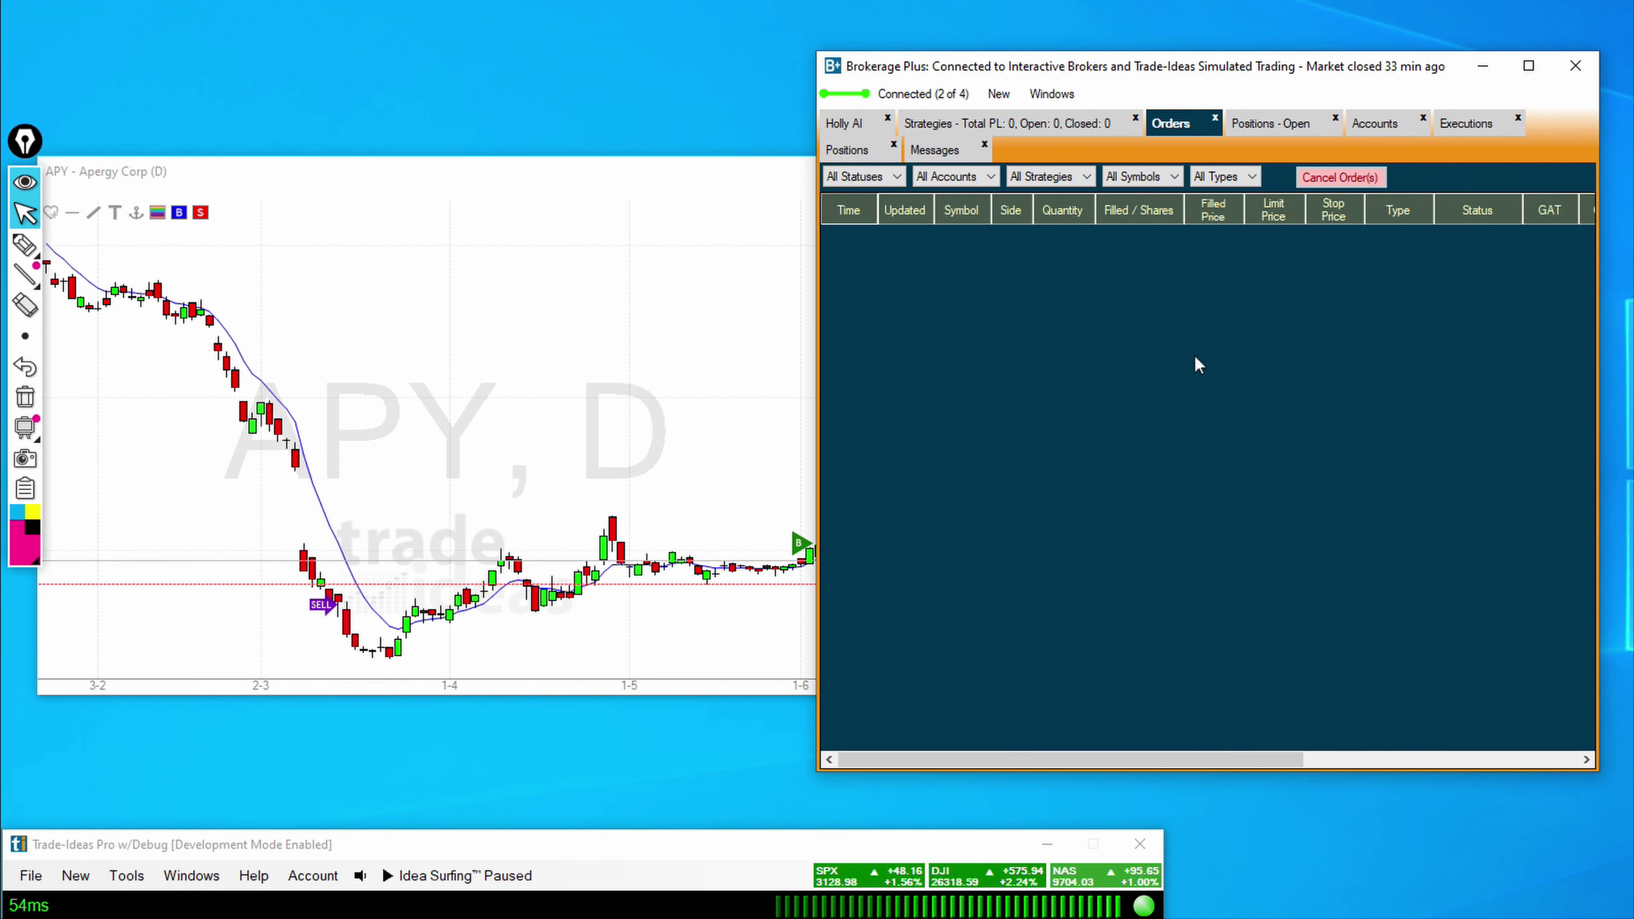
Keep orders of all statuses listed and show the trading accounts table.
left_click(894, 182)
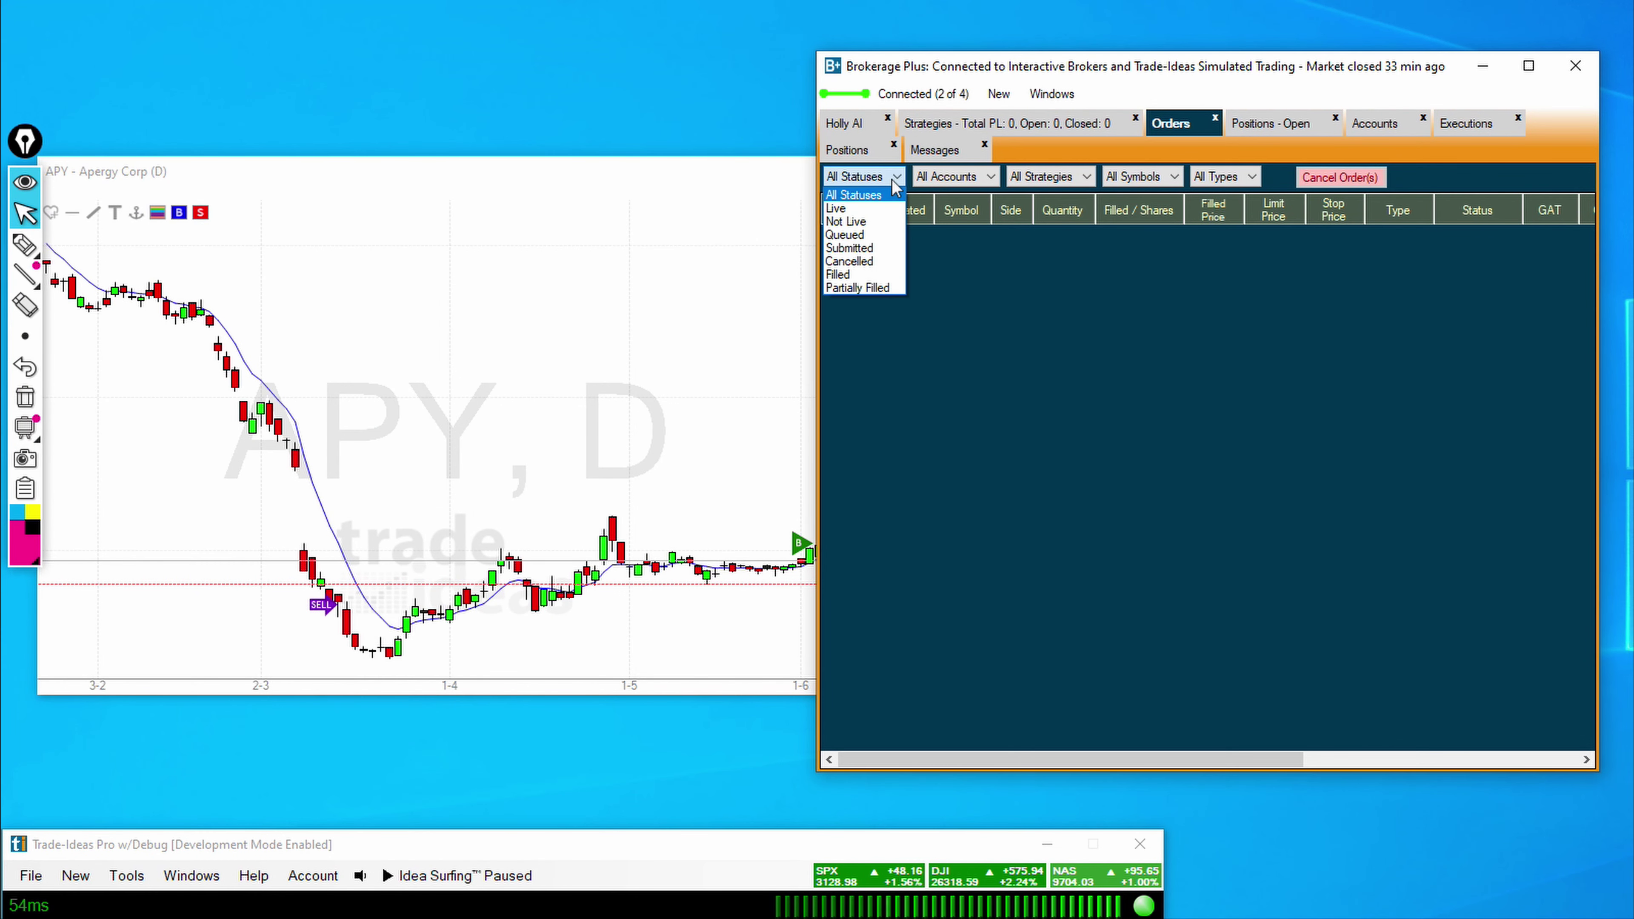
left_click(894, 182)
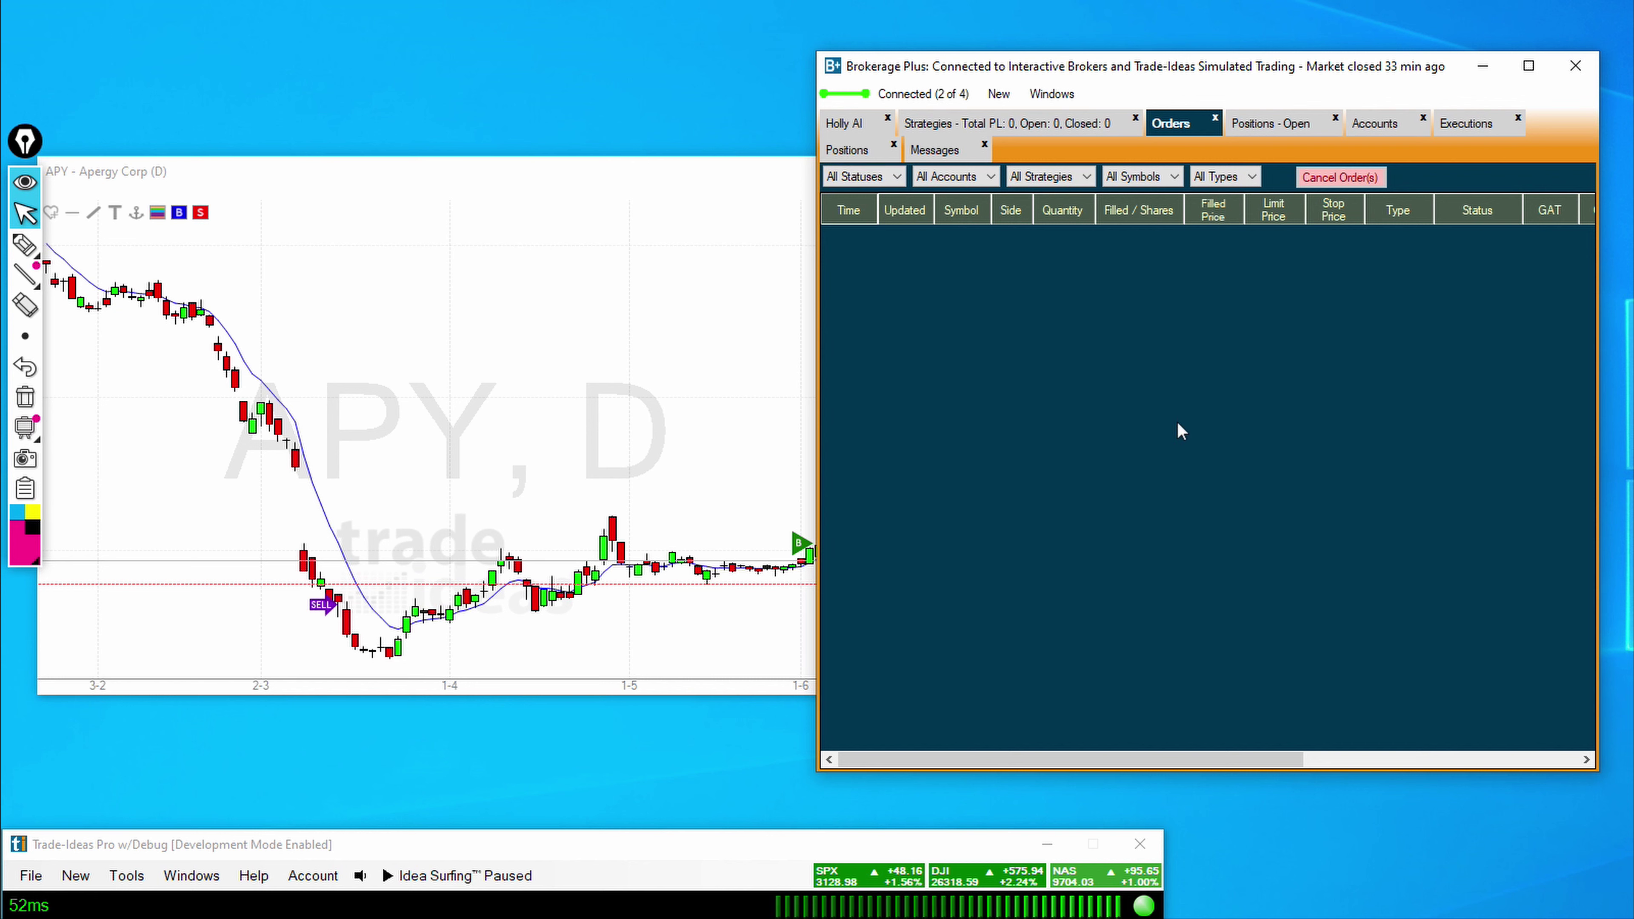
left_click(1376, 124)
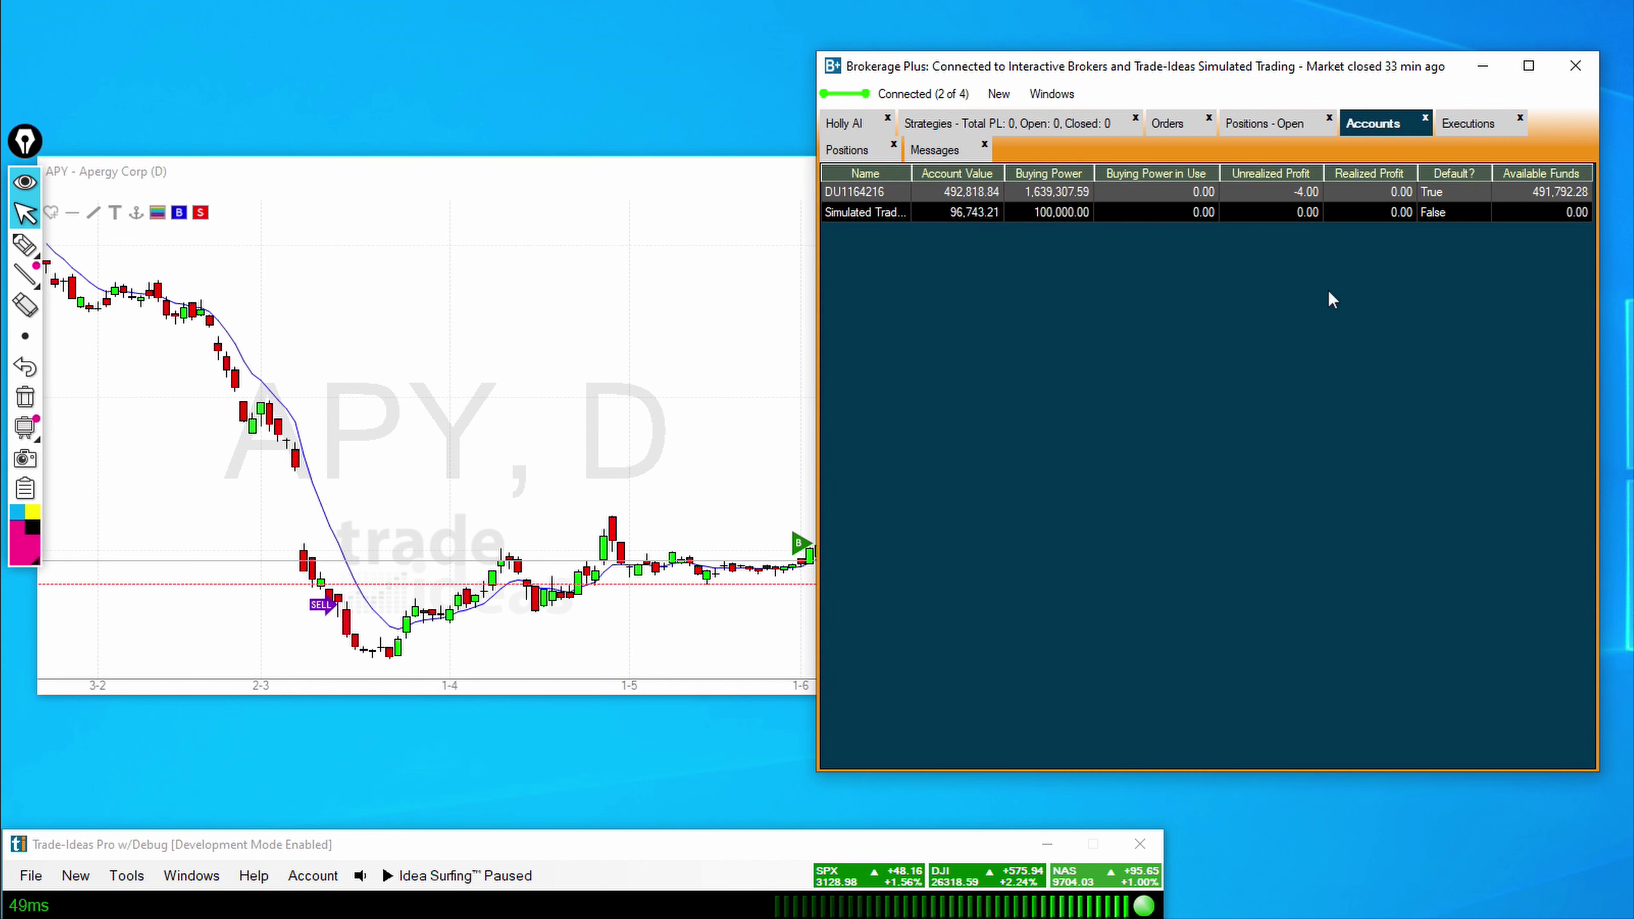
Mark the Simulated Trading account as the default account, then view the executed fills.
left_click(1336, 197)
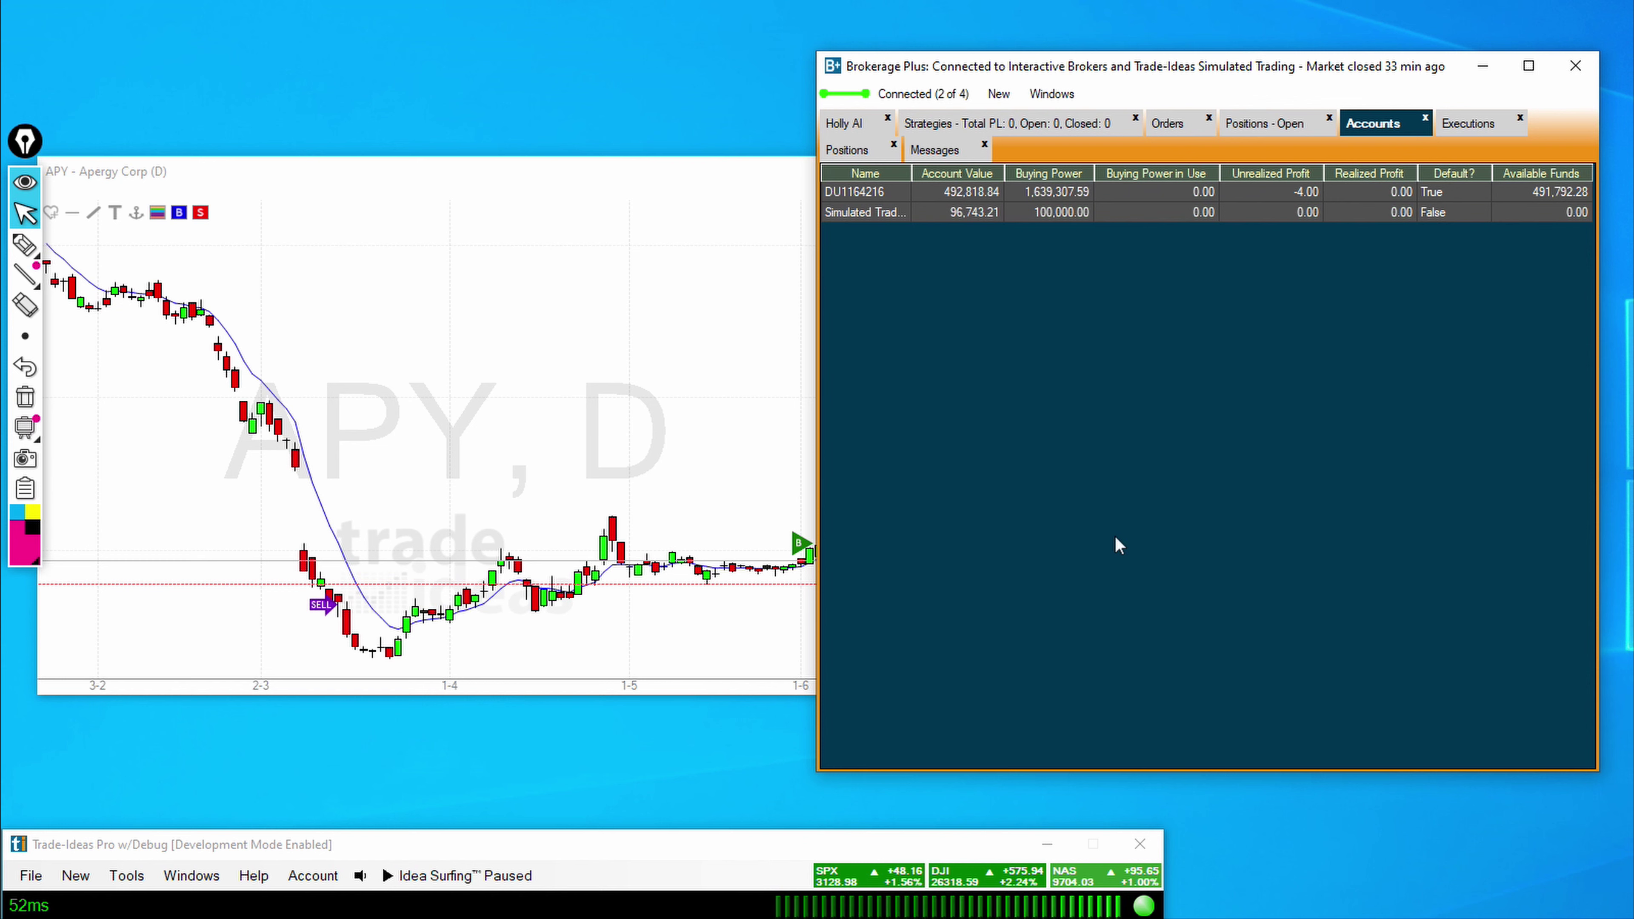
left_click(1264, 185)
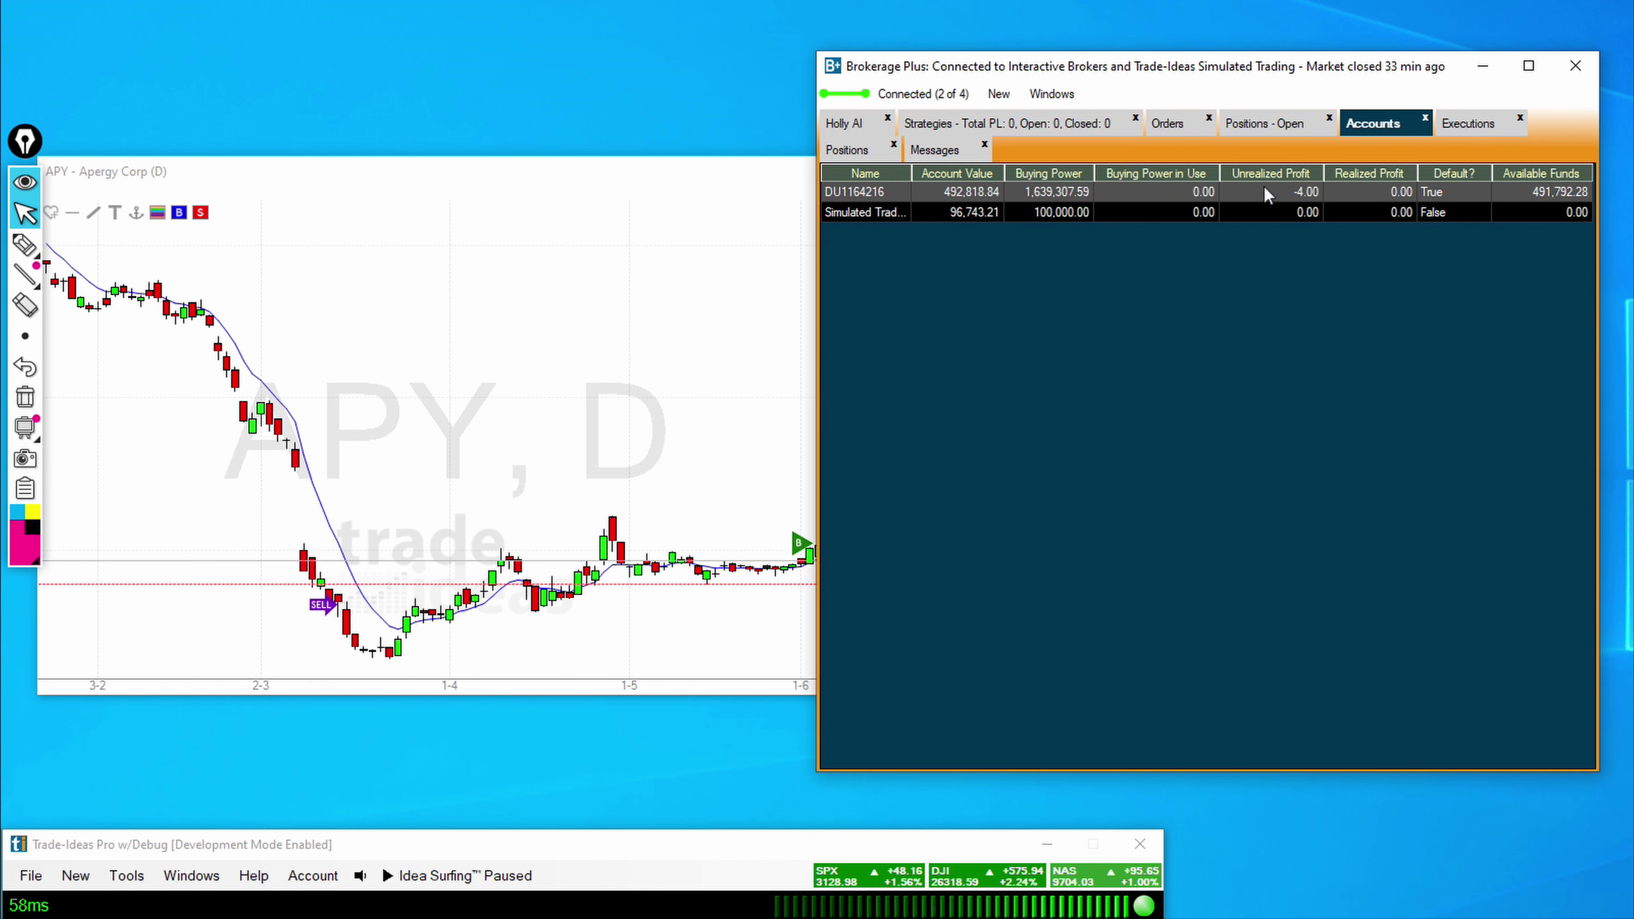
right_click(1265, 192)
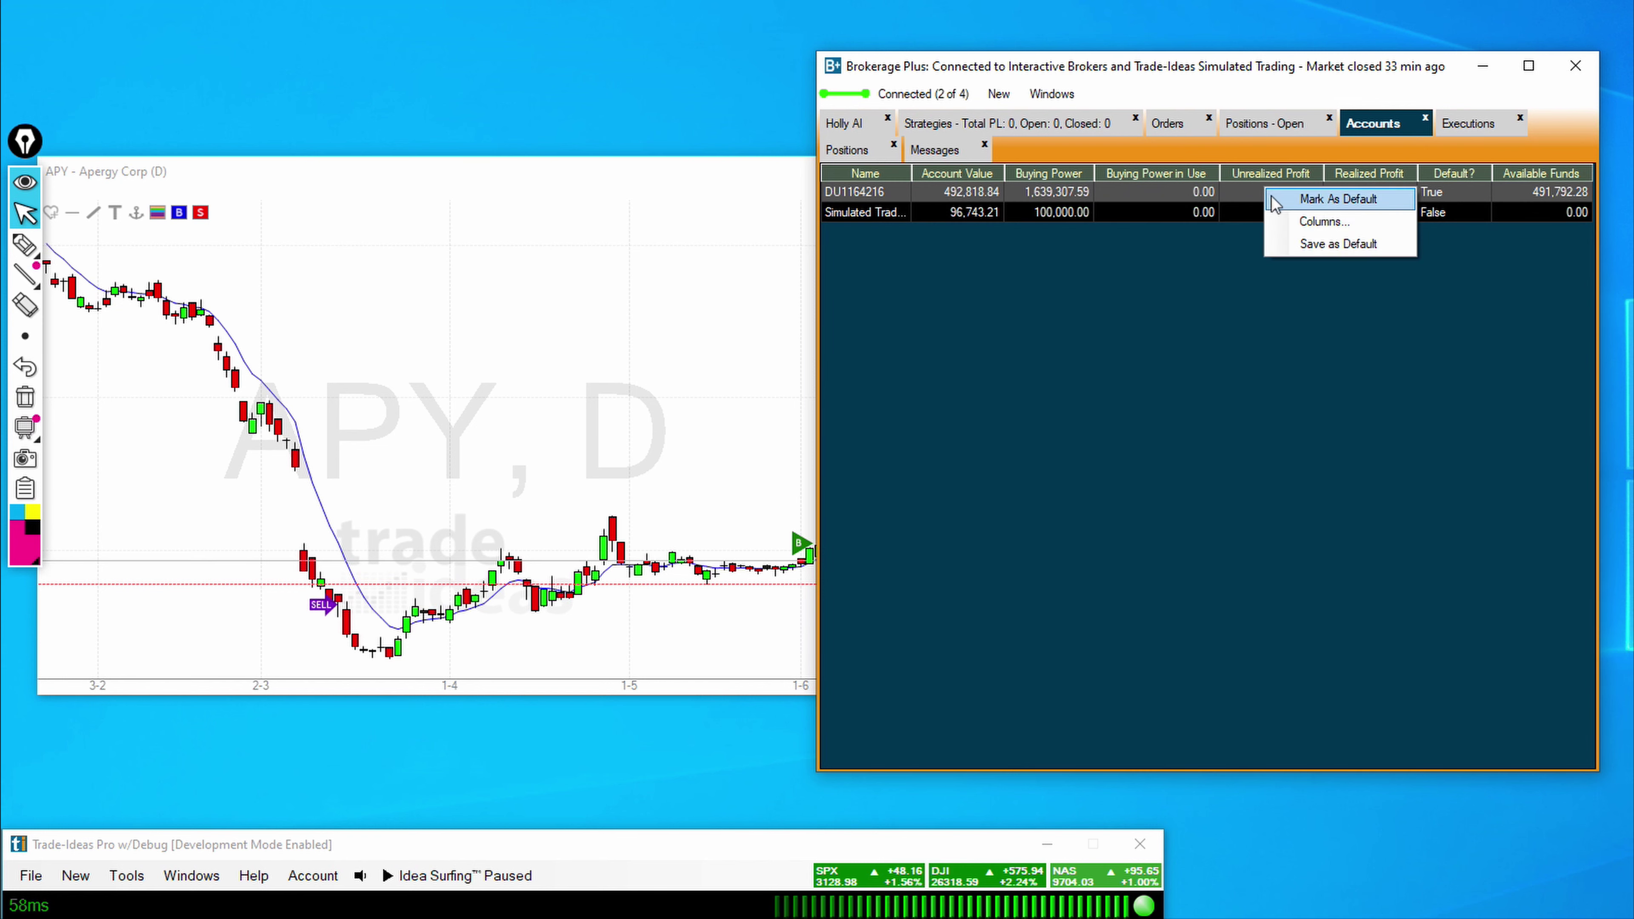
left_click(1274, 202)
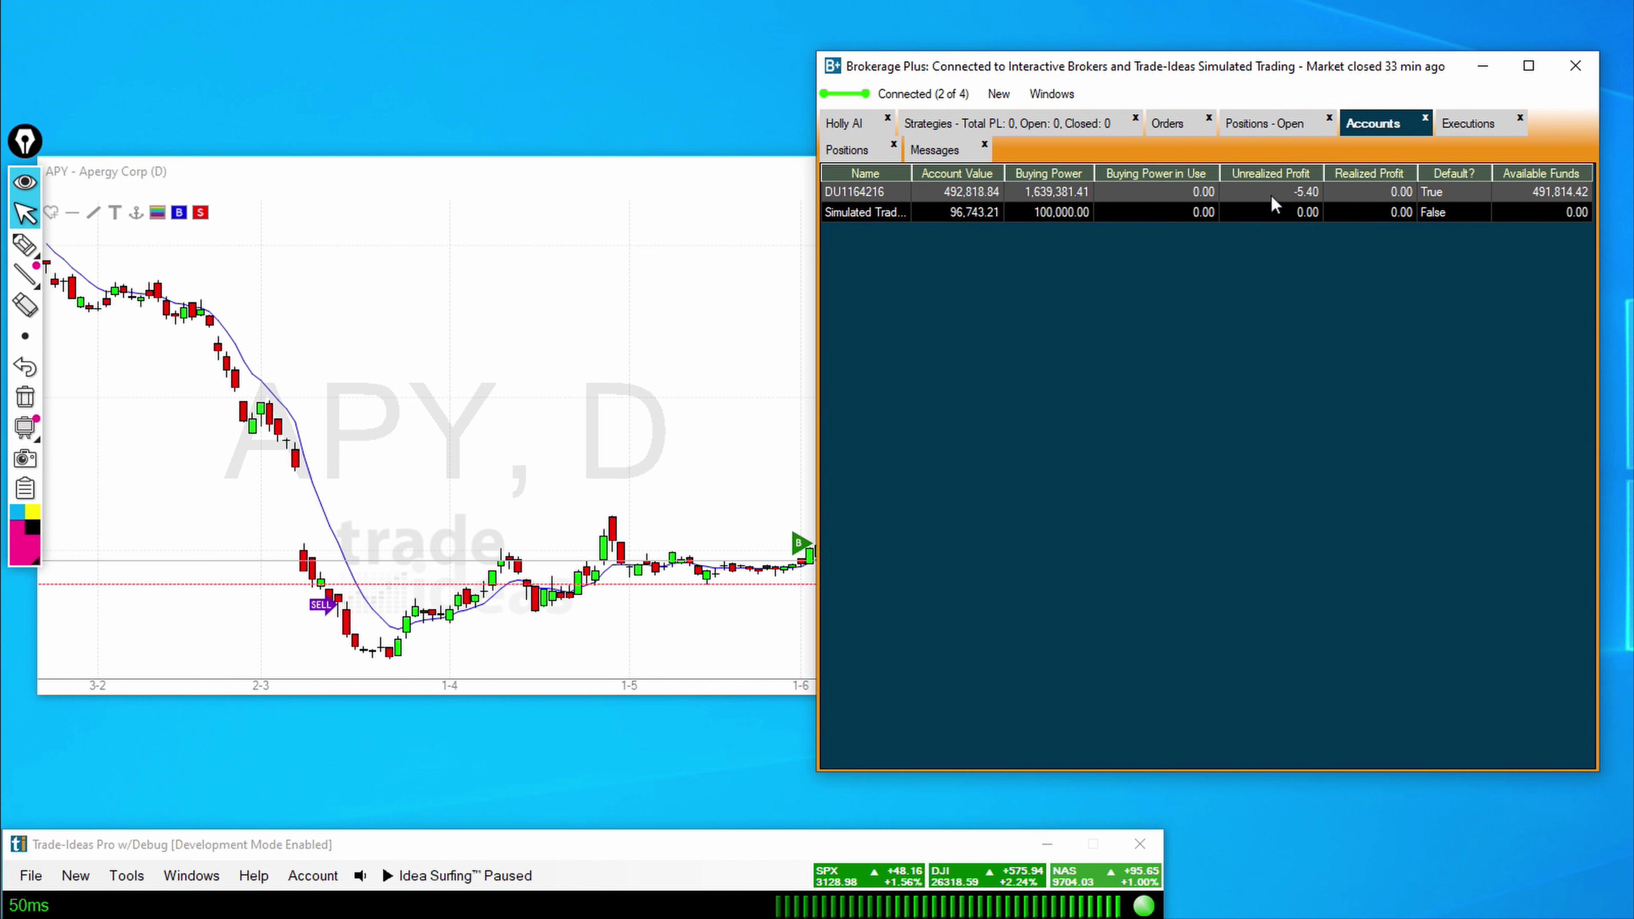
right_click(1273, 216)
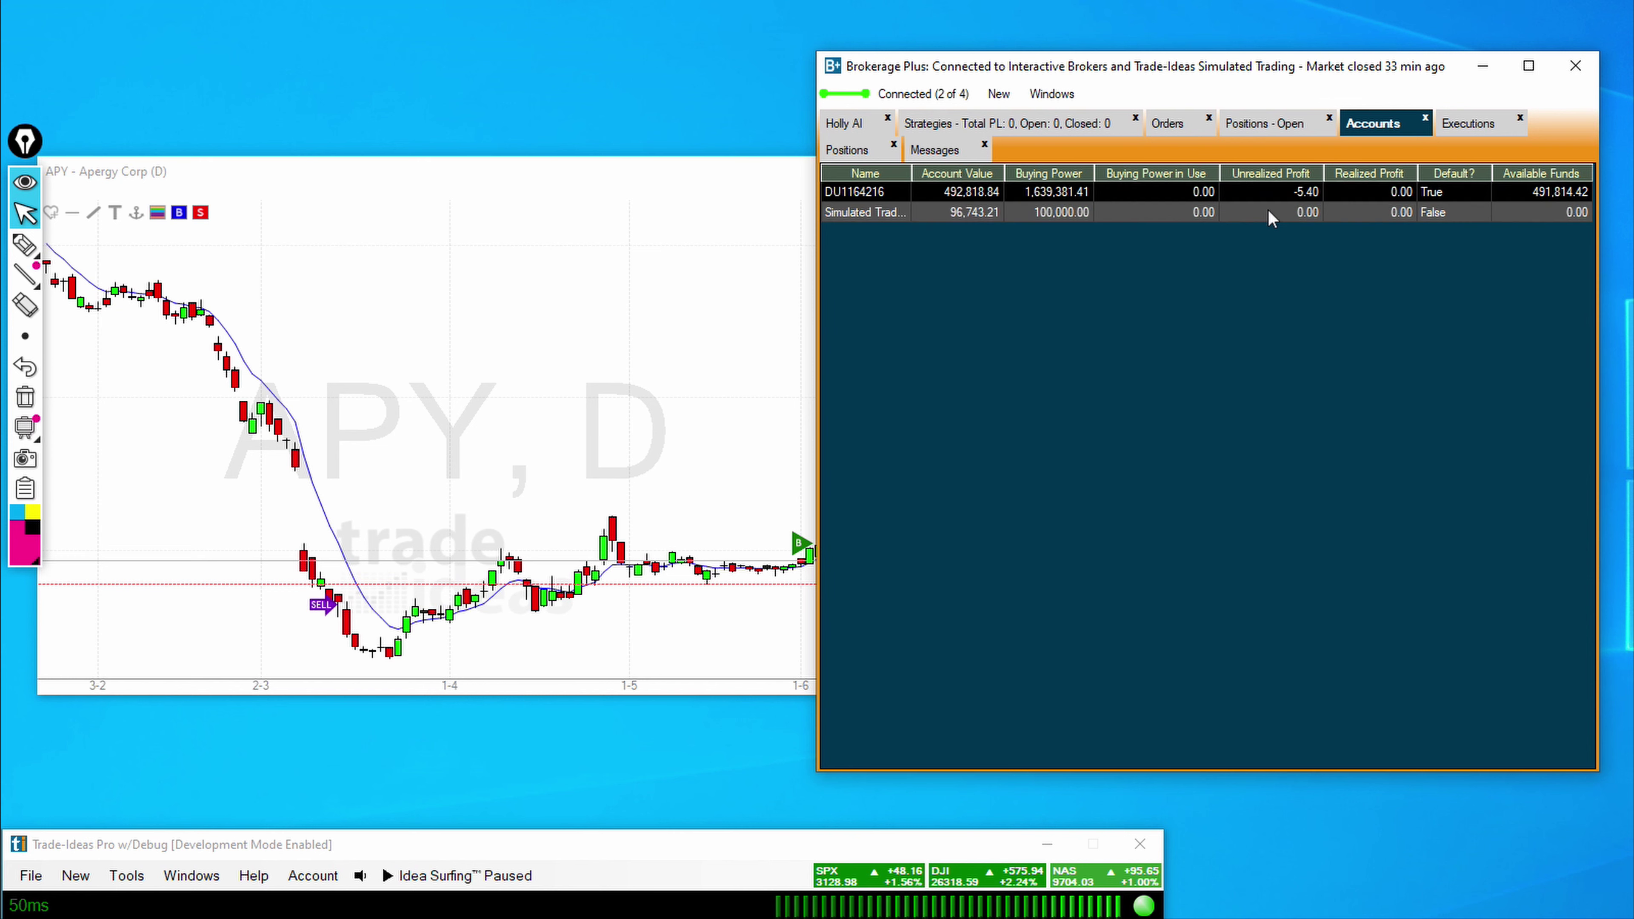
left_click(1311, 225)
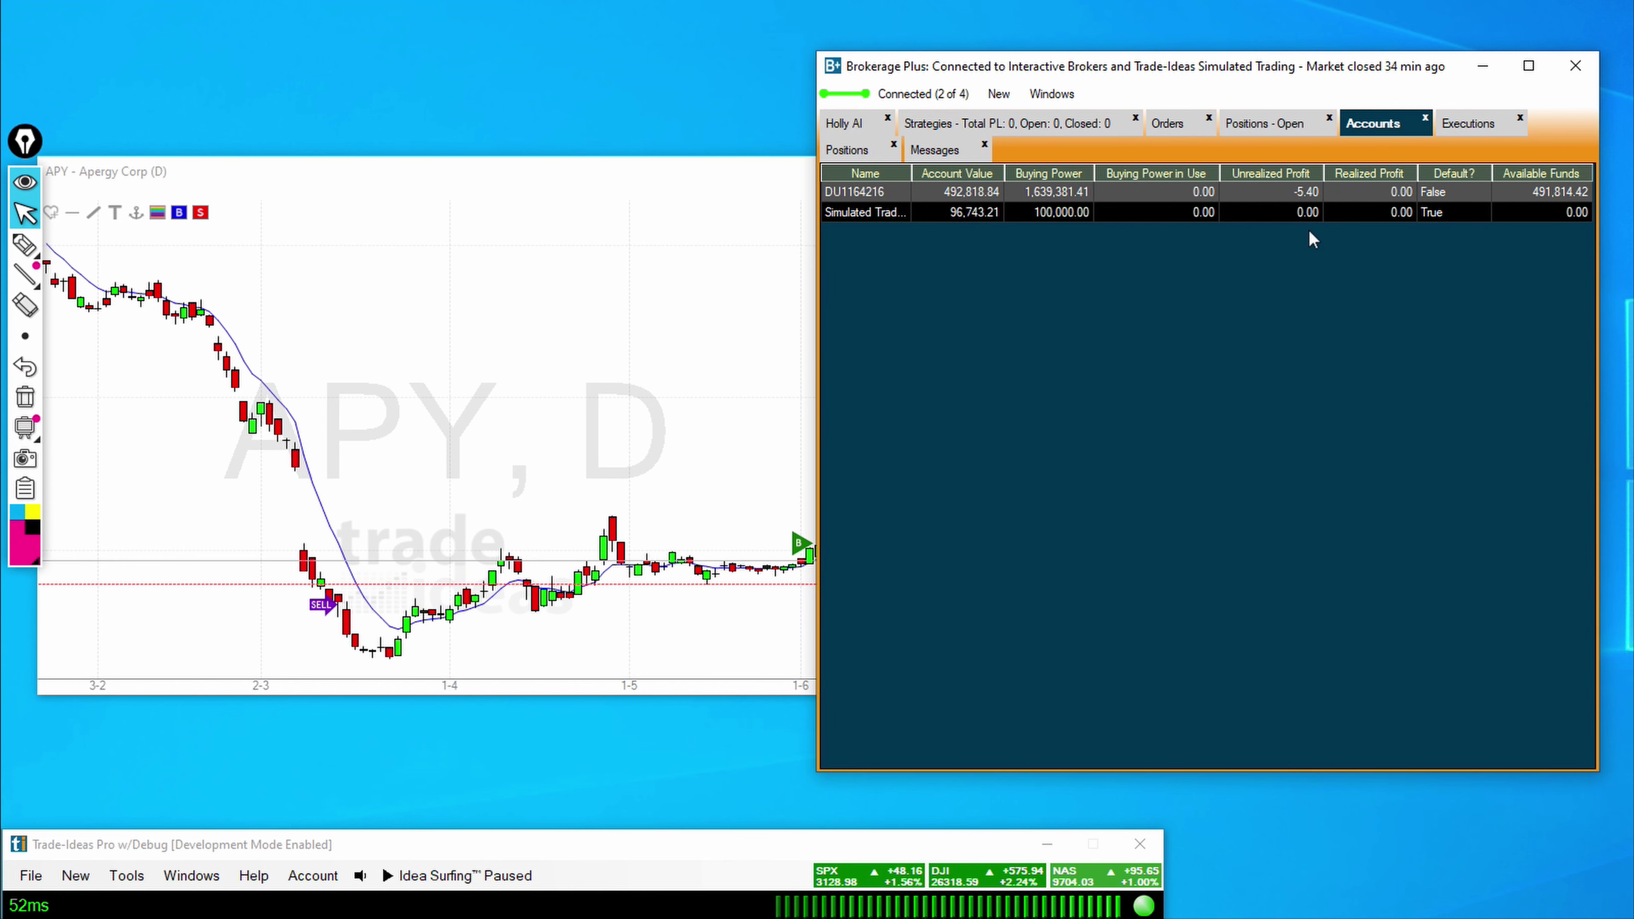
key("ctrl+Tab")
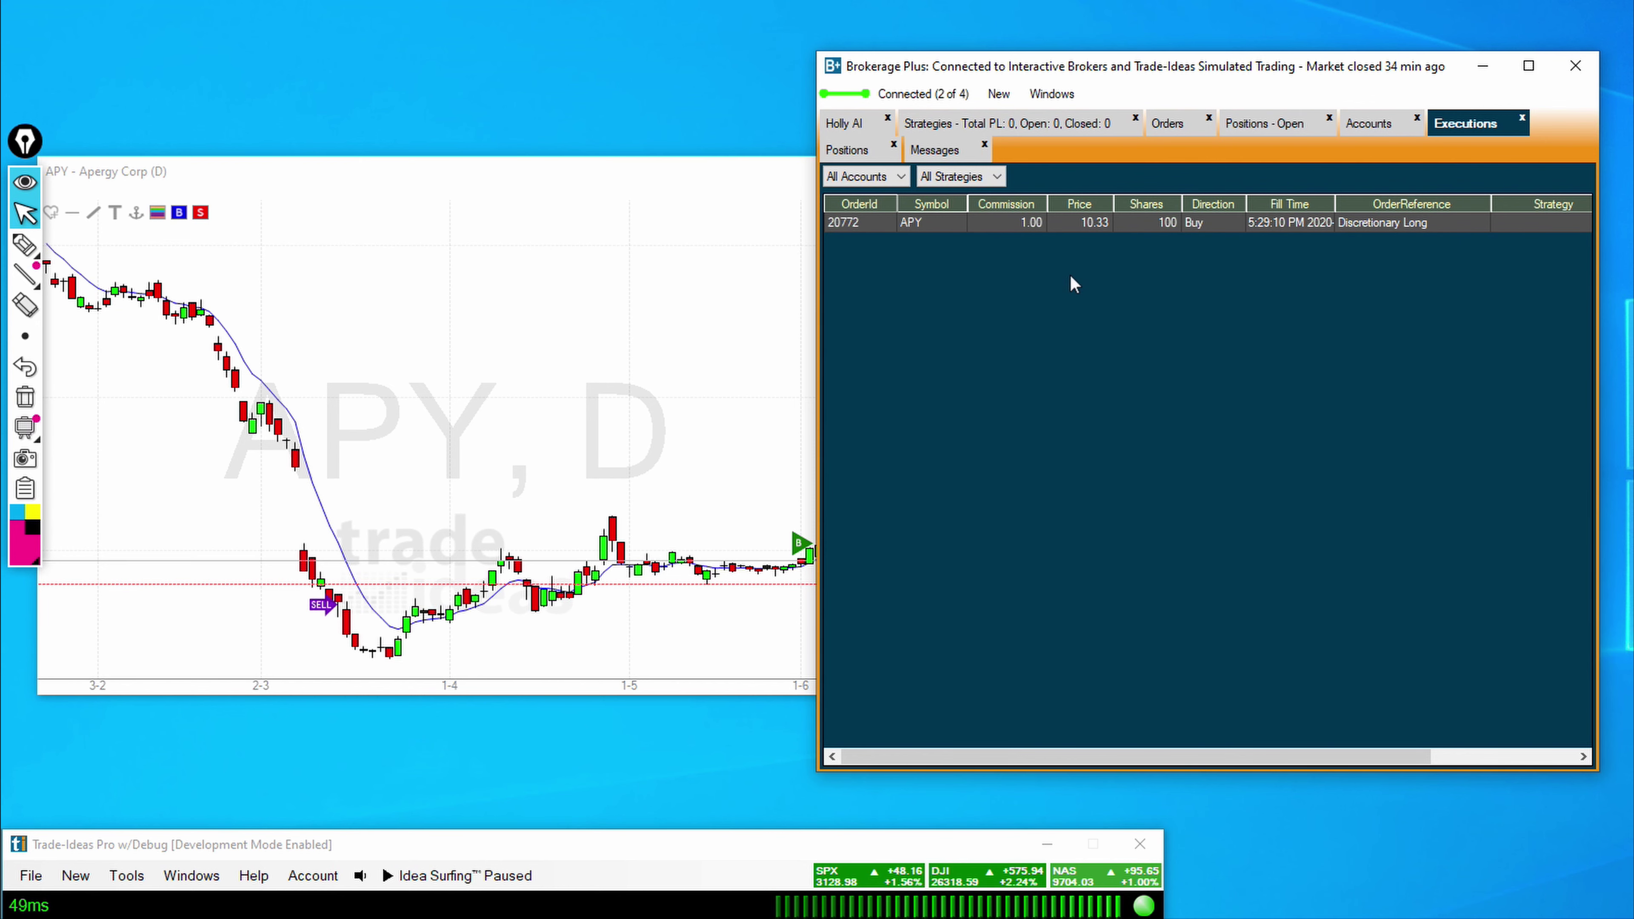
Open the Messages log and highlight the TickerId 4, Code 10197 error, then go to open positions.
left_click(912, 154)
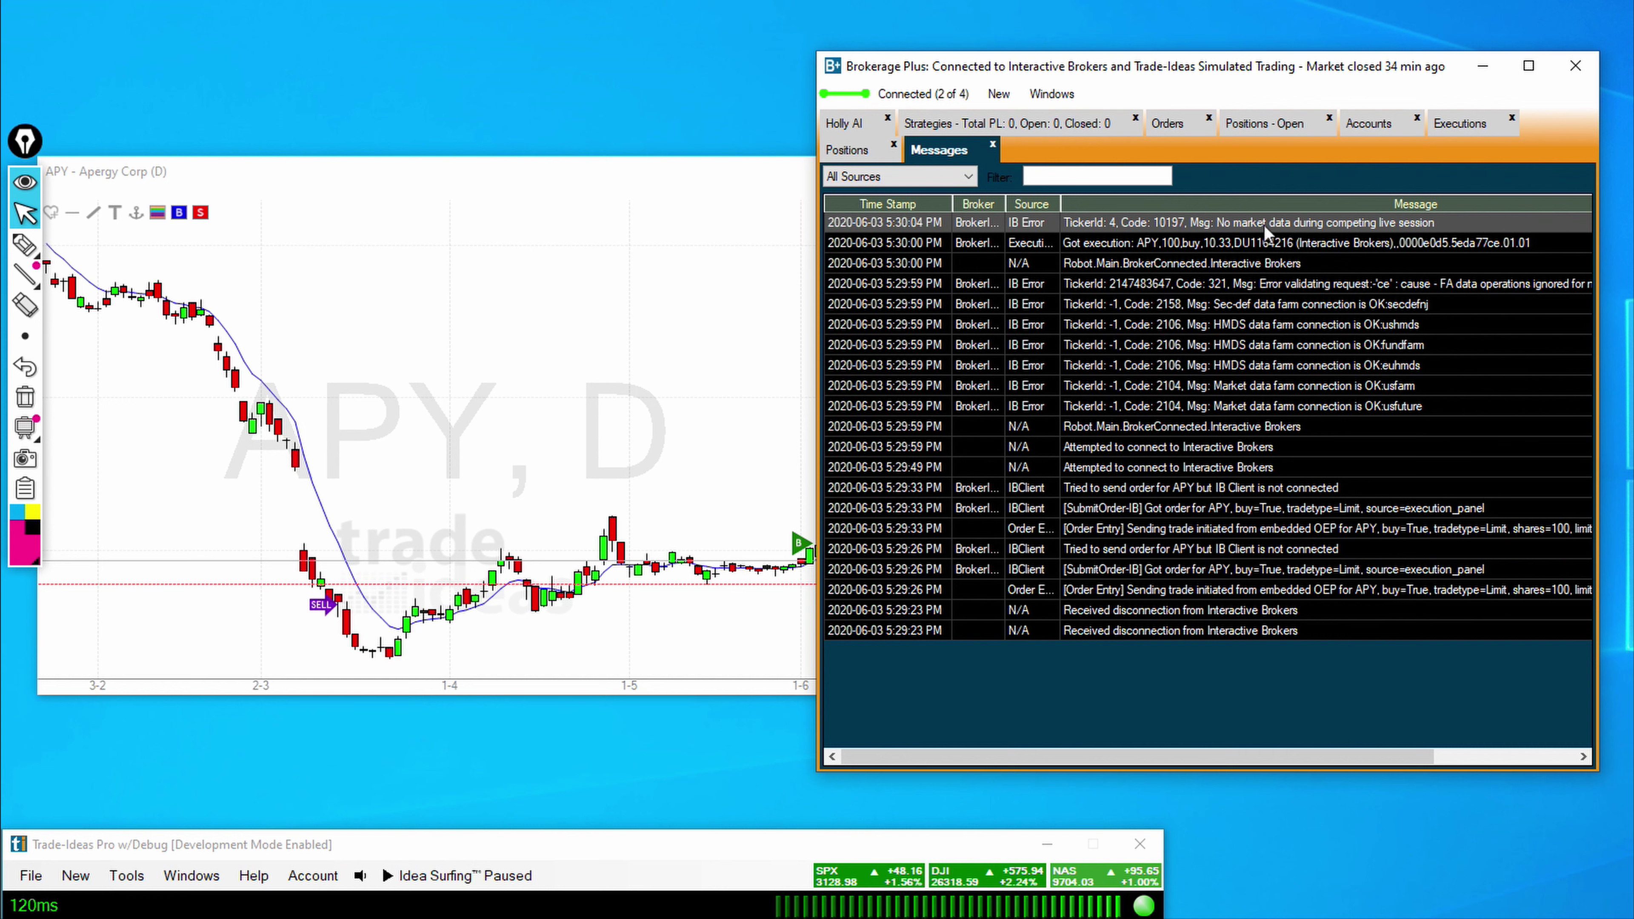
left_click(24, 245)
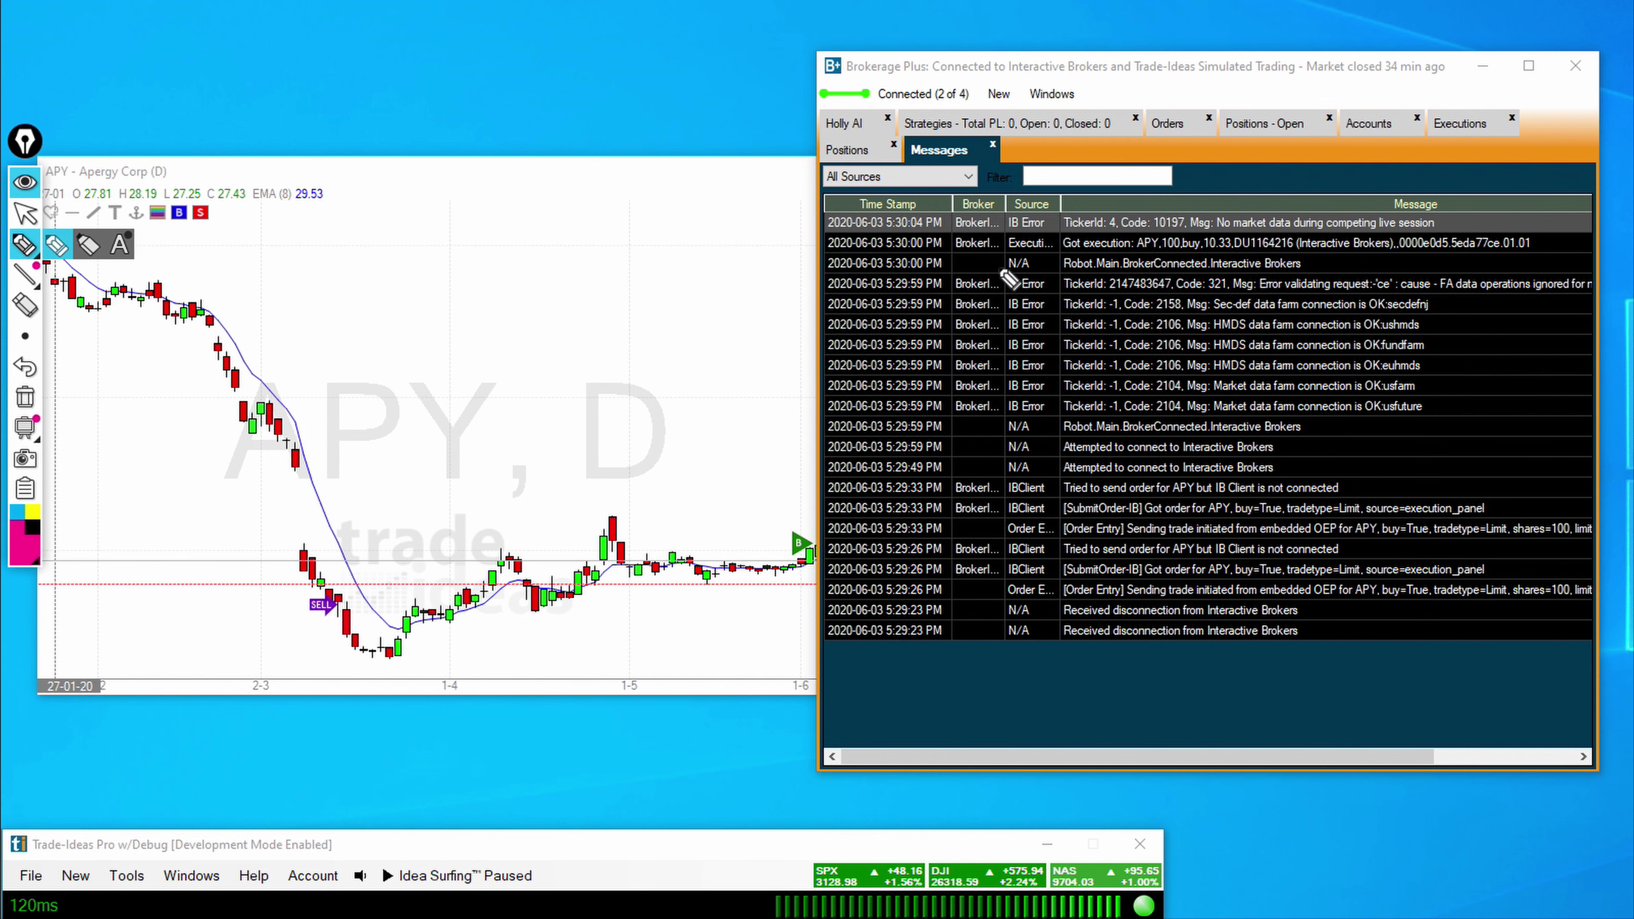
left_click_drag(1073, 233, 1443, 233)
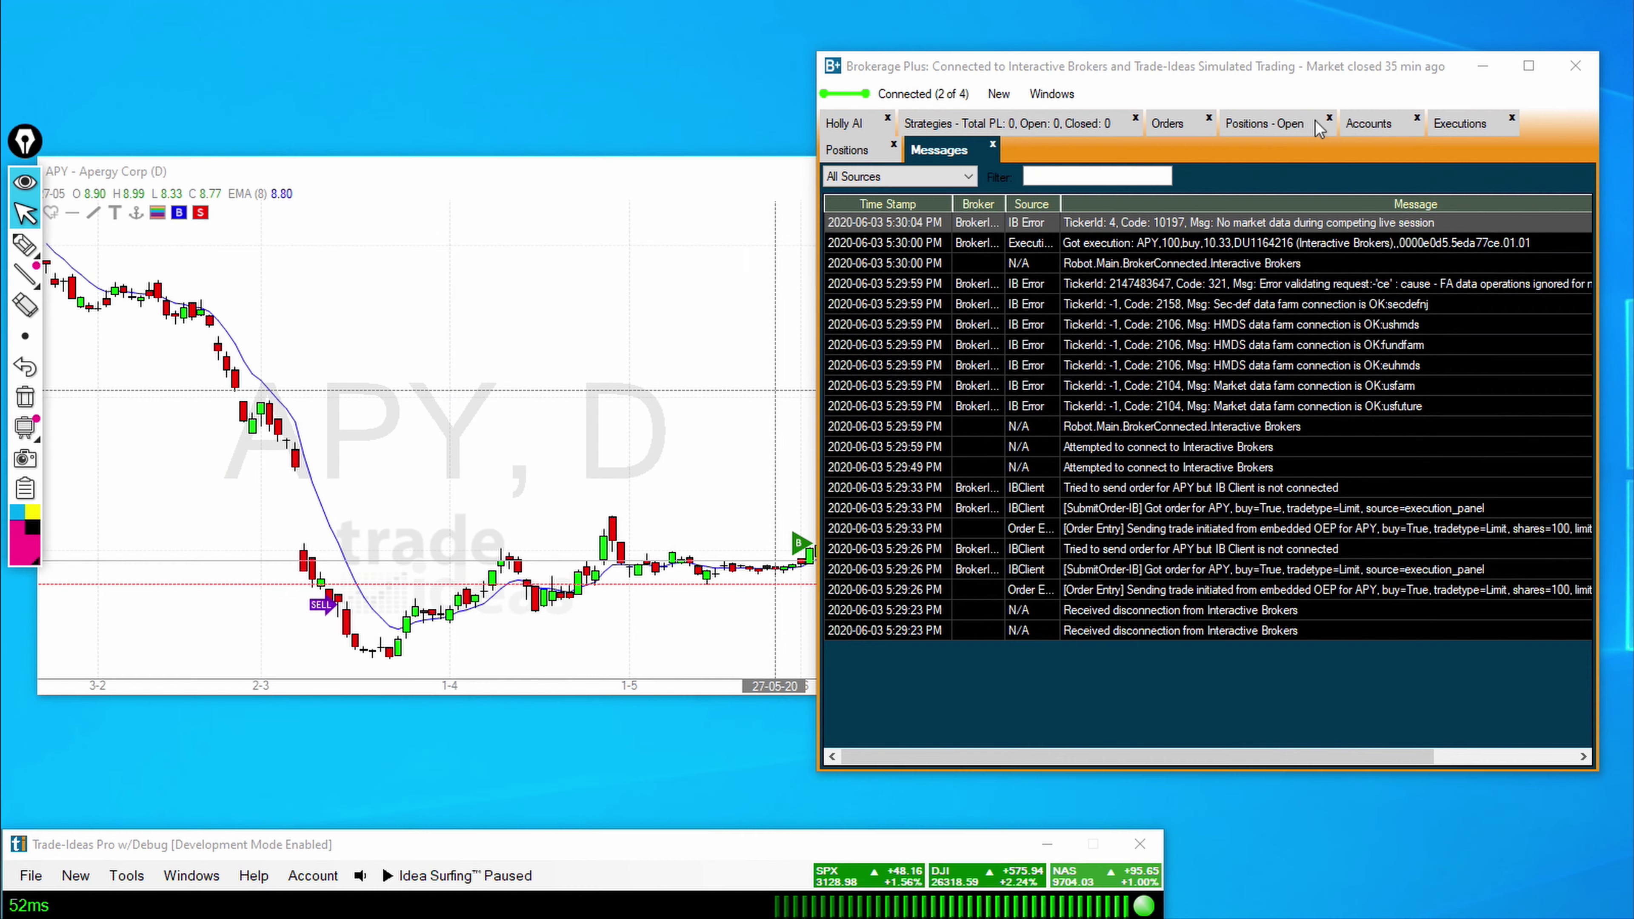
left_click(1309, 126)
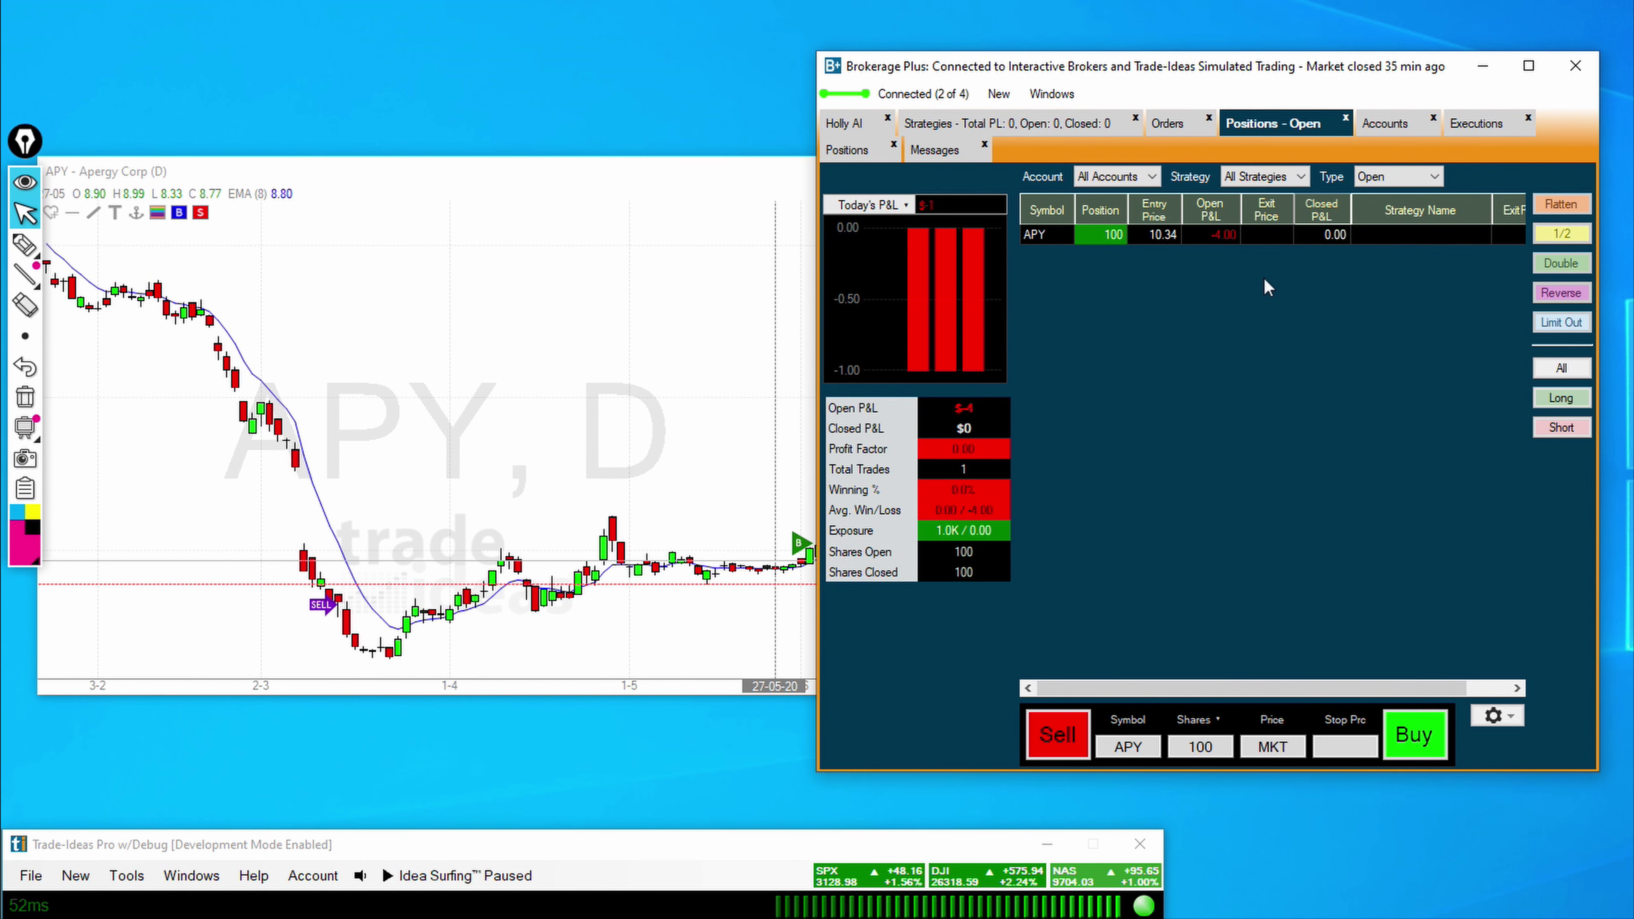
Add a 9.99 stop order to the APY position and drag it down to 8.18.
left_click(1207, 236)
right_click(1208, 239)
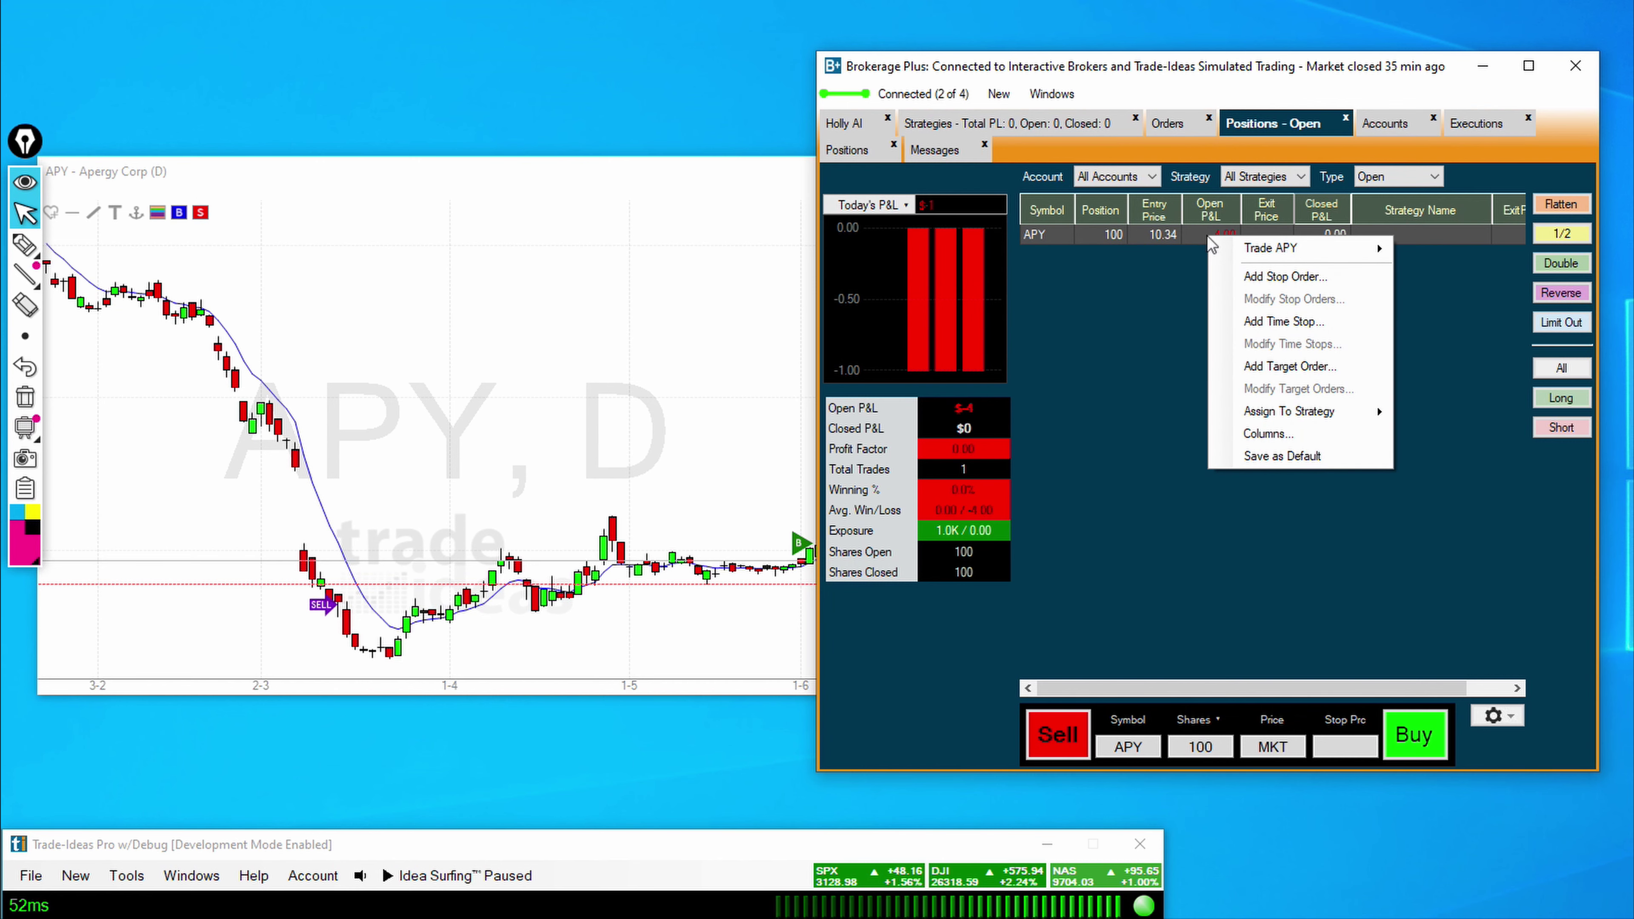
left_click(1243, 282)
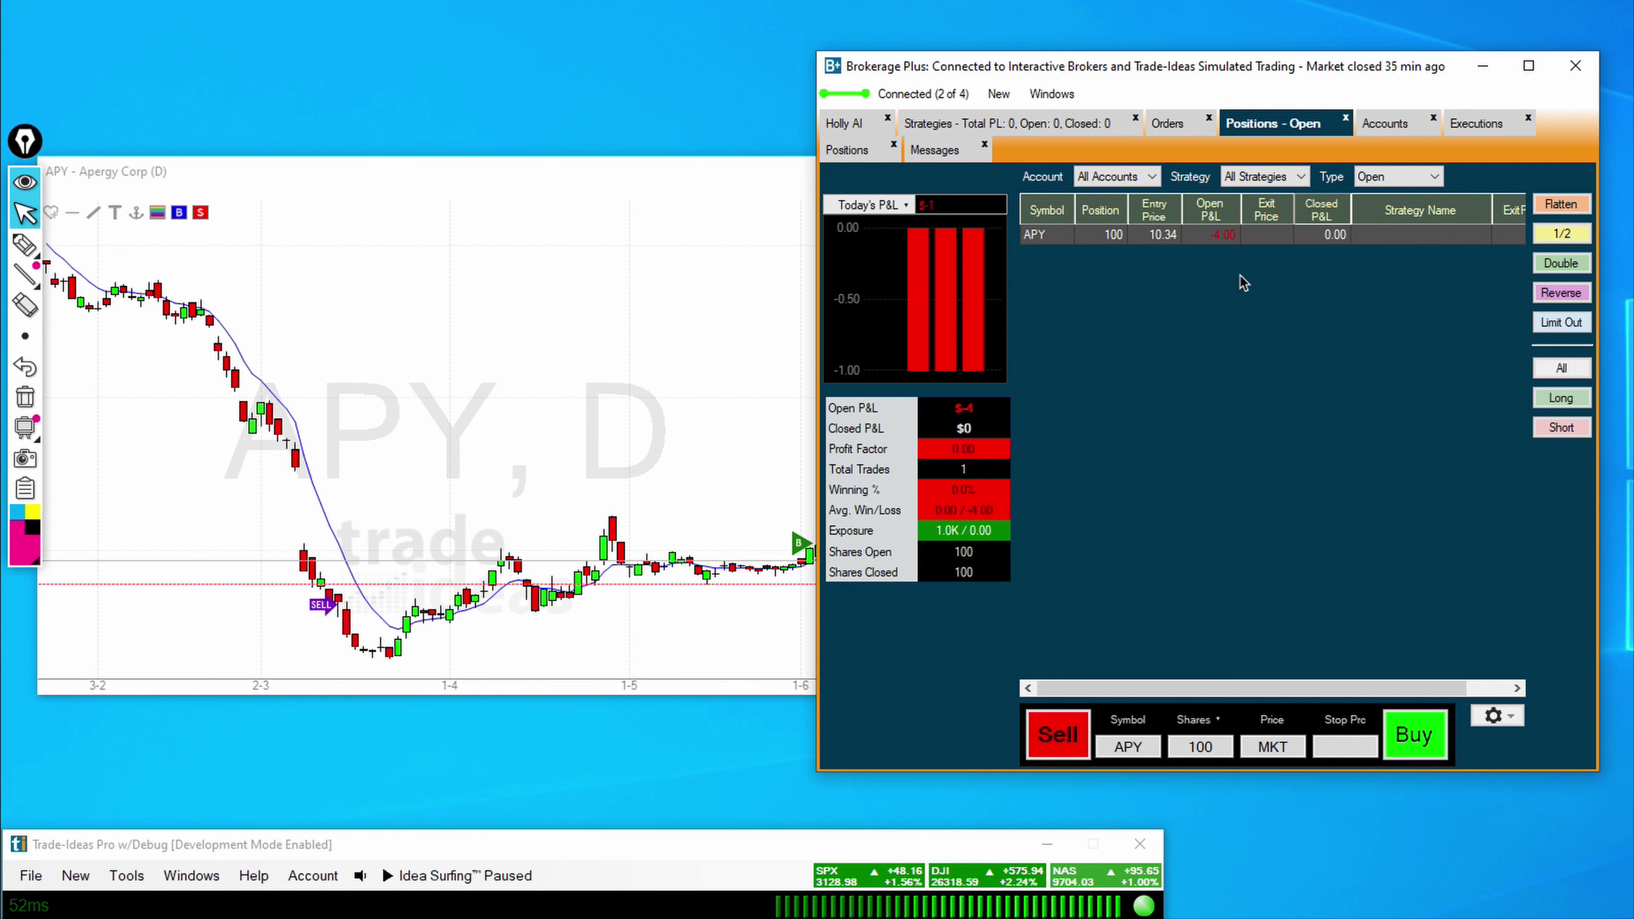
type("9.99")
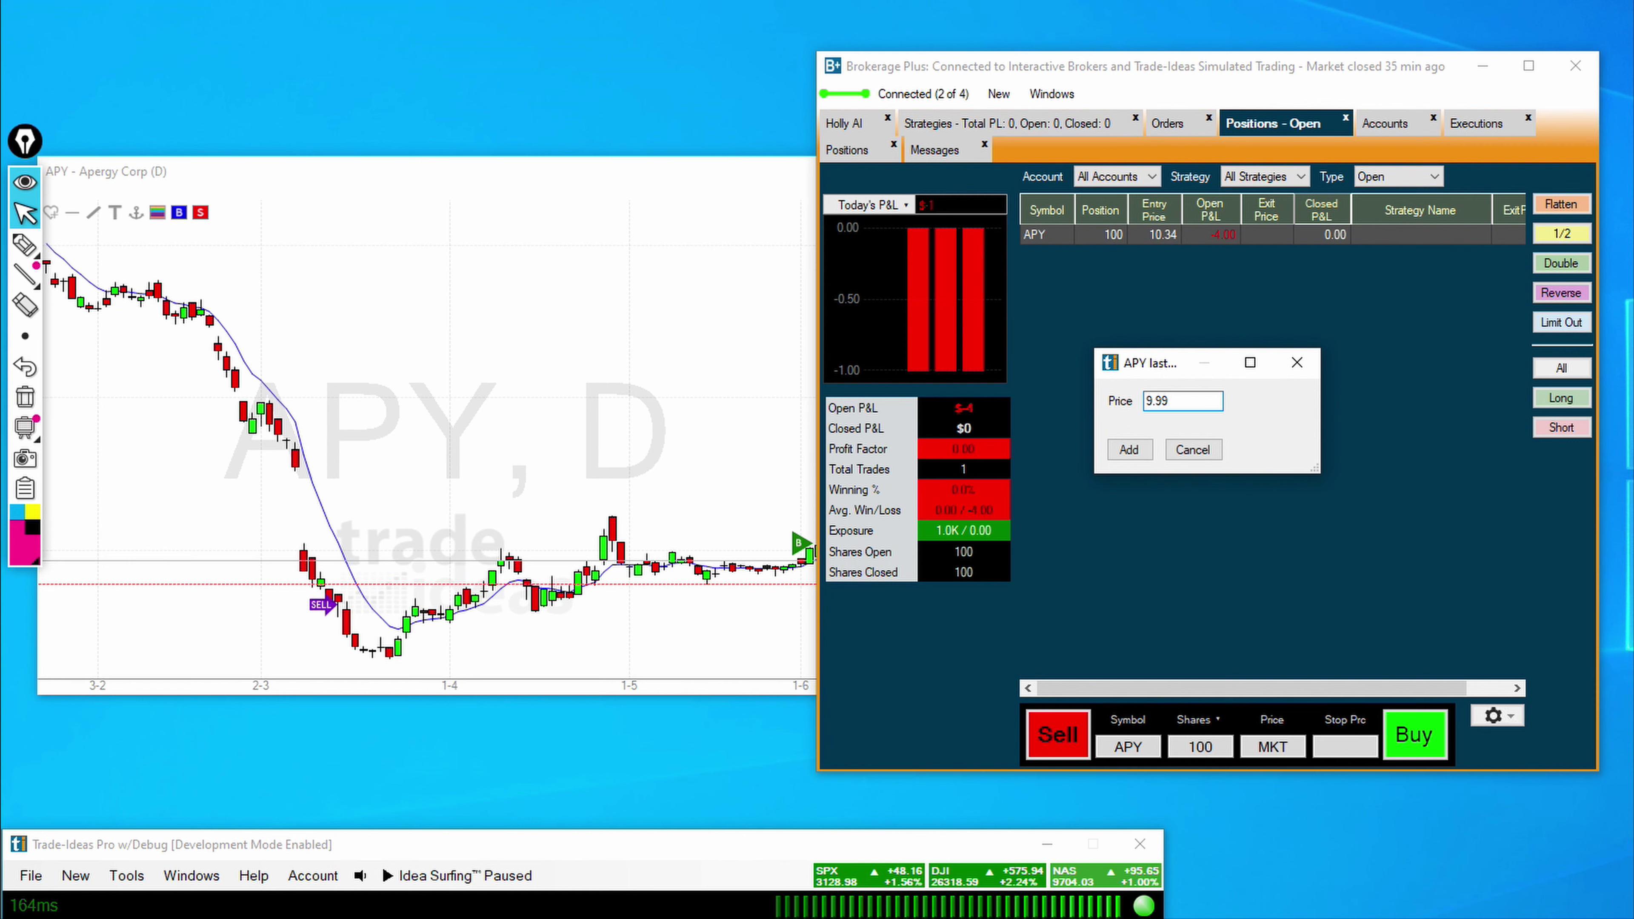
key("Return")
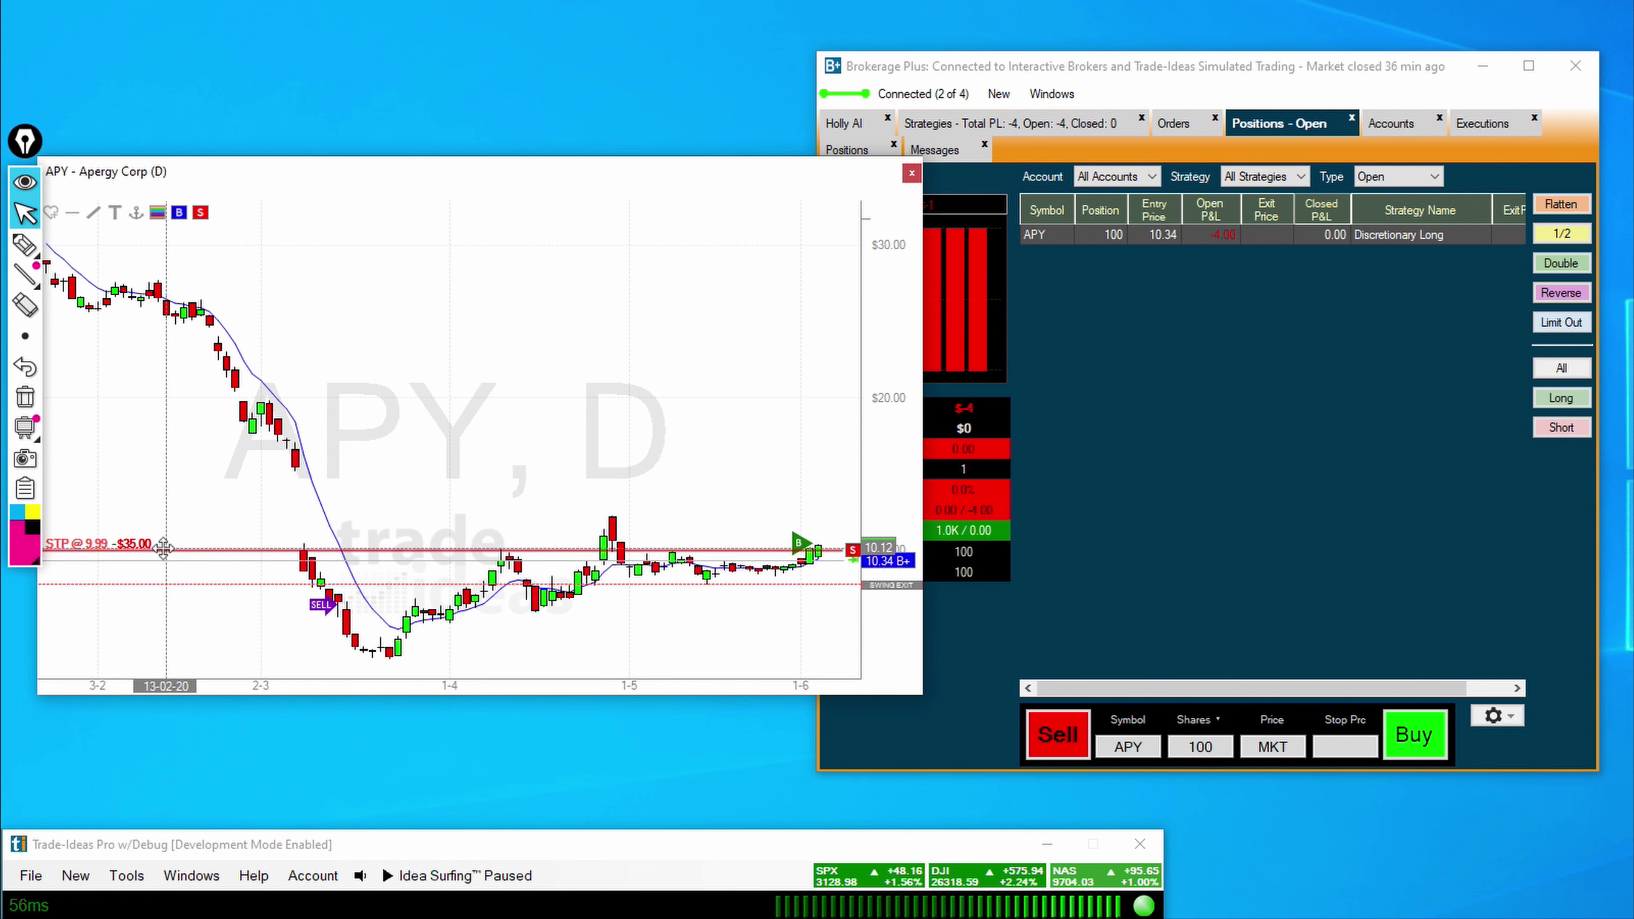
left_click_drag(164, 548, 179, 577)
Point out the order strip with a temporary arrow, then rearrange the positions and APY chart windows.
left_click(1347, 501)
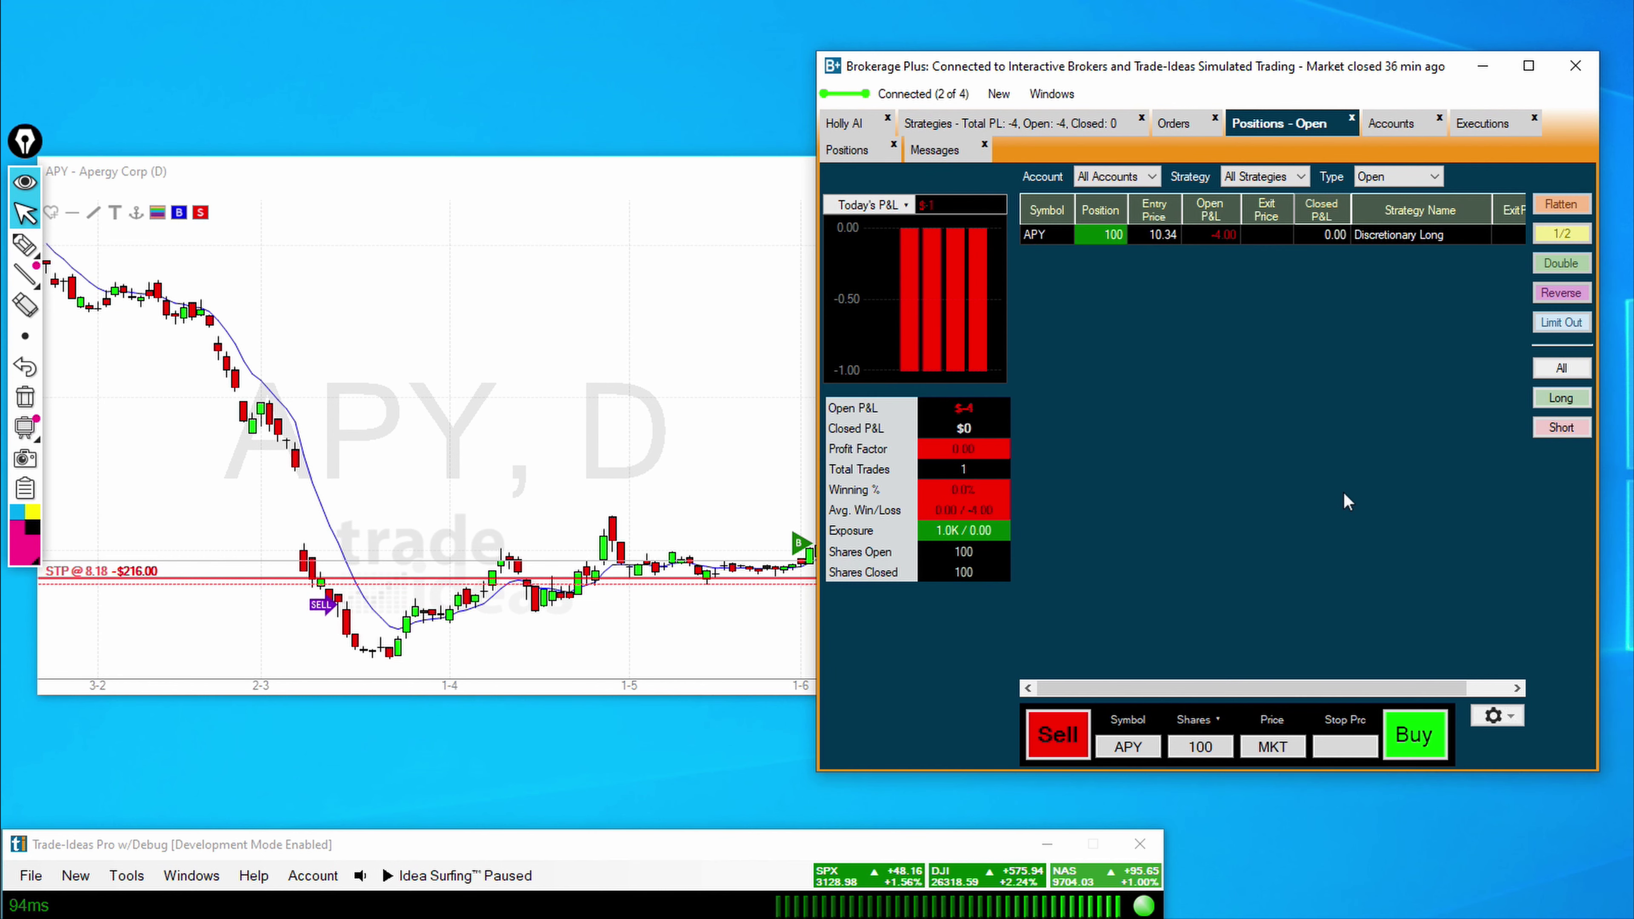
left_click(24, 245)
mouse_move(1265, 542)
left_mouse_down()
mouse_move(1201, 646)
mouse_move(1146, 677)
mouse_move(1159, 641)
mouse_move(1148, 683)
mouse_move(1242, 675)
left_mouse_up()
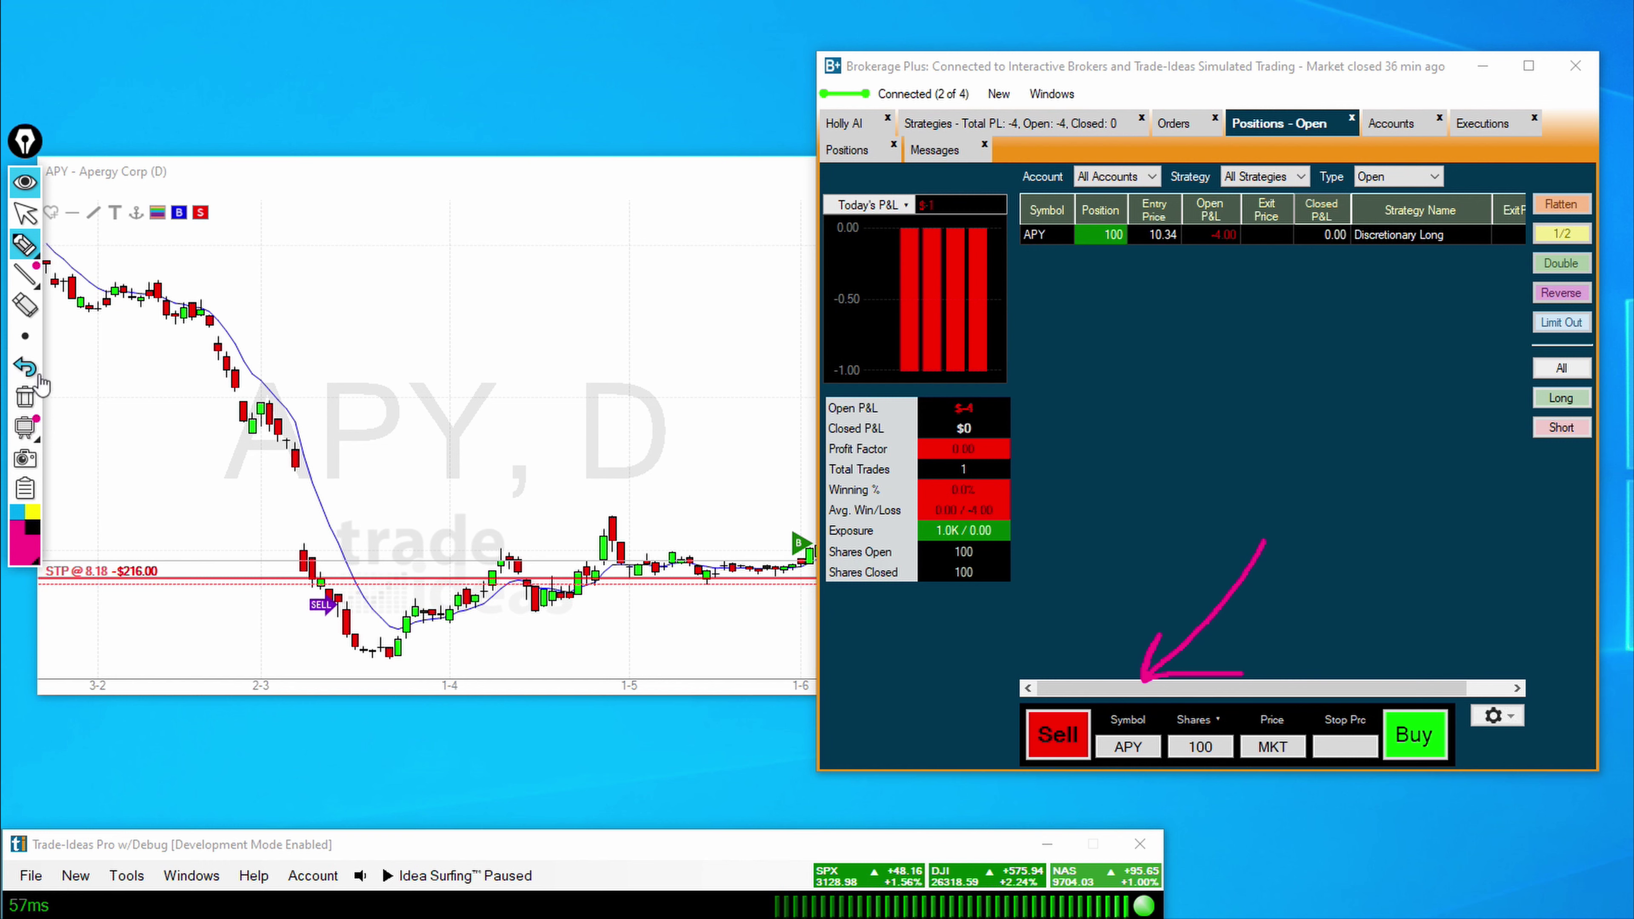
left_click(26, 397)
left_click(21, 215)
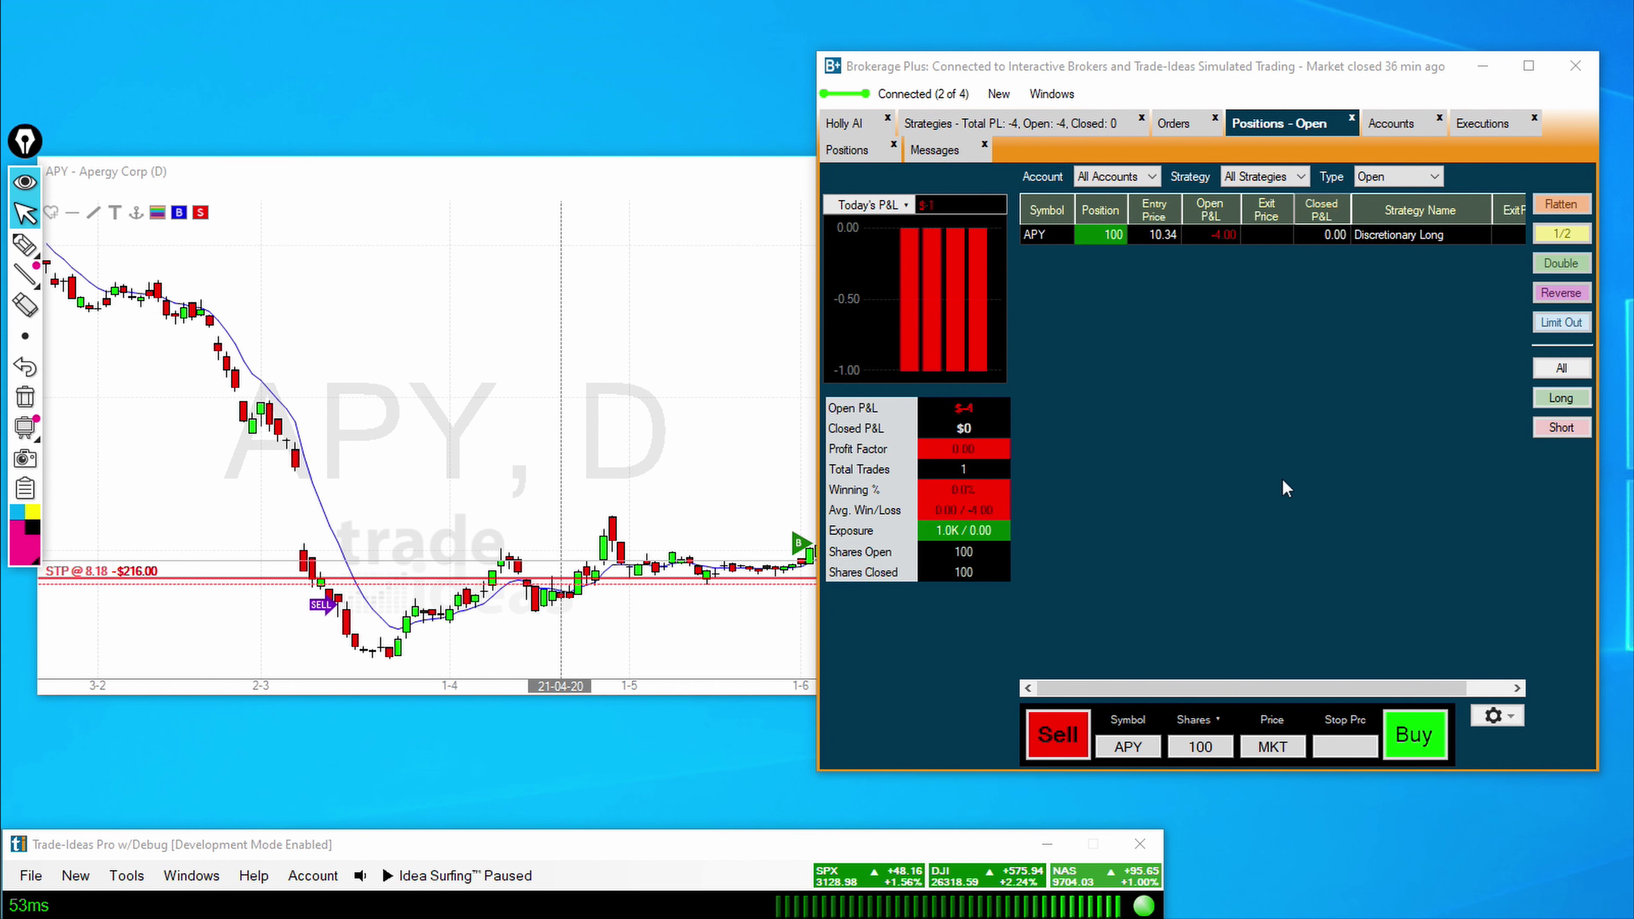
left_click_drag(1320, 81, 1333, 82)
left_click(808, 290)
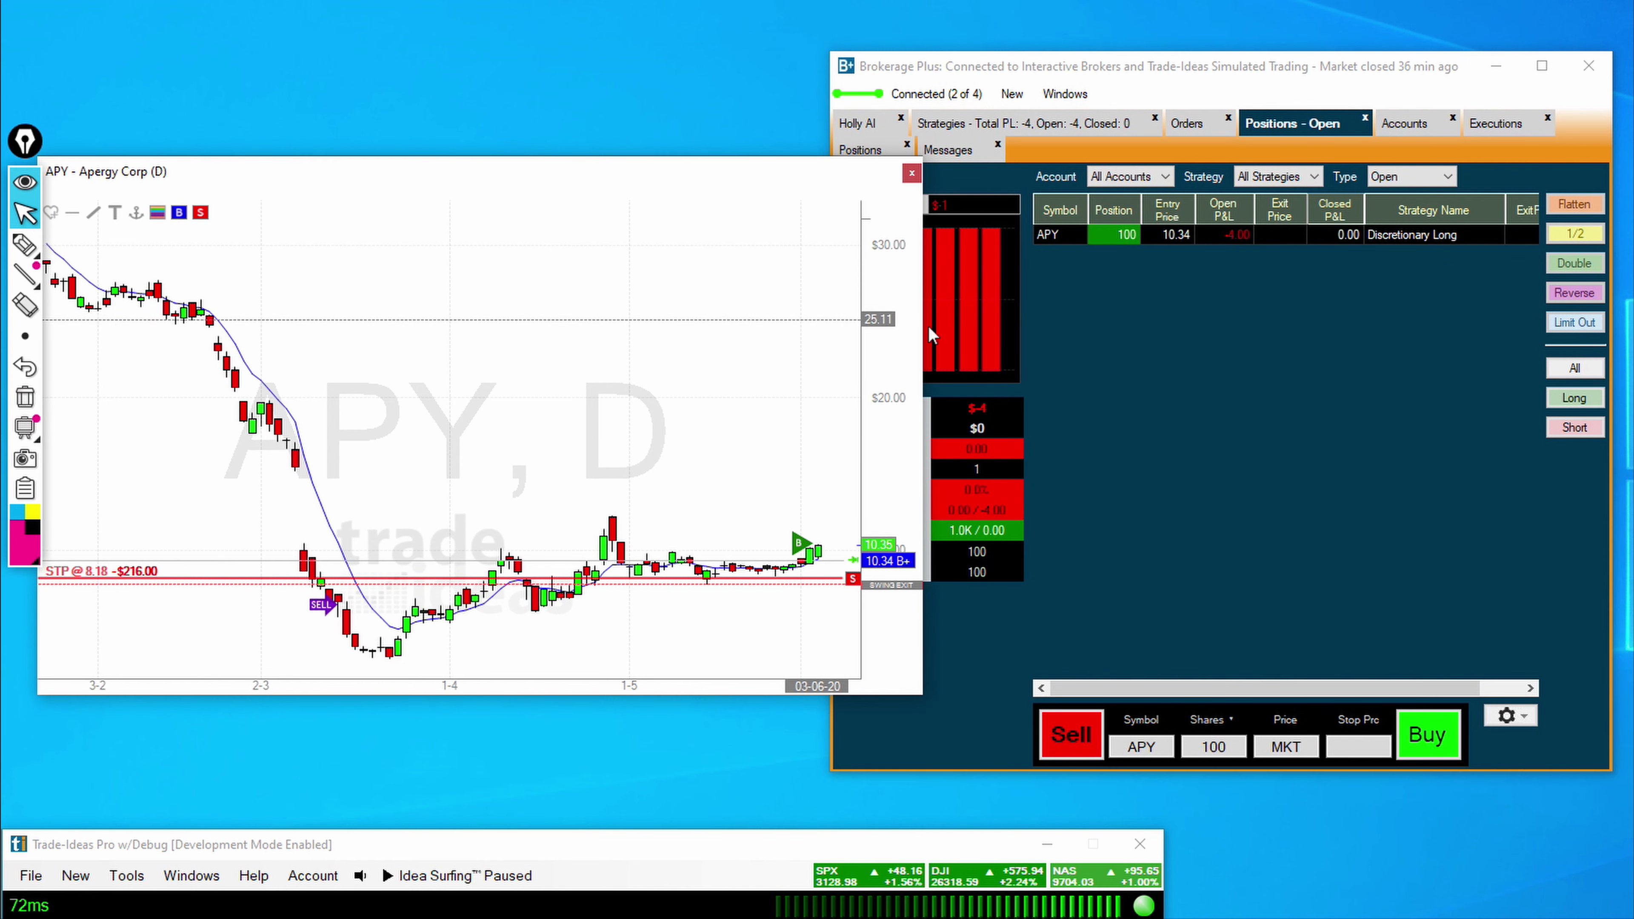
Narrow the chart window and reload it from AAPL back to APY.
left_click_drag(929, 324, 777, 332)
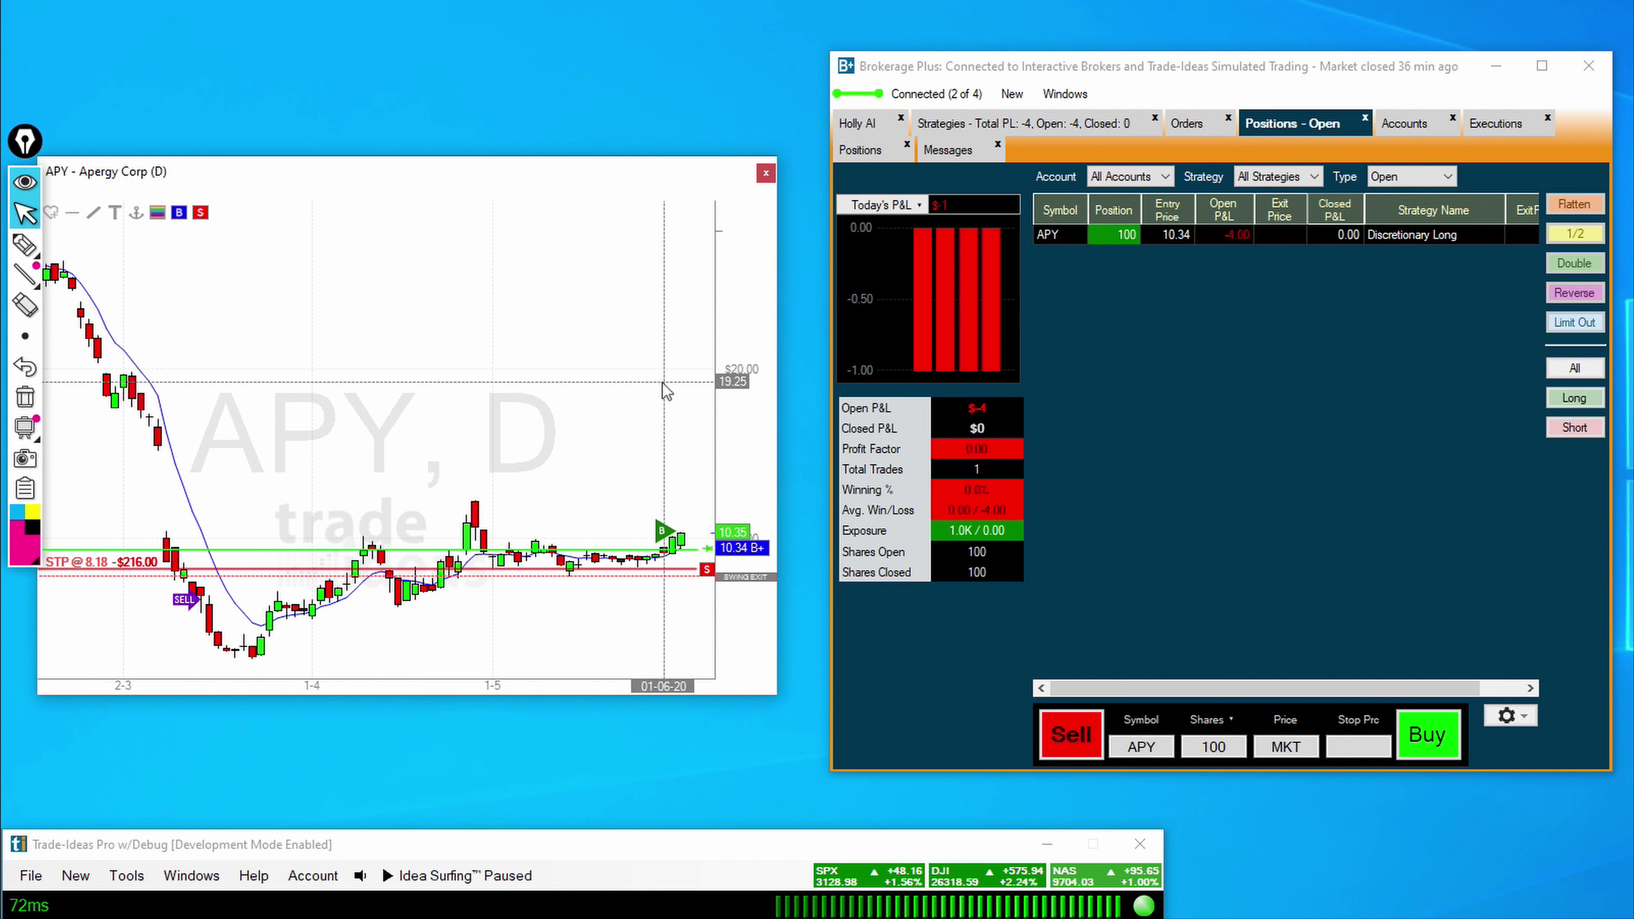
type("AAPL")
key("Return")
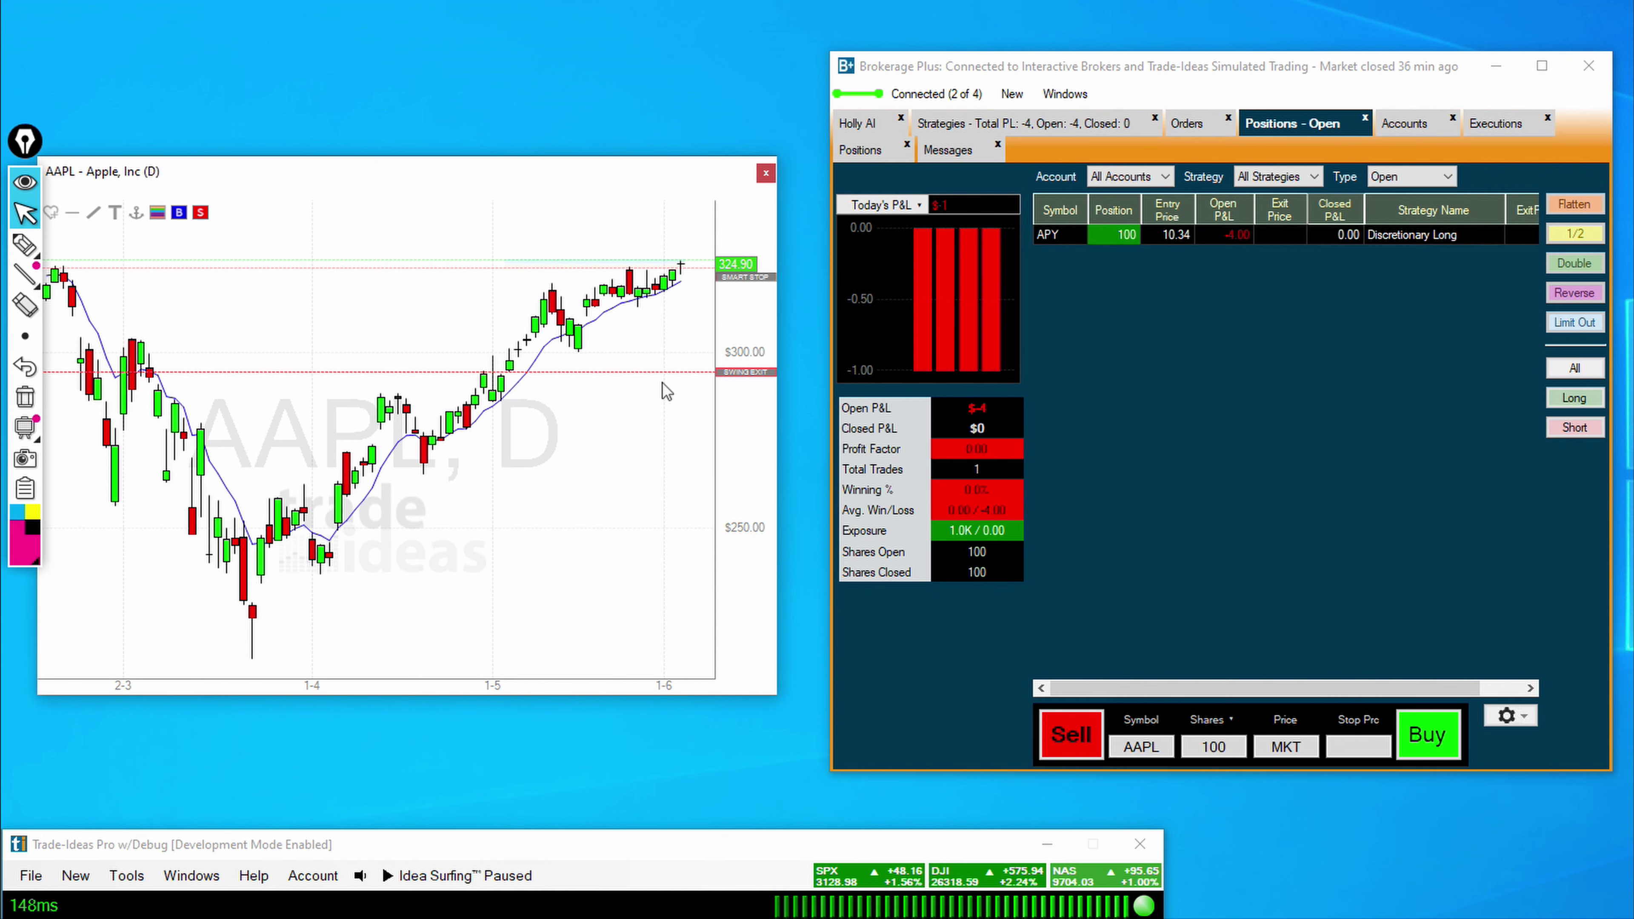
type("APY")
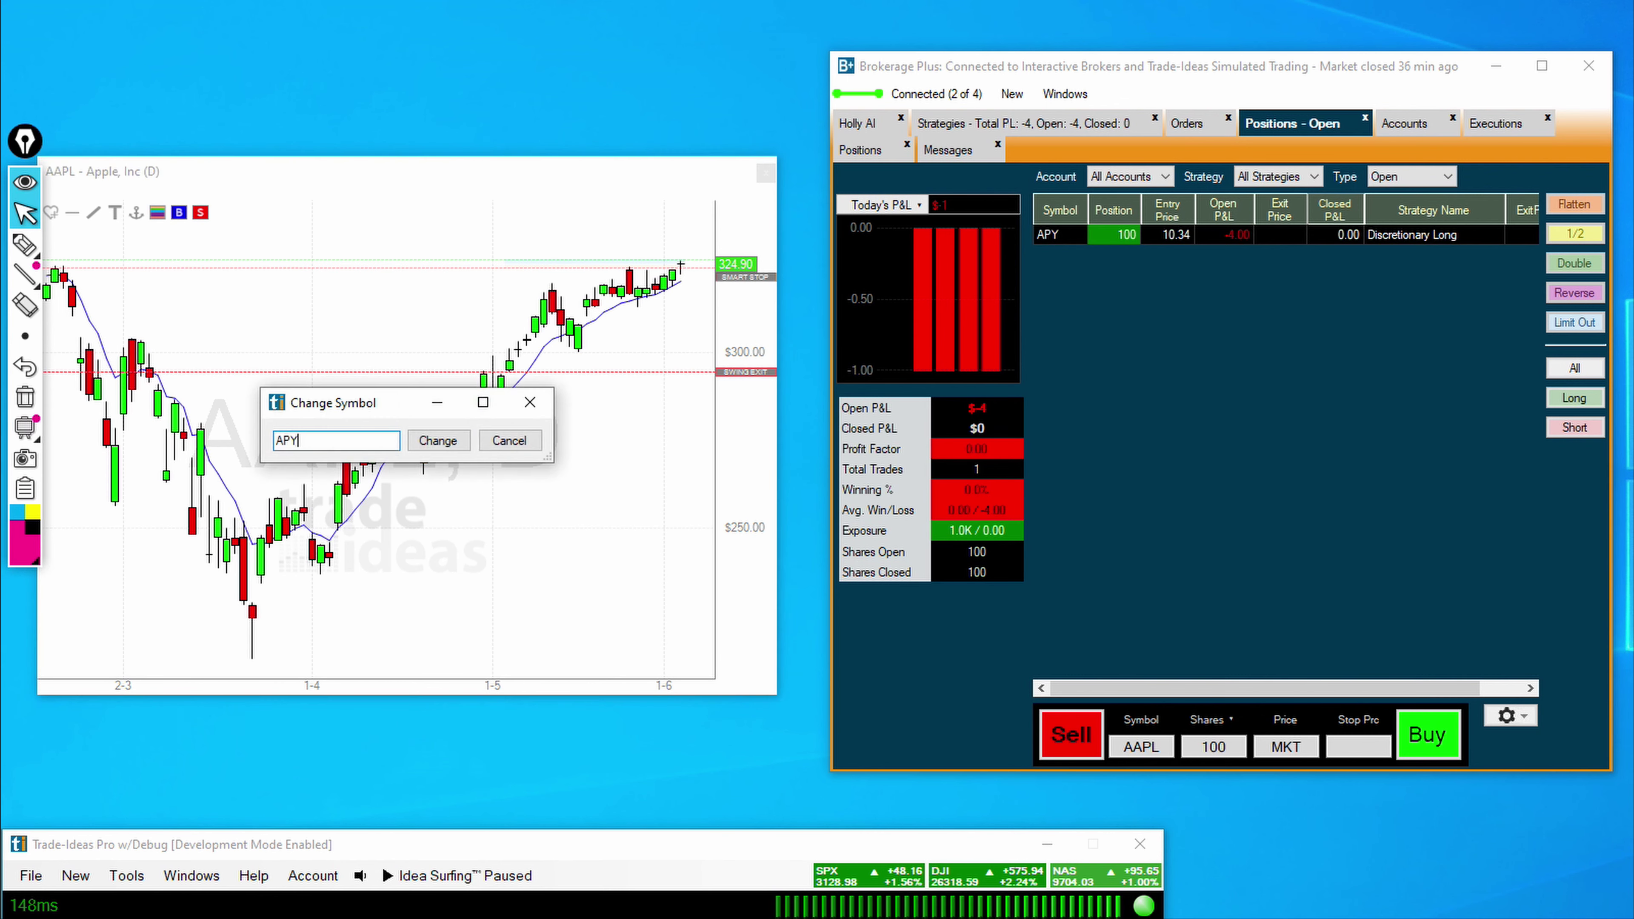
key("Return")
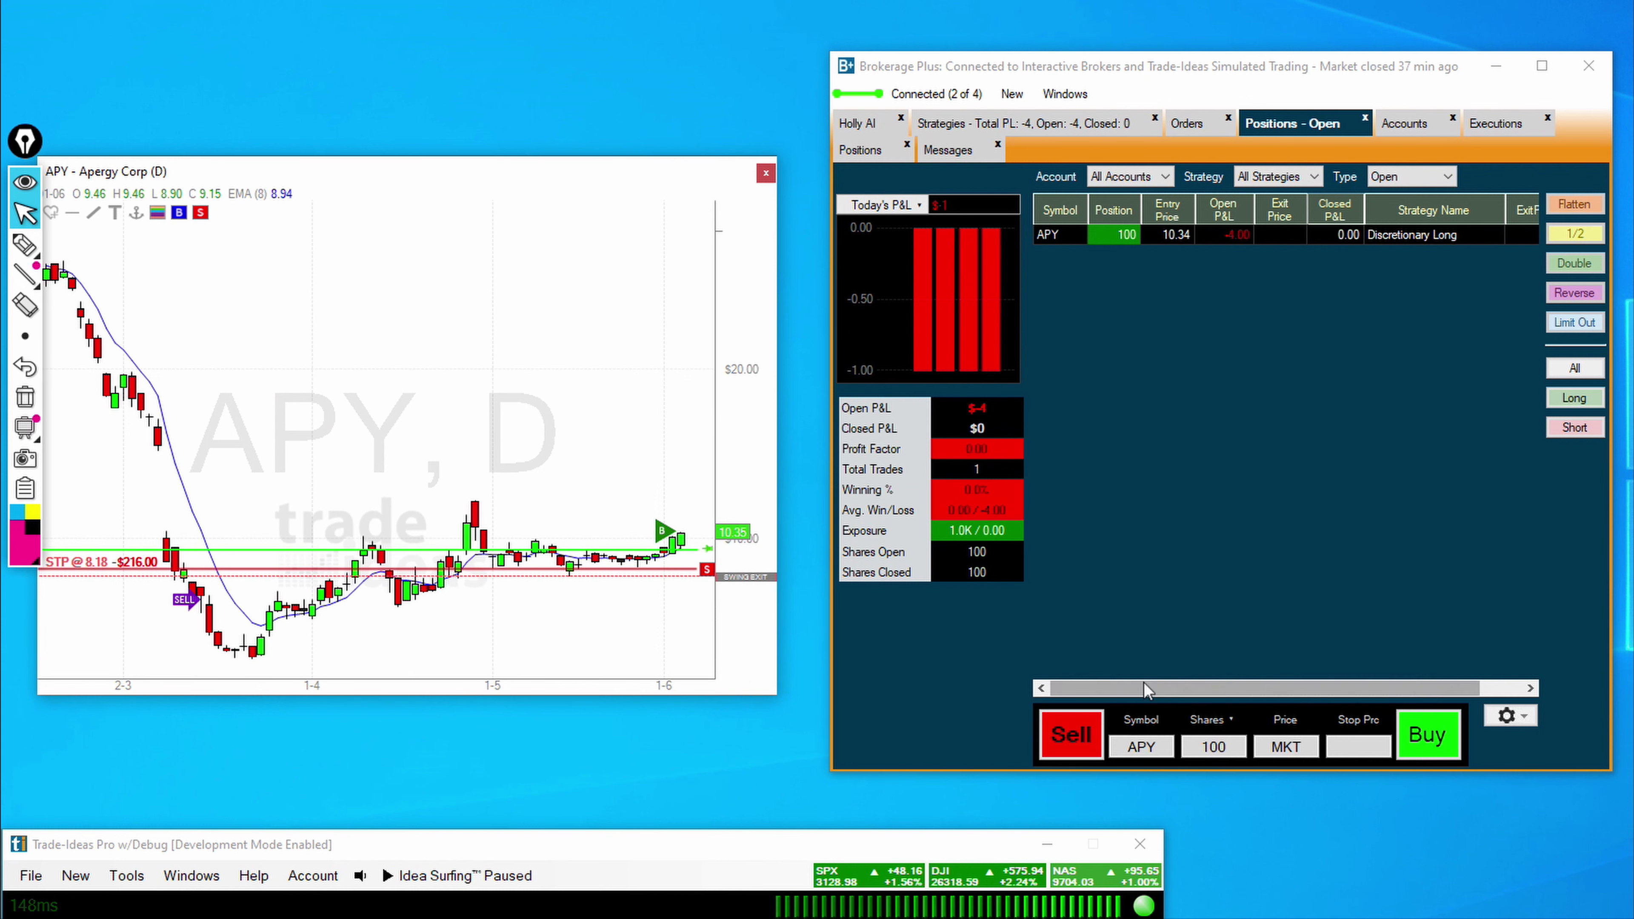
Review the share quantity choices, keeping the order size at 100 shares.
left_click(1229, 742)
left_click(1205, 745)
left_click(1205, 744)
left_click_drag(1206, 745, 1232, 747)
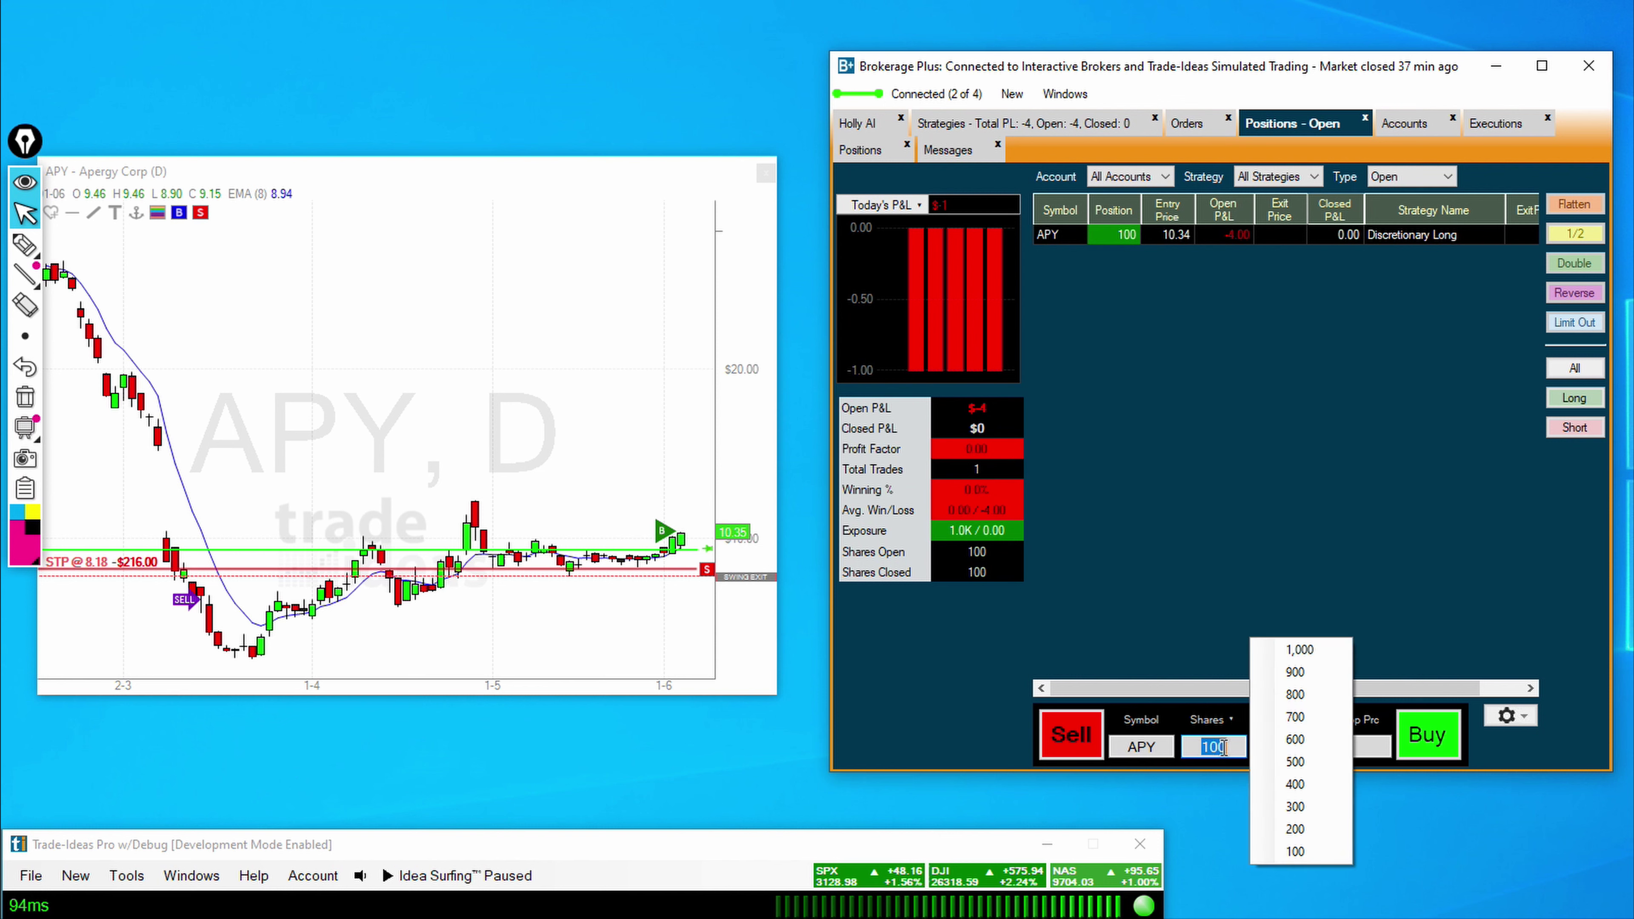
left_click(1296, 829)
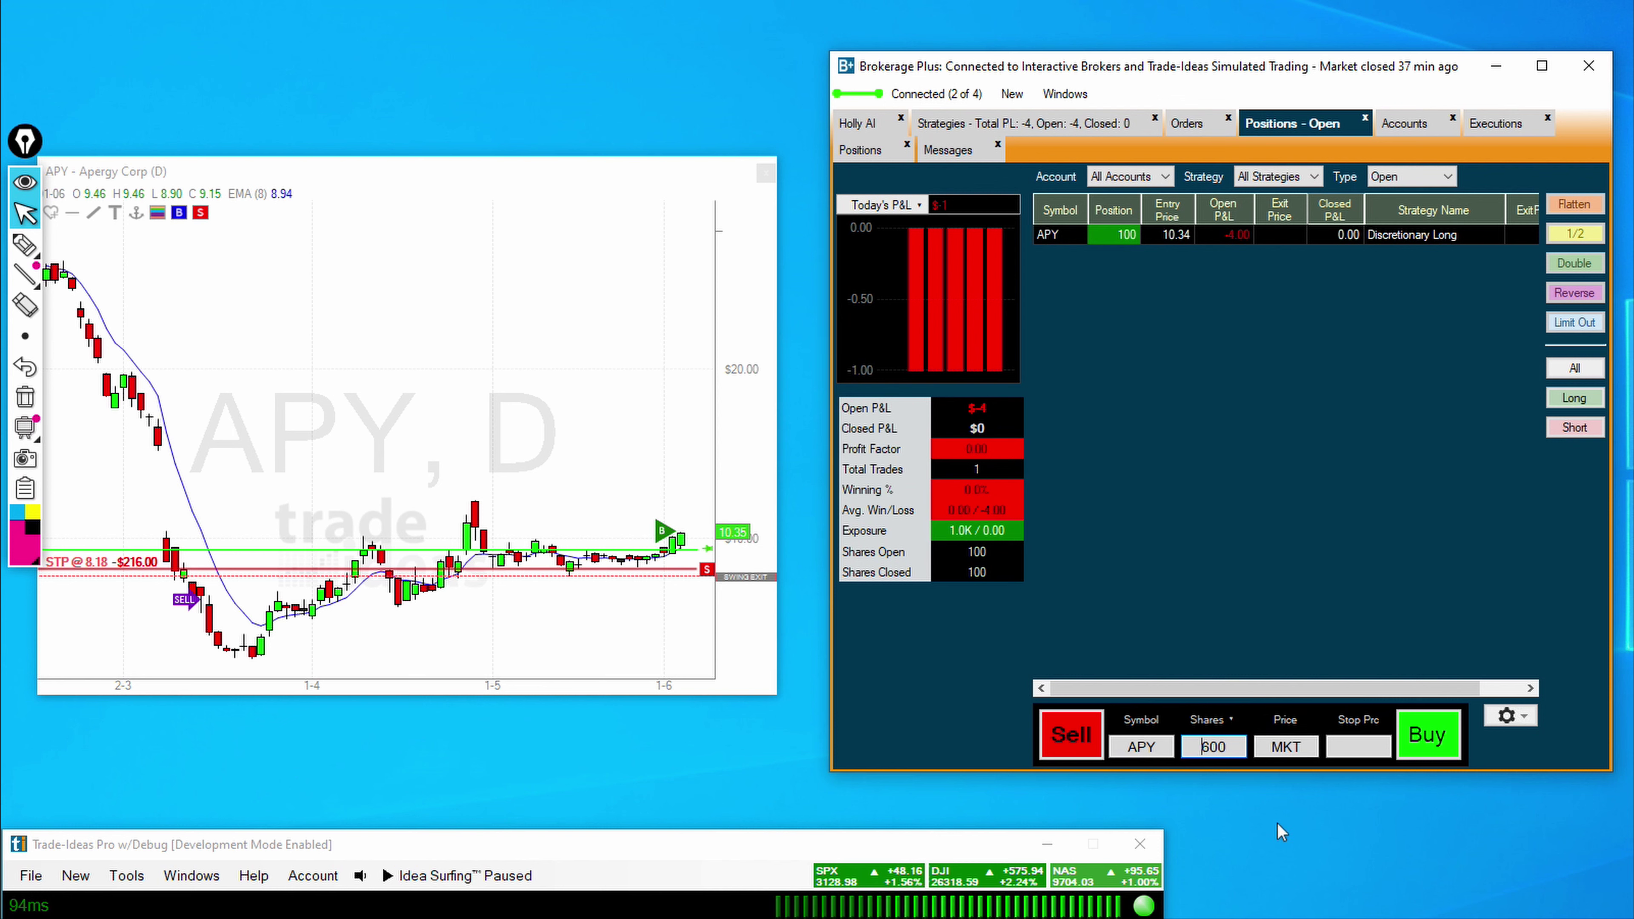
left_click(1188, 740)
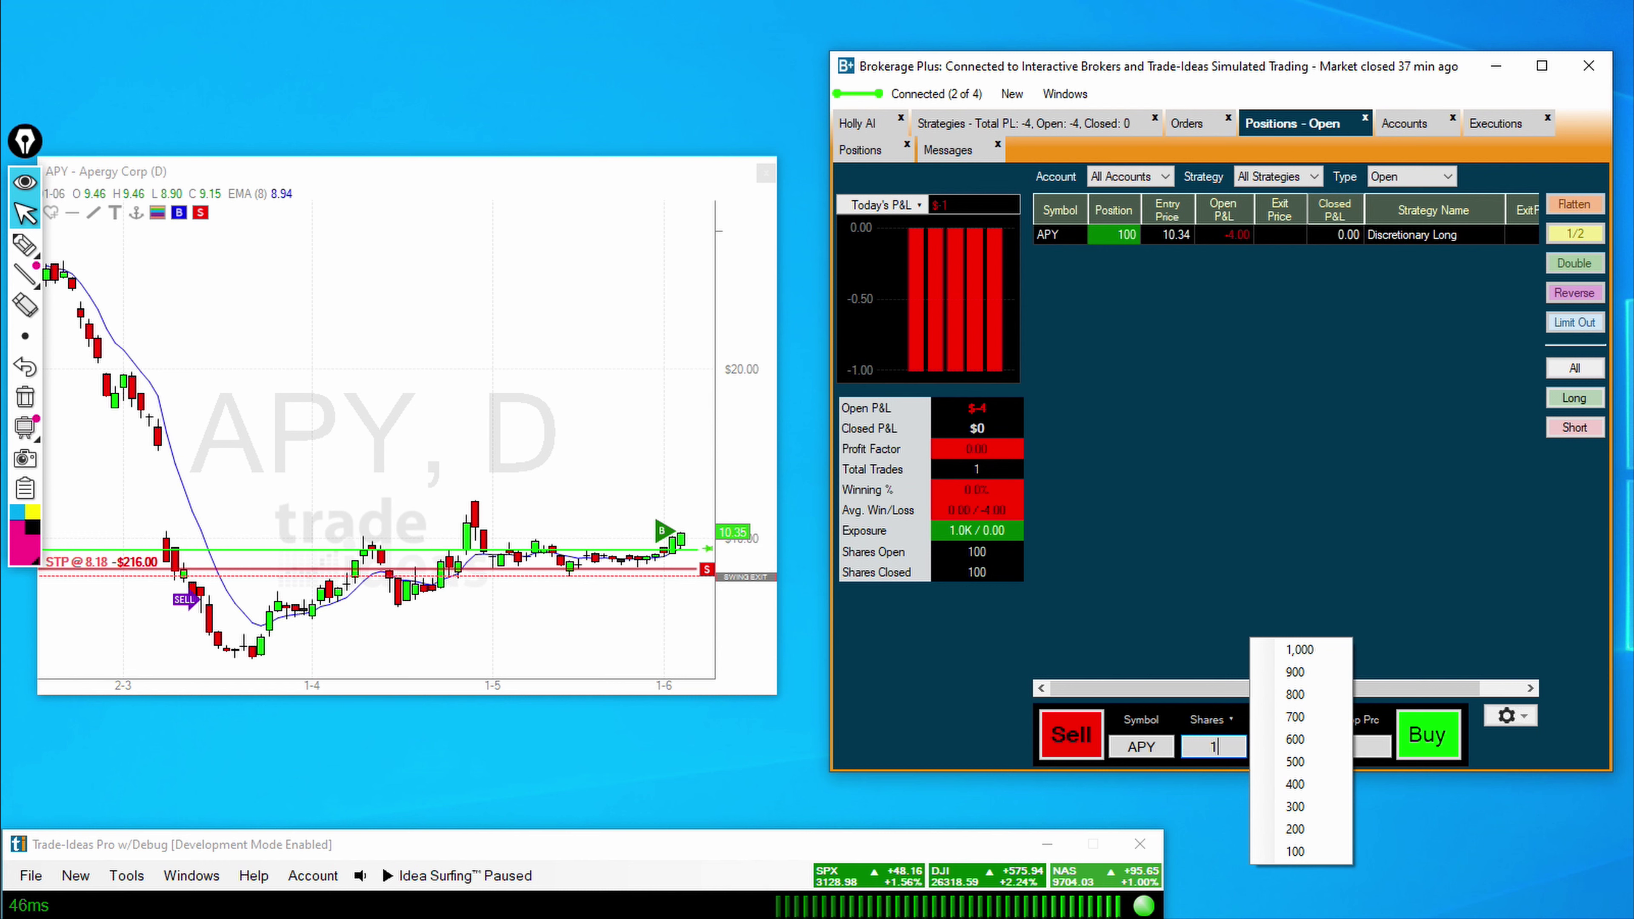
left_click(1187, 738)
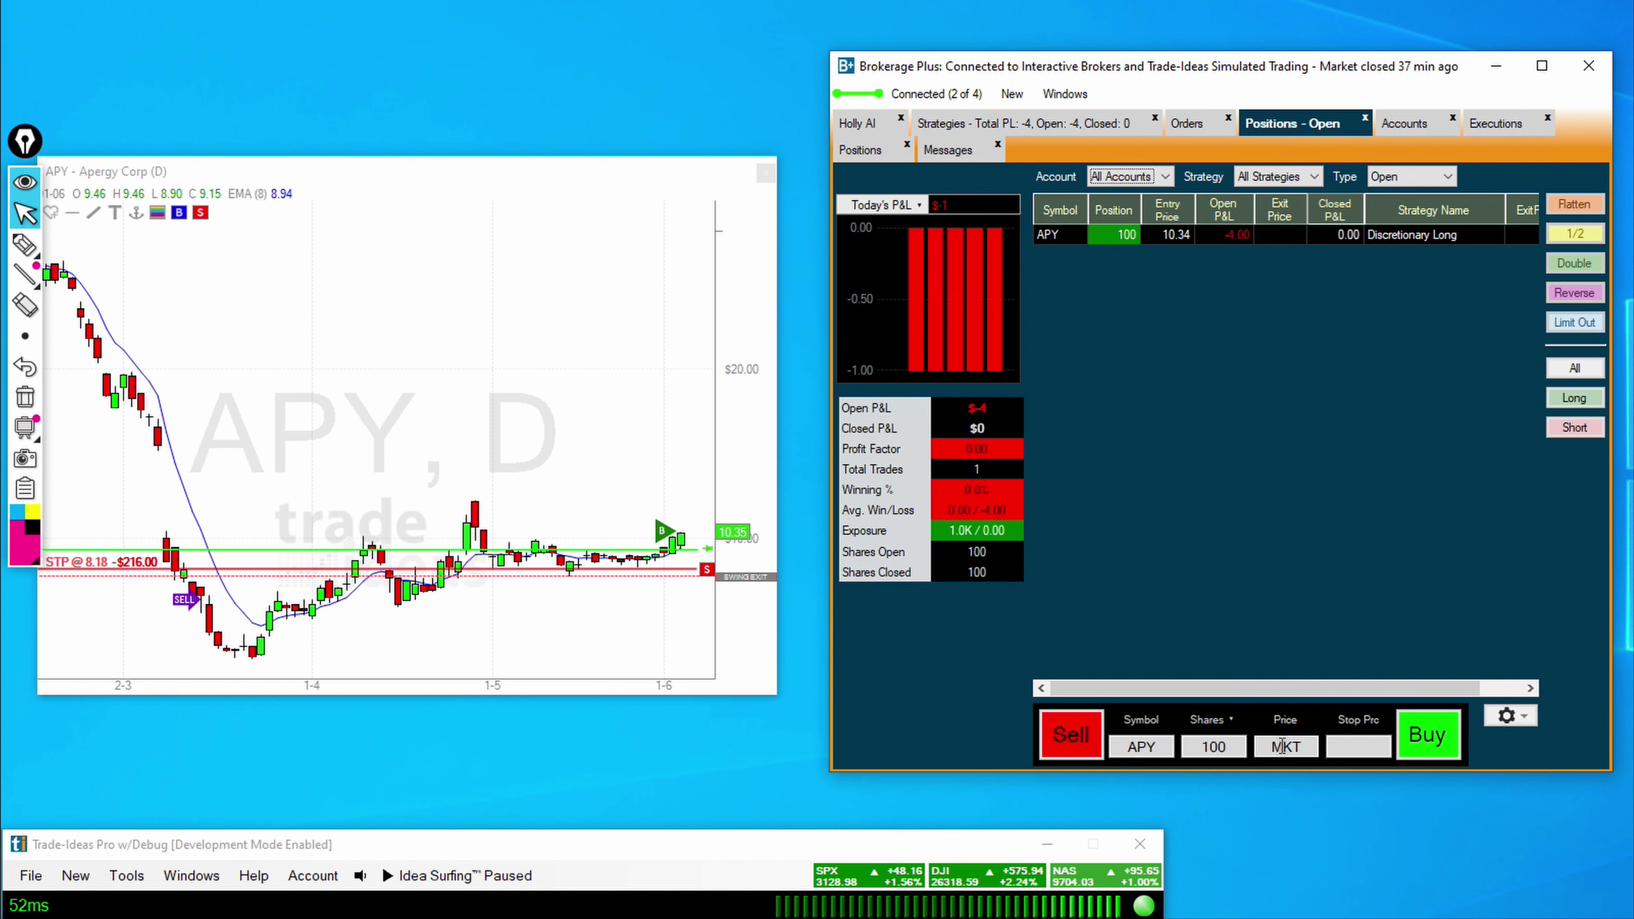
Buy 100 APY shares with a 10.36 limit price and confirm the order.
left_click(1309, 744)
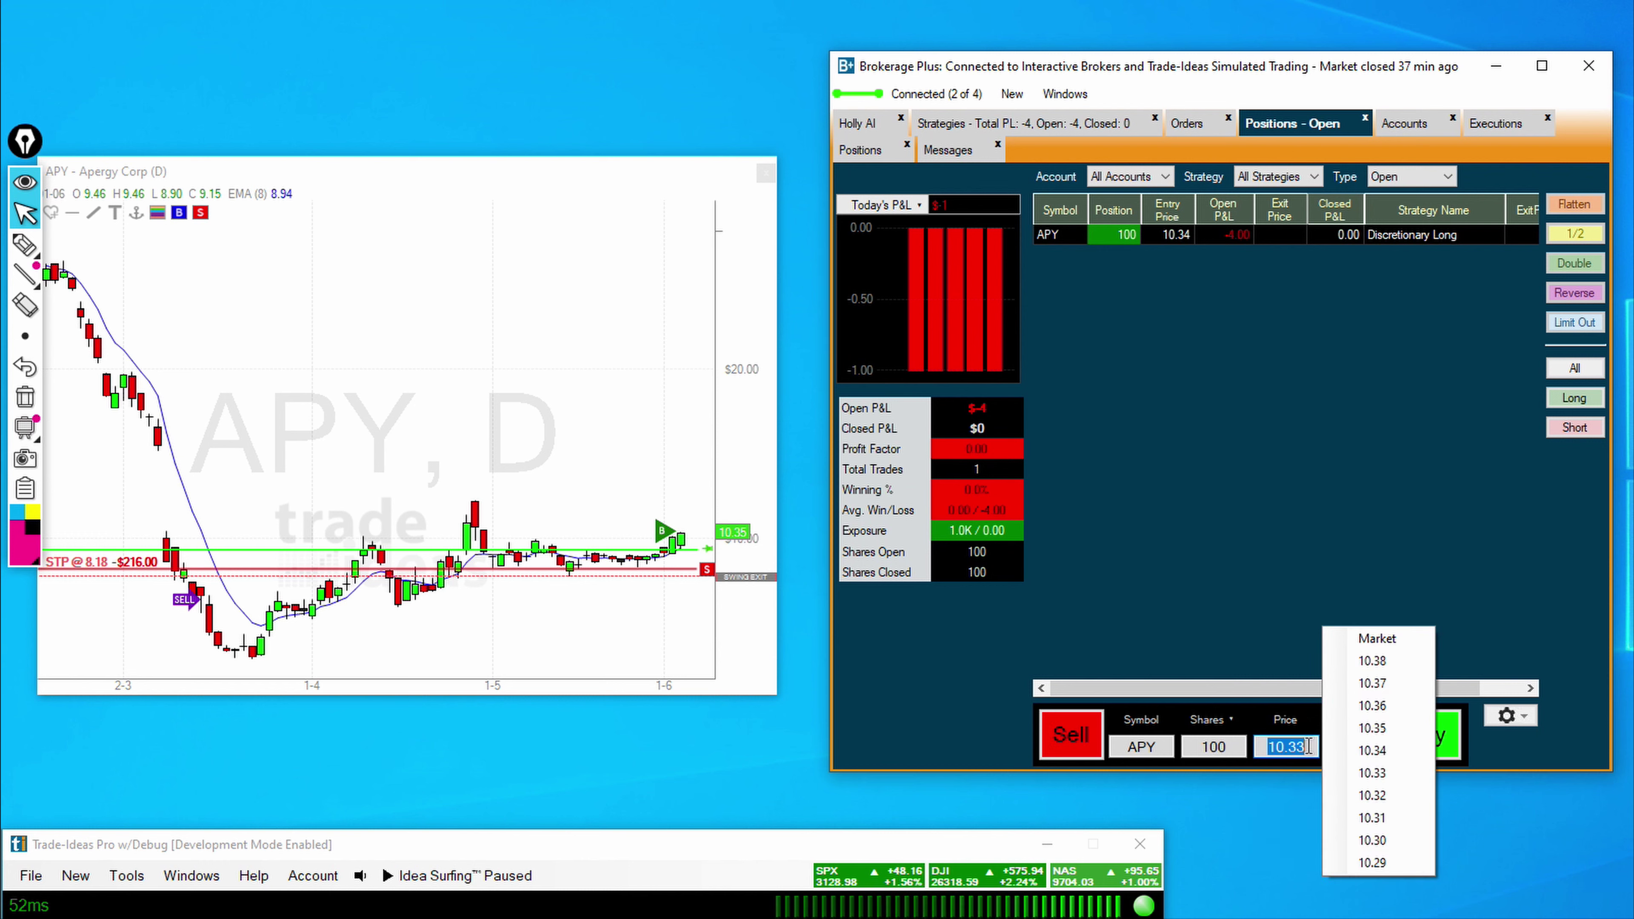
left_click(1307, 747)
left_click(1300, 749)
type("10")
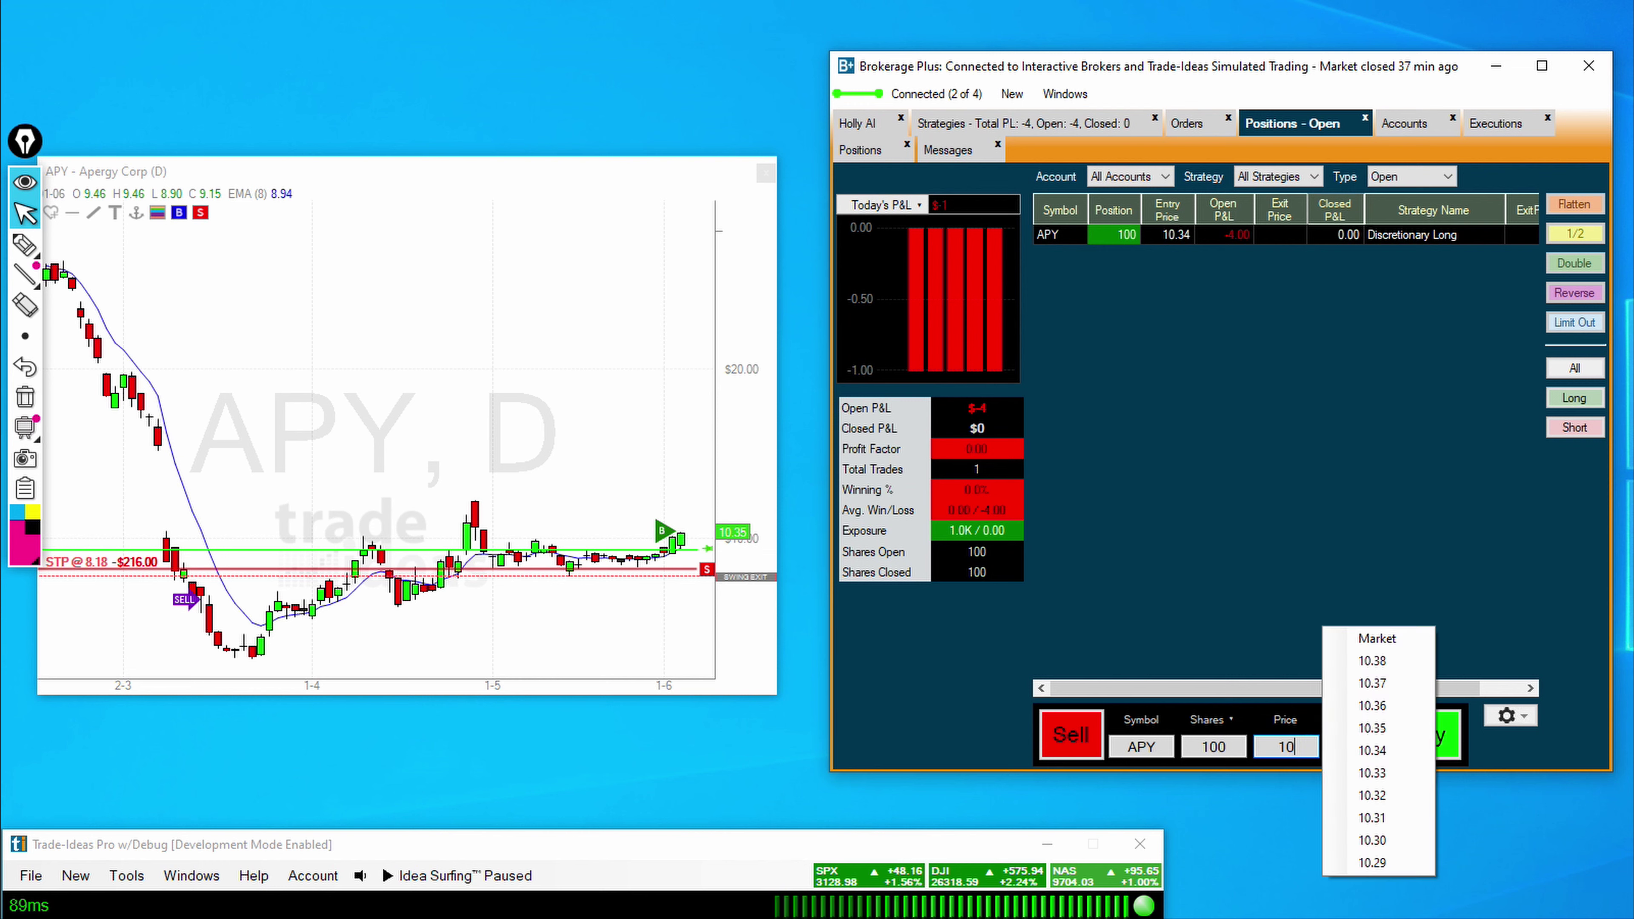
type(".36")
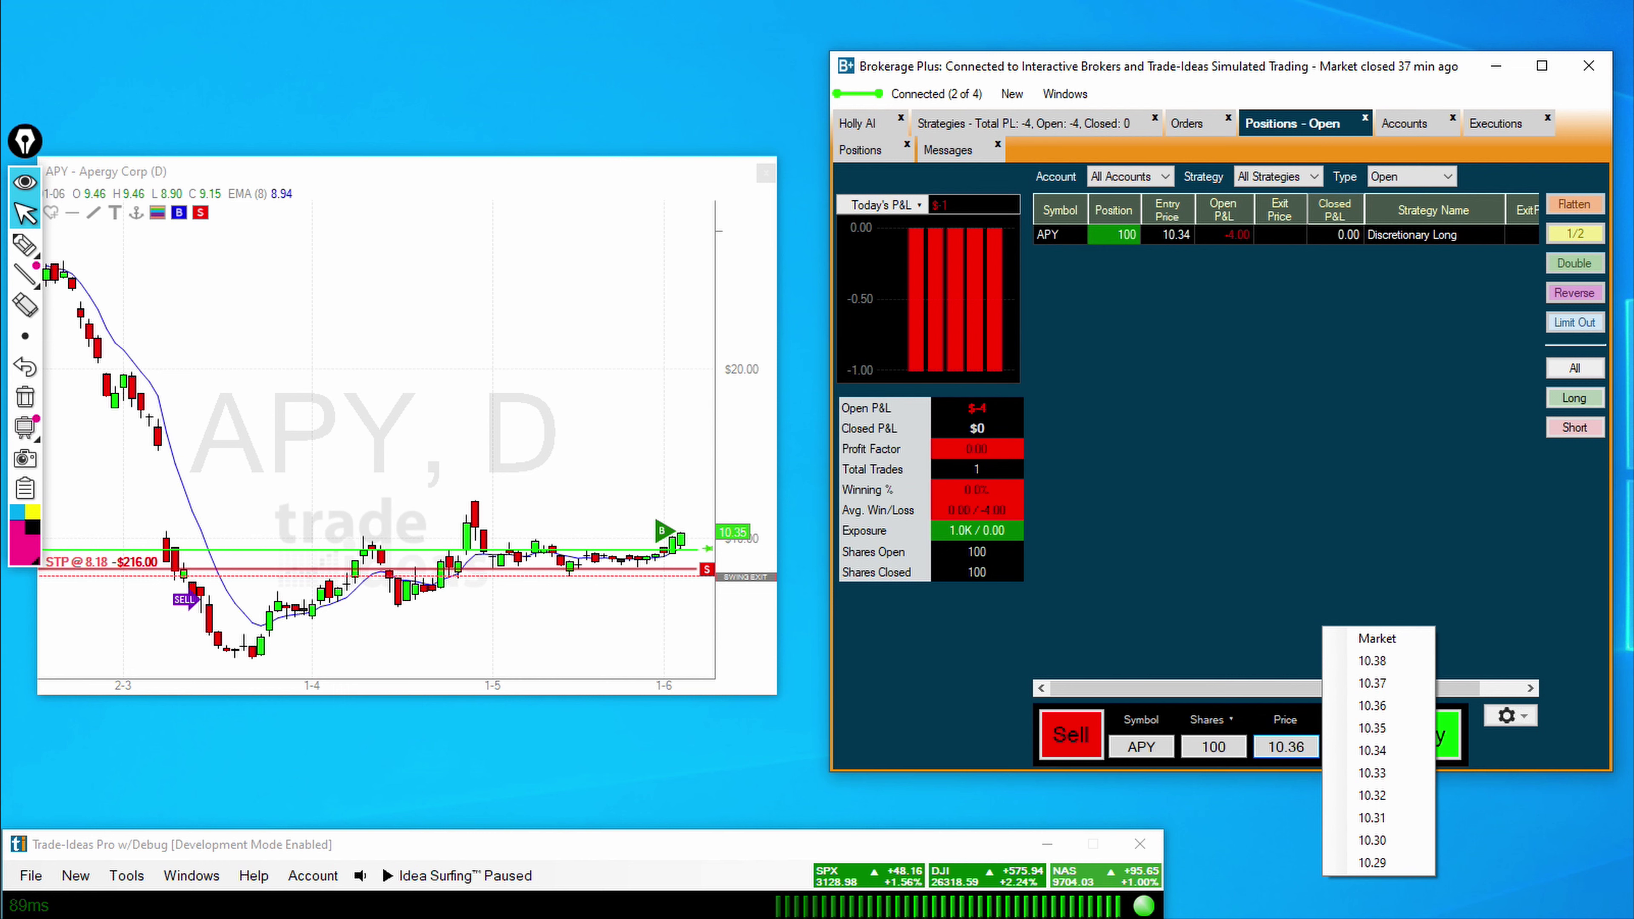
key("shift+Tab")
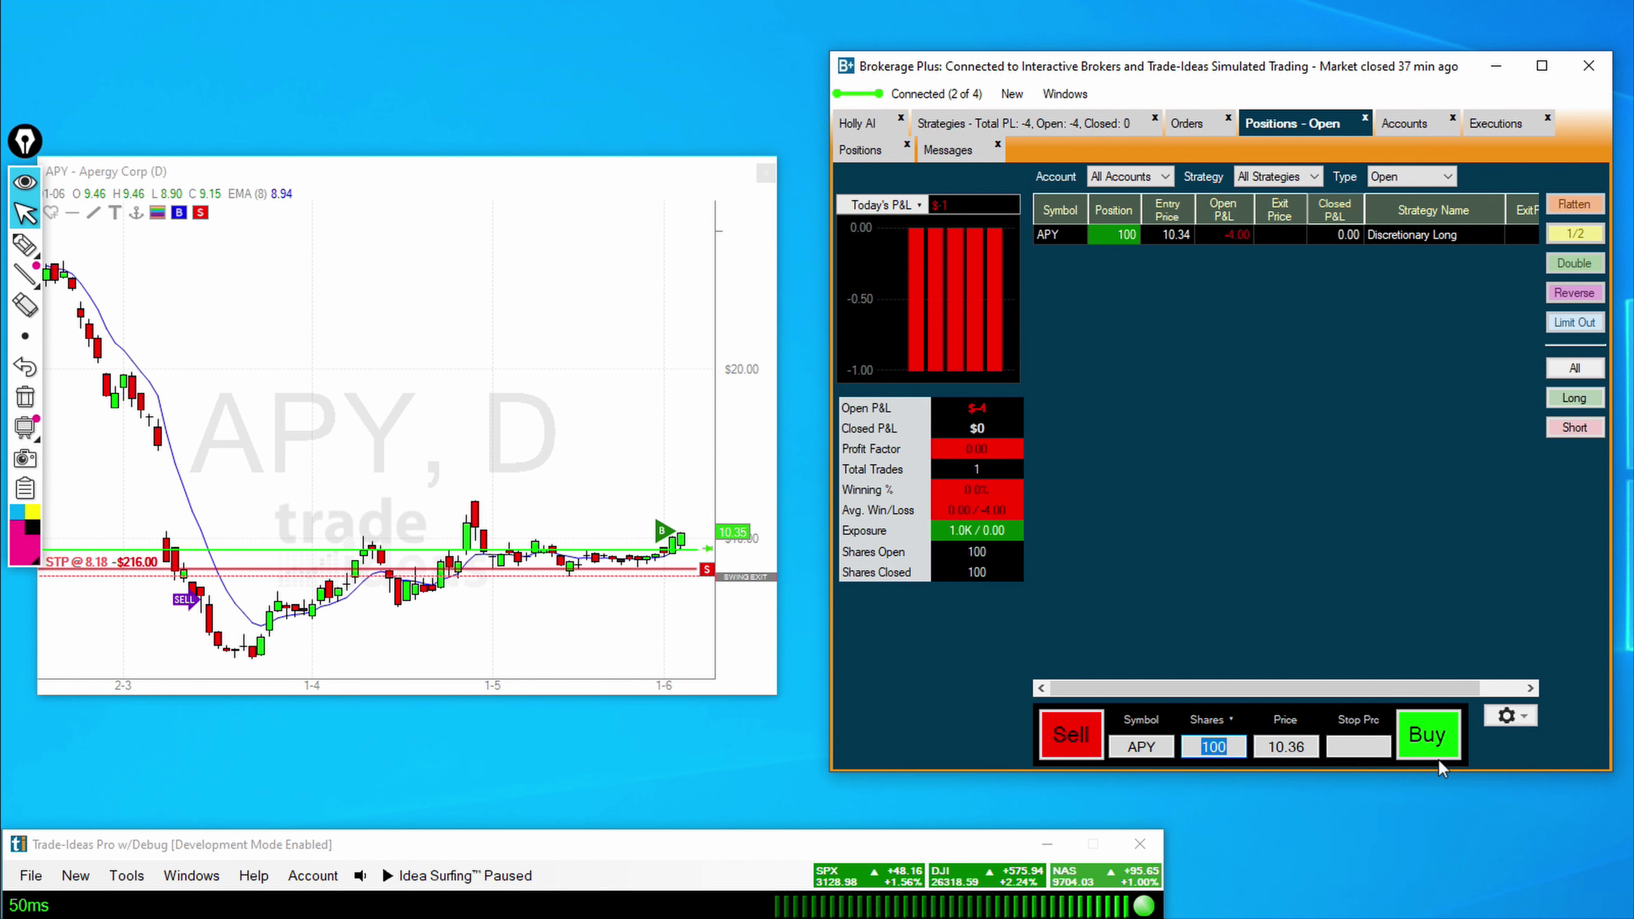
left_click(1430, 737)
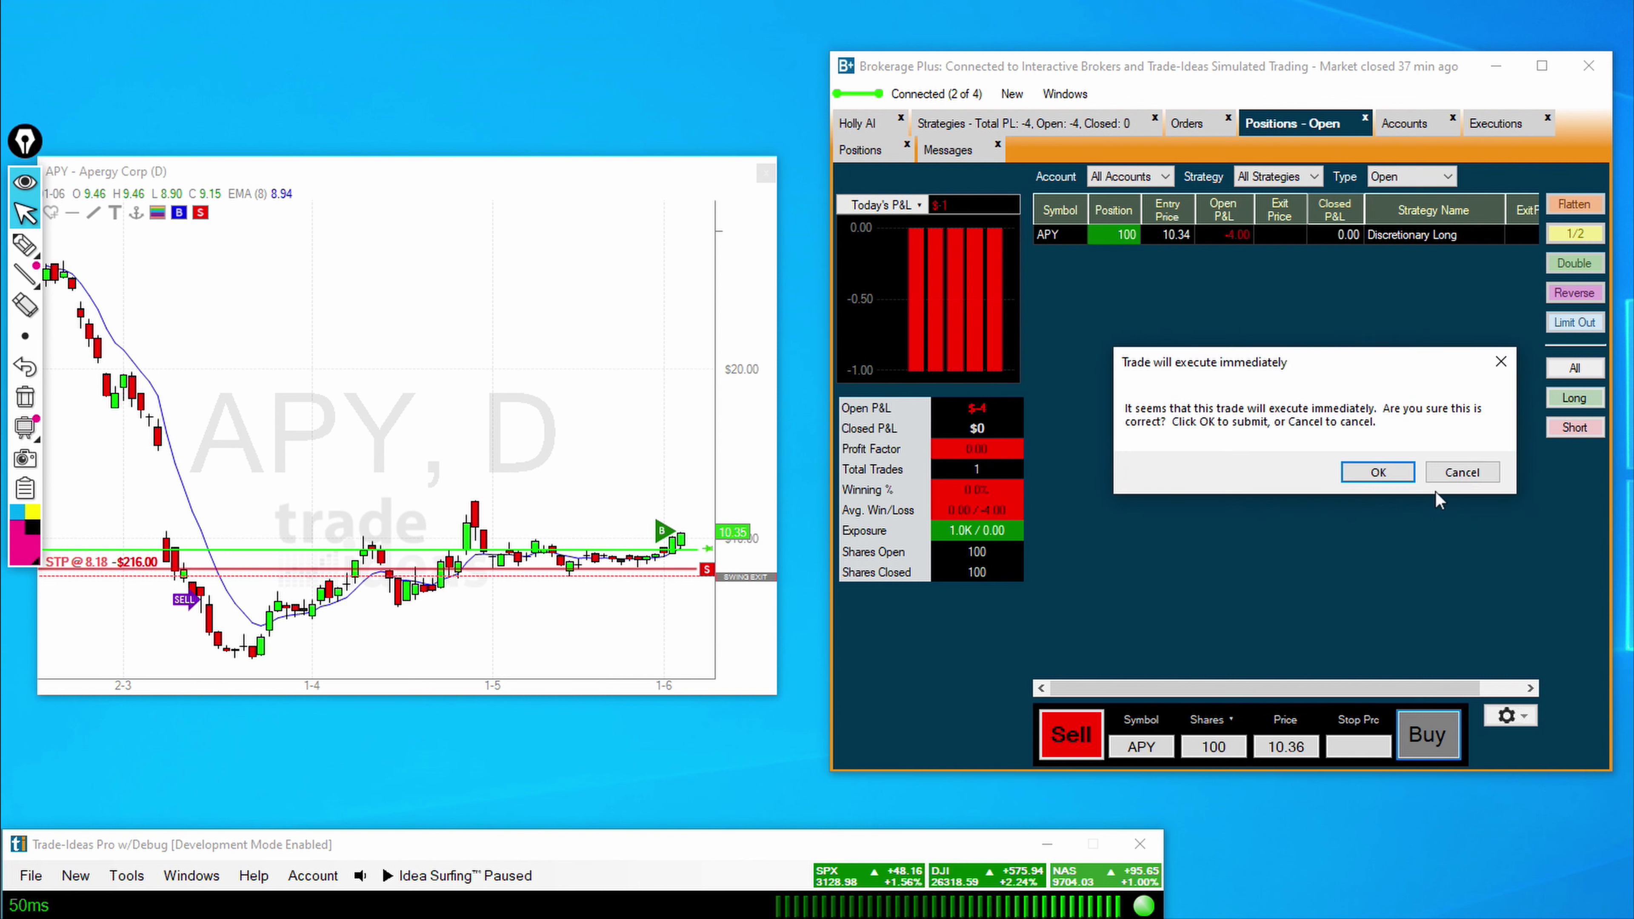
left_click(1386, 478)
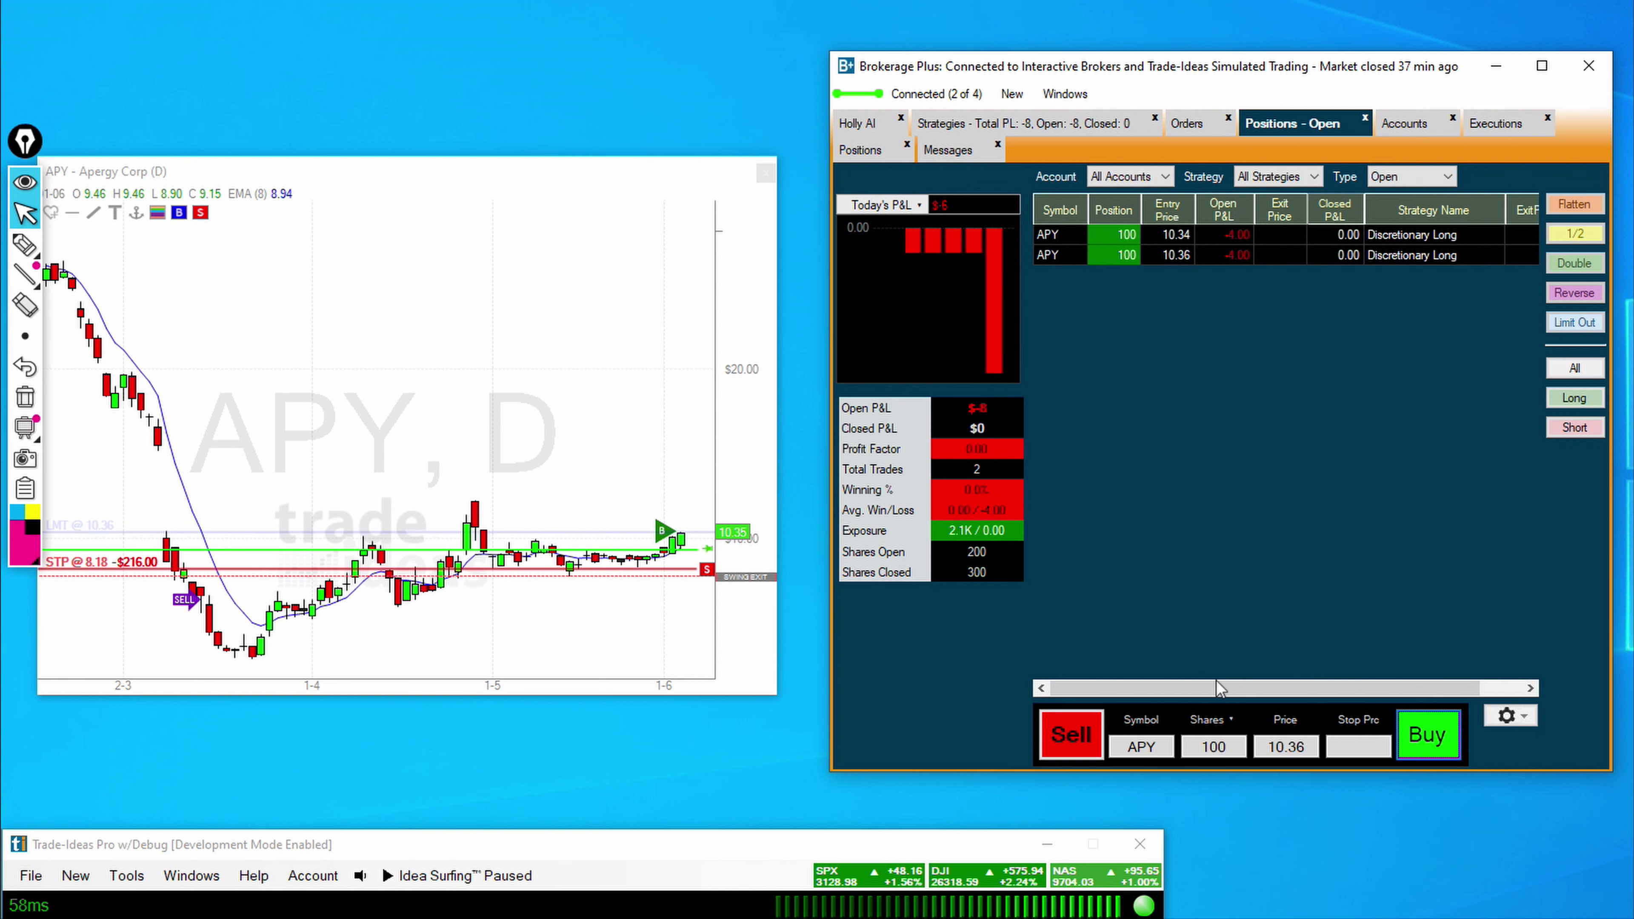
Set the next order's price to Market and show the stop price choices.
left_click(1309, 748)
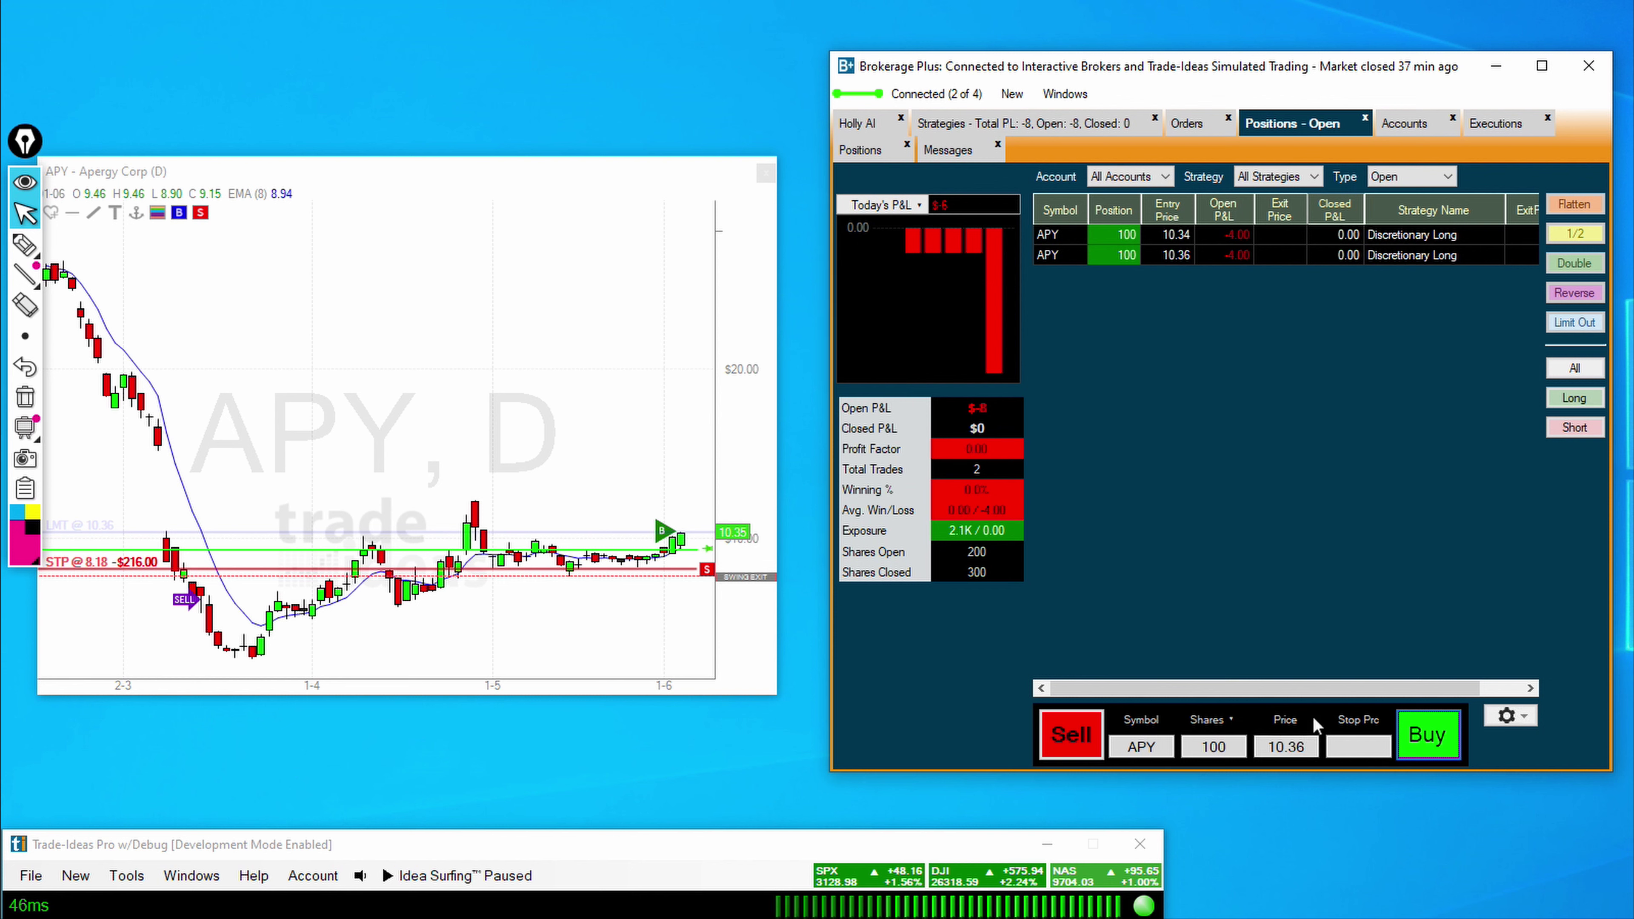
left_click(1286, 747)
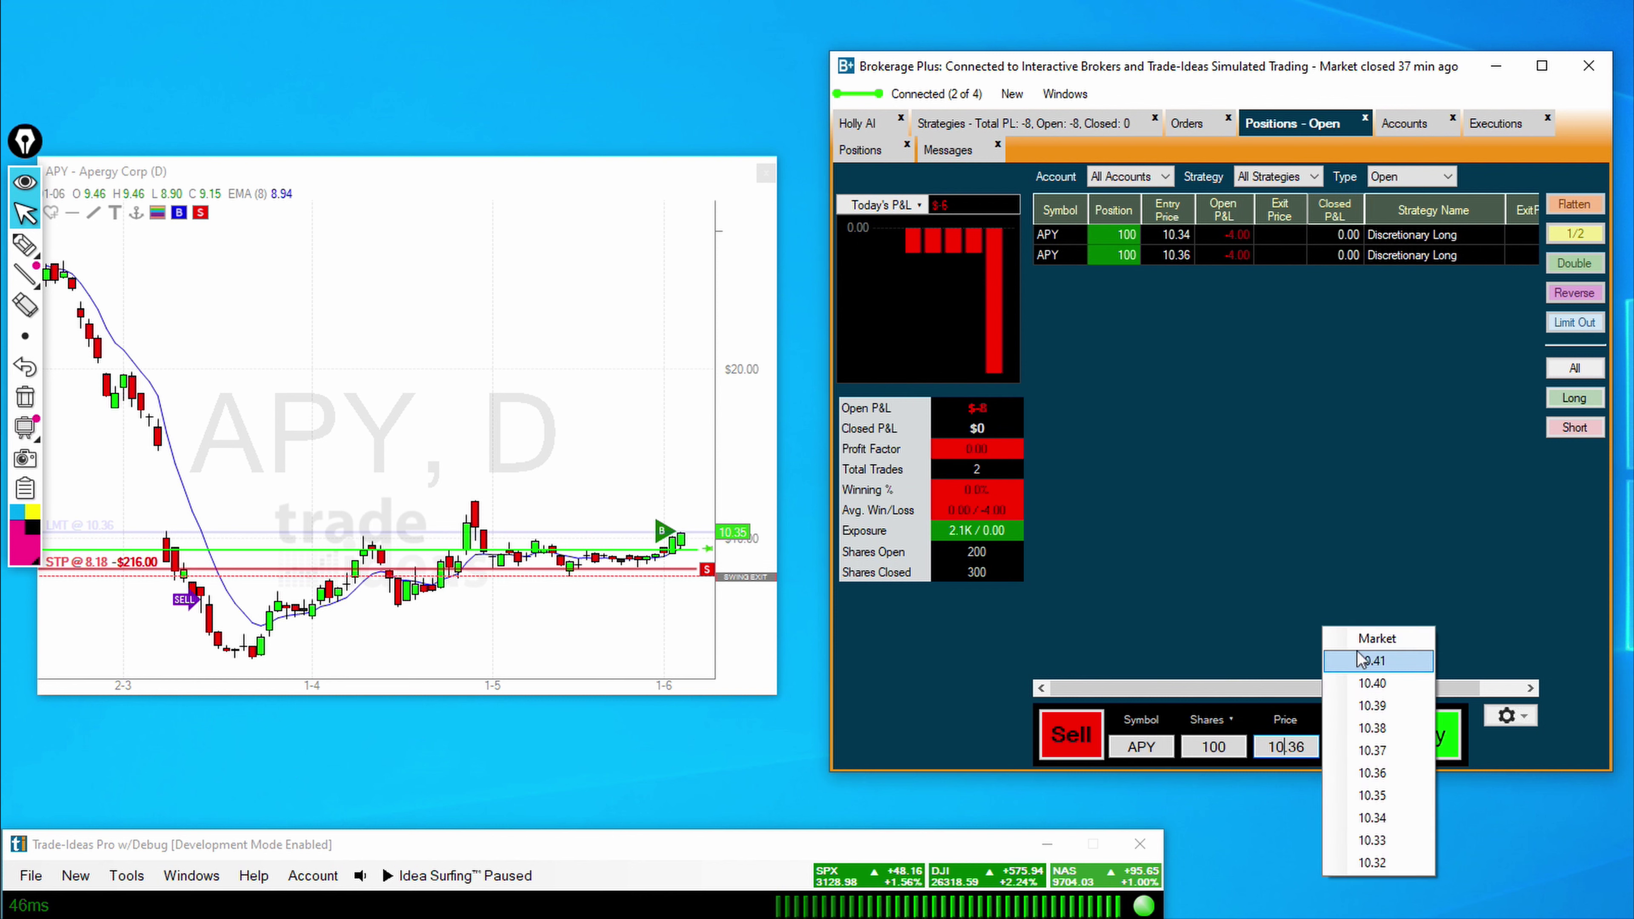
left_click(1368, 639)
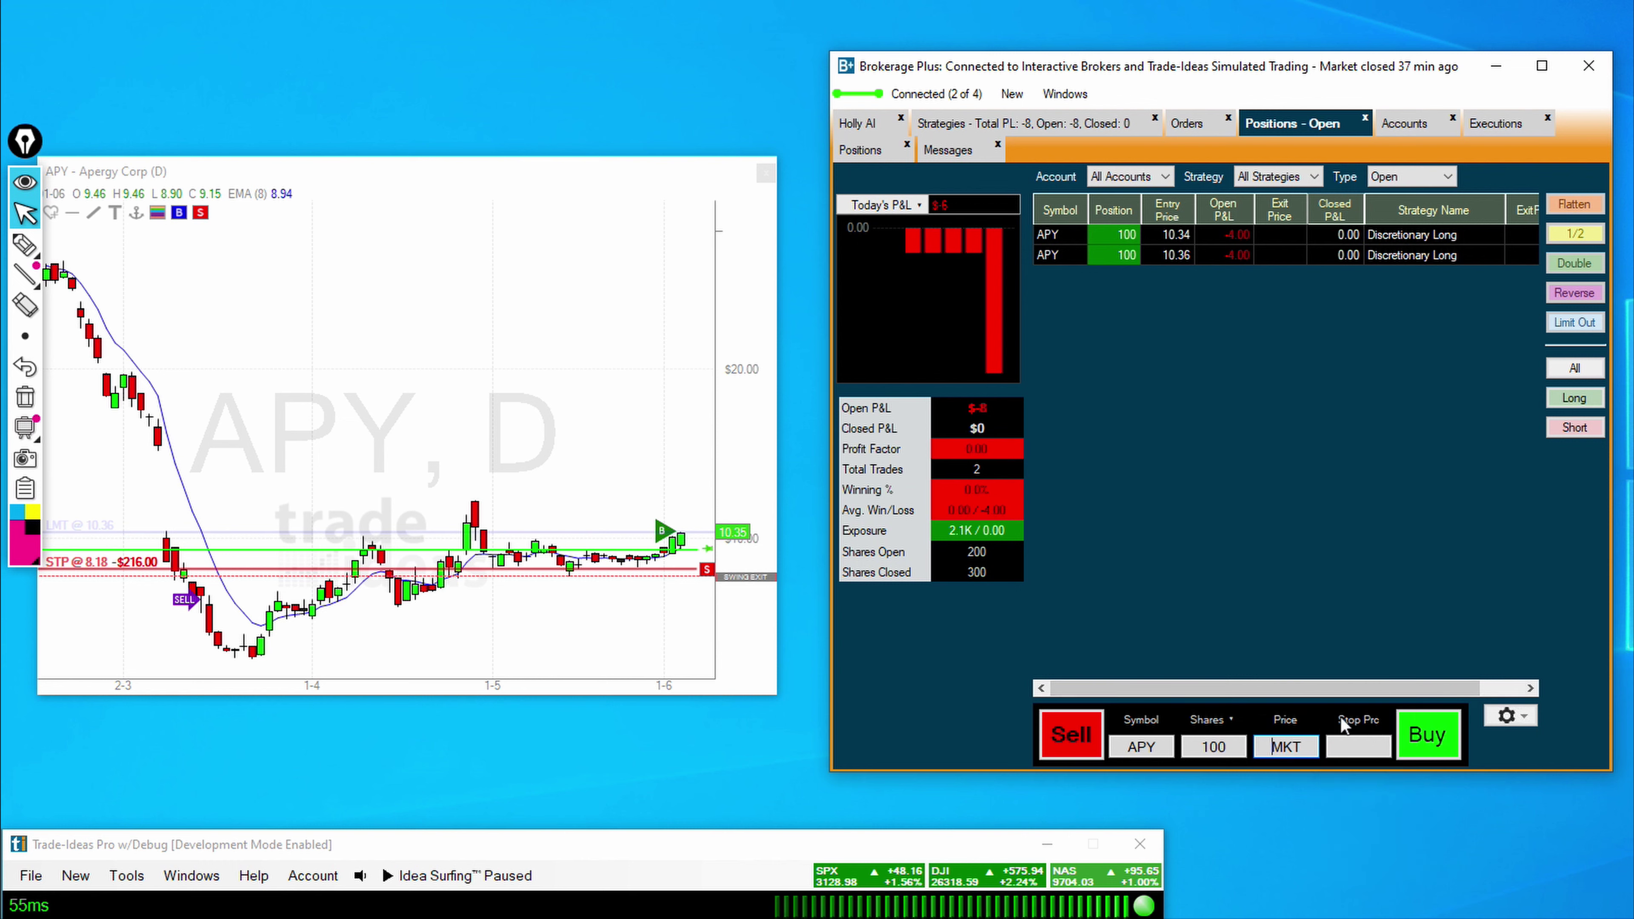
left_click(1345, 750)
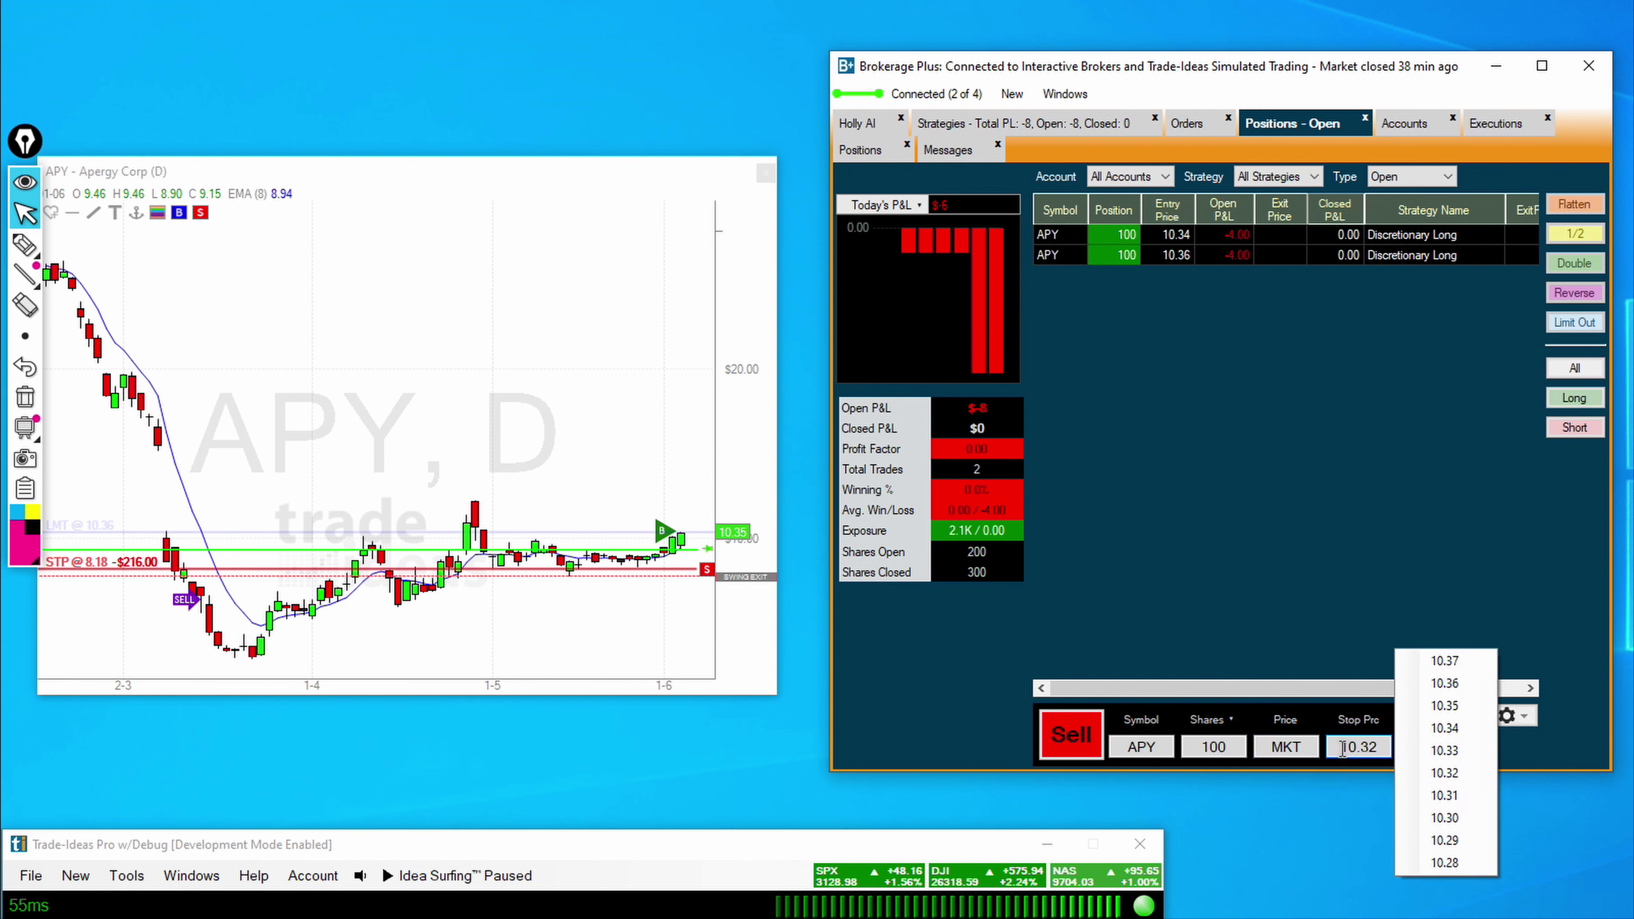
Submit a 9.99 APY sell stop, then lower it on the chart to 9.15, risking $121.
left_click(1436, 757)
type("9")
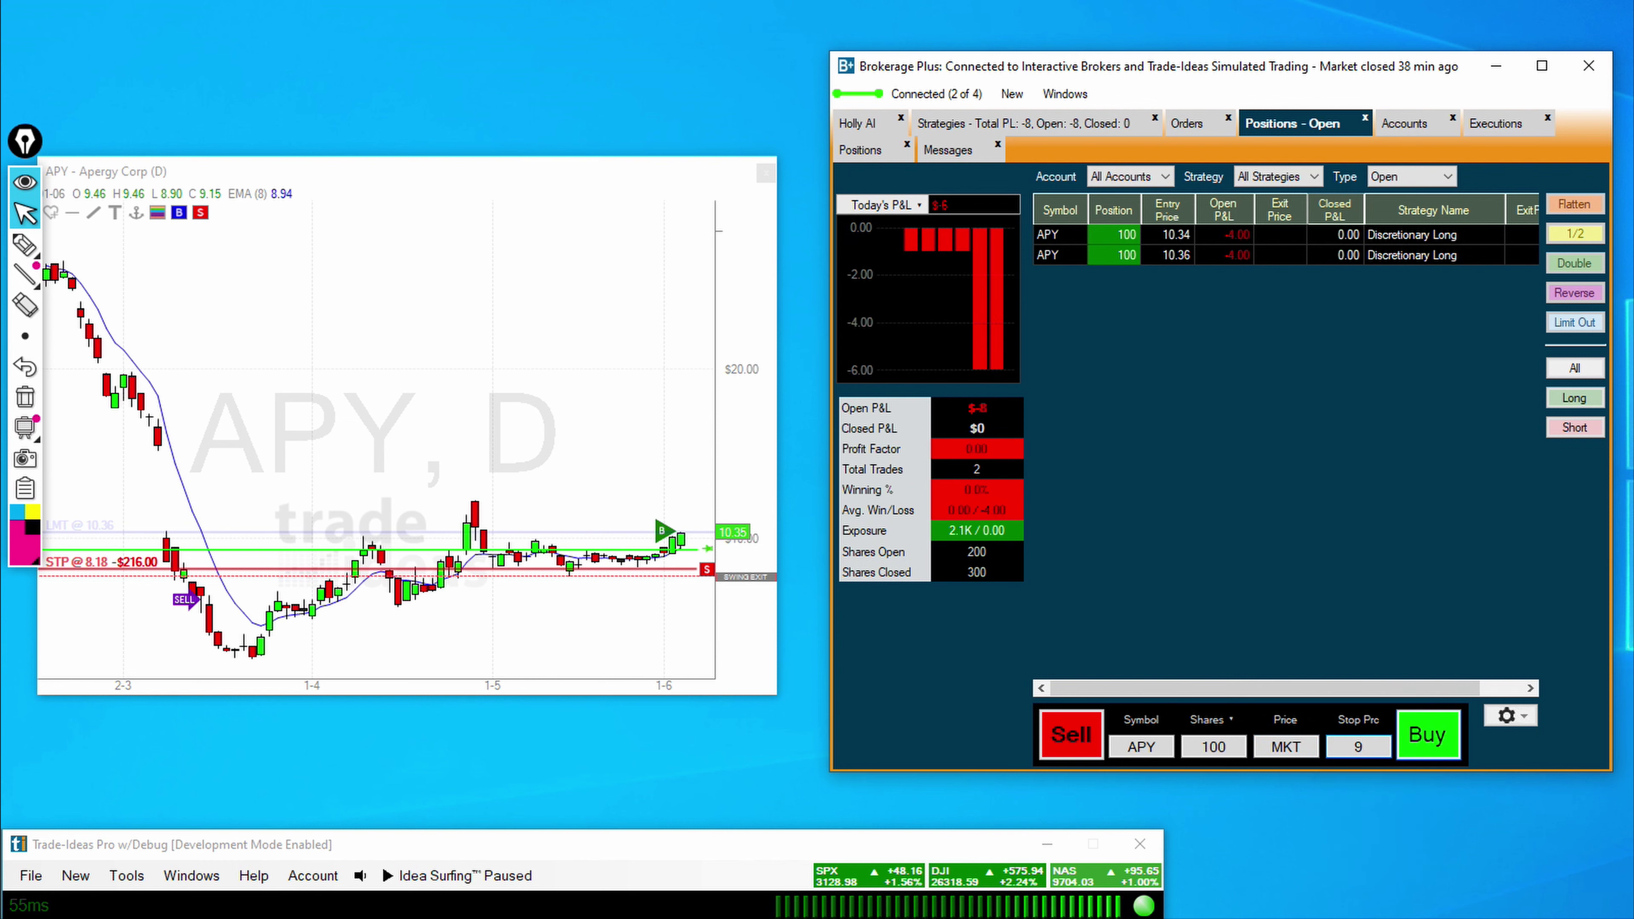
type(".99")
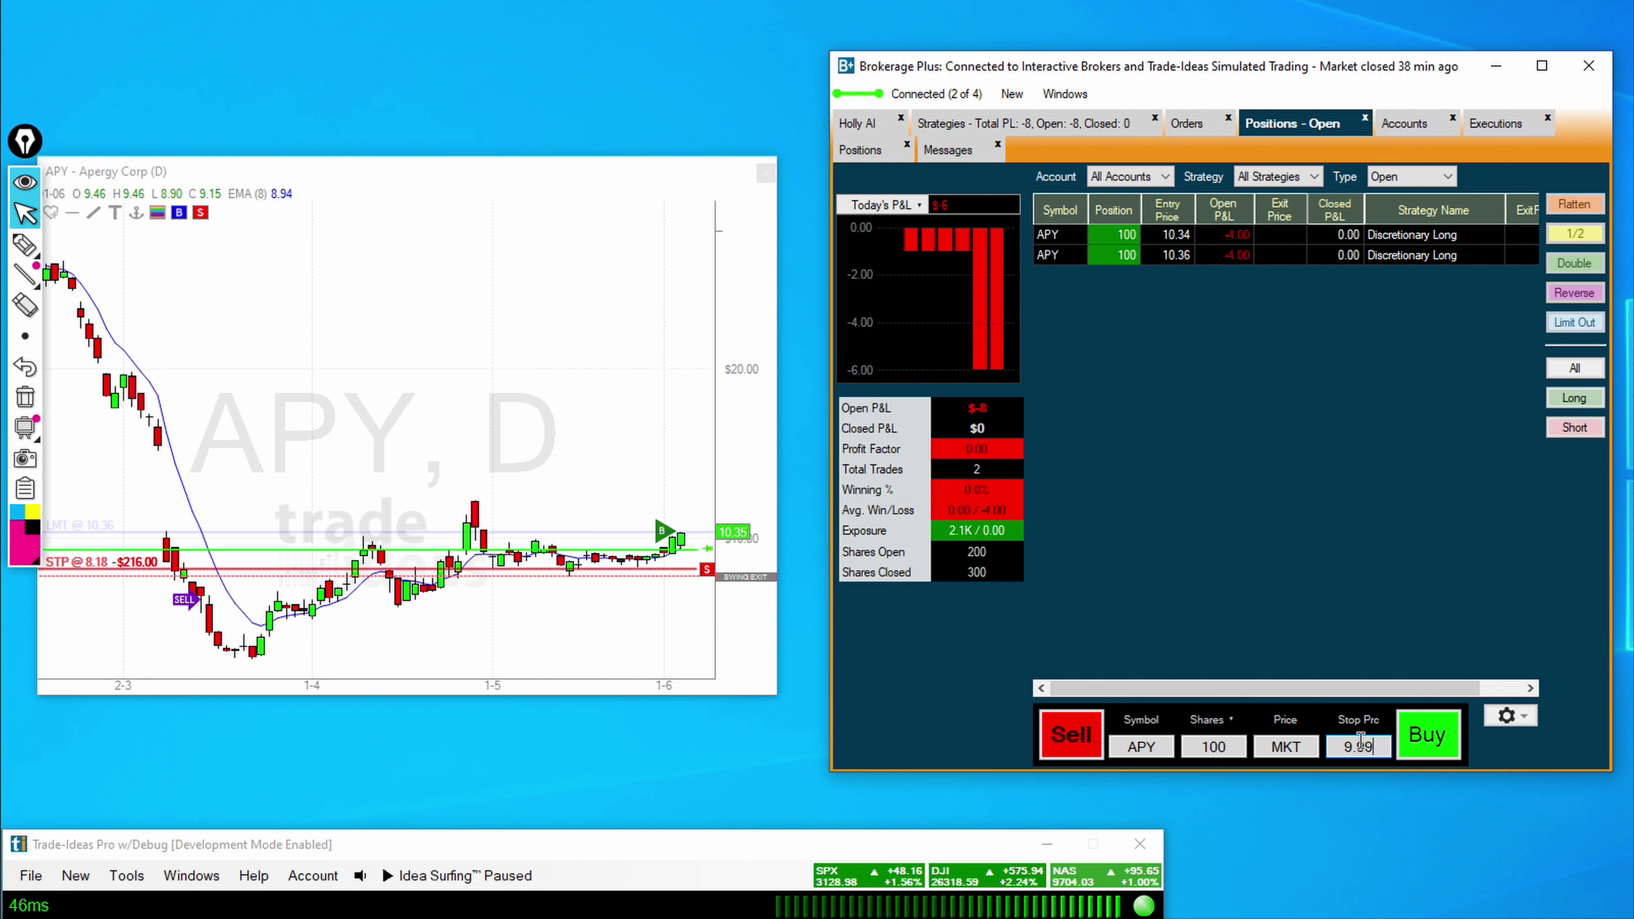
left_click(1055, 741)
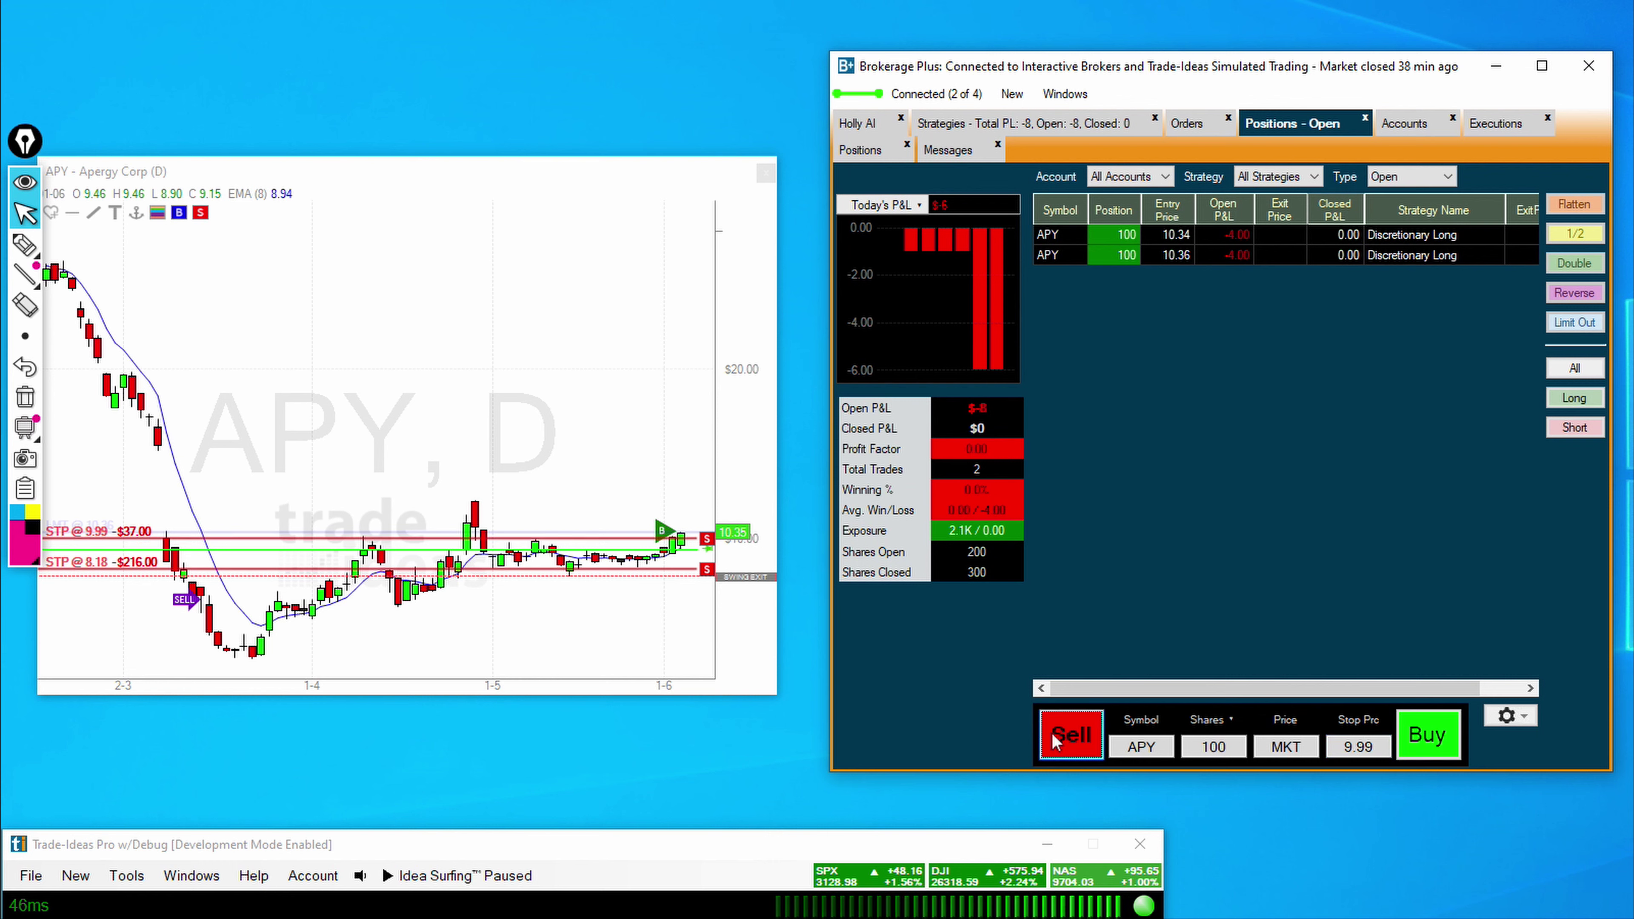
left_click_drag(556, 536, 558, 552)
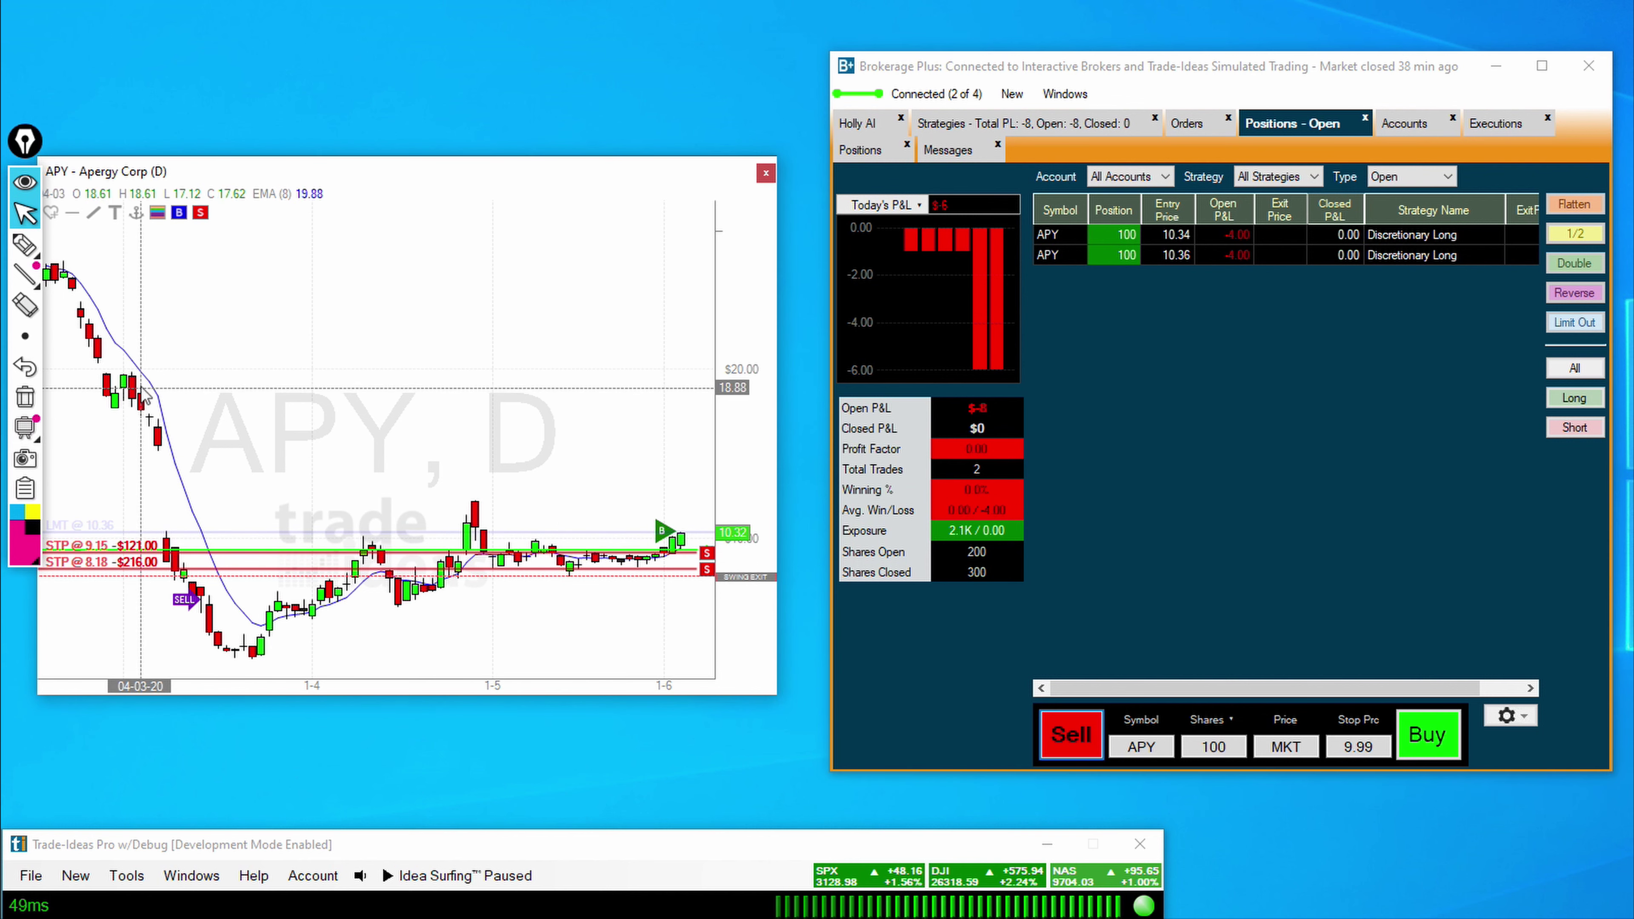
left_click(24, 245)
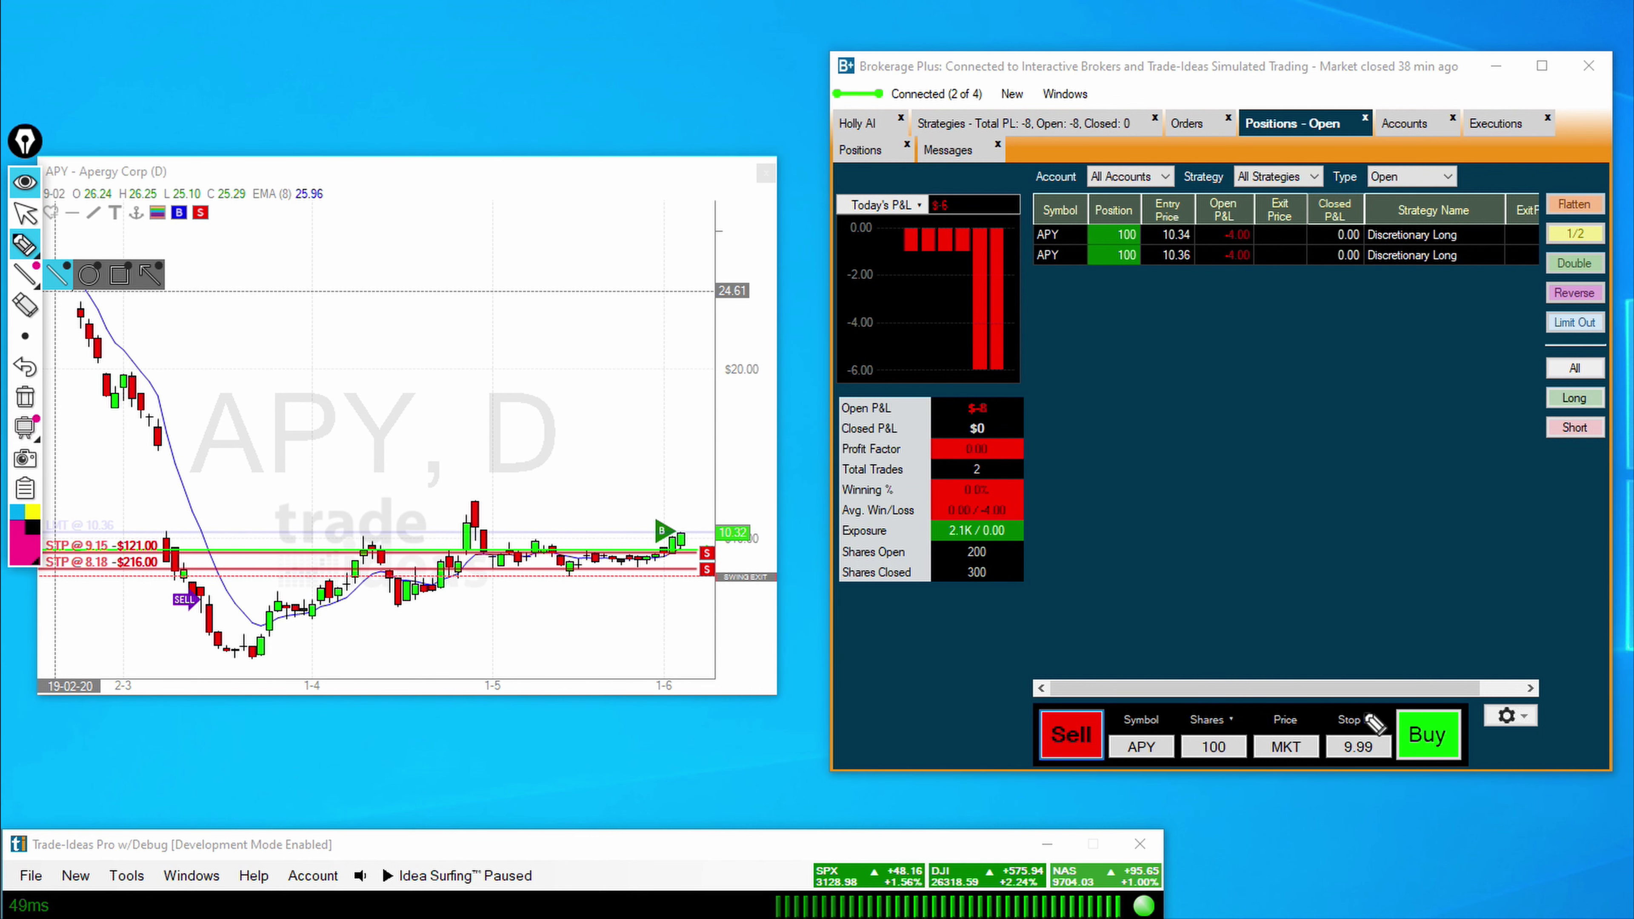
mouse_move(1316, 600)
left_mouse_down()
mouse_move(1311, 672)
mouse_move(1287, 697)
left_mouse_up()
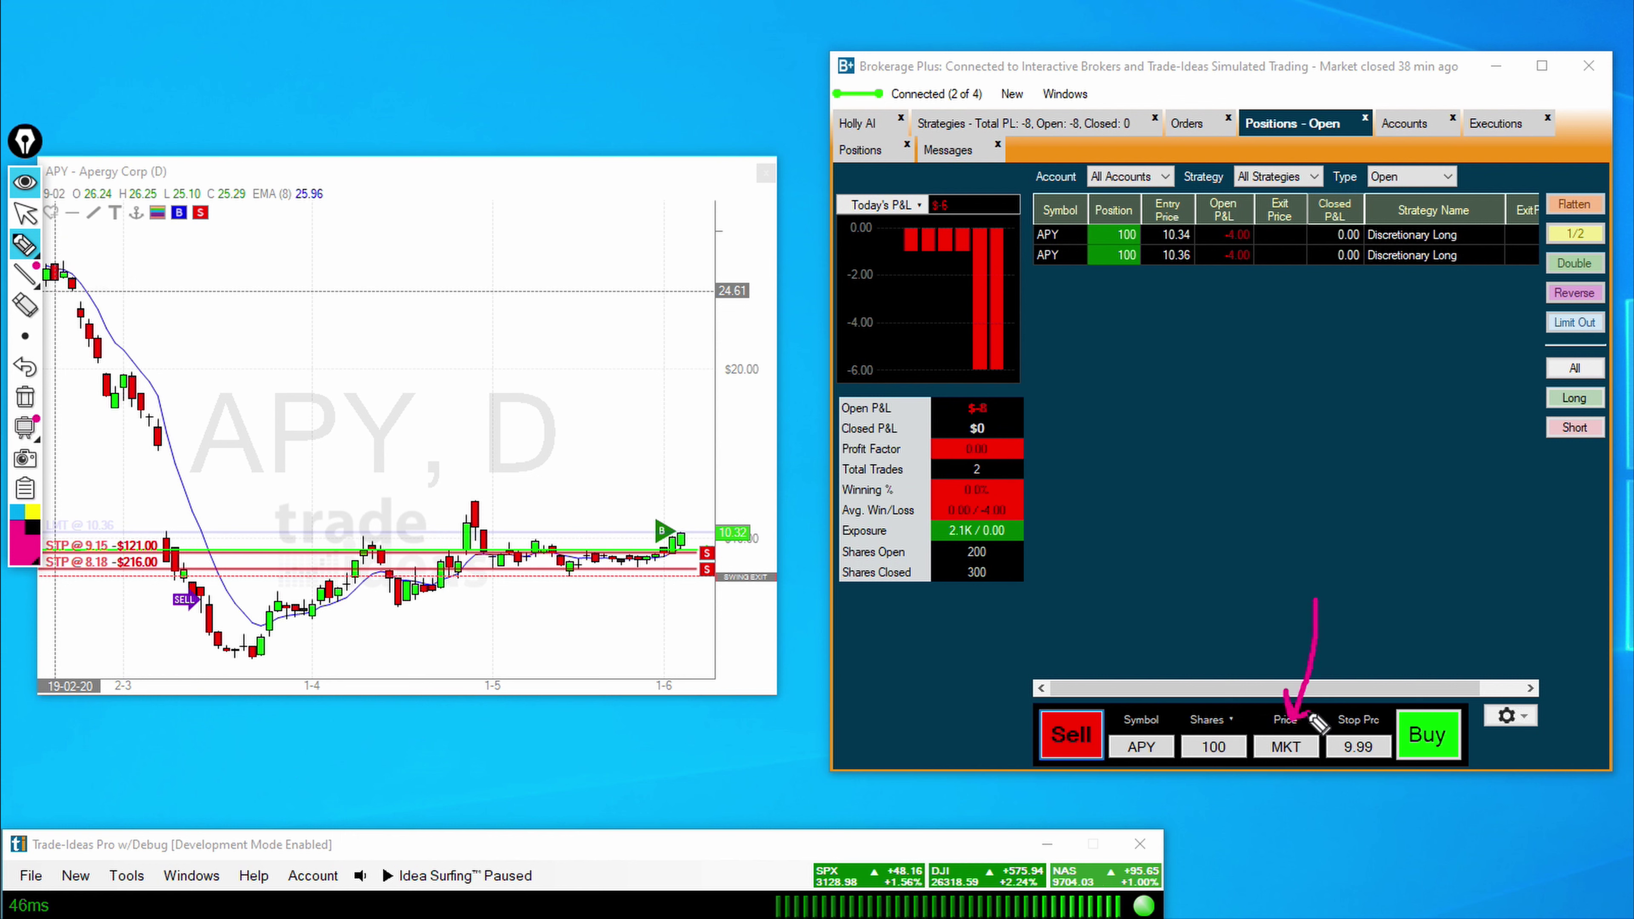
key("Escape")
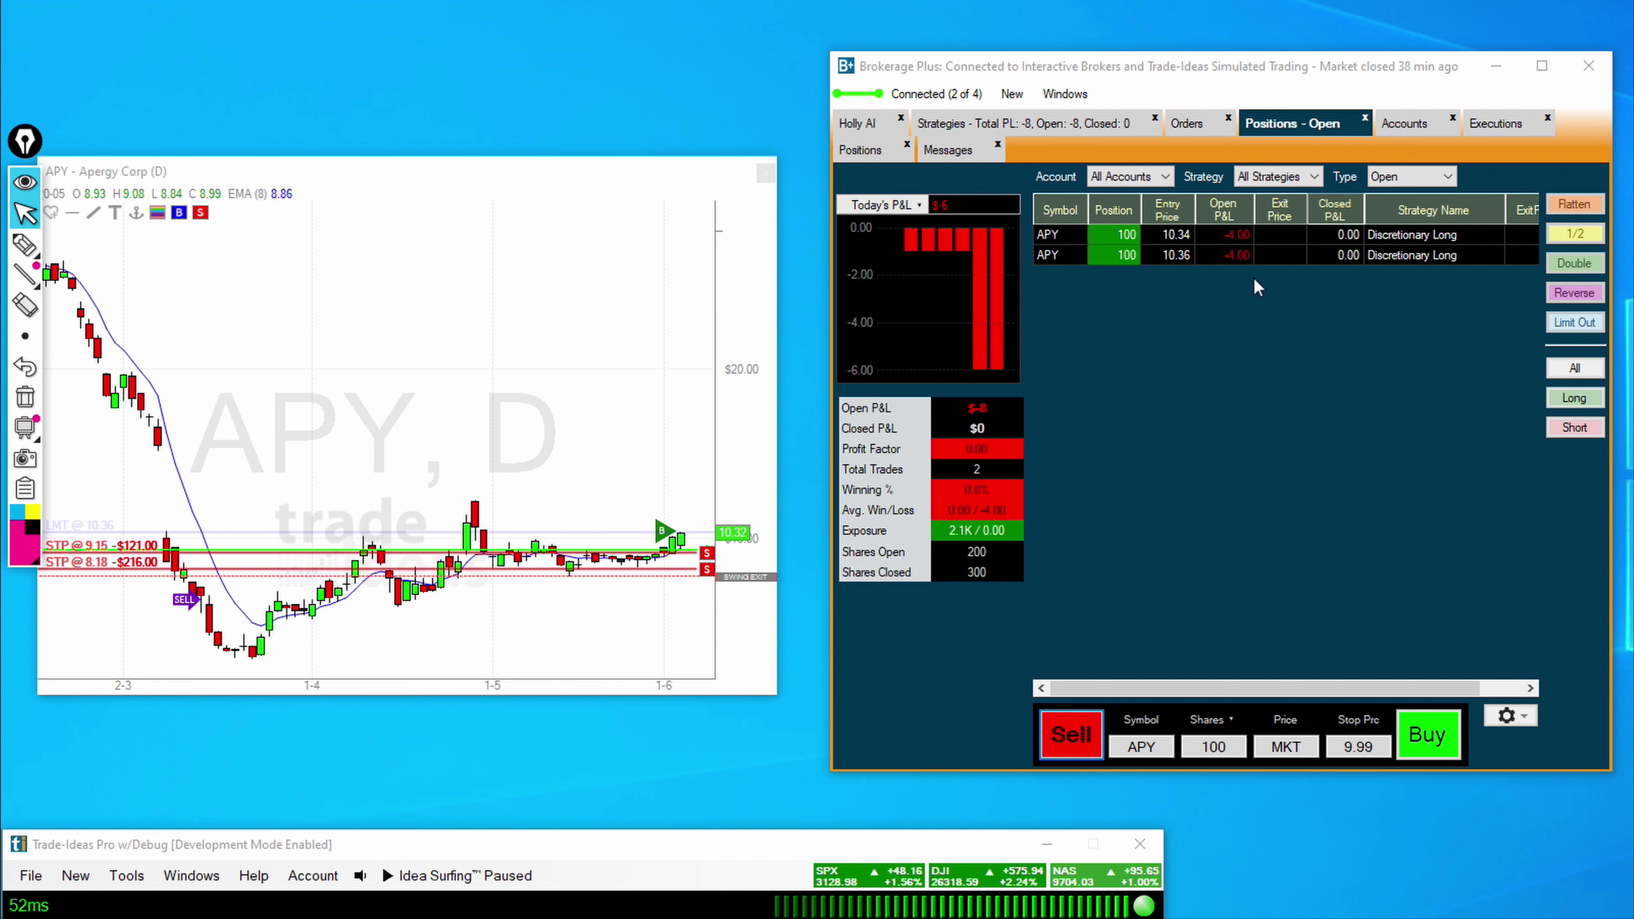
Open and then dismiss the action menu for the first APY position.
right_click(1233, 238)
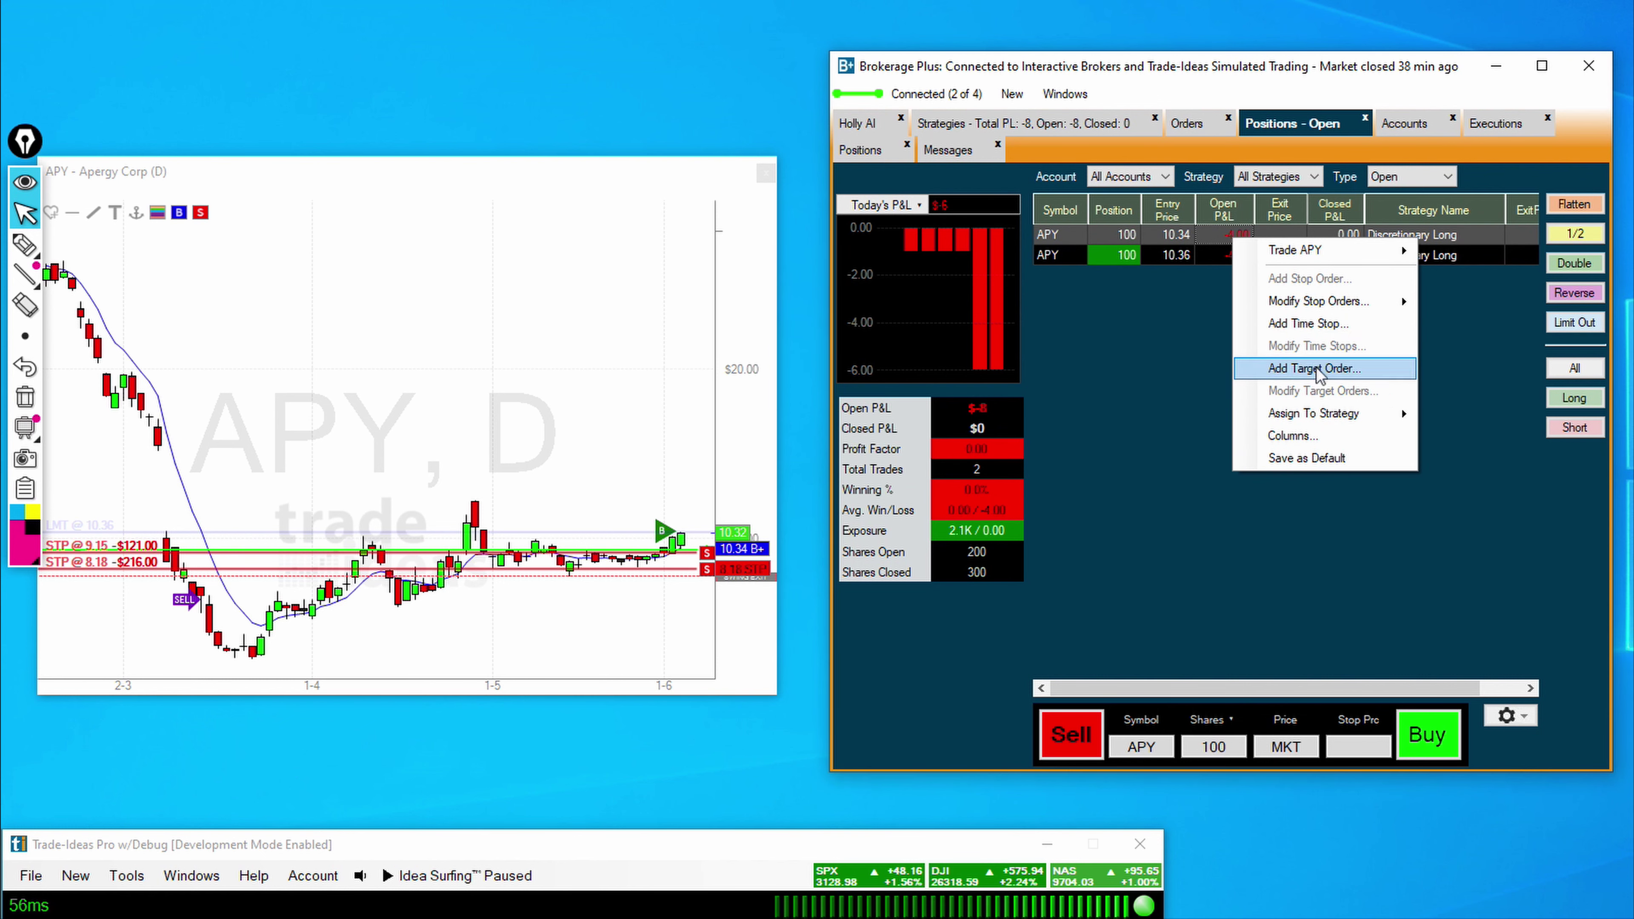
left_click(1074, 379)
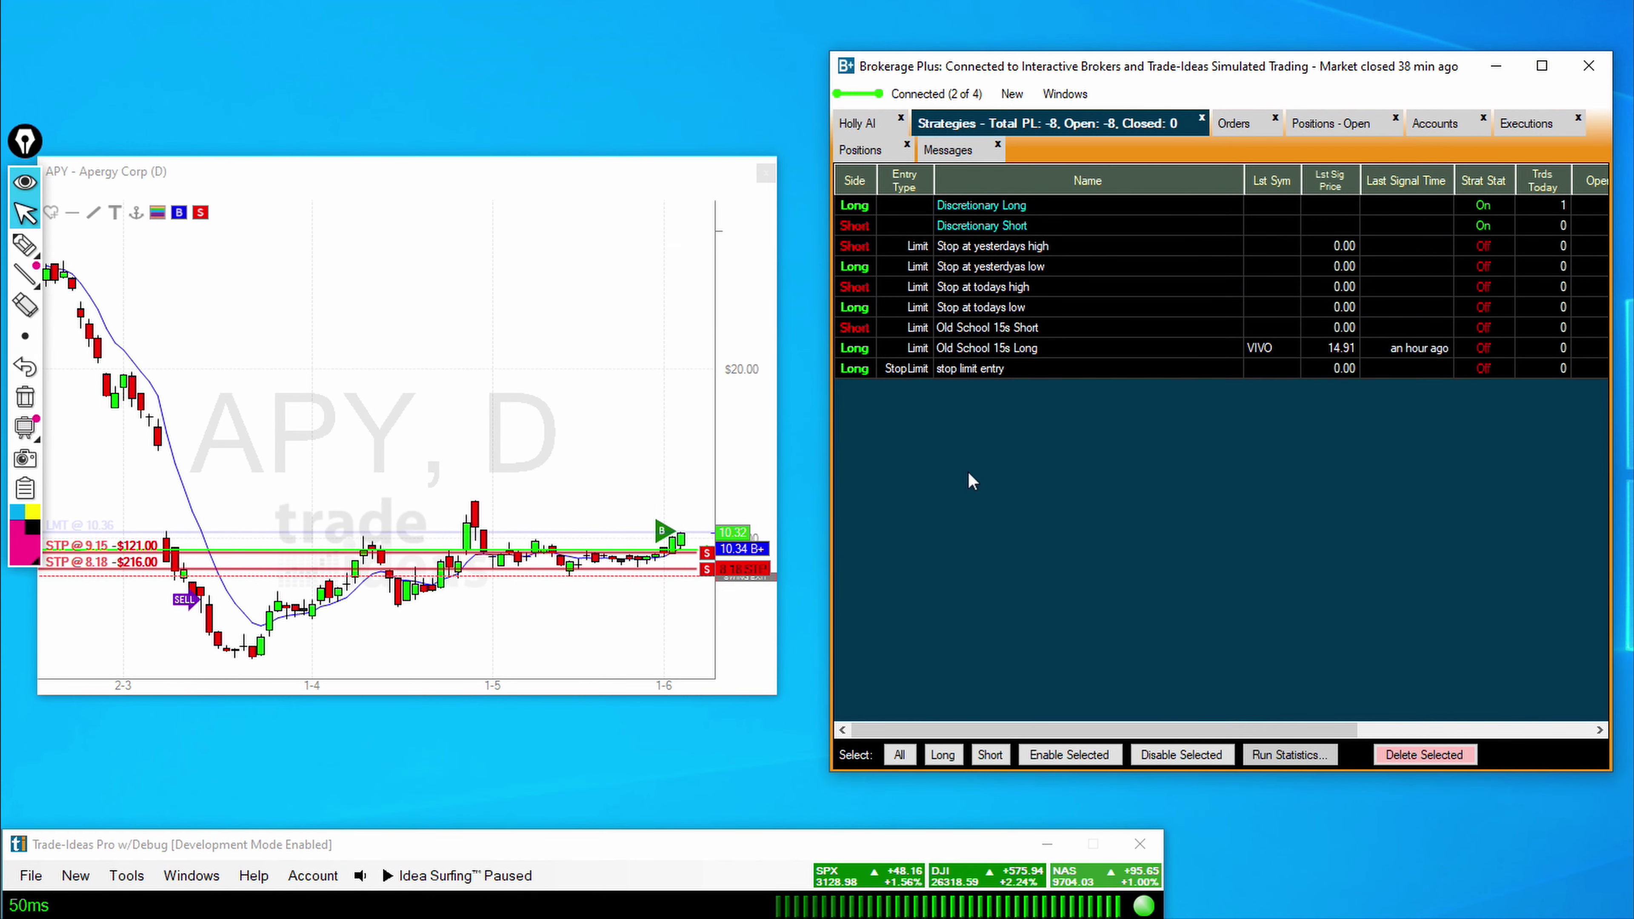
left_click_drag(1111, 219, 1112, 374)
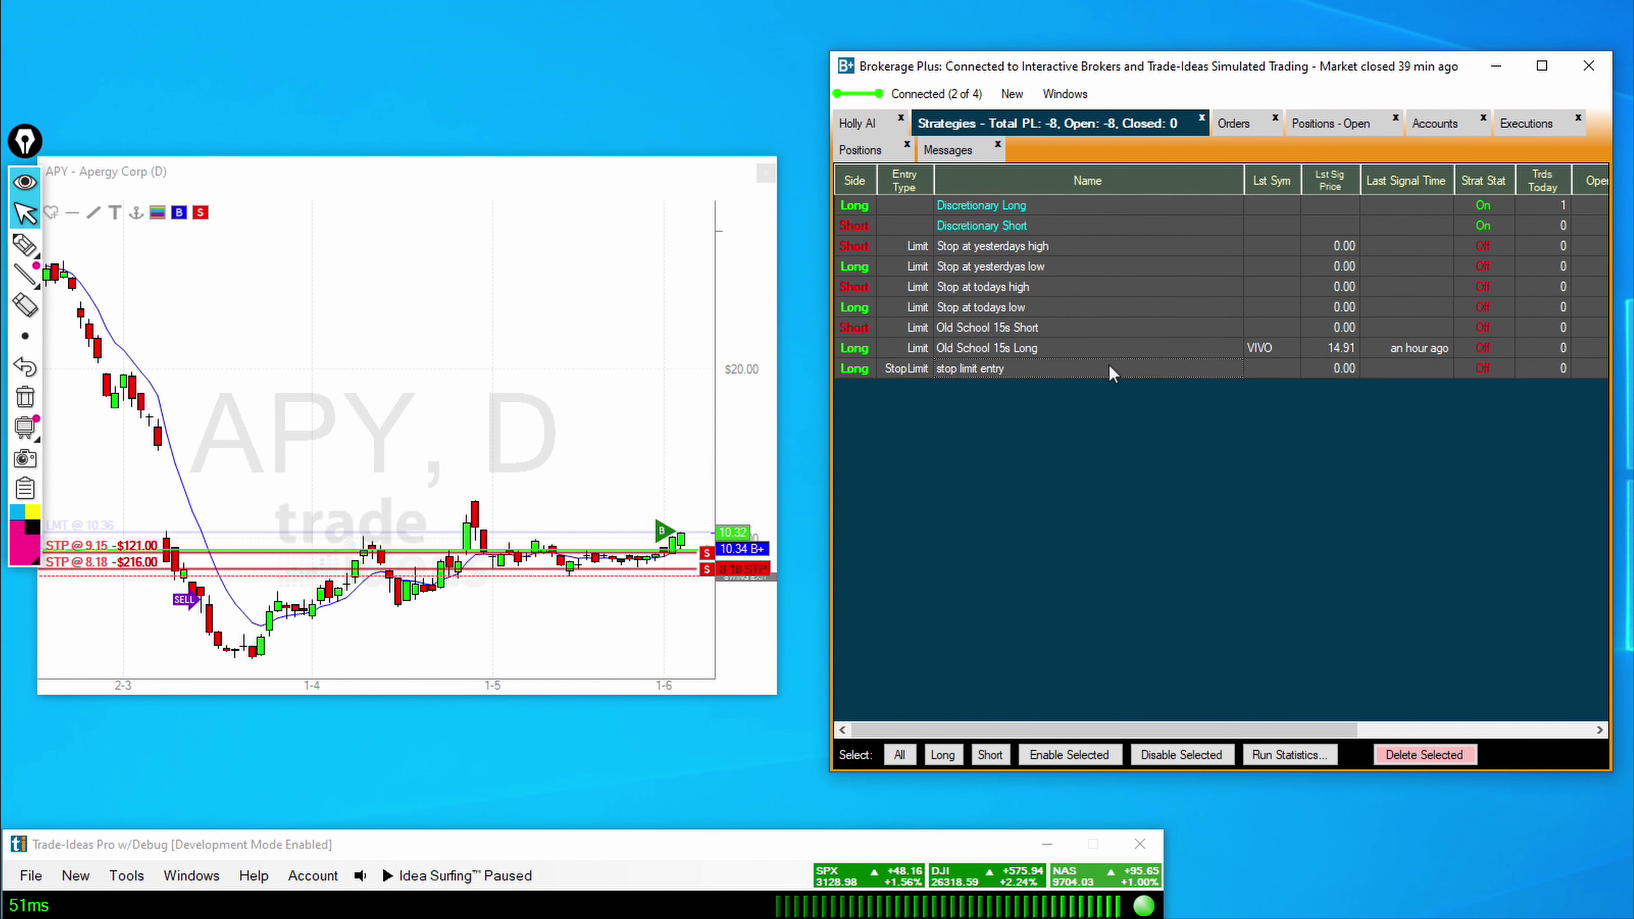
left_click_drag(1062, 207, 1068, 226)
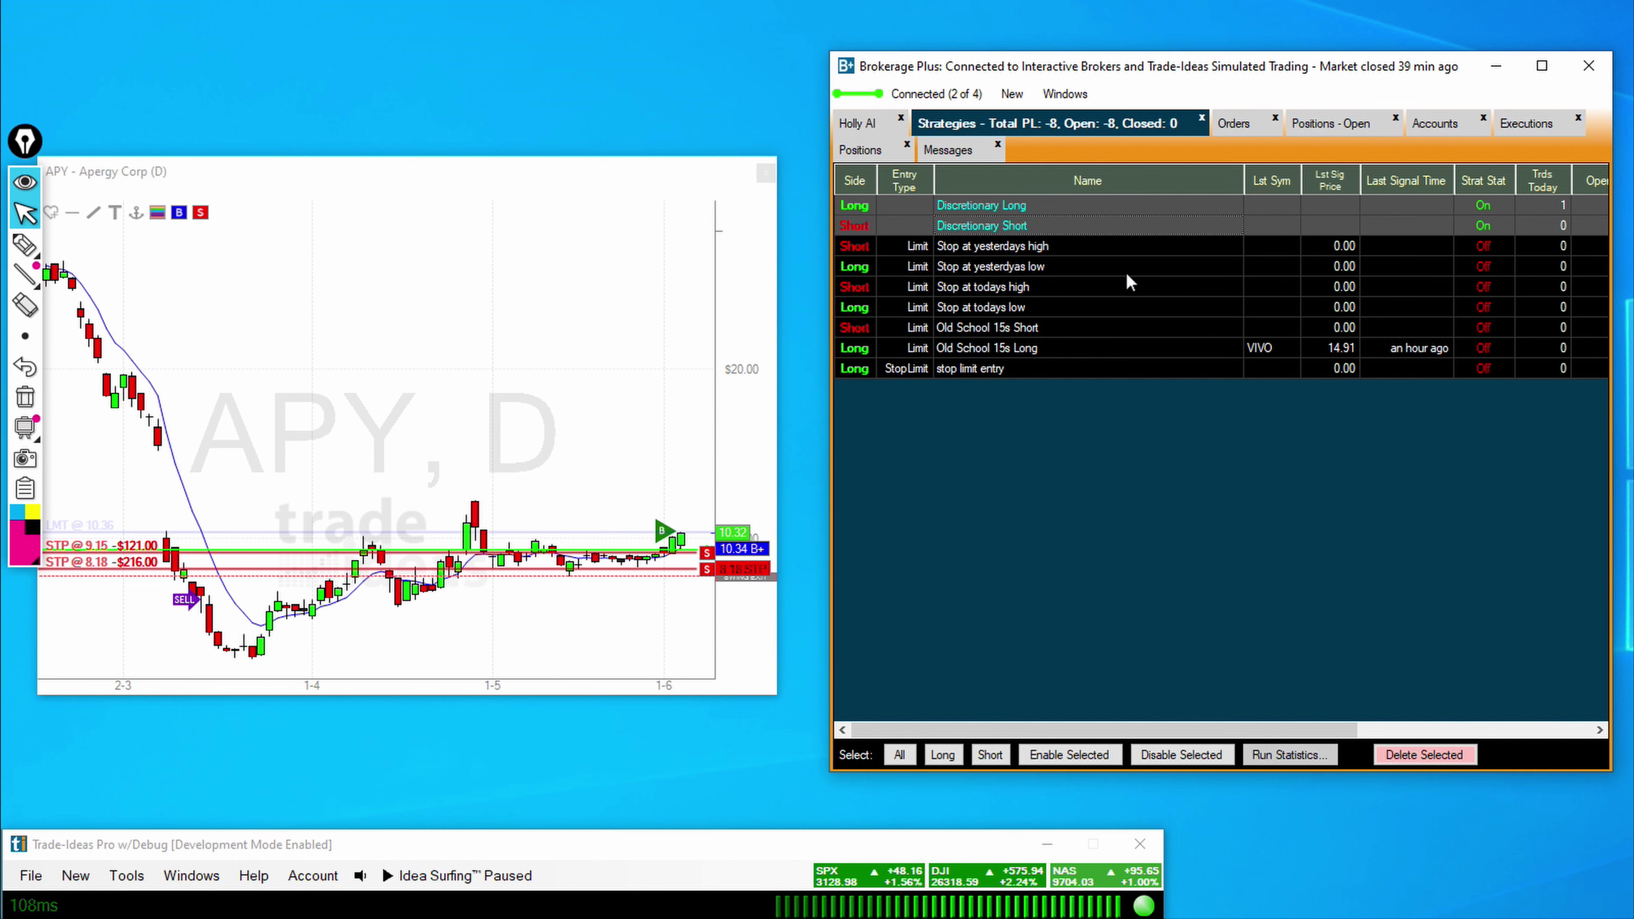
left_click_drag(1288, 730, 1439, 730)
left_click(1356, 205)
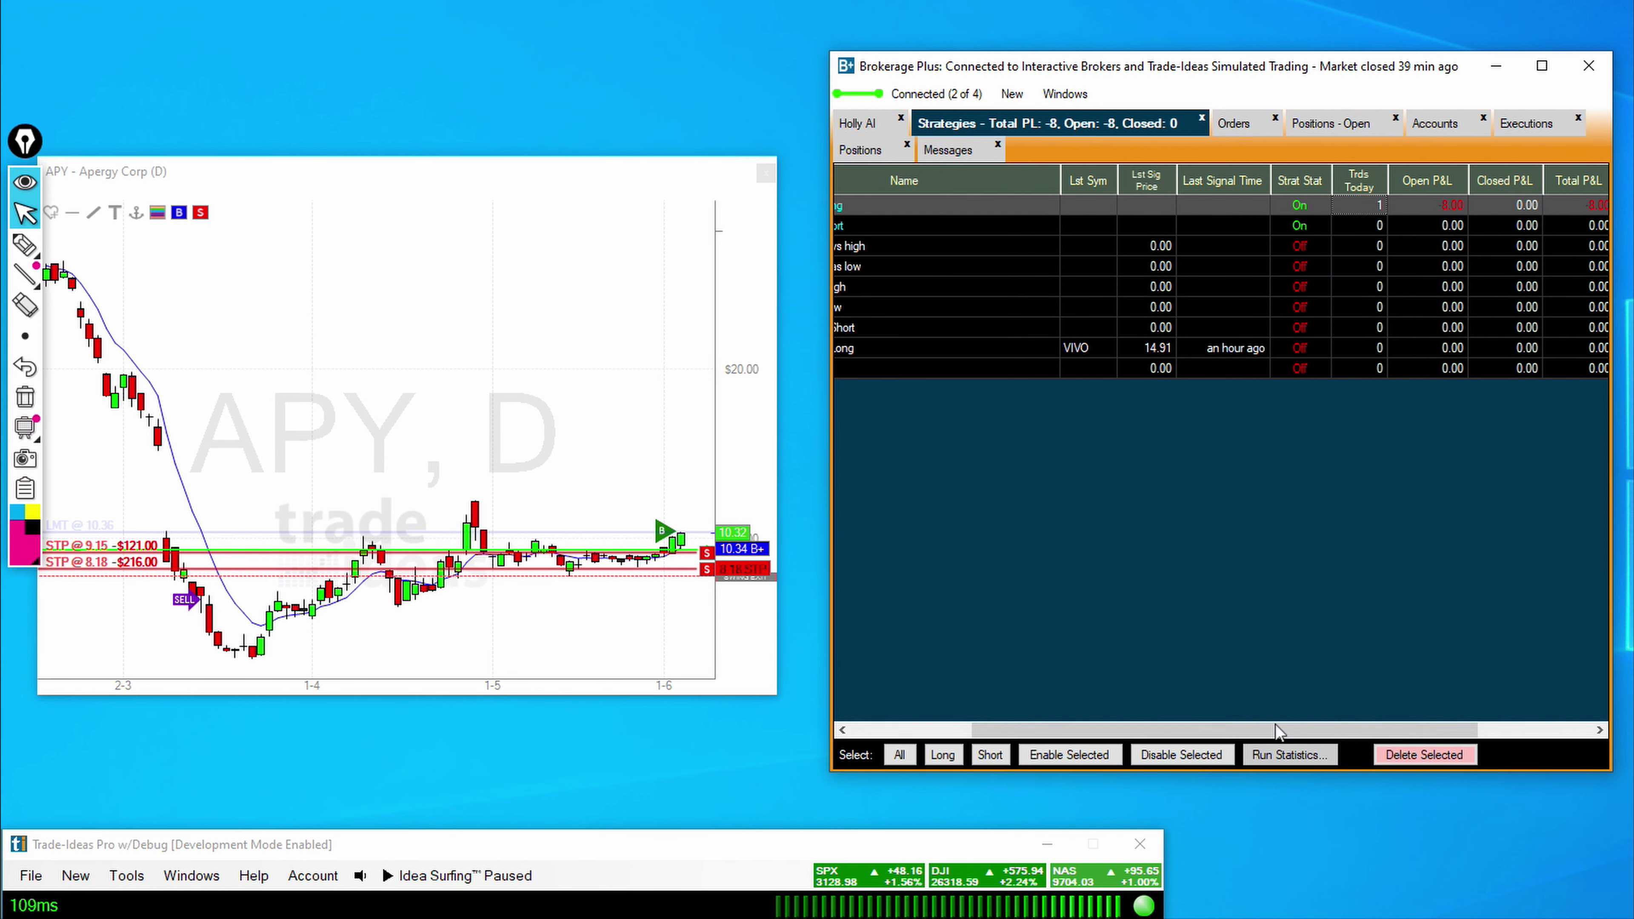
left_click_drag(1306, 731, 1084, 739)
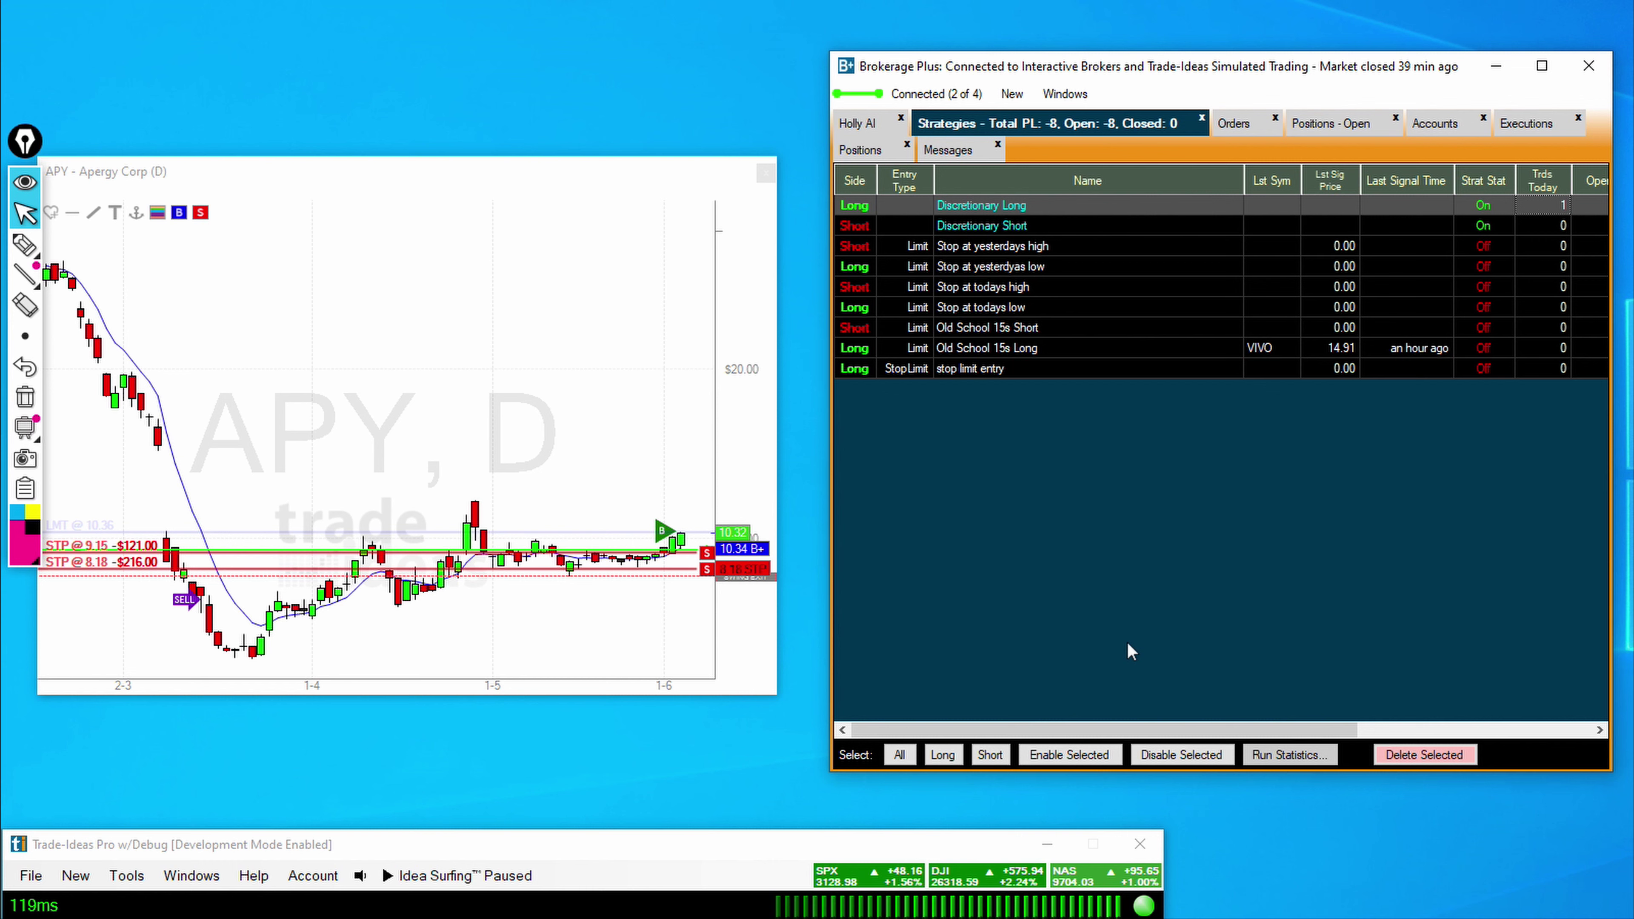
Create a new trading strategy named 'test'.
right_click(1163, 482)
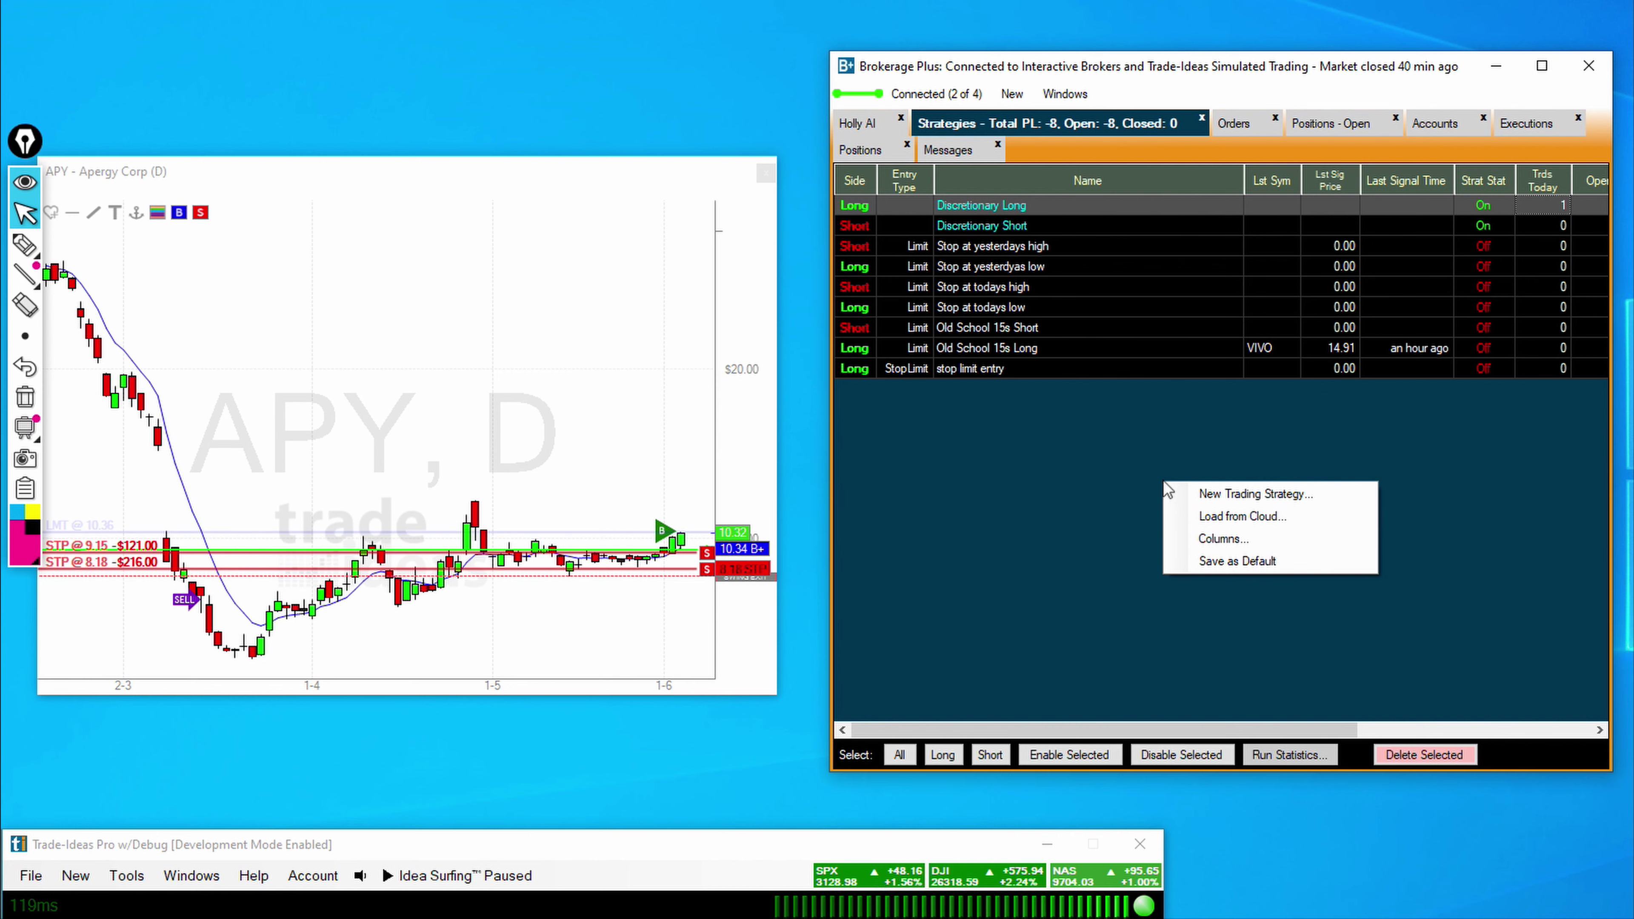
left_click(1221, 499)
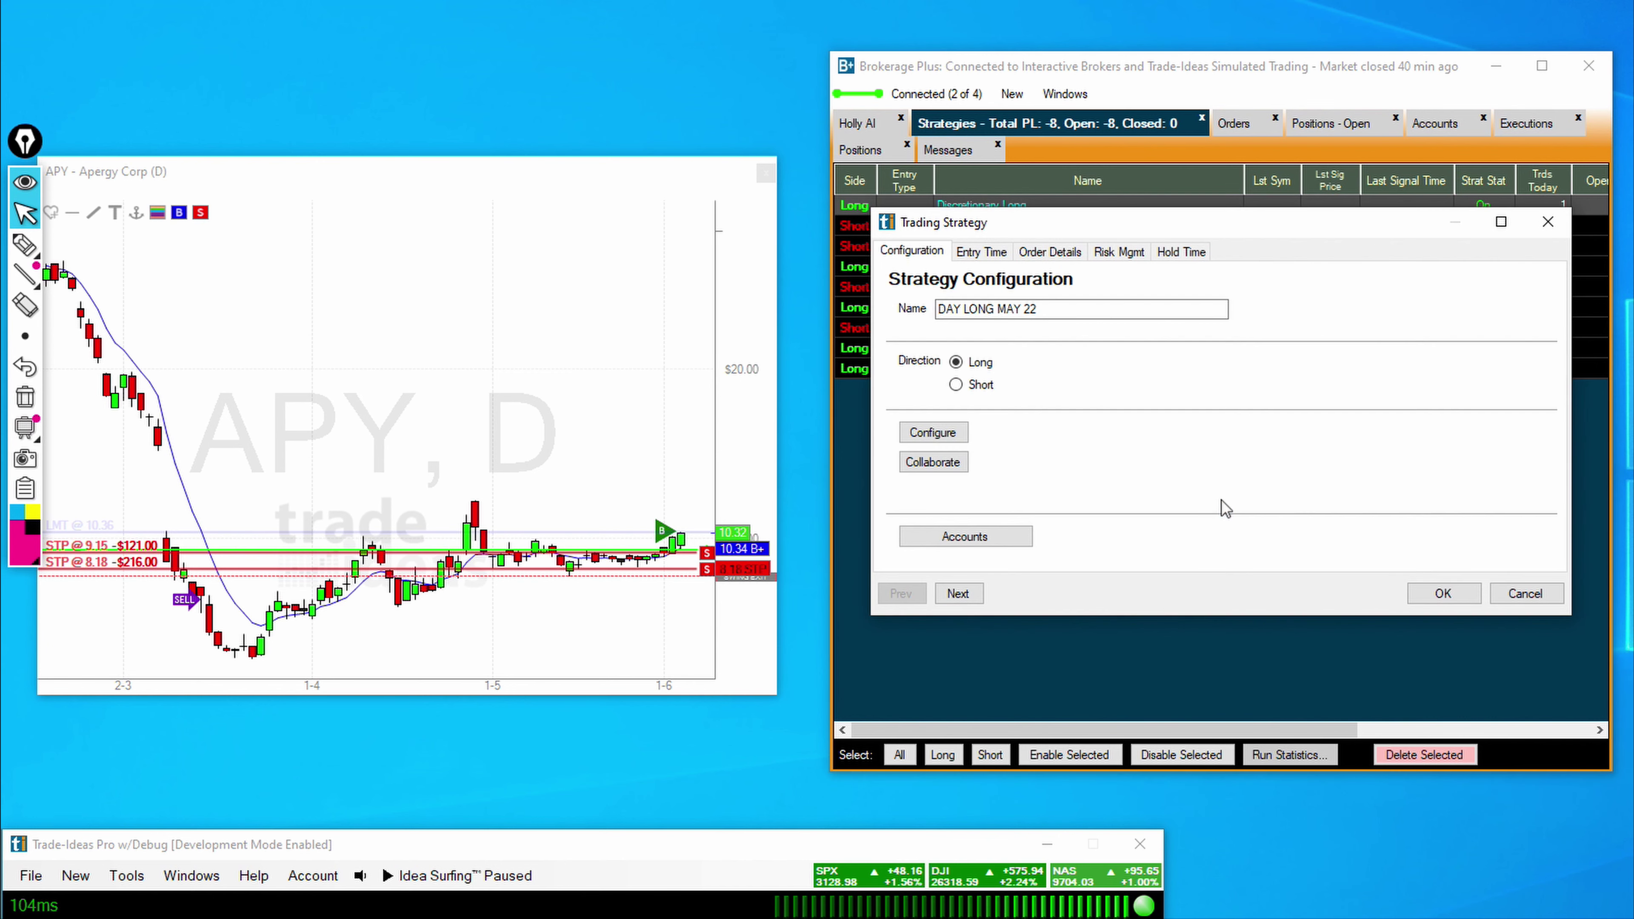
left_click_drag(1062, 310, 842, 316)
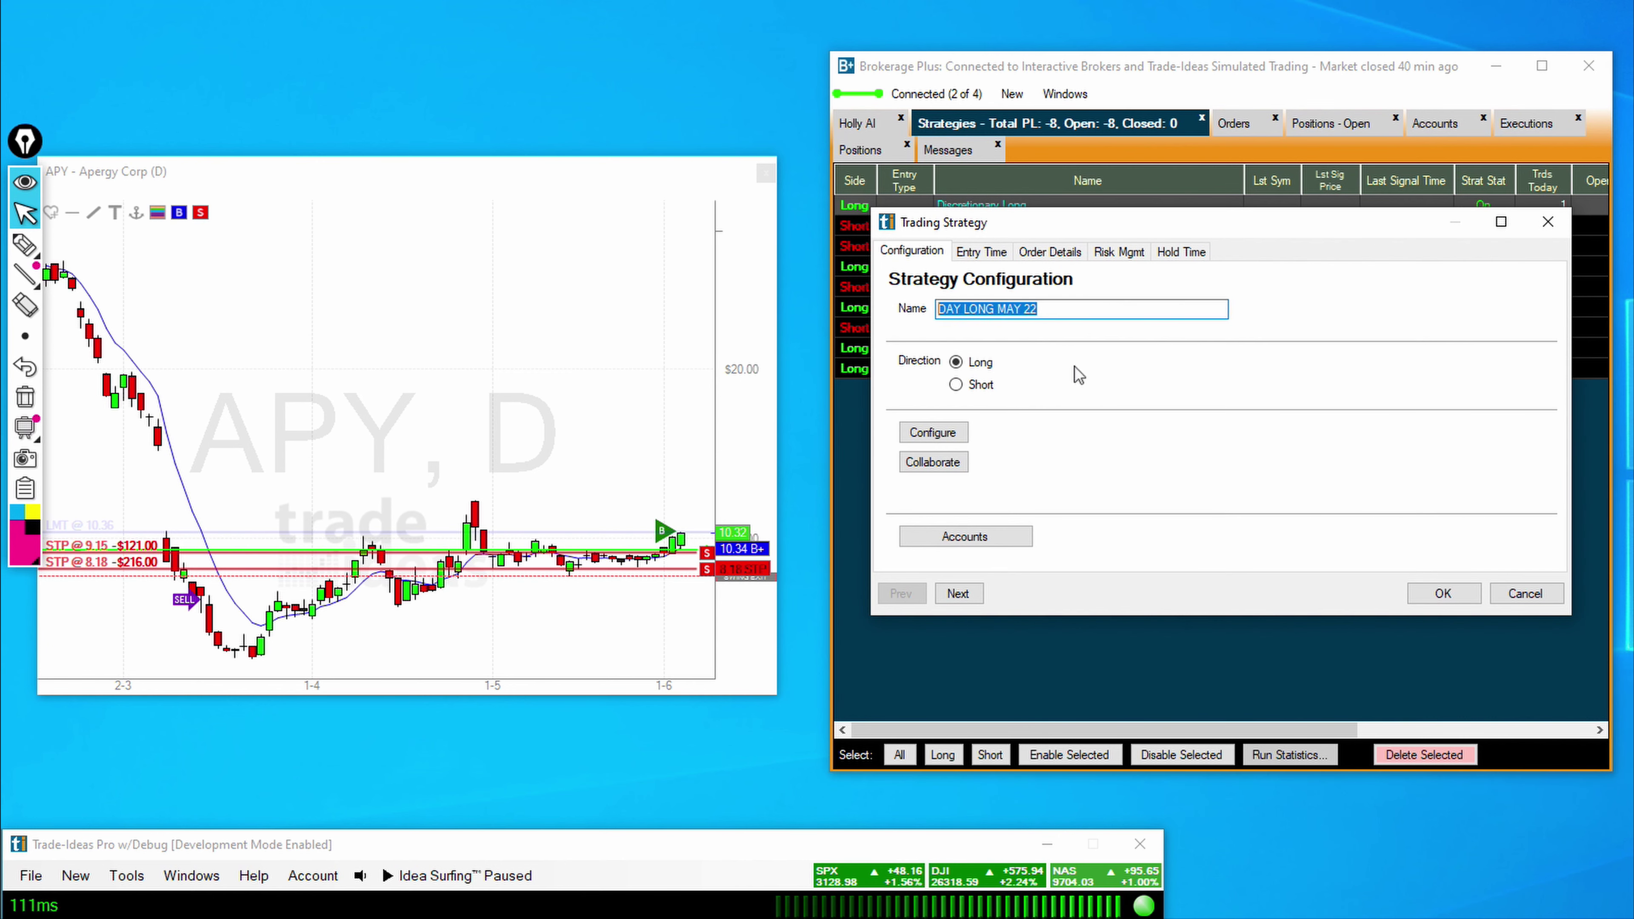
type("test")
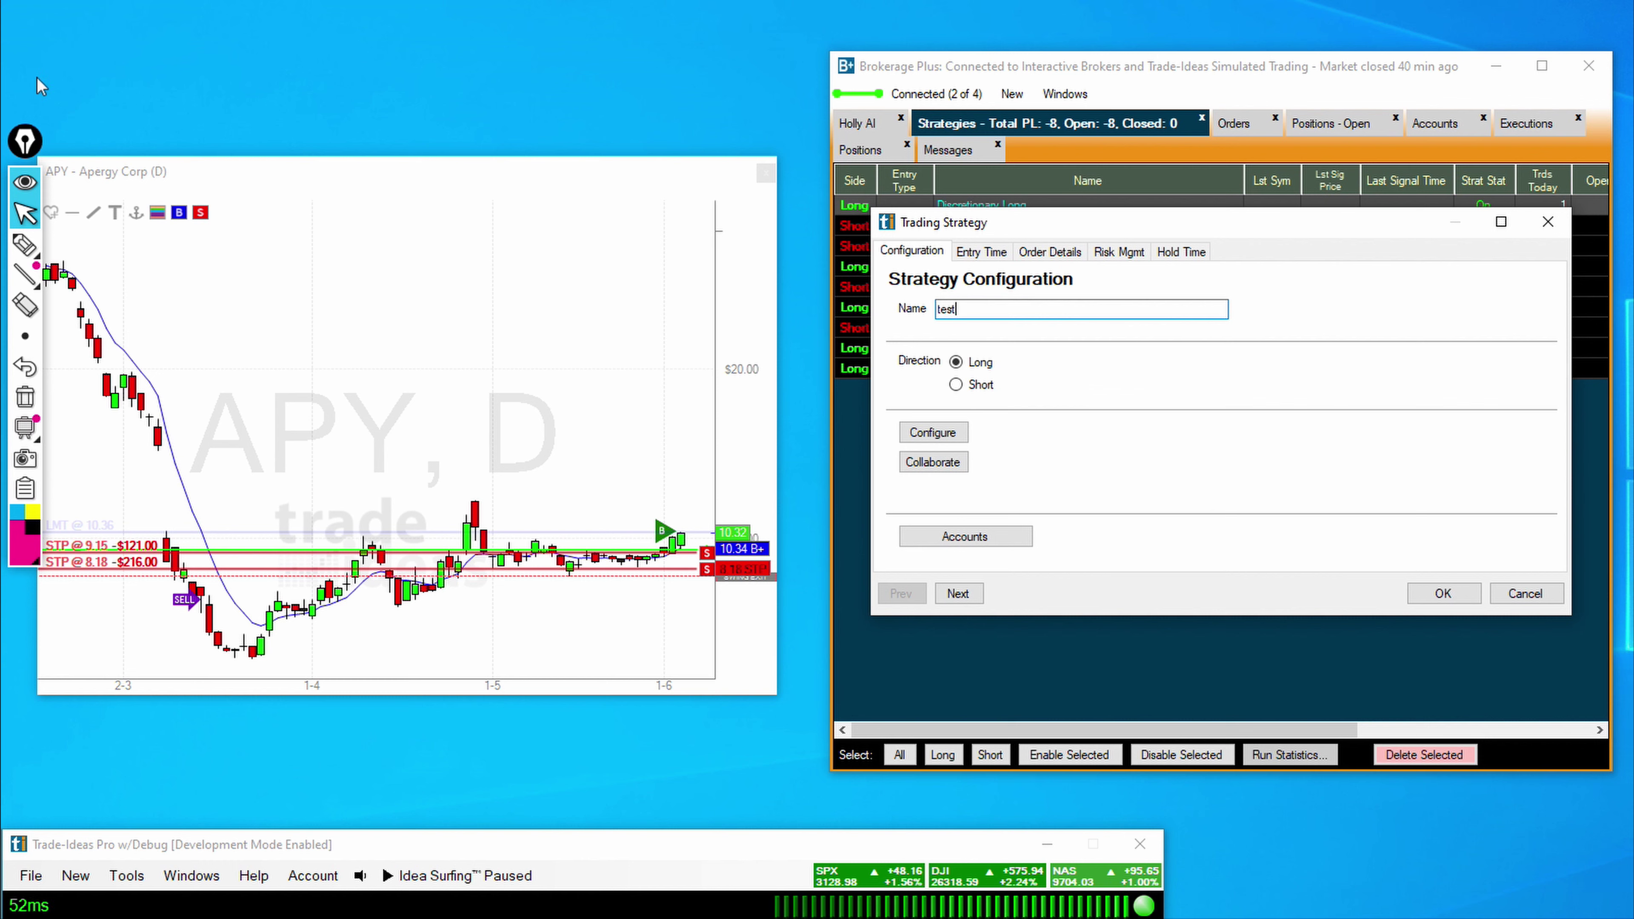
Mark the Order Details, Risk Mgmt and Hold Time settings with temporary annotations, then clear them.
left_click(24, 245)
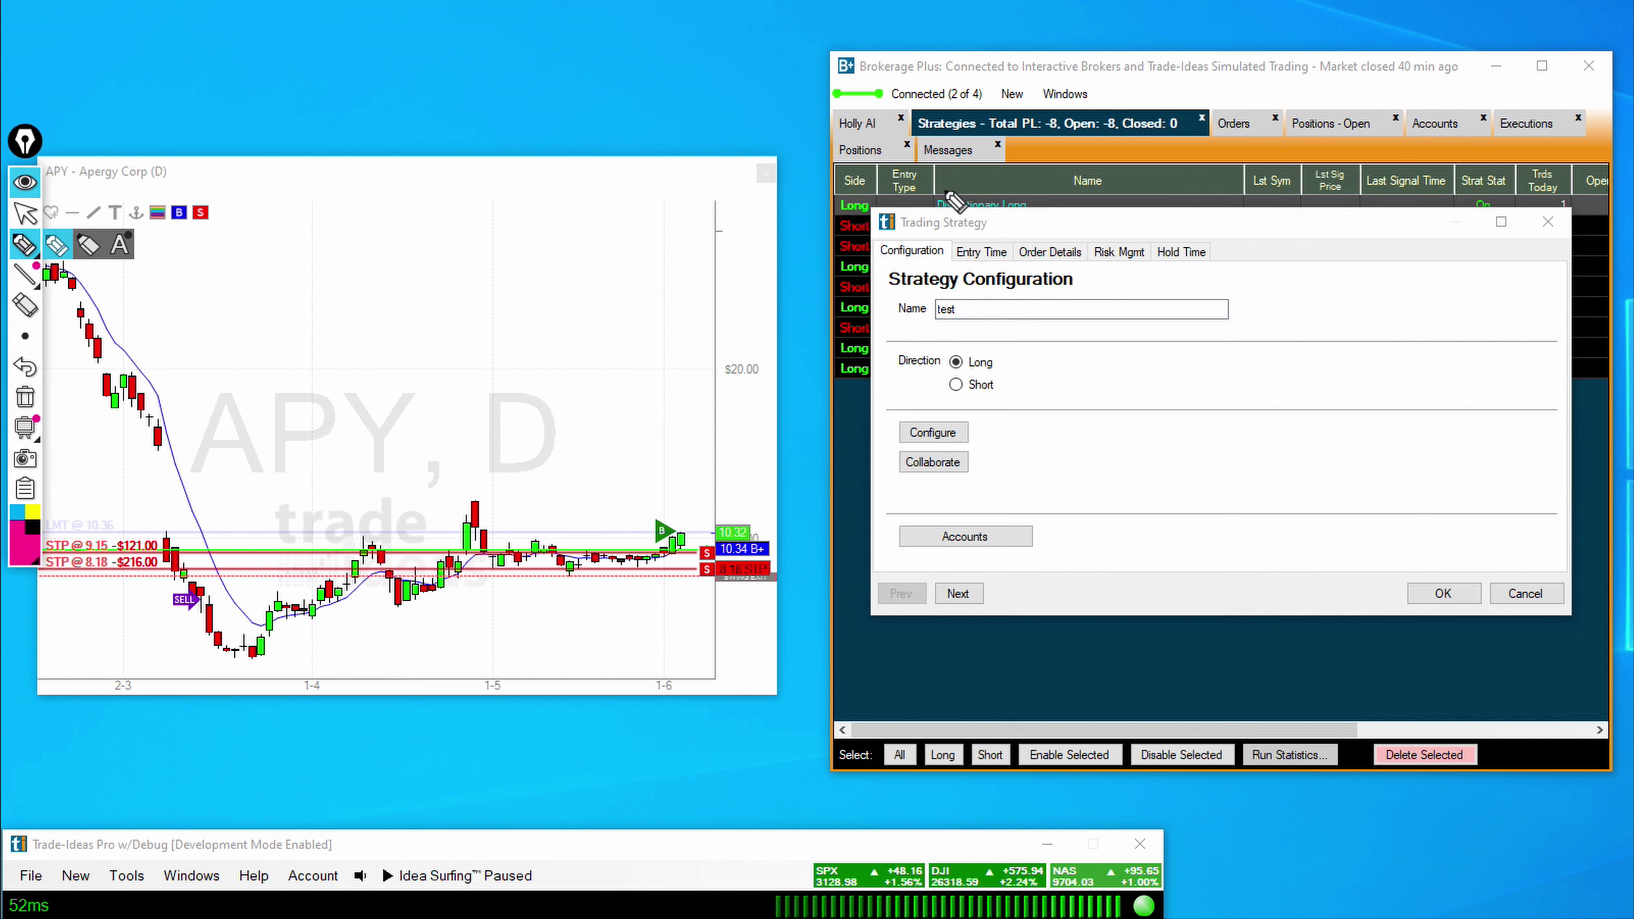
left_click_drag(945, 191, 931, 222)
left_click(995, 225)
left_click(1039, 234)
left_click(1121, 232)
left_click(1184, 234)
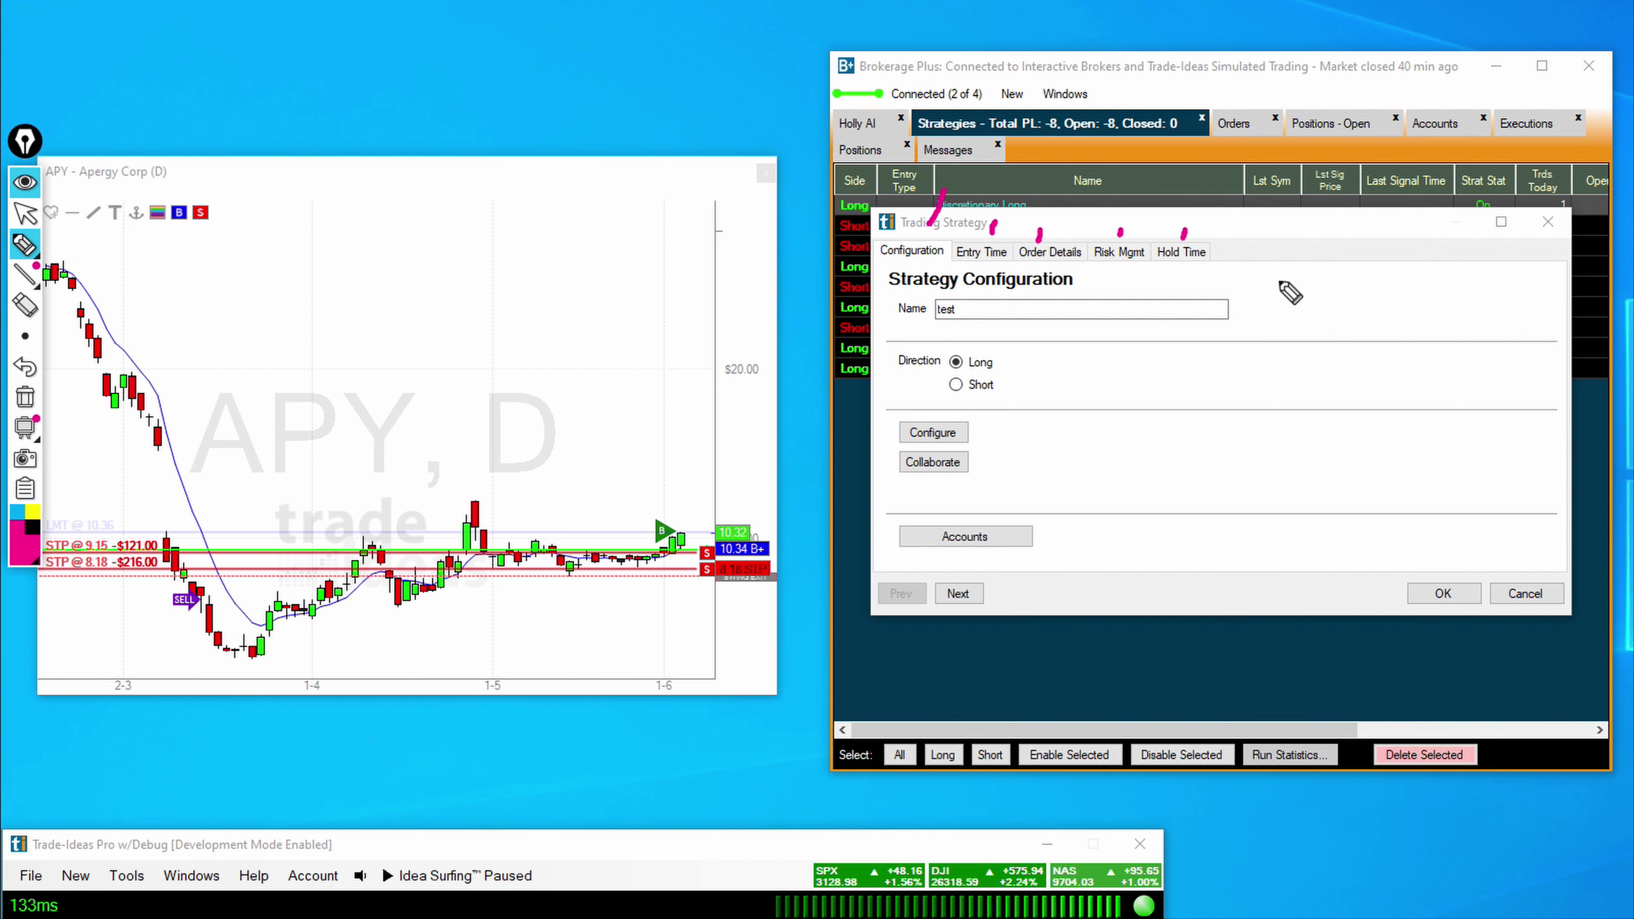
left_click(26, 397)
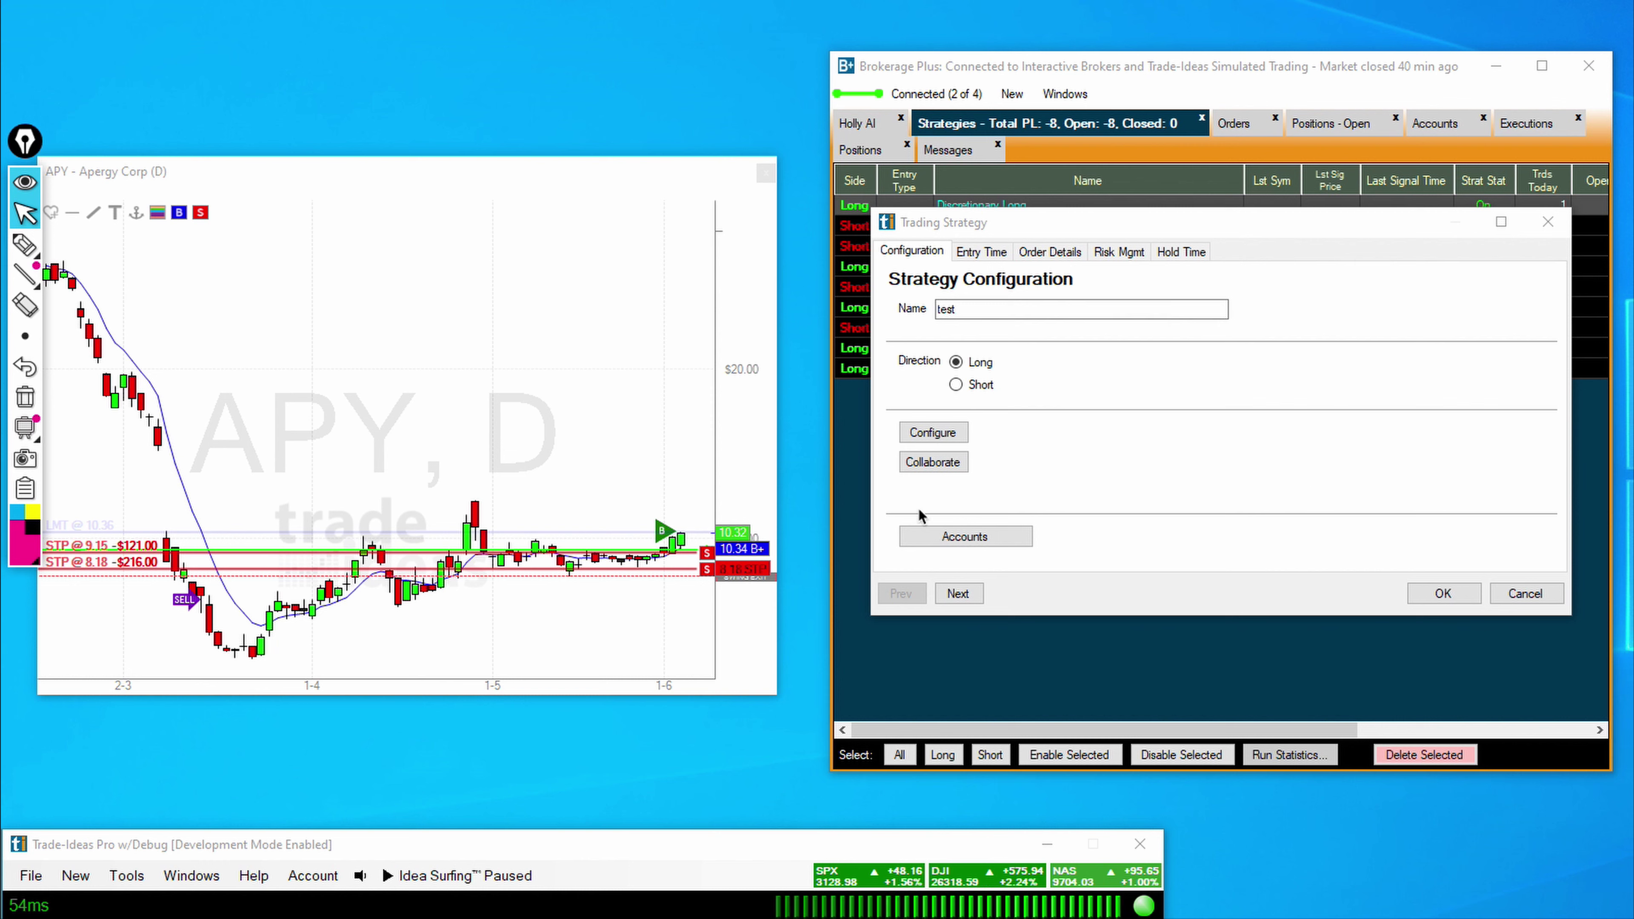
left_click(25, 245)
mouse_move(952, 421)
left_mouse_down()
mouse_move(1020, 477)
mouse_move(1000, 457)
mouse_move(957, 477)
left_mouse_up()
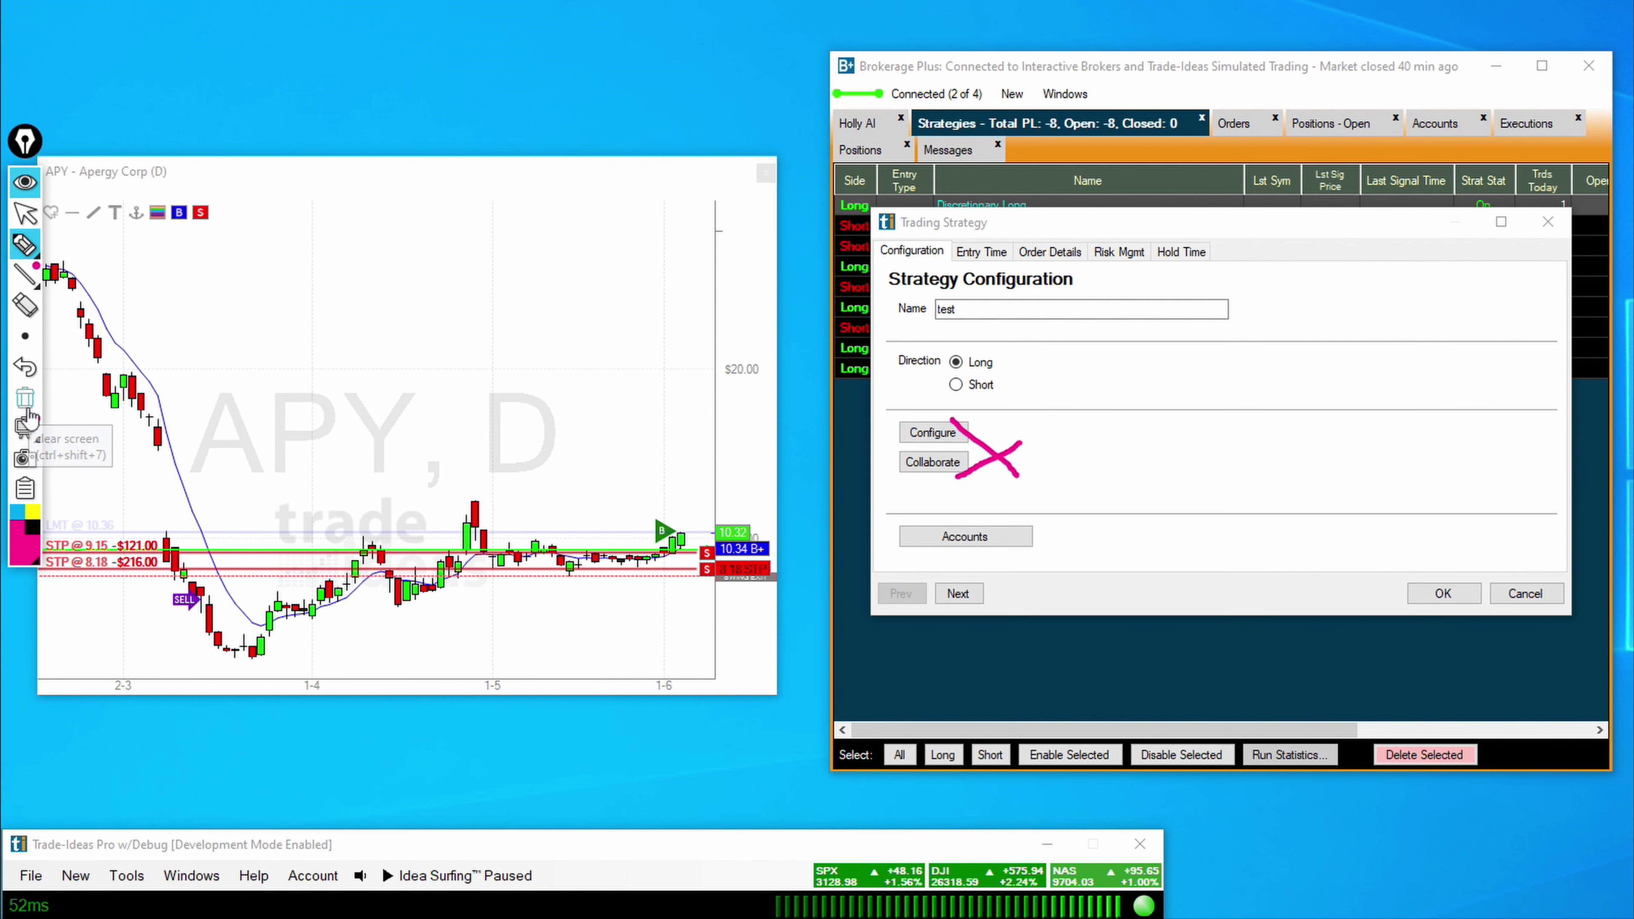
left_click(26, 426)
Check the strategy's account allocation, keep the Default account, and cancel the changes.
left_click(998, 538)
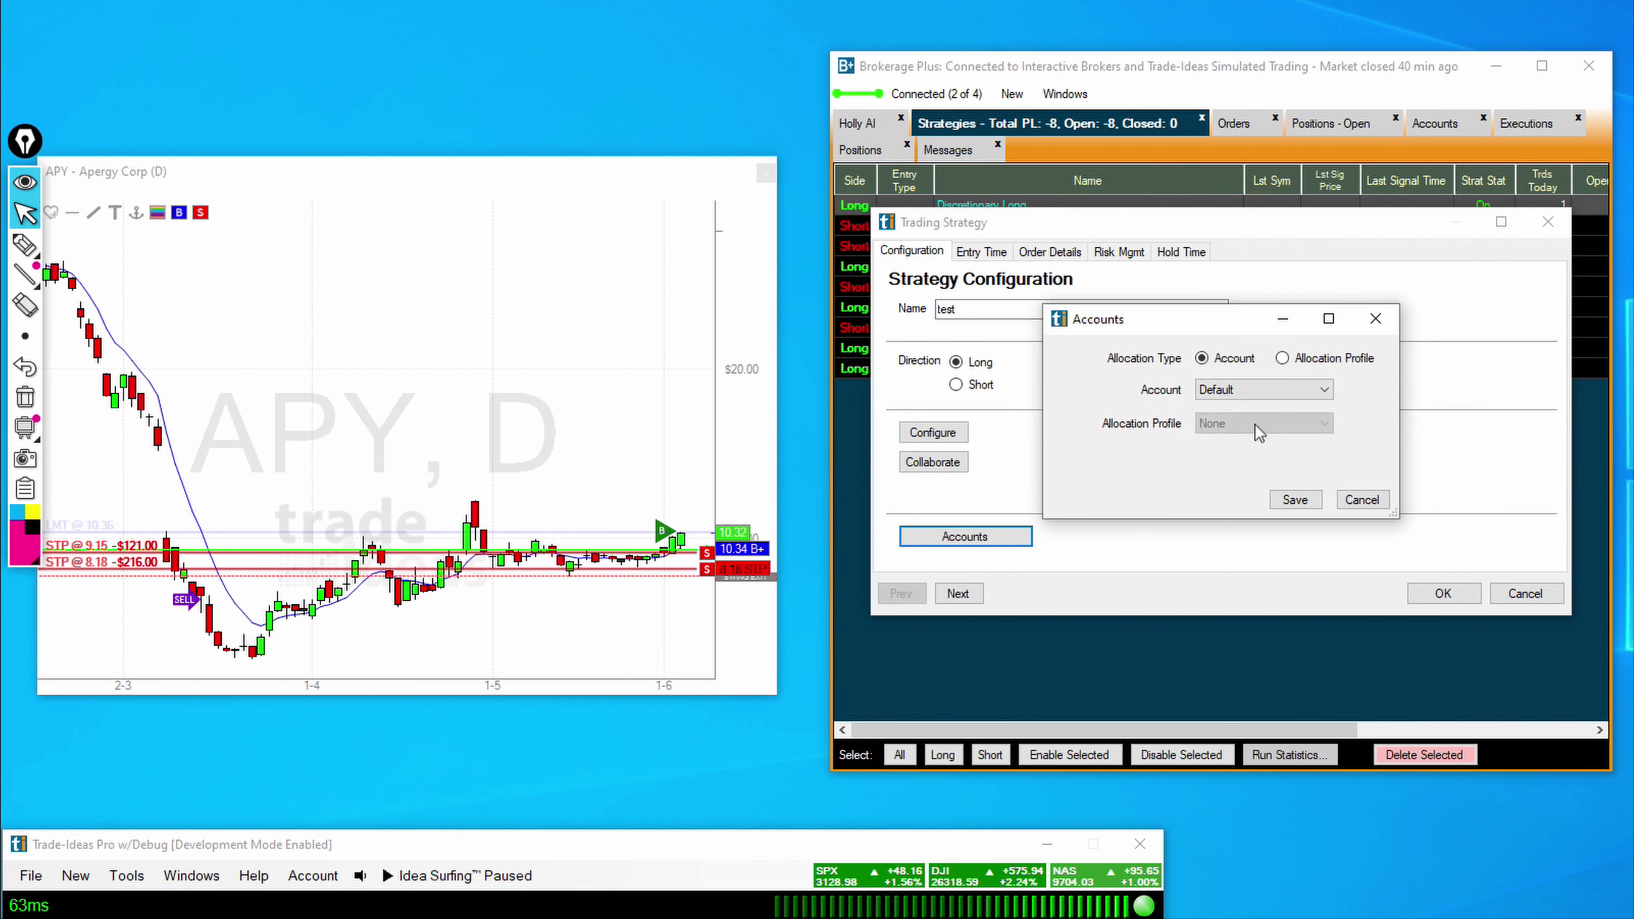
left_click(1267, 391)
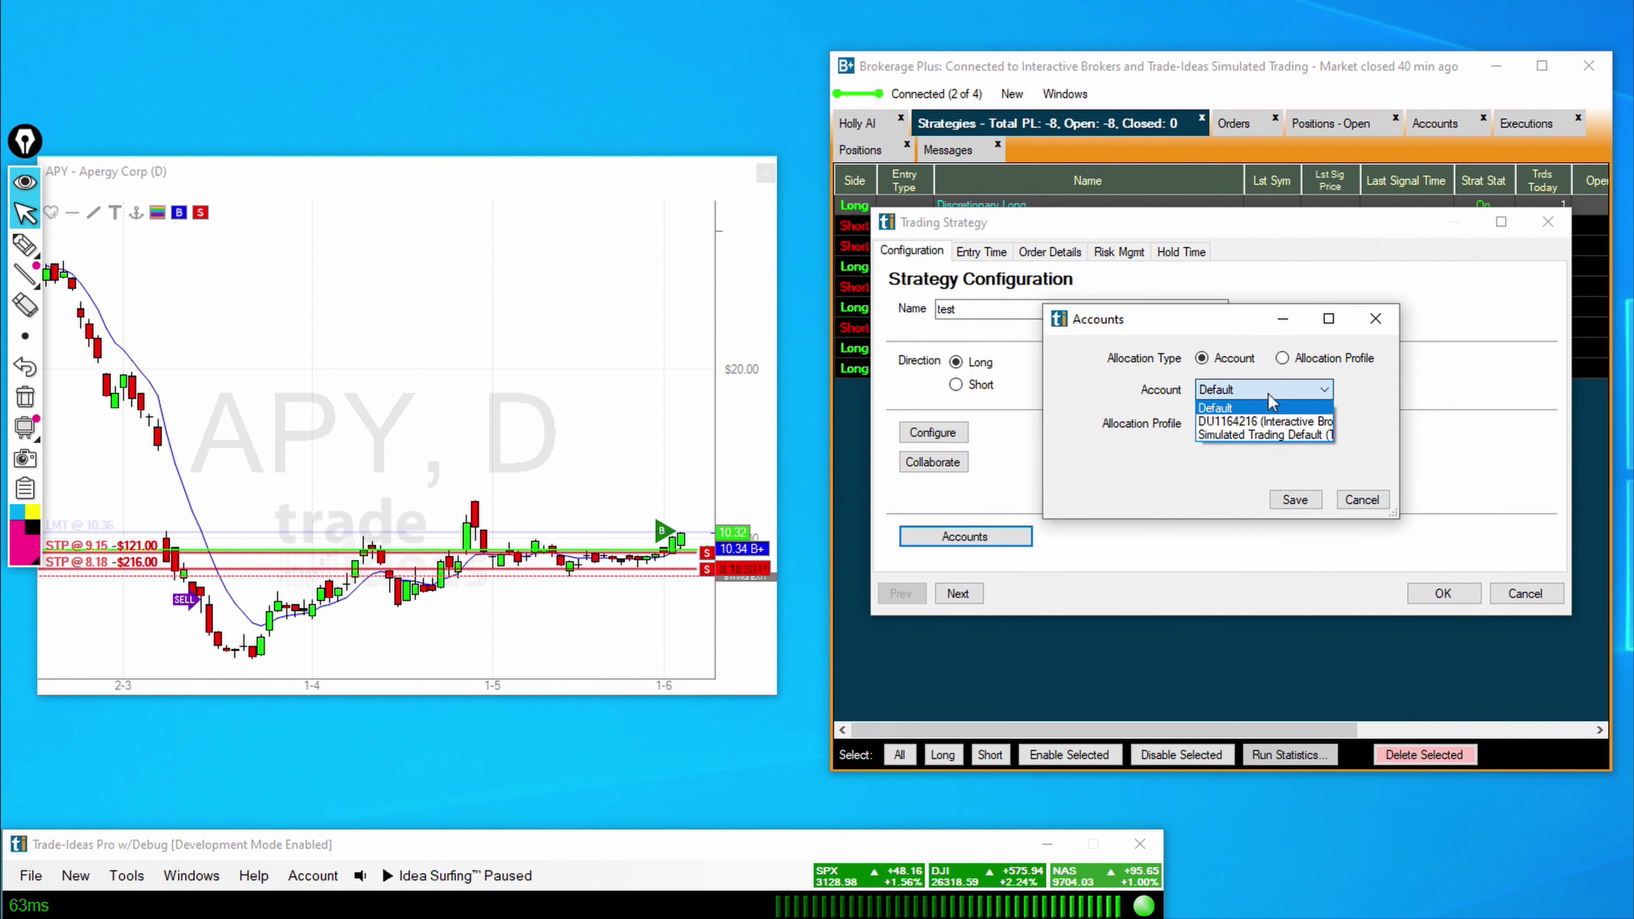
left_click(1271, 405)
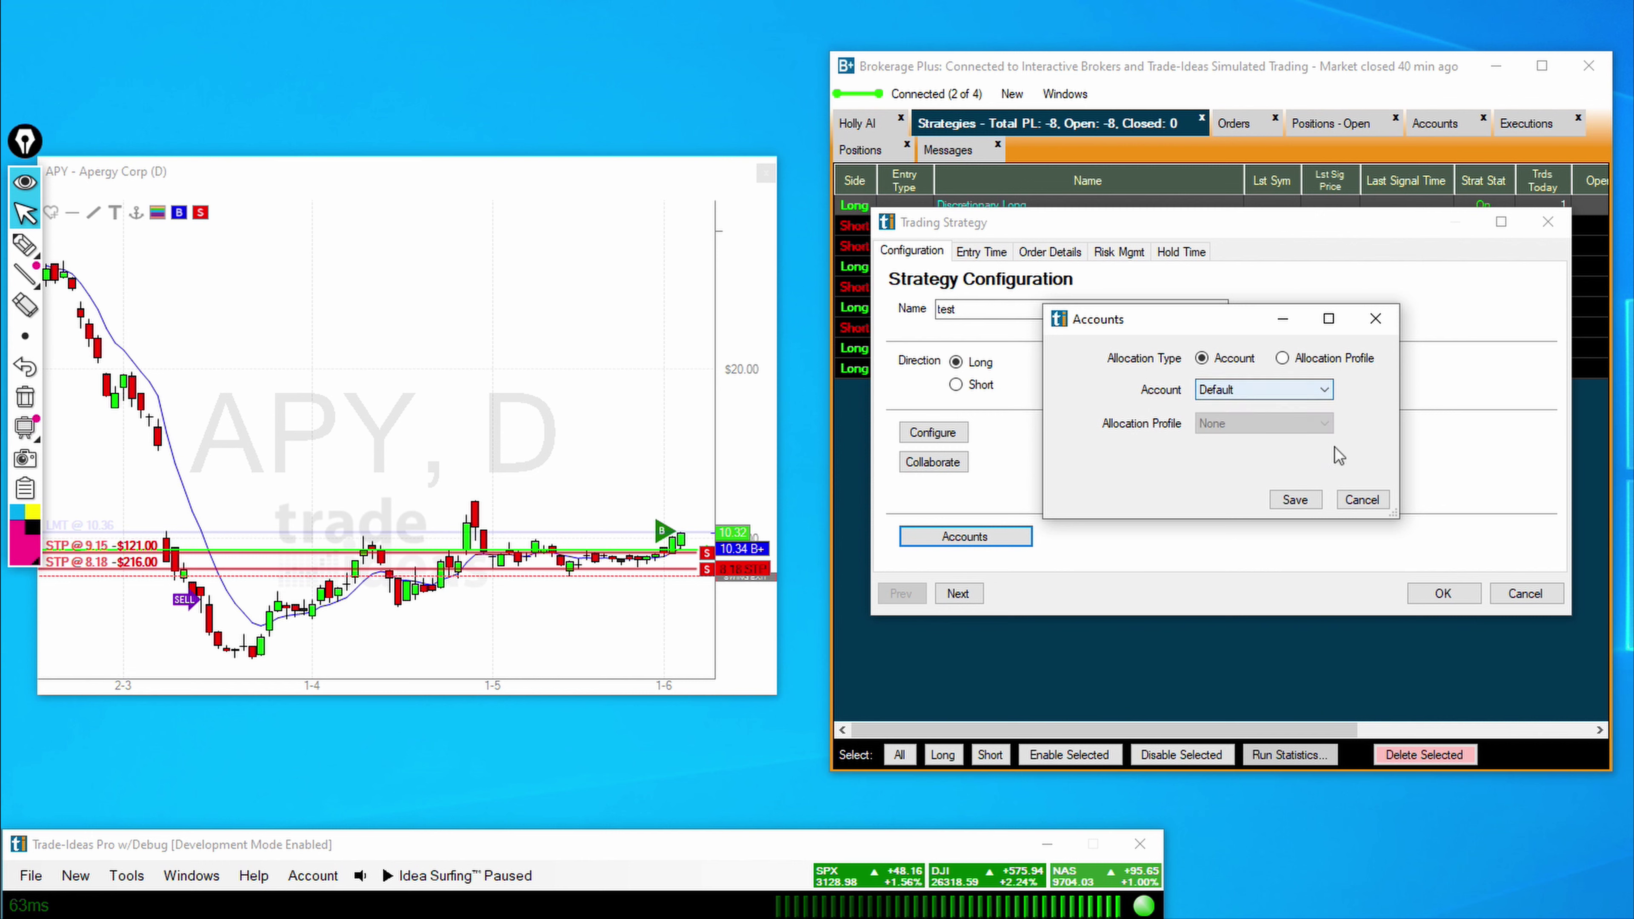
left_click(1362, 501)
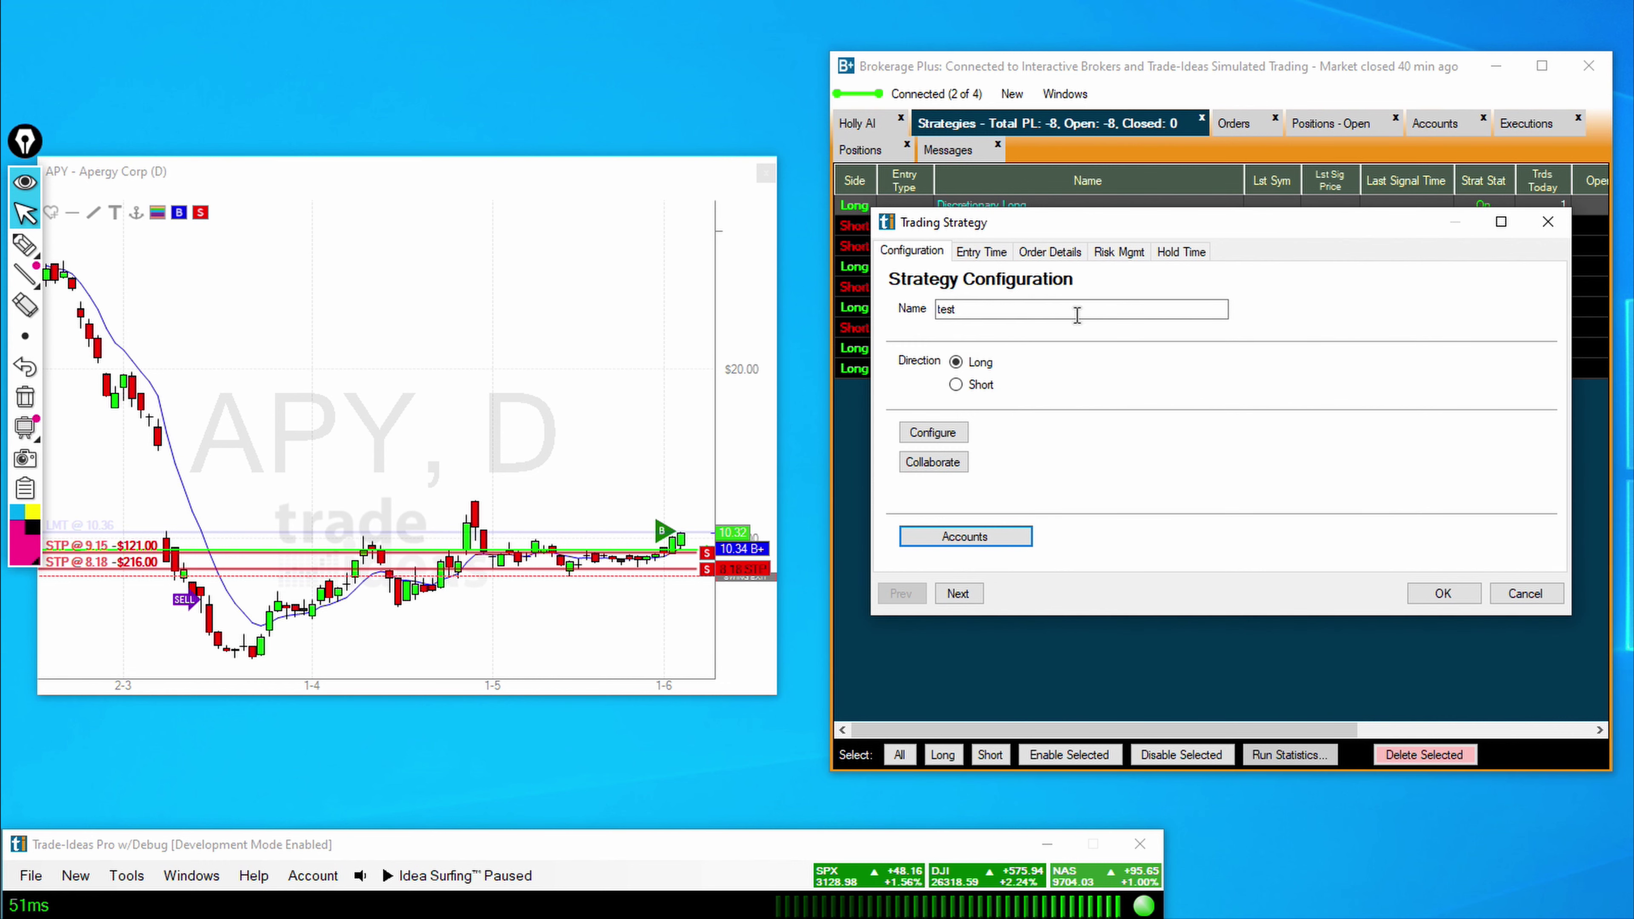
left_click(981, 251)
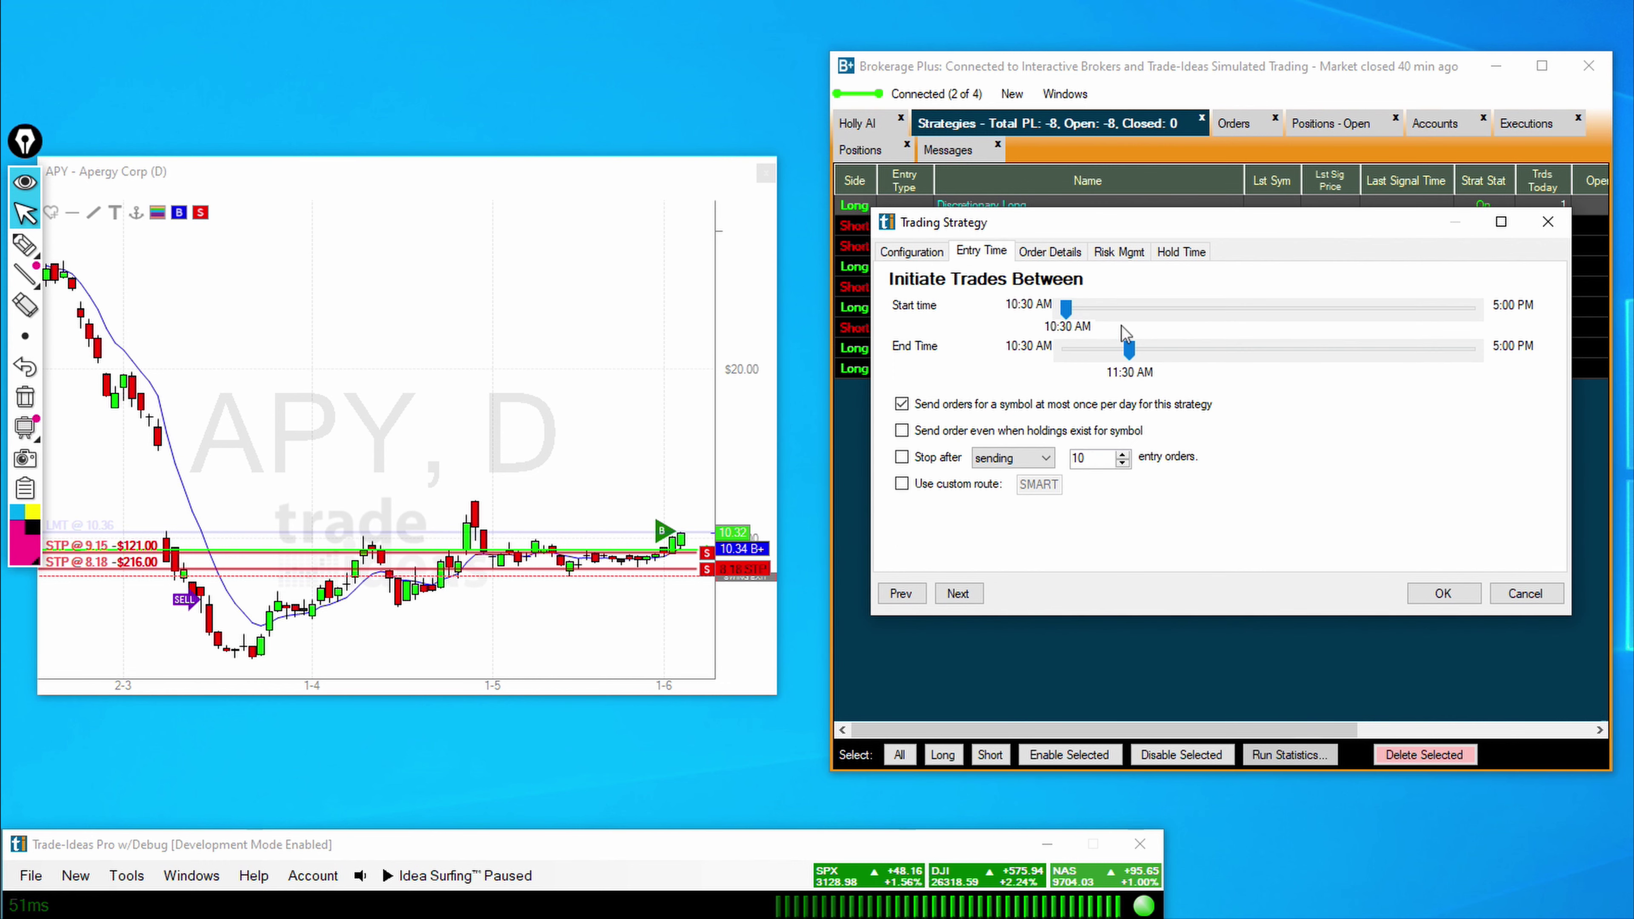
Set the entry window to start at 10:30 AM and end at 5:00 PM.
left_click(1129, 353)
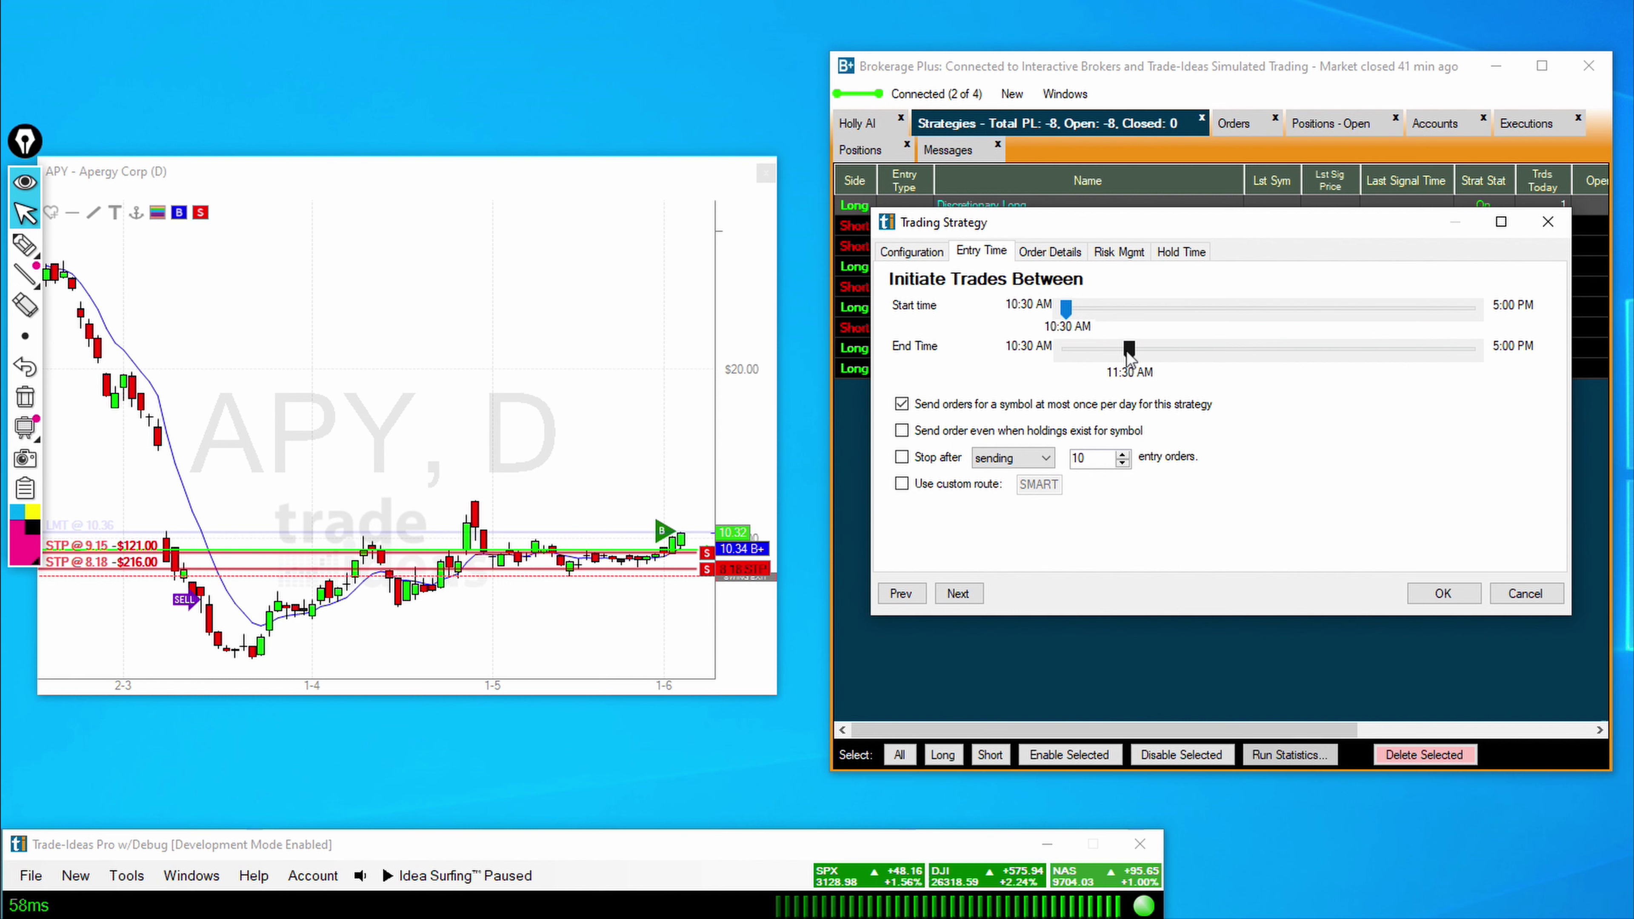
left_click_drag(1129, 354, 1490, 352)
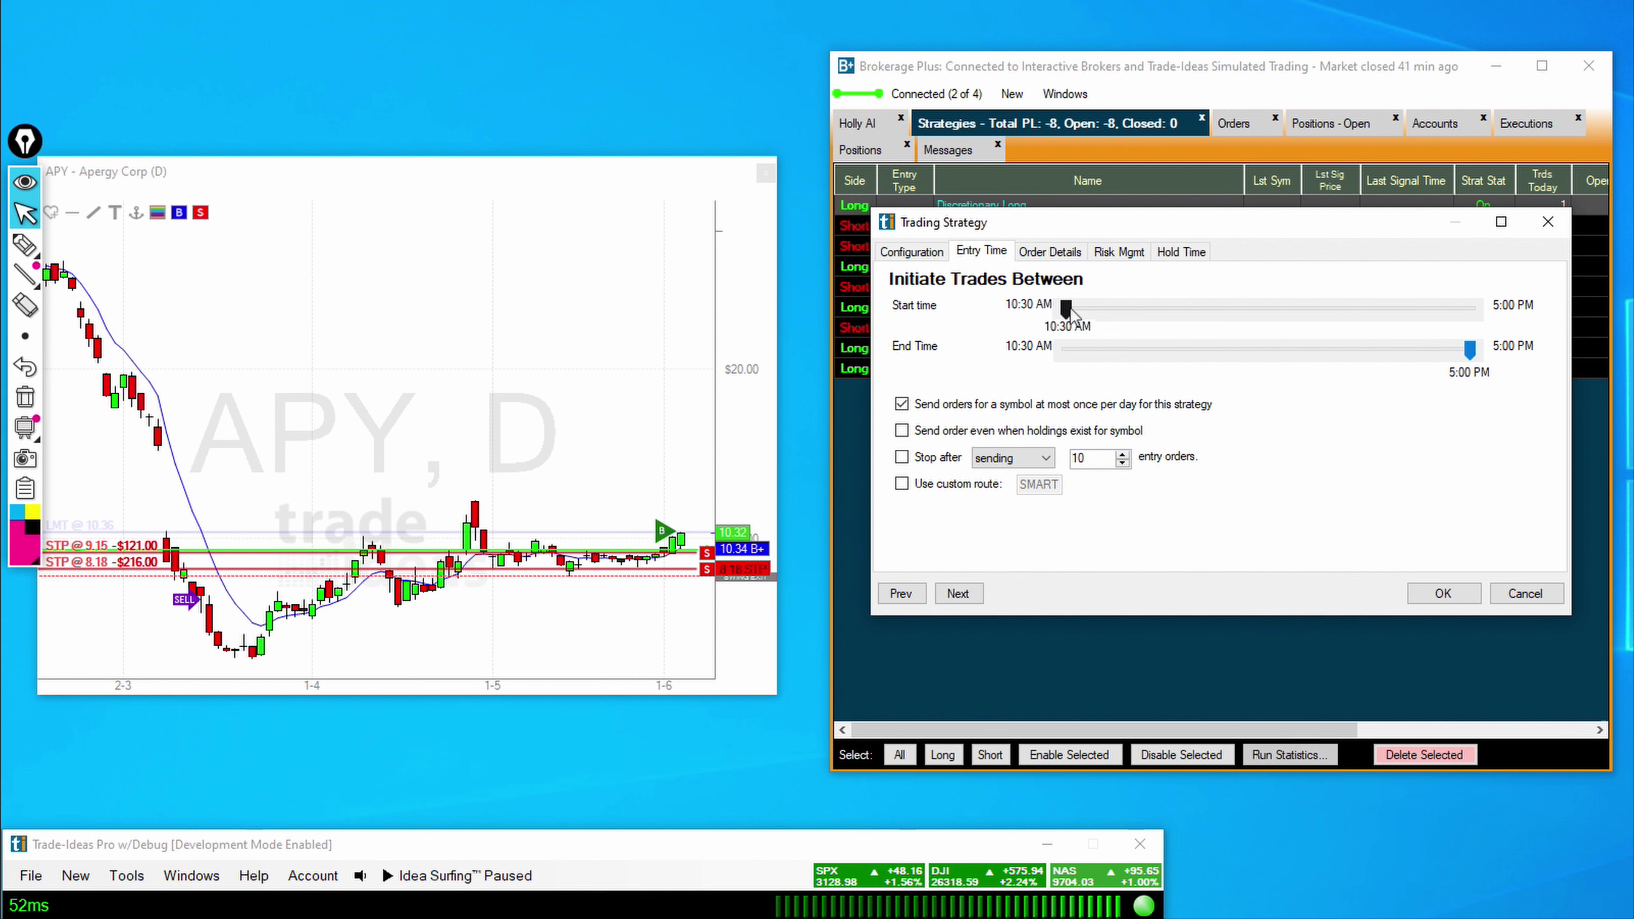
left_click_drag(1076, 307, 1072, 309)
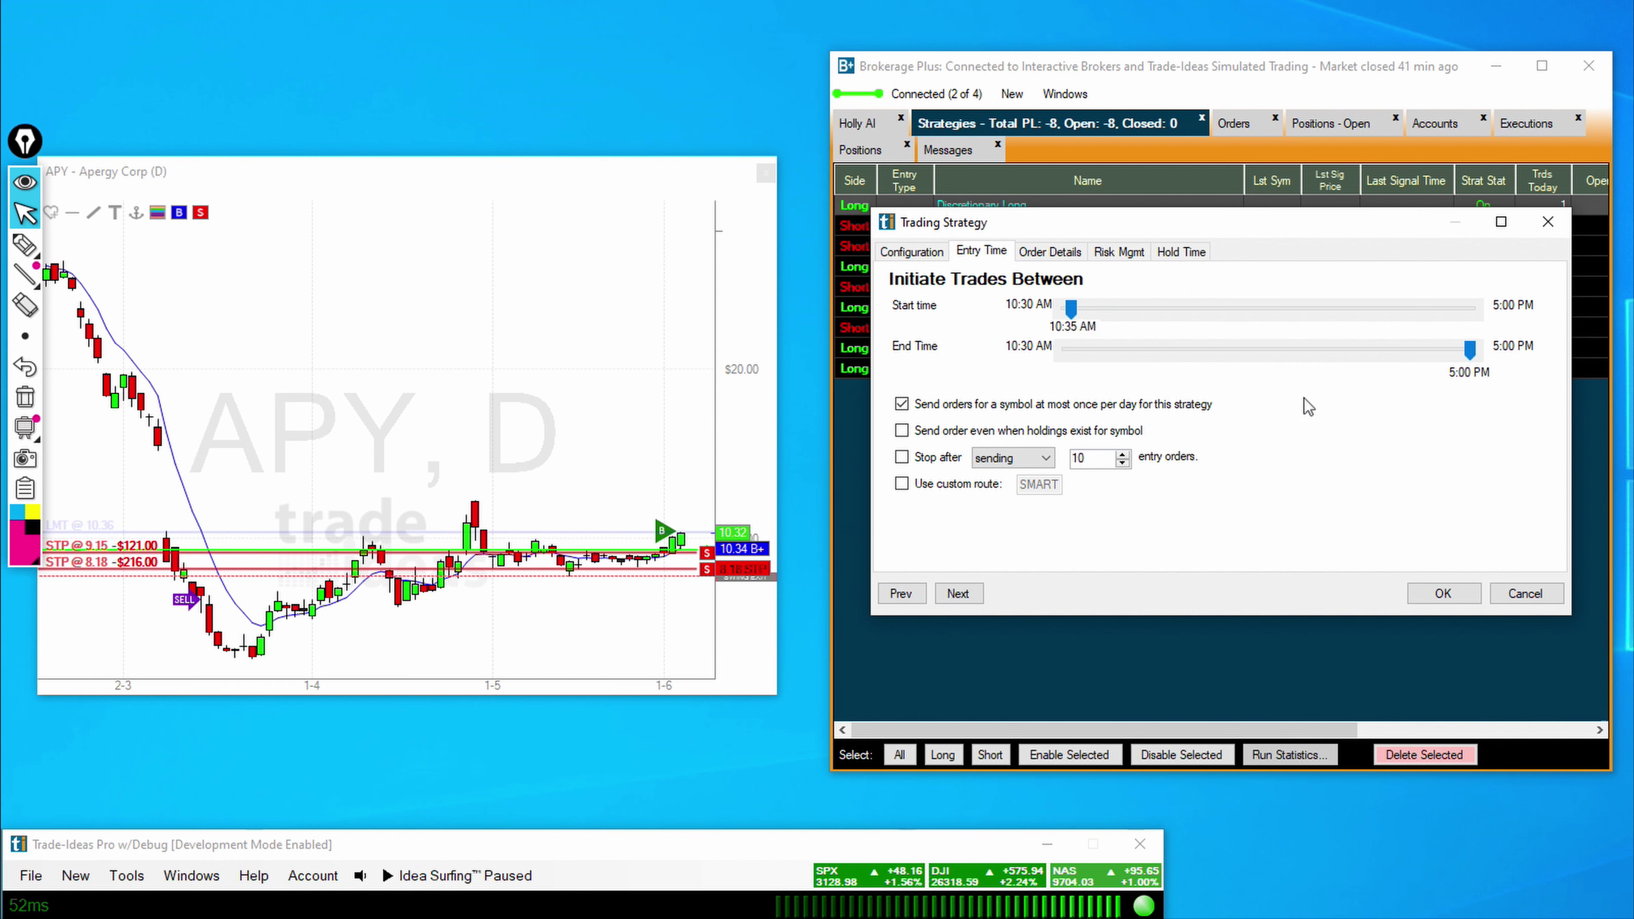
left_click_drag(1463, 356, 1261, 348)
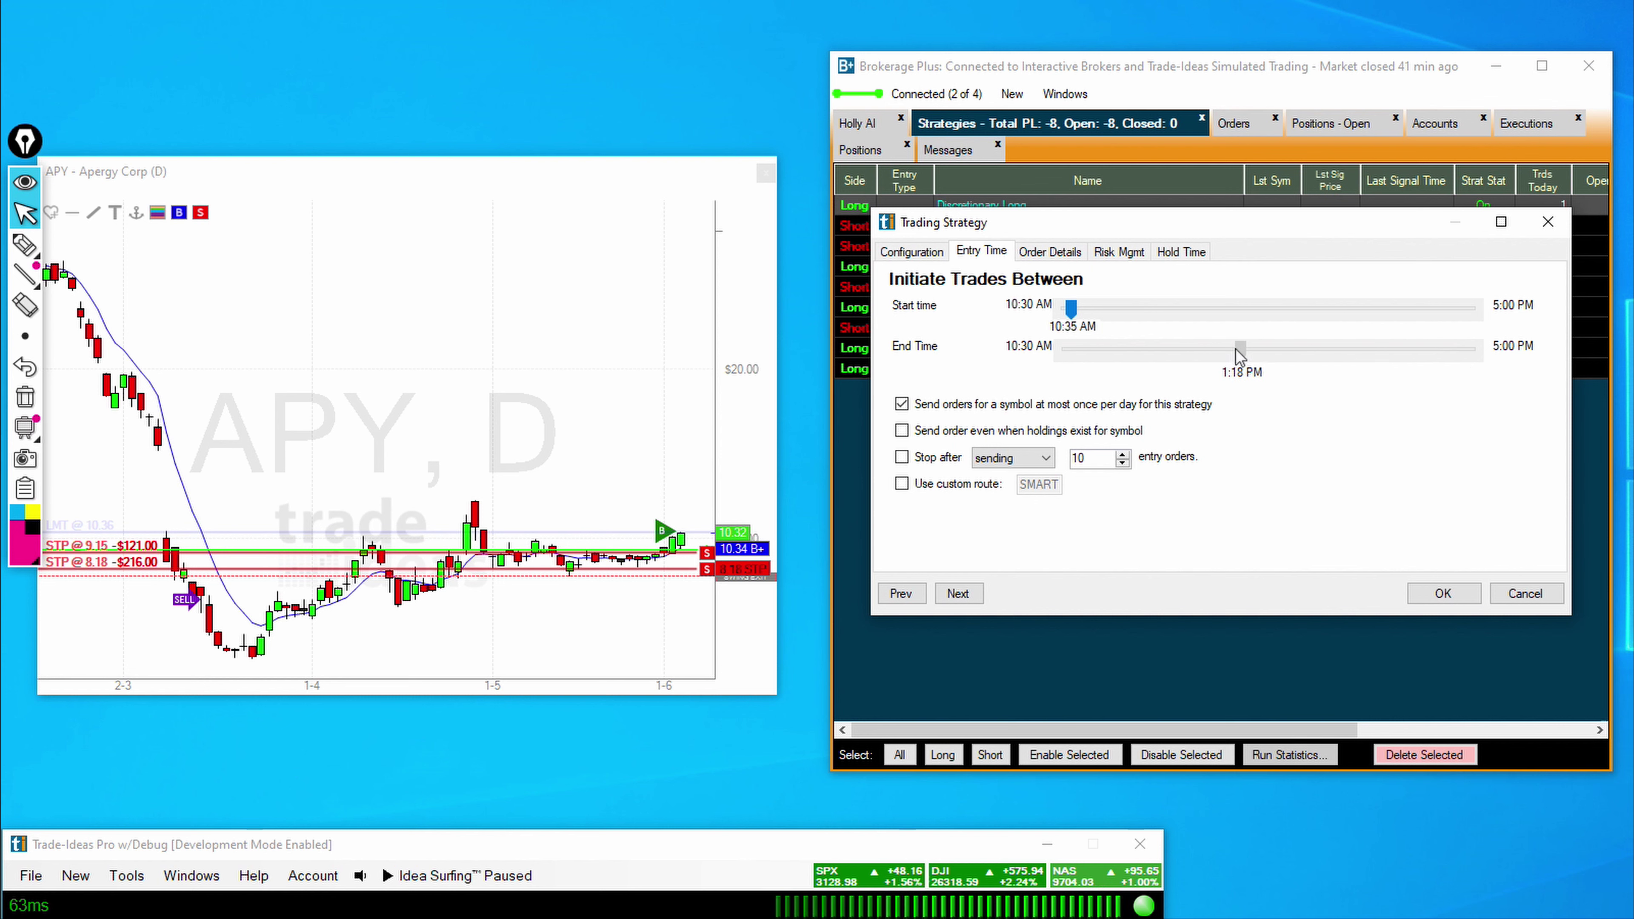
left_click_drag(1236, 349, 1470, 349)
left_click_drag(1069, 309, 1065, 310)
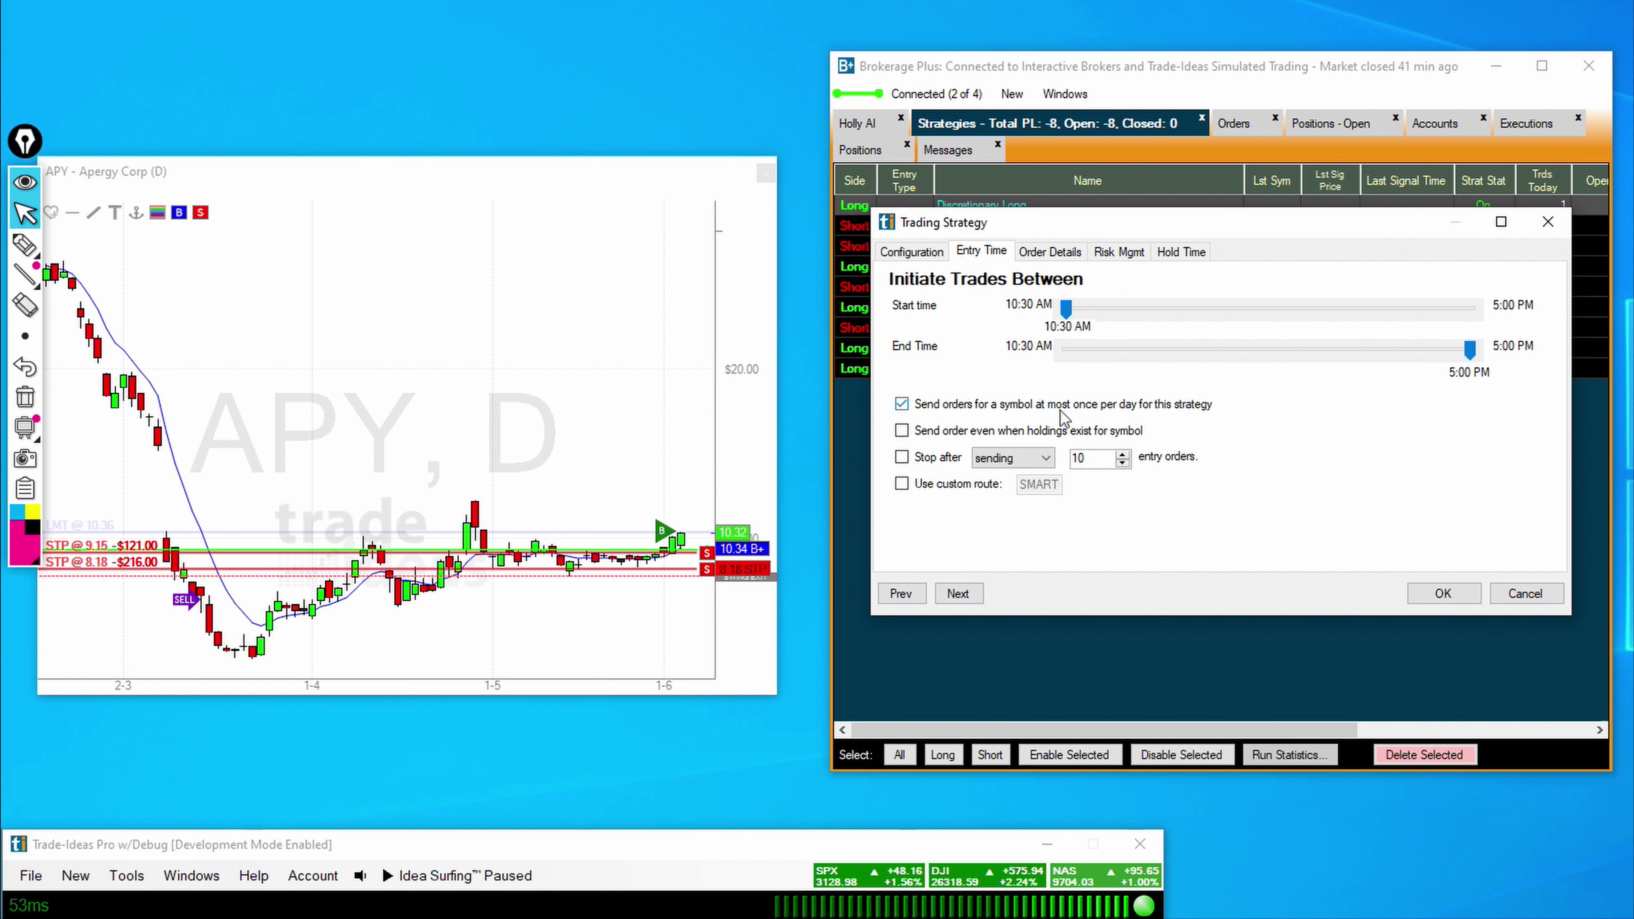
Enable 'Send order even when holdings exist for symbol' and briefly underline the entry options.
left_click(1057, 438)
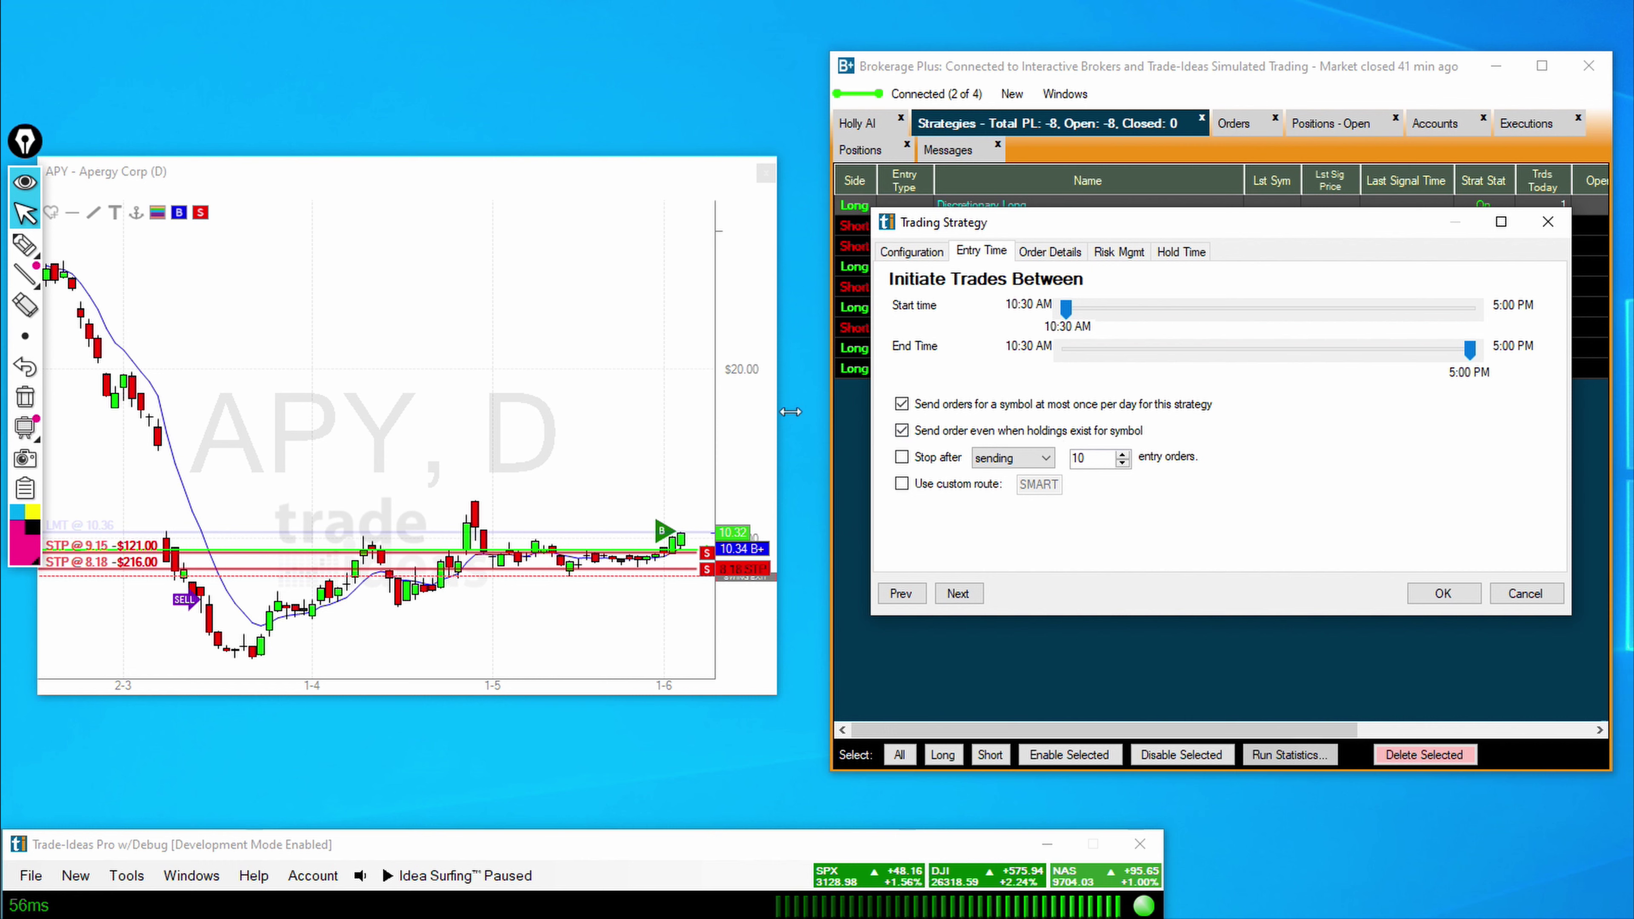
left_click(31, 254)
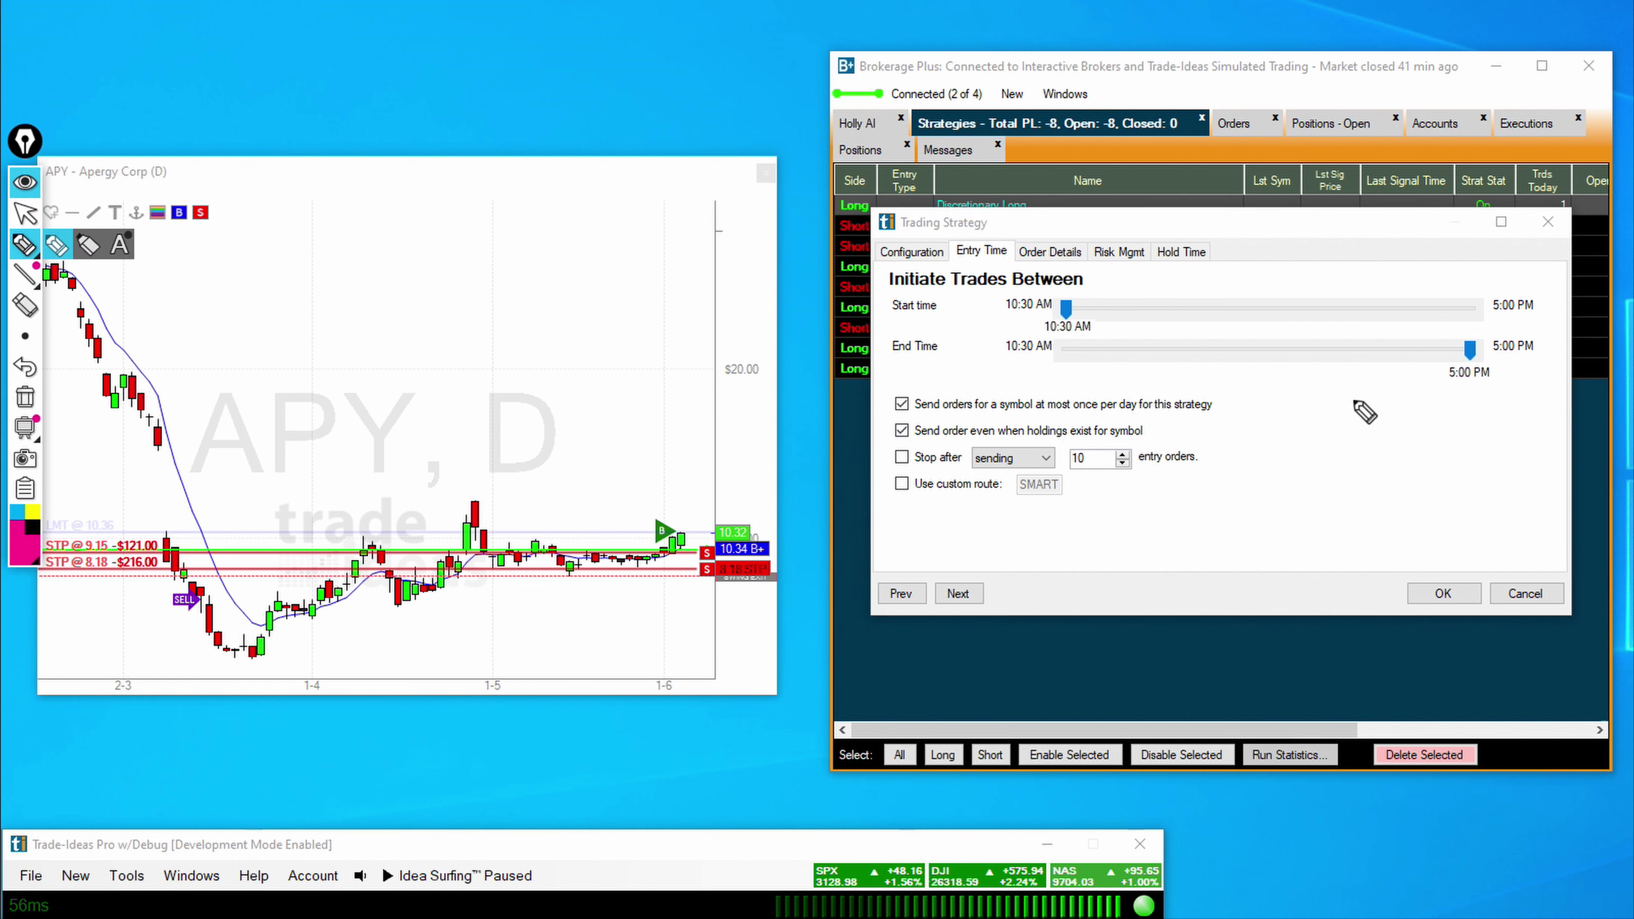
mouse_move(1313, 403)
left_mouse_down()
mouse_move(1157, 432)
mouse_move(1201, 462)
mouse_move(1162, 494)
left_mouse_up()
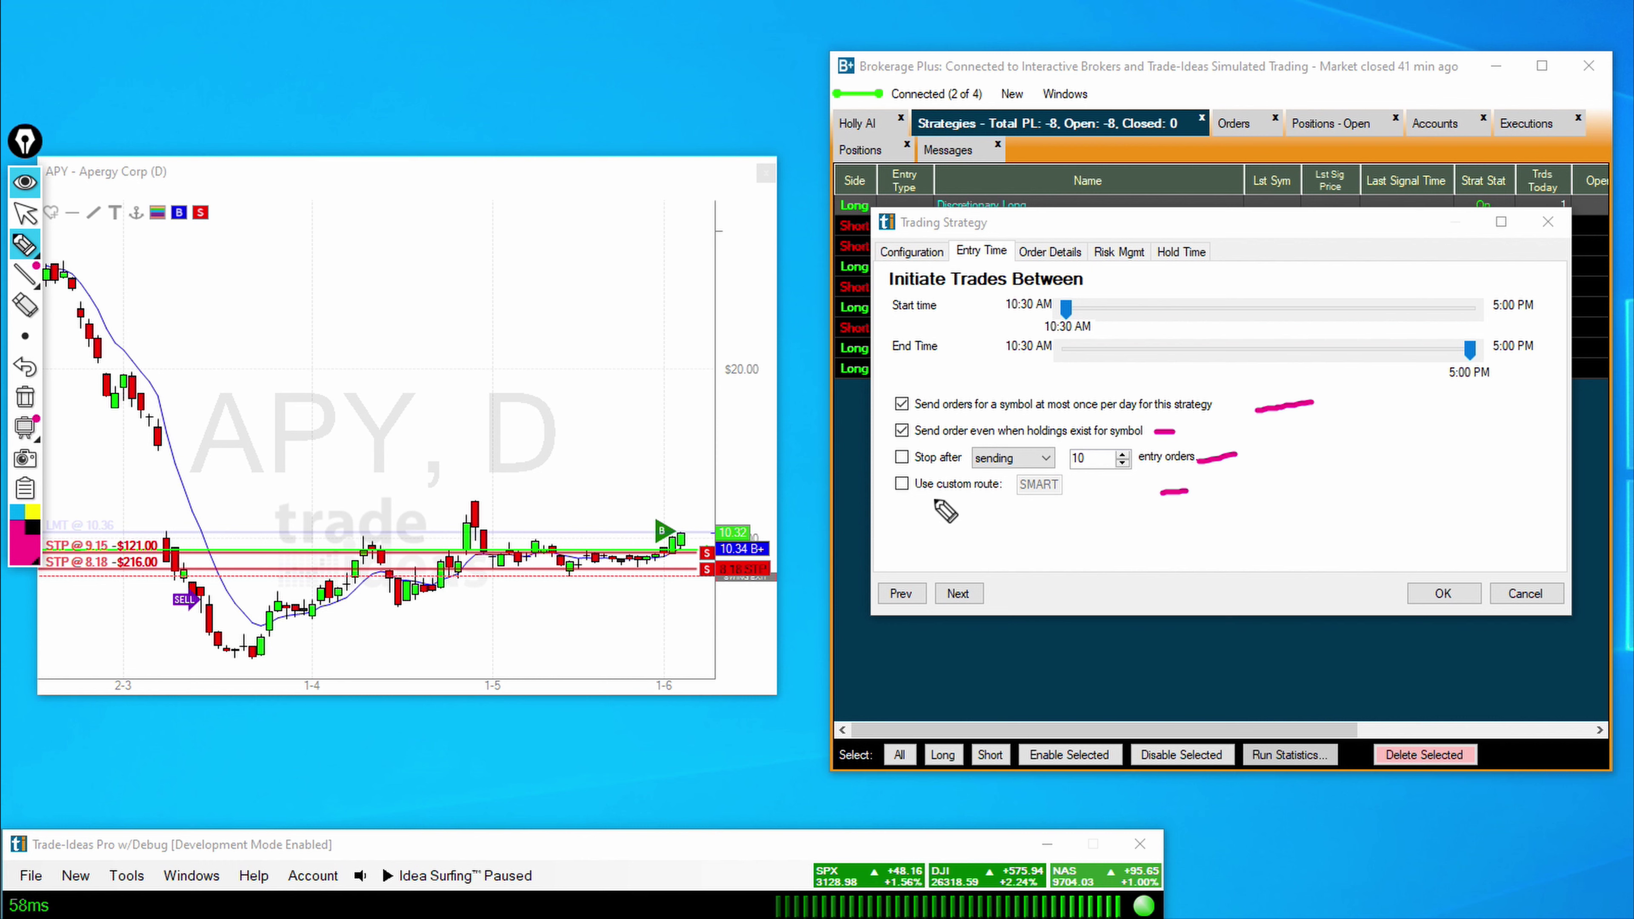
left_click(24, 397)
left_click(30, 224)
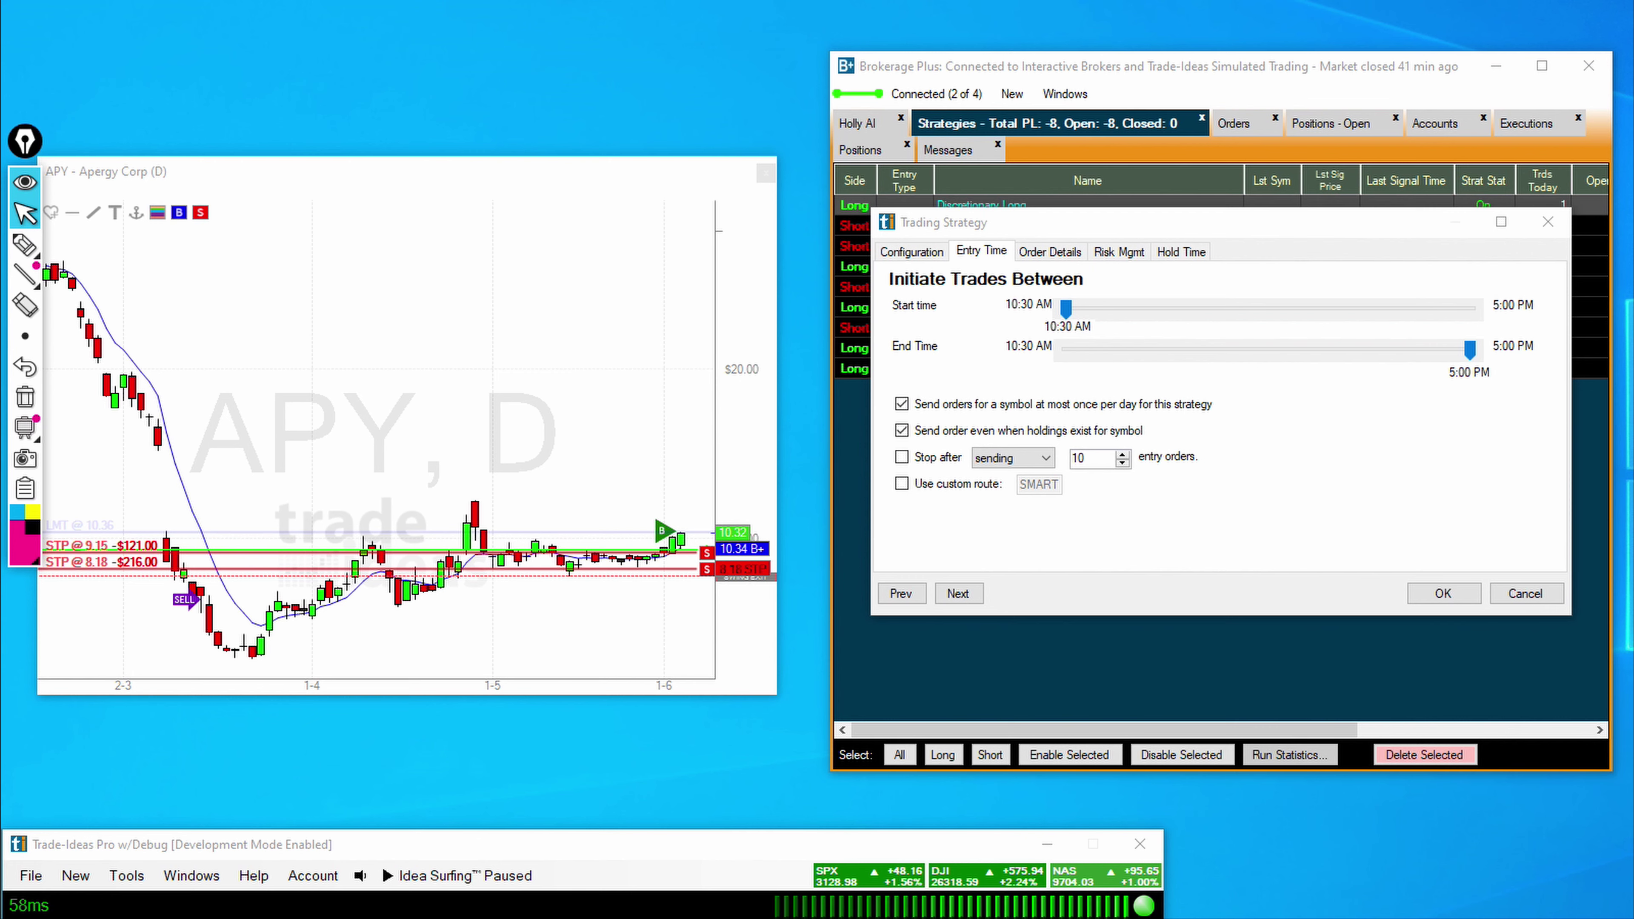
left_click(1075, 251)
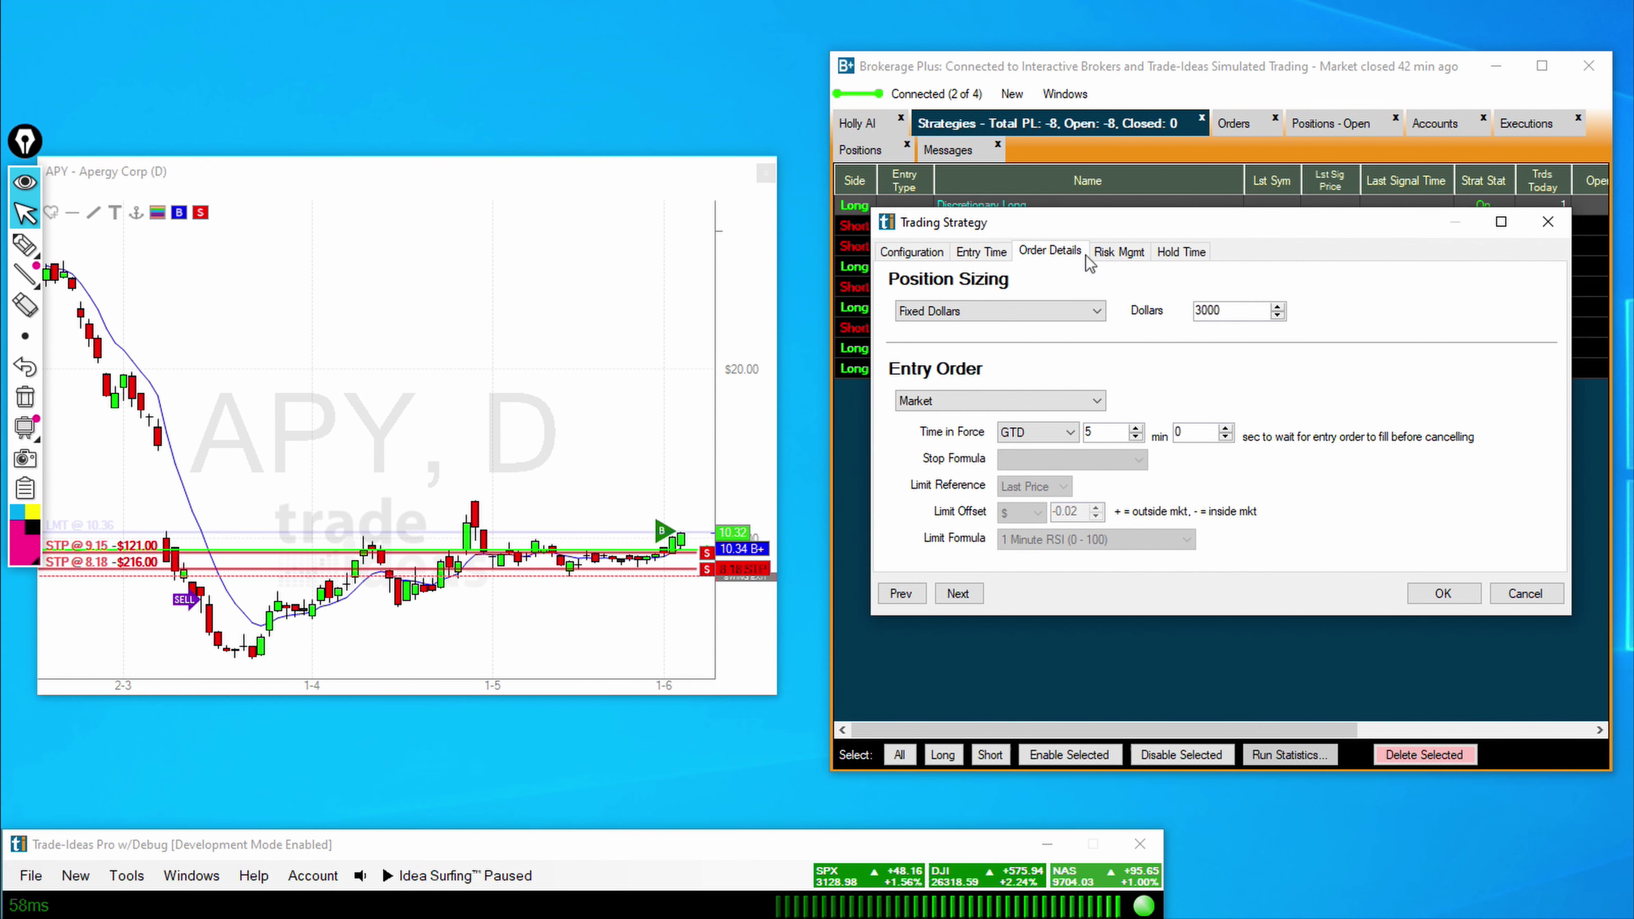
Switch position sizing from 100 fixed shares to Based on Stop Loss with risk value 50.
left_click(1063, 315)
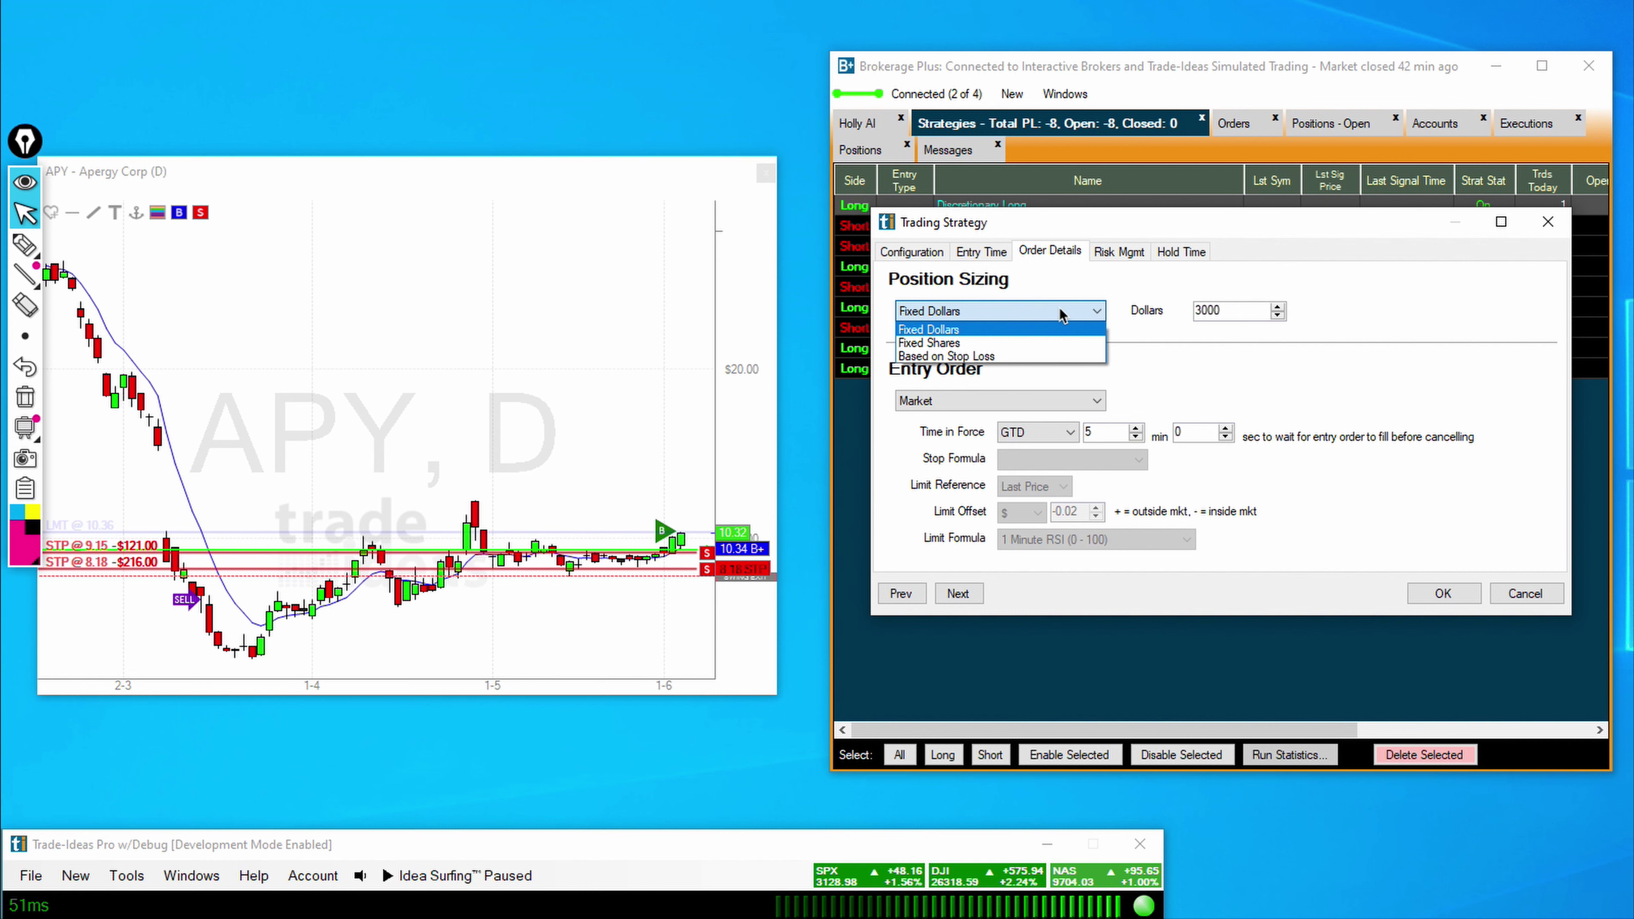
left_click(1036, 342)
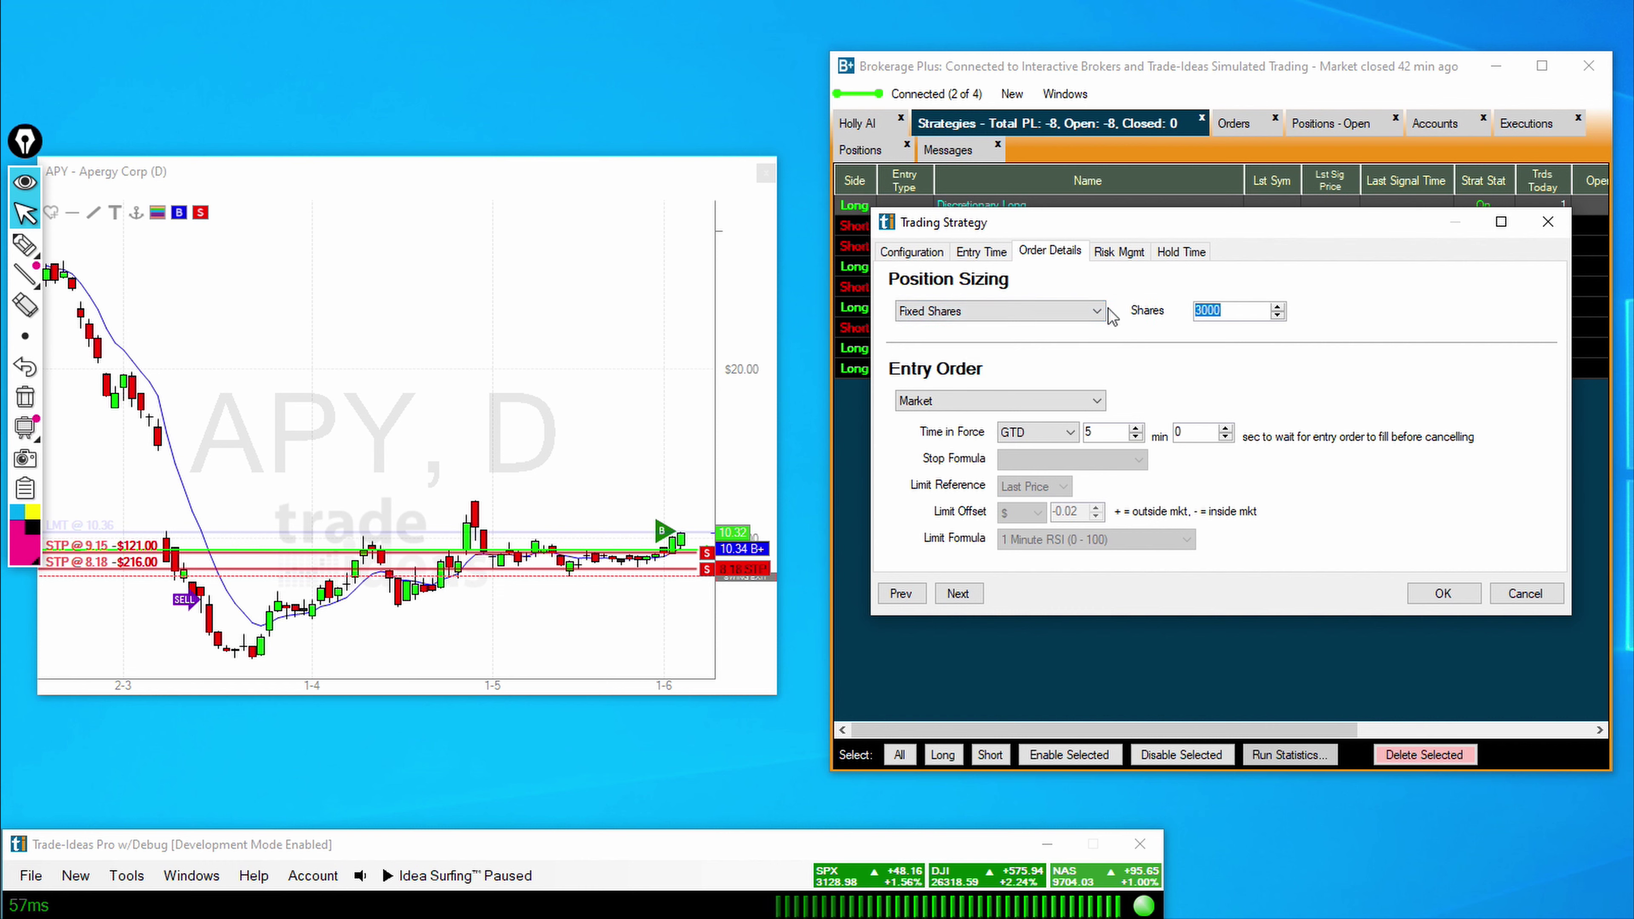
type("100")
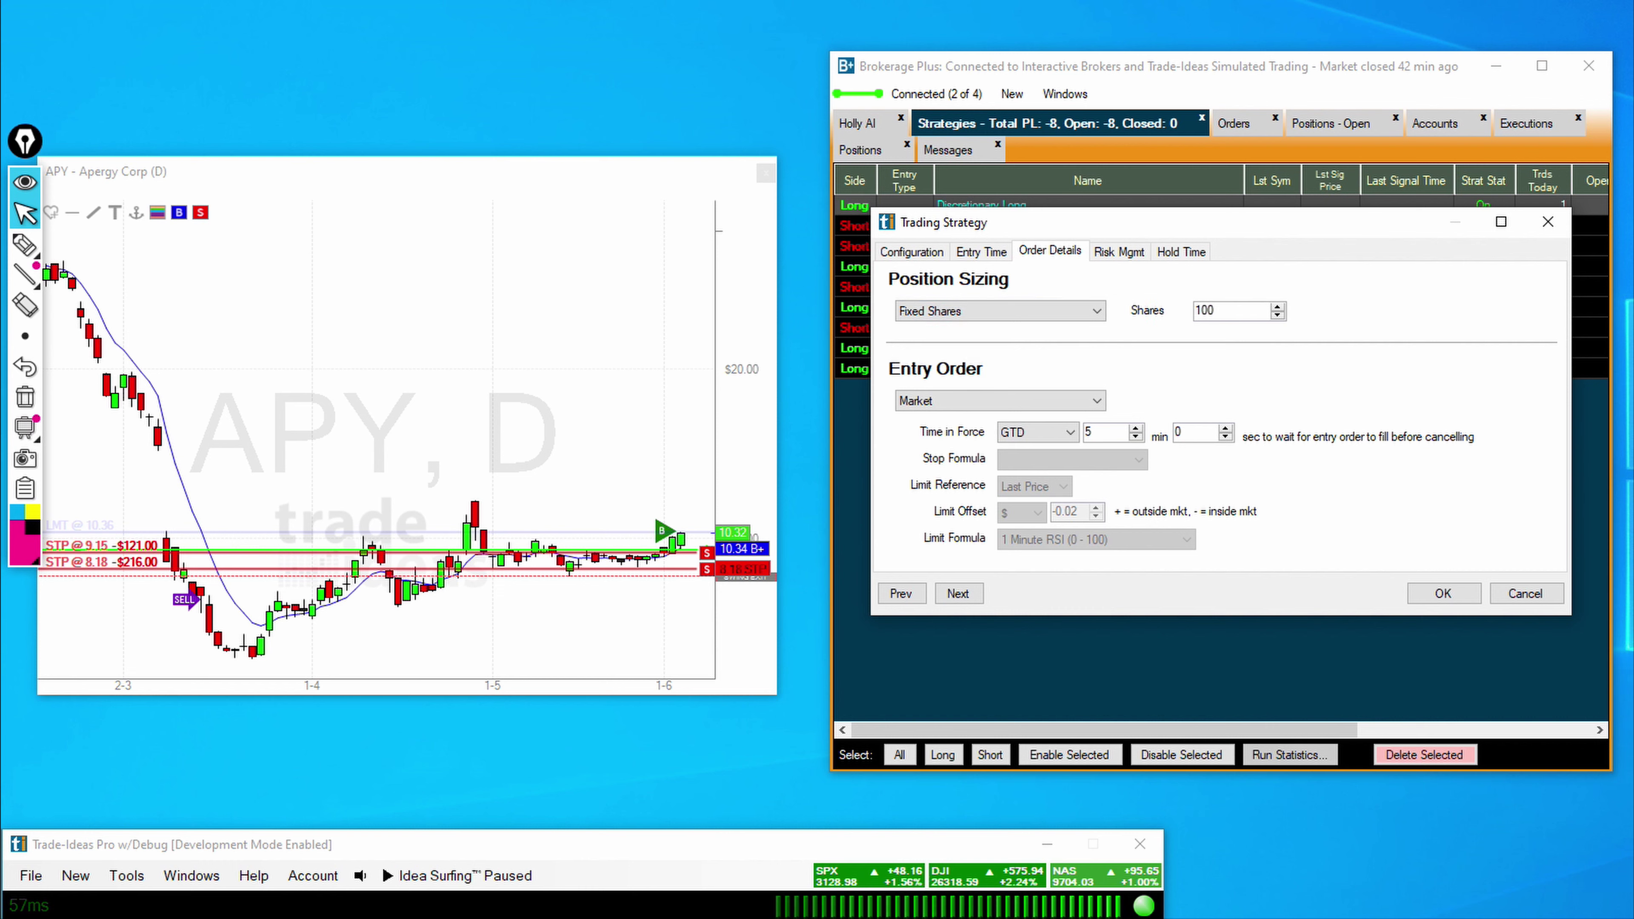
left_click(991, 307)
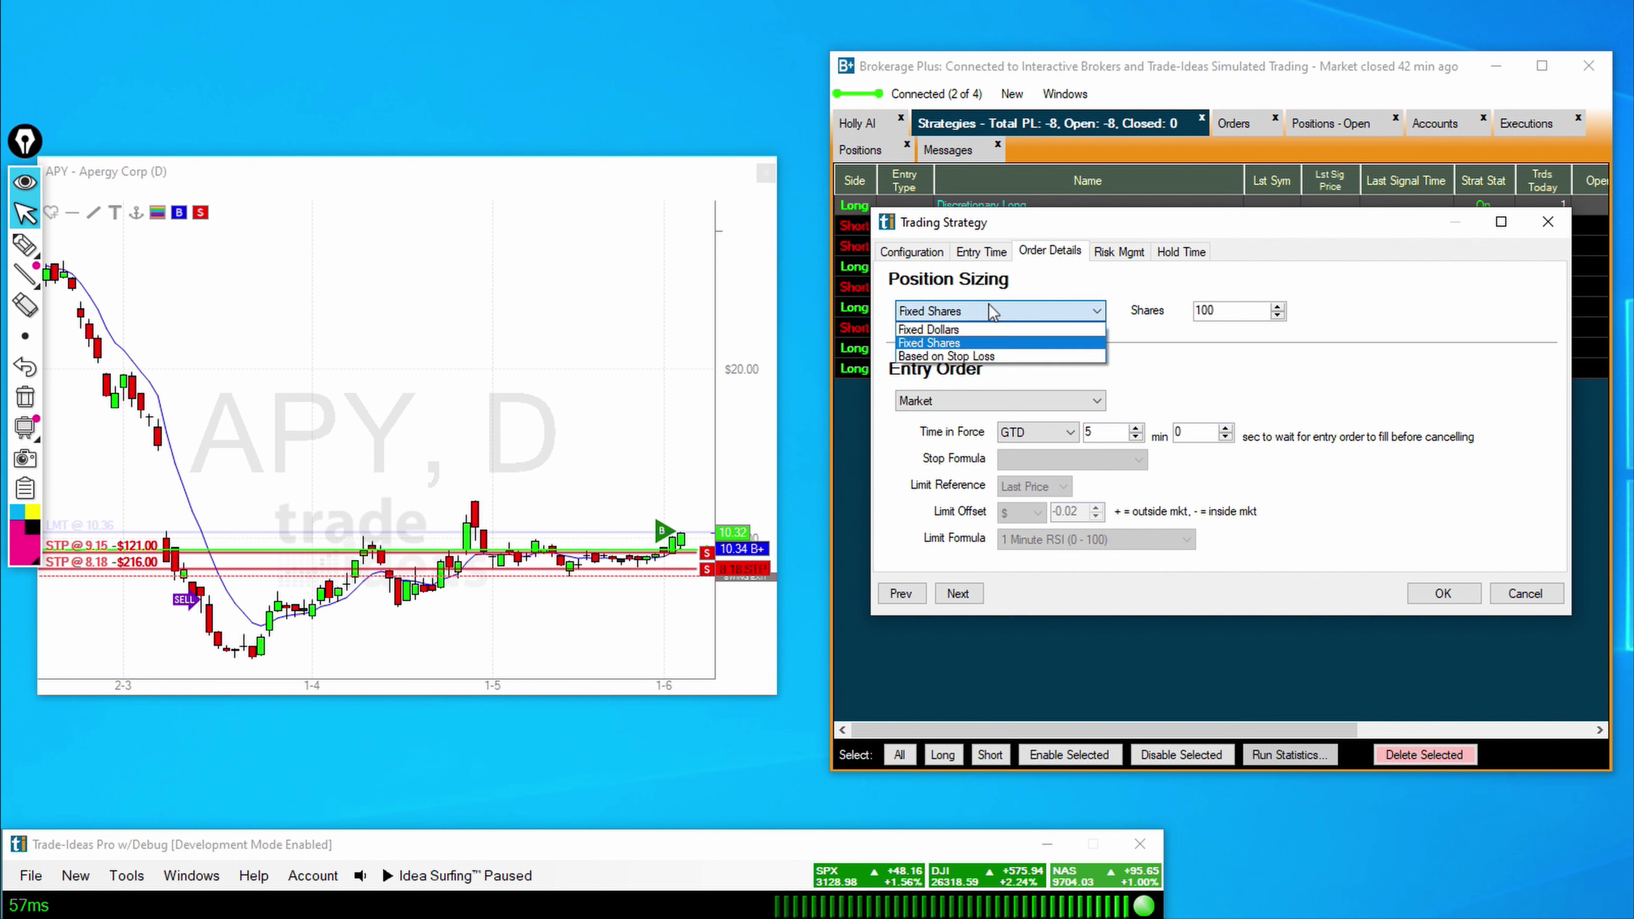
left_click(1004, 353)
double_click(1237, 315)
type("50")
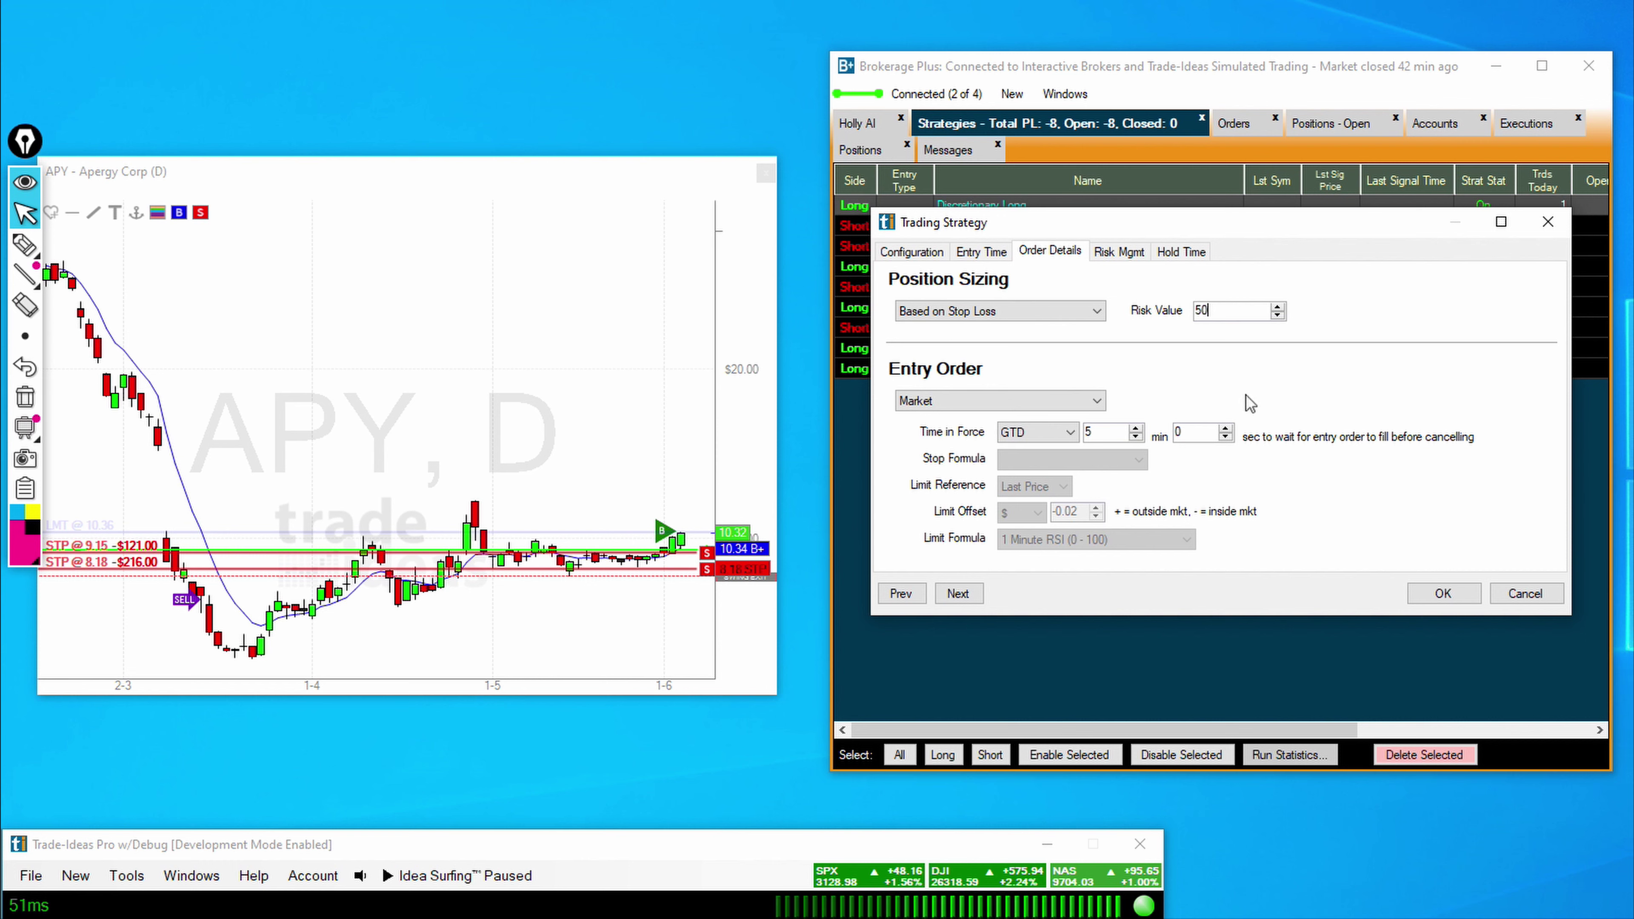
left_click(947, 403)
Confirm Limit as the entry order type and GTD as its time in force.
left_click(944, 423)
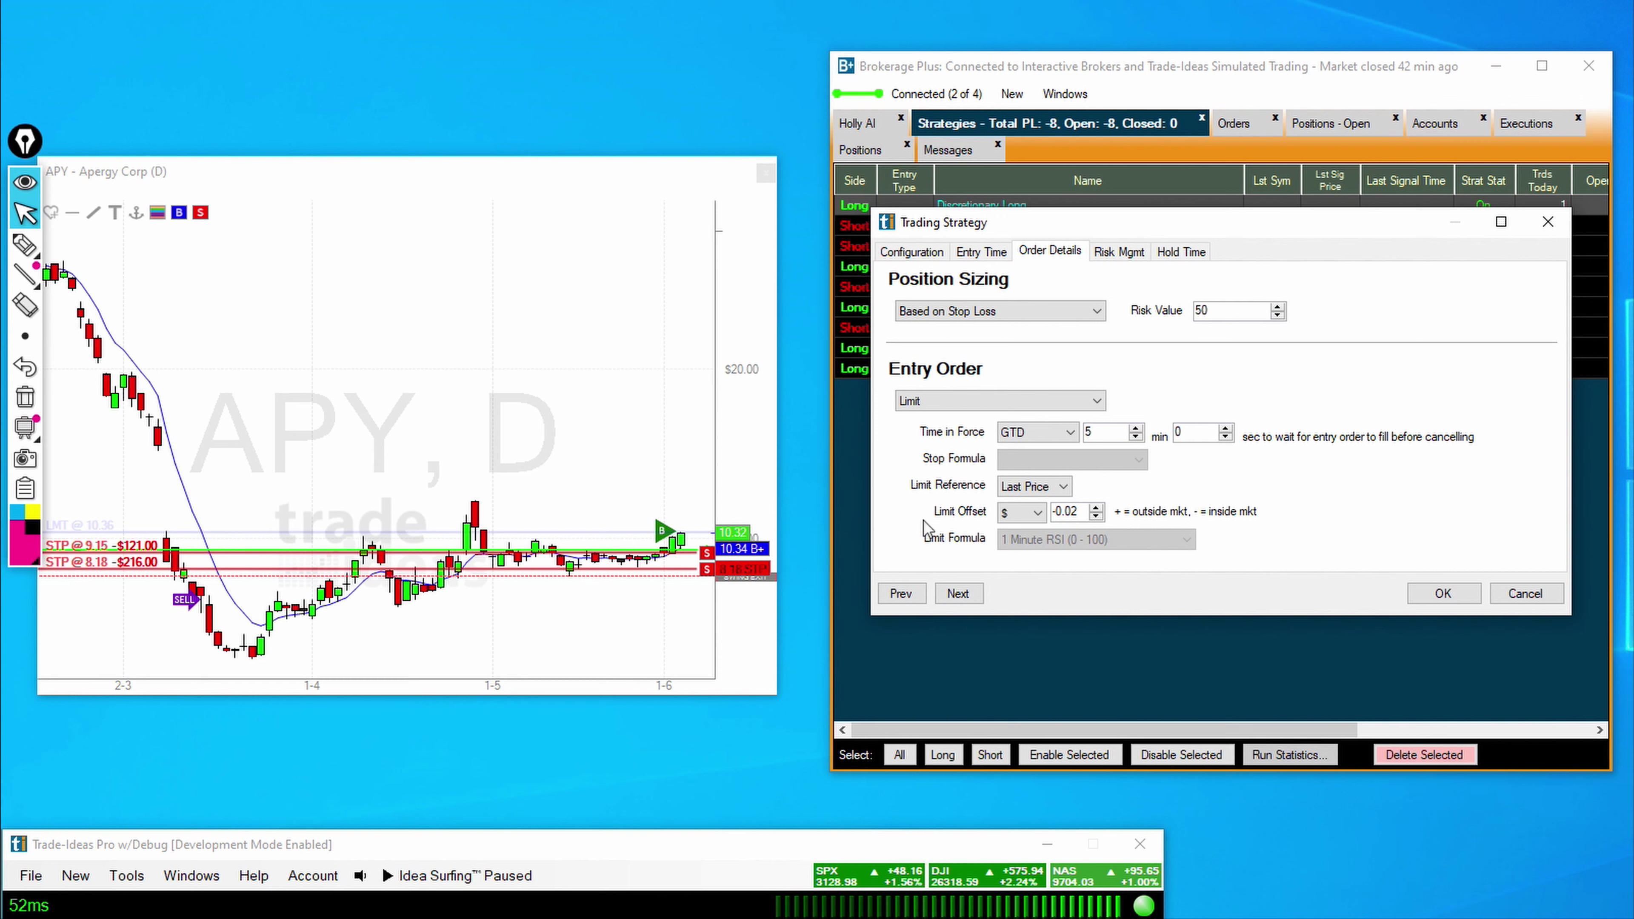
left_click(939, 397)
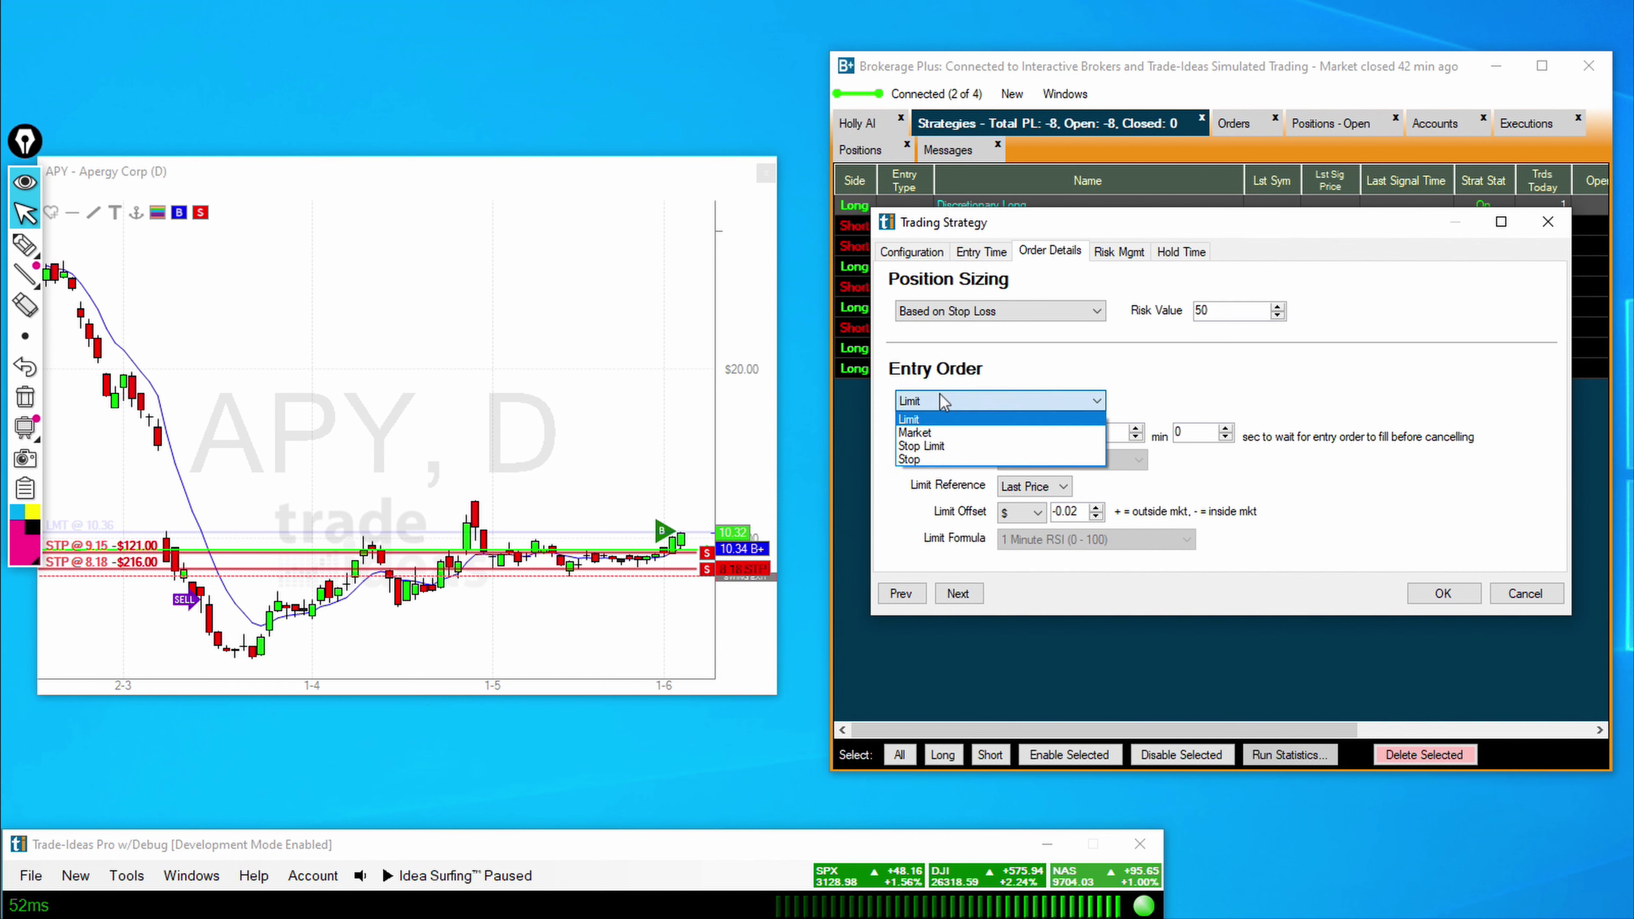
left_click(946, 406)
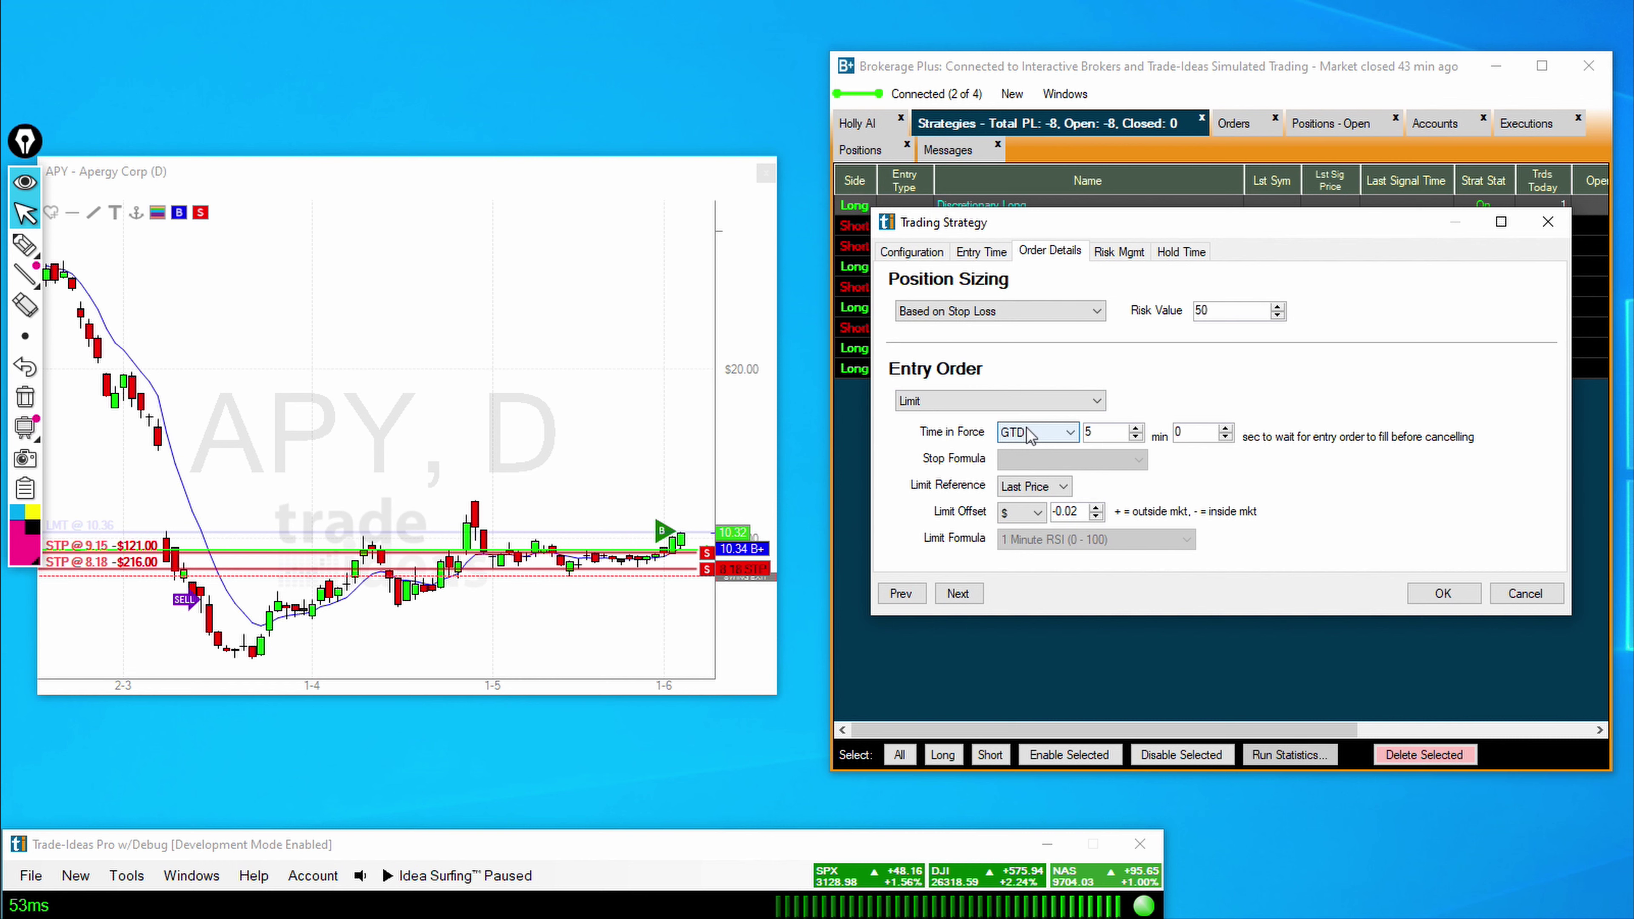
left_click(1028, 435)
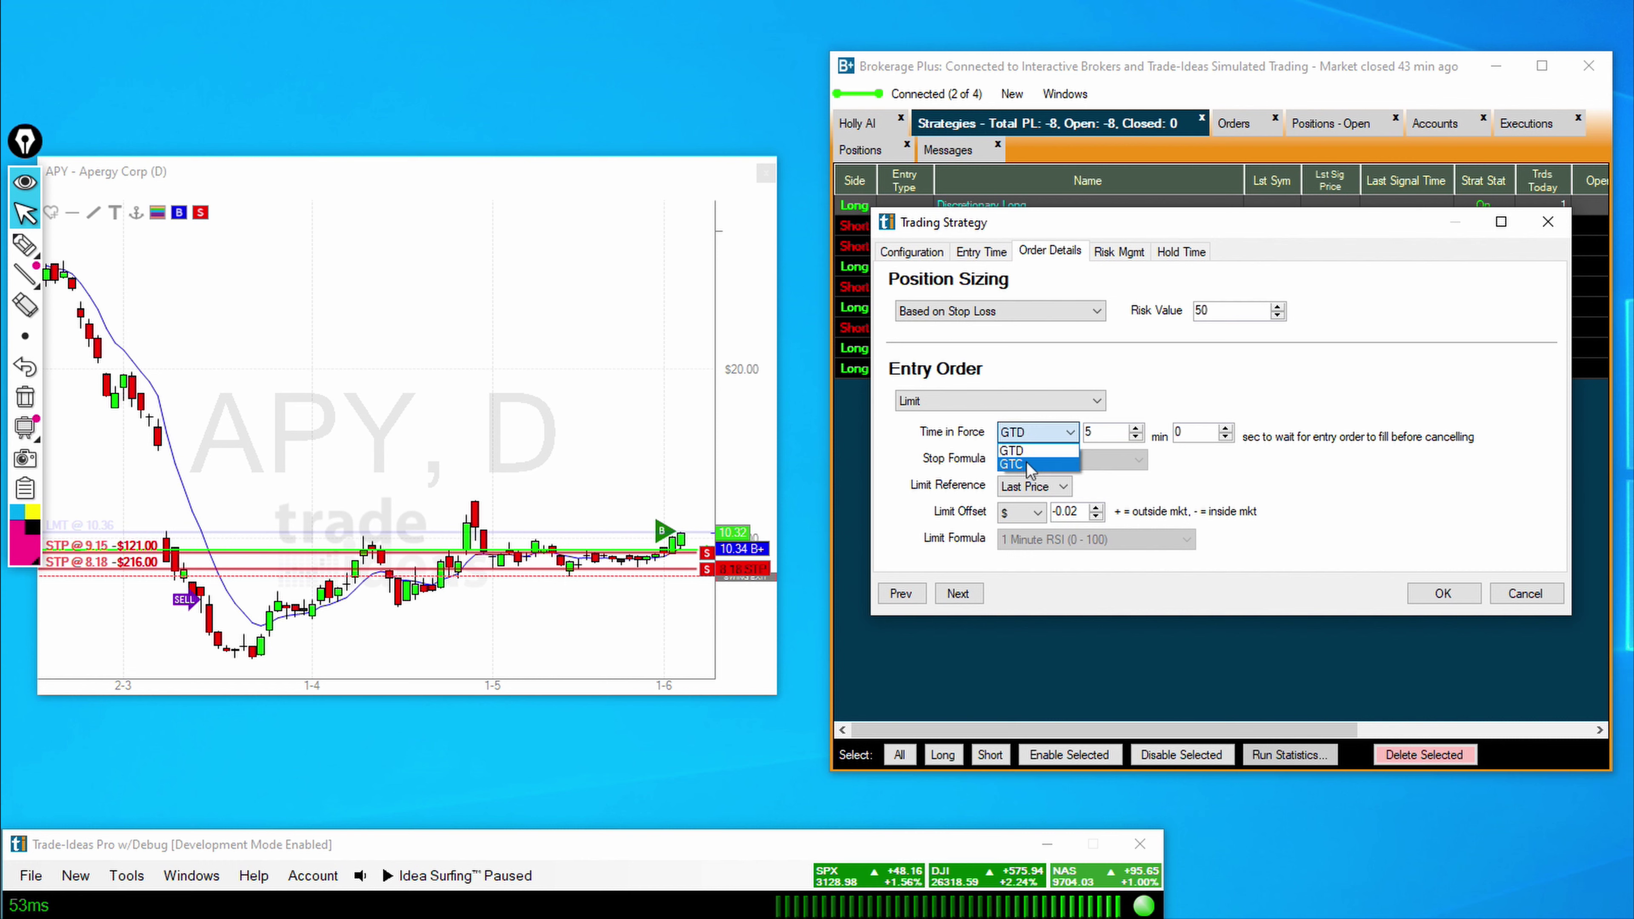
left_click(1031, 453)
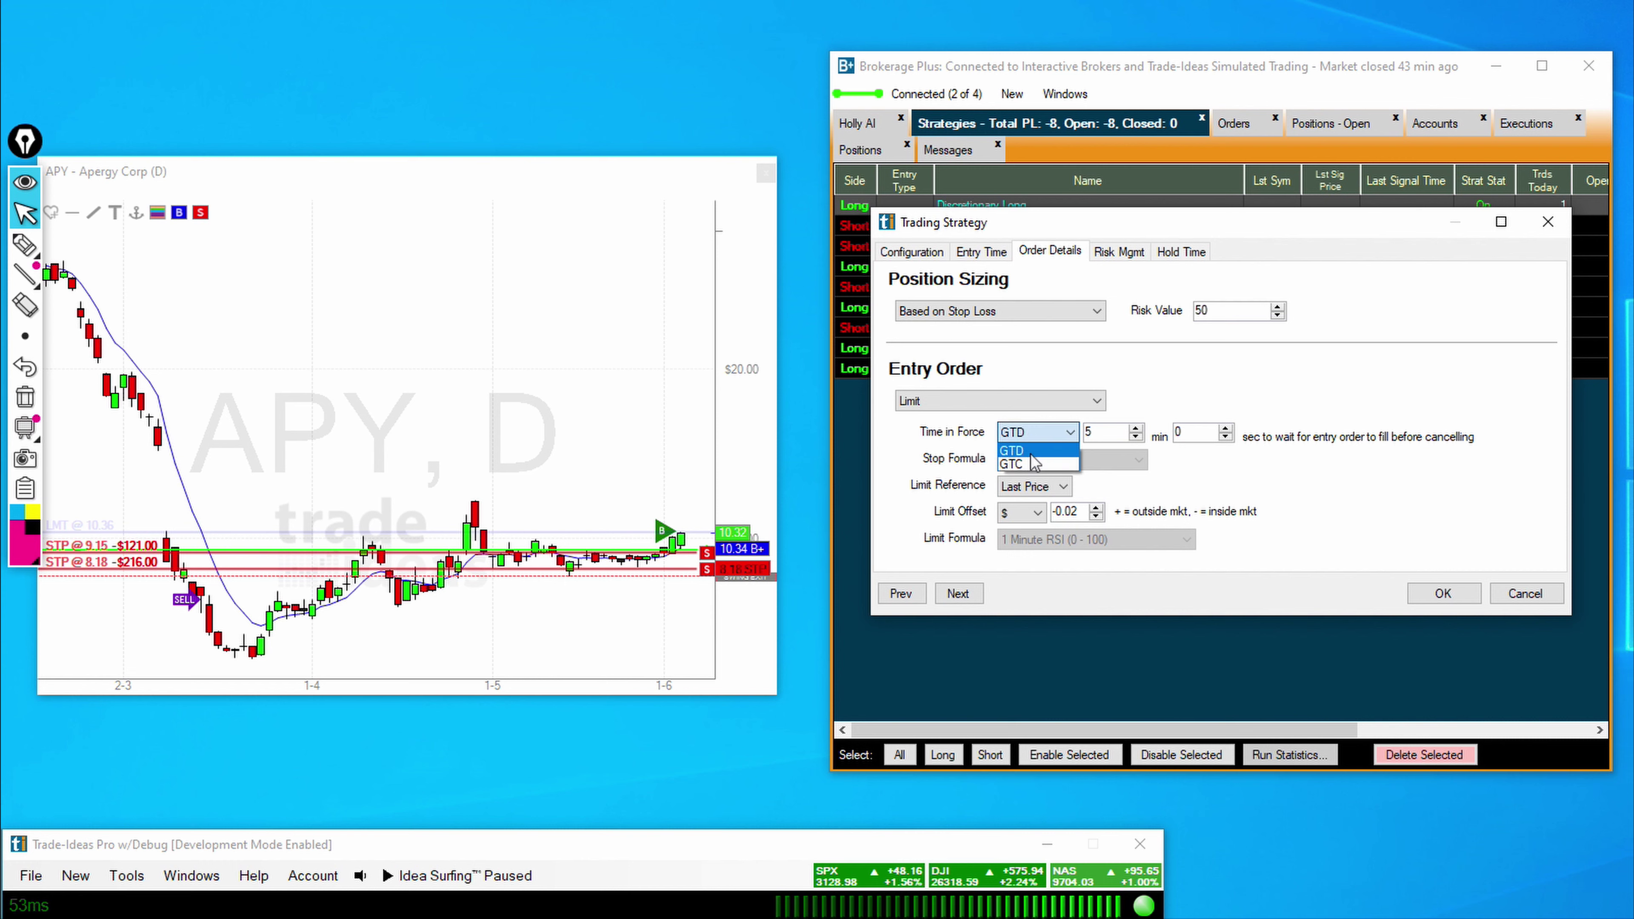
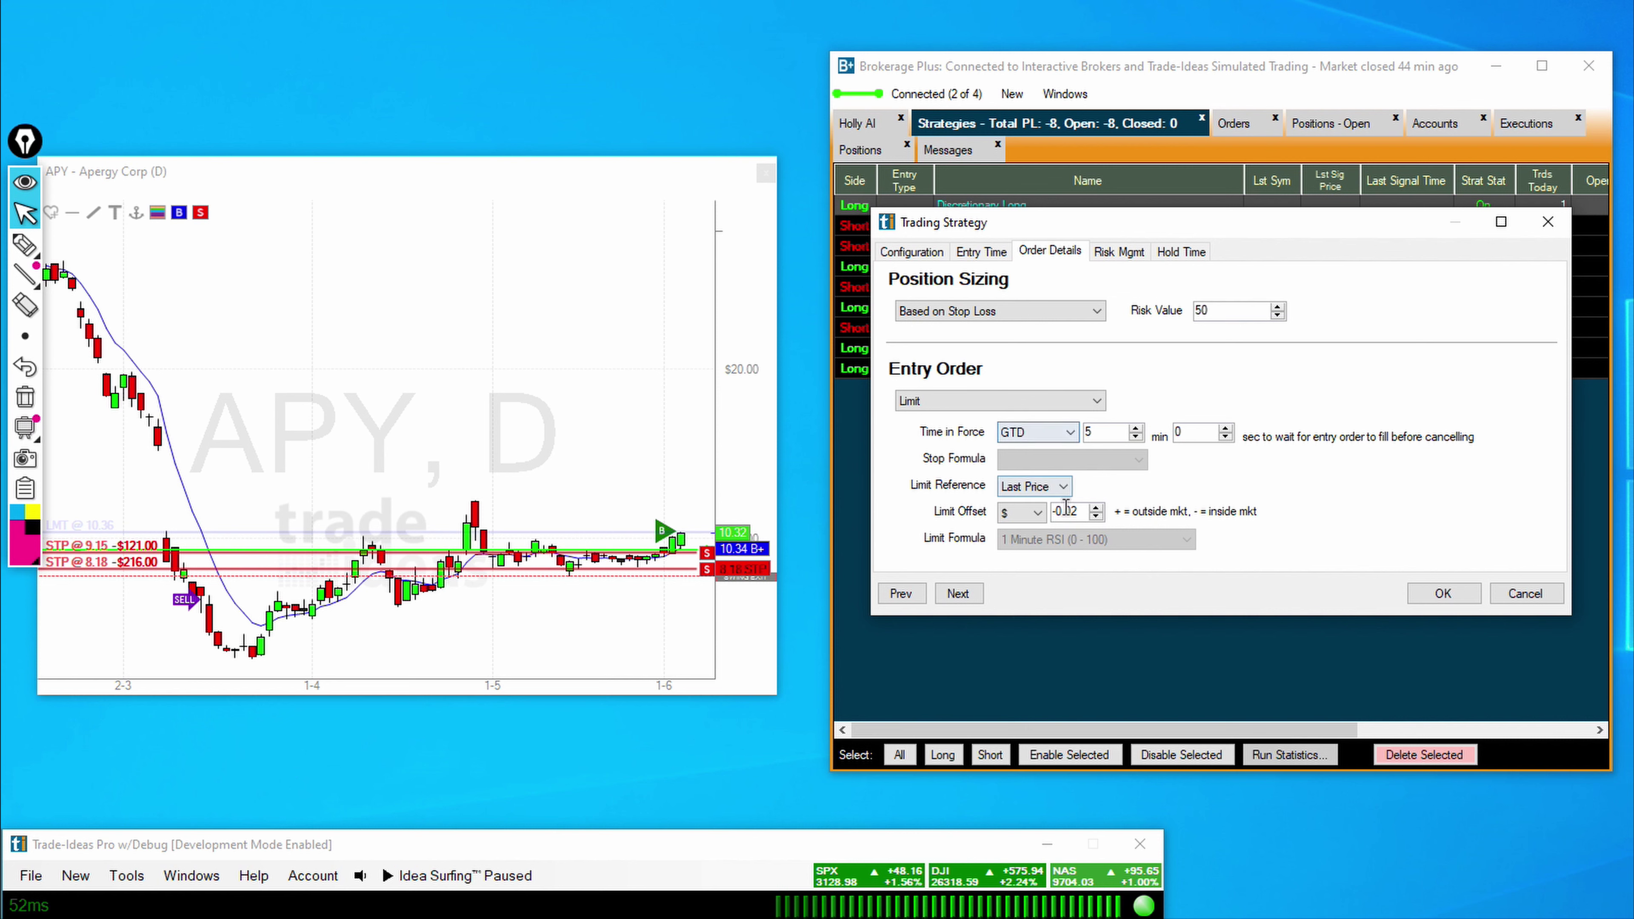
Change the entry order's limit offset from -0.02 to -0.10.
left_click_drag(1066, 509, 1082, 511)
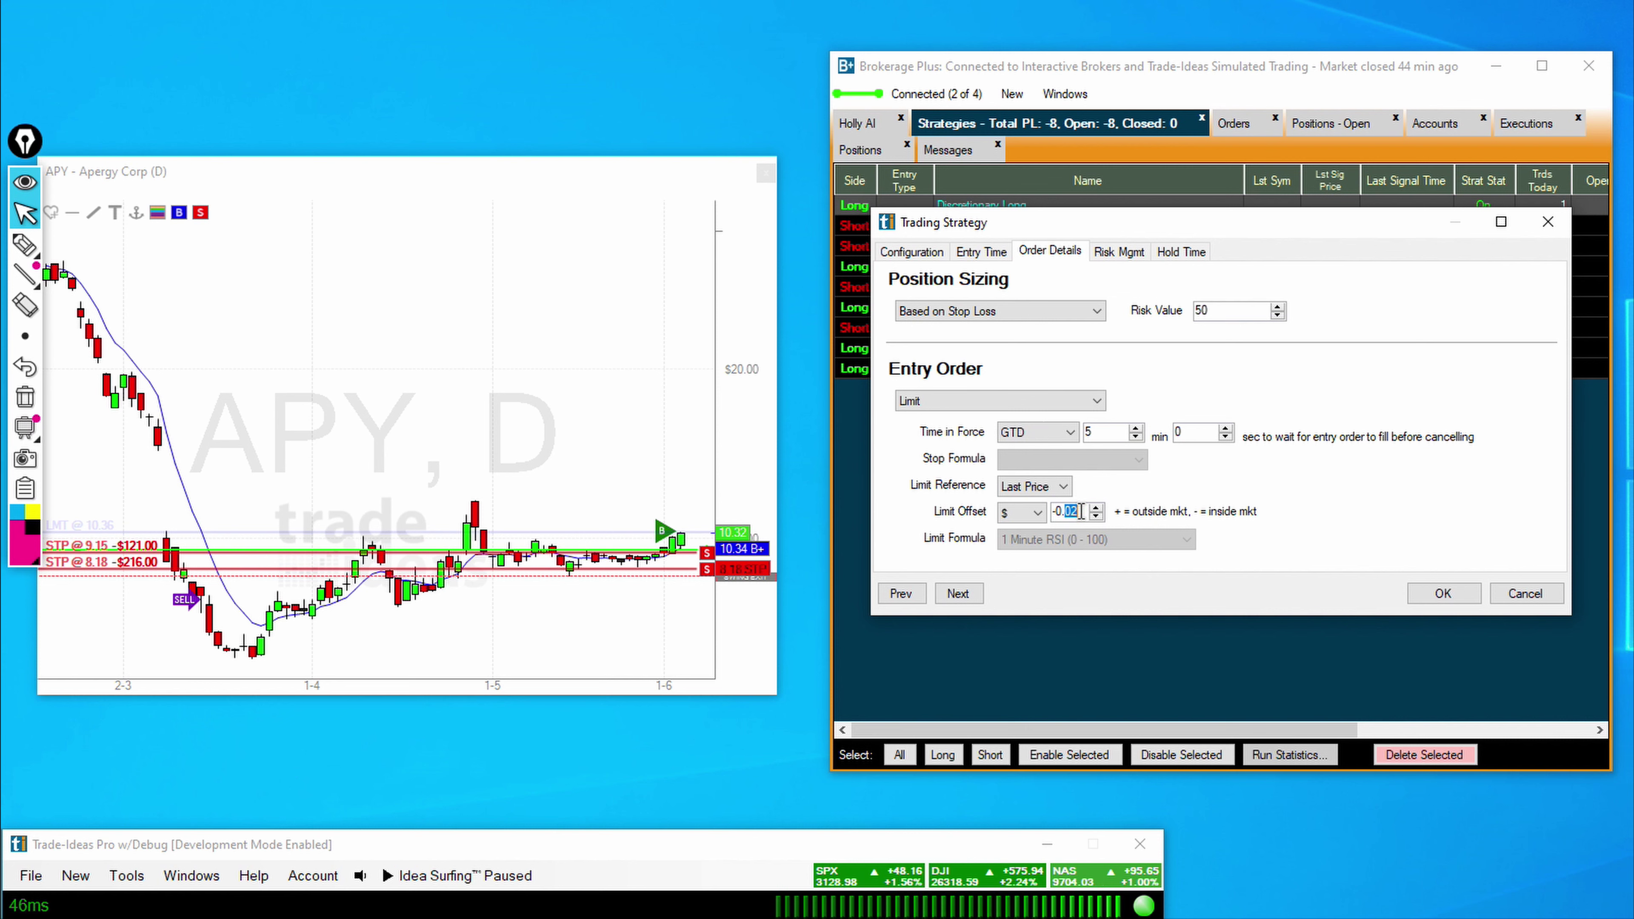
type("10")
Show the Risk Mgmt settings and briefly underline the last-price exit reference option.
left_click(1119, 252)
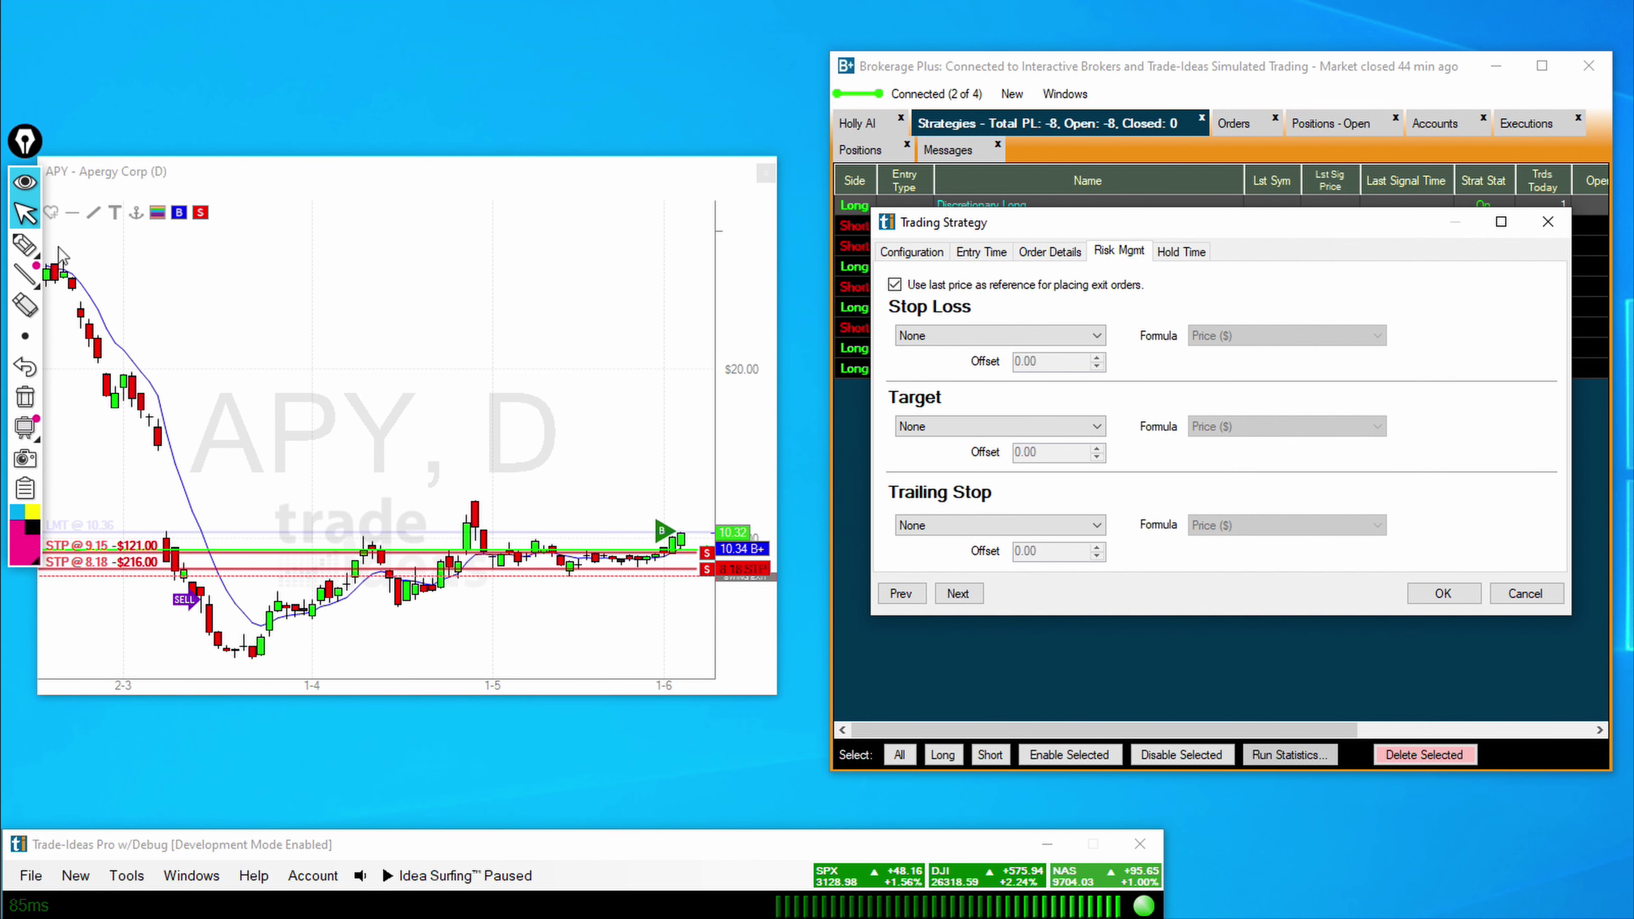
left_click(24, 245)
left_click_drag(909, 291, 1149, 294)
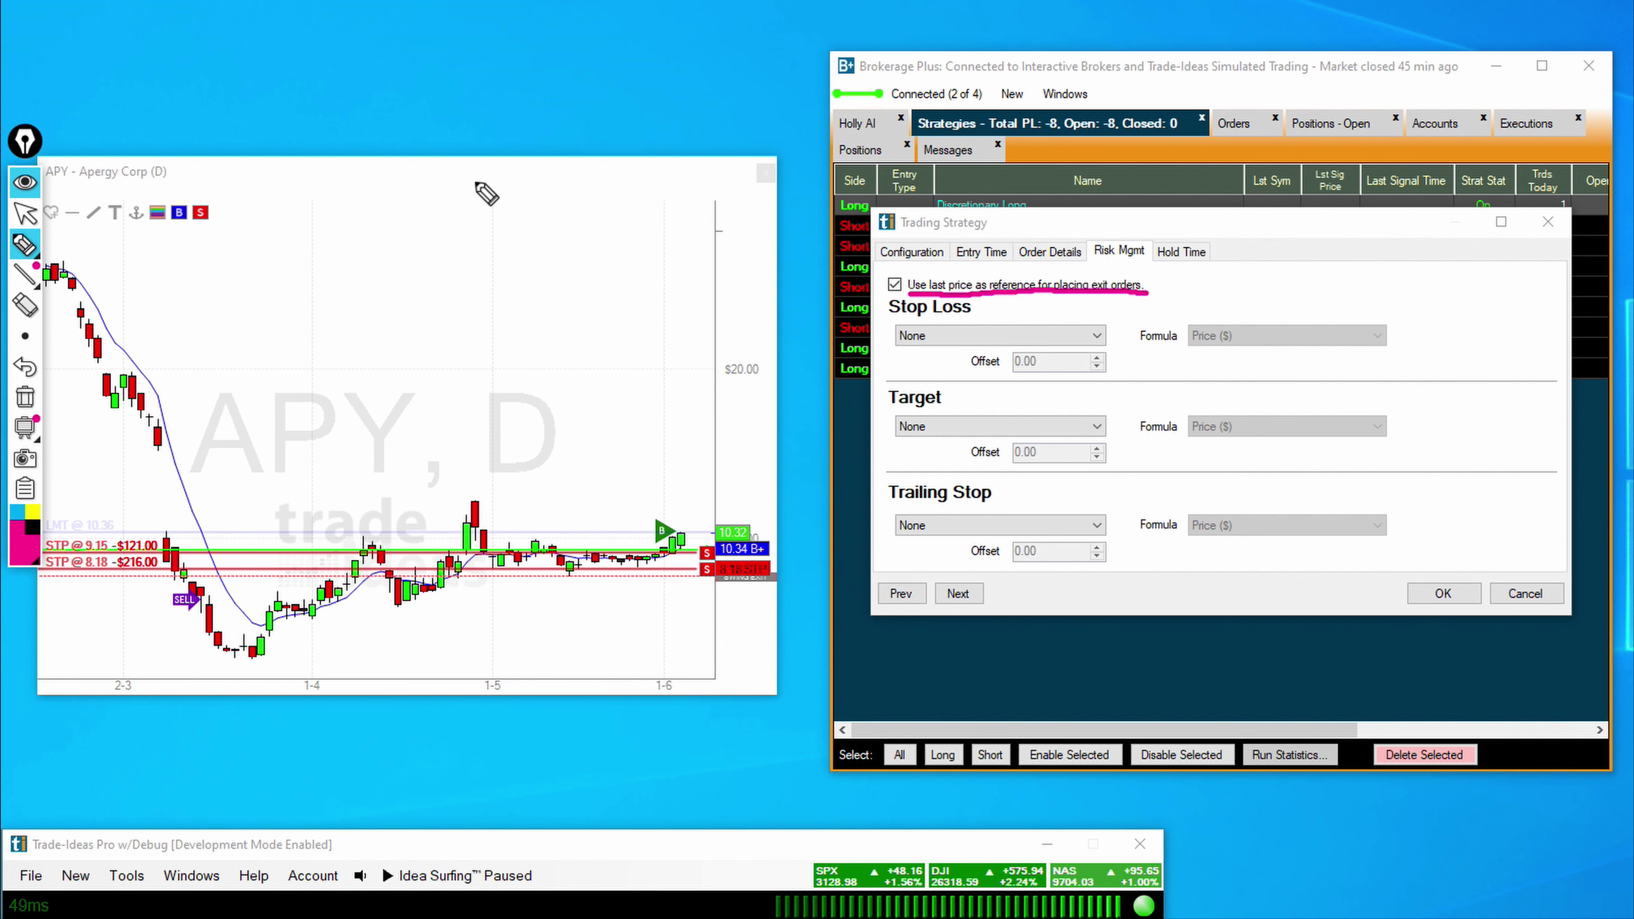
left_click(24, 397)
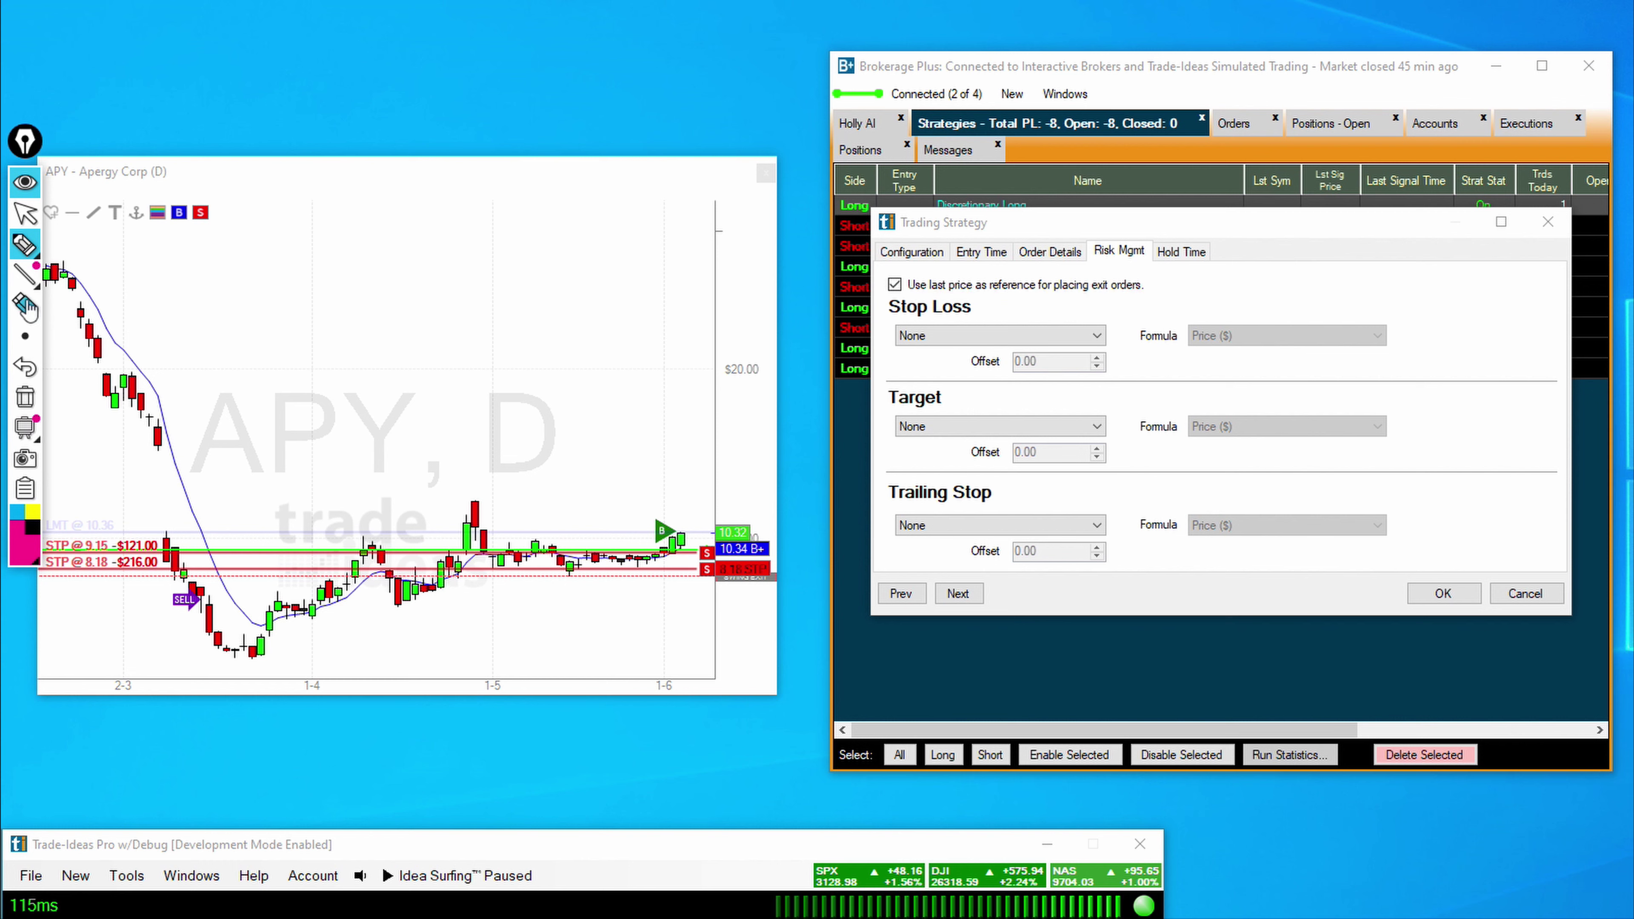
left_click(24, 212)
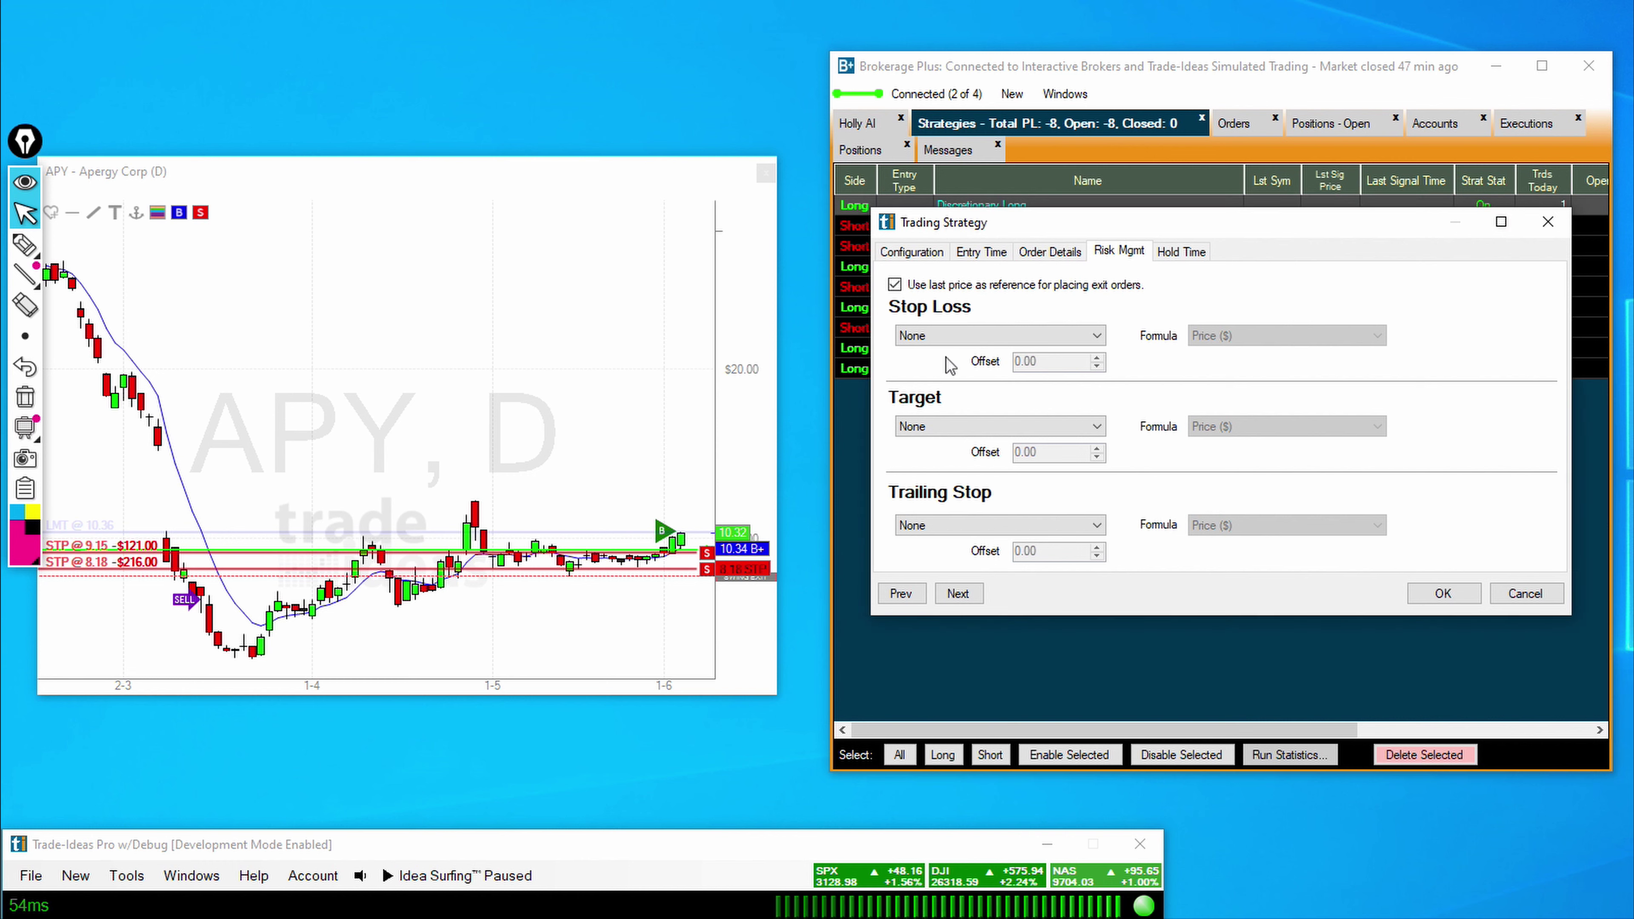
Try a percent stop loss with offset 5, then a dollar stop loss with offset 1.
left_click(949, 338)
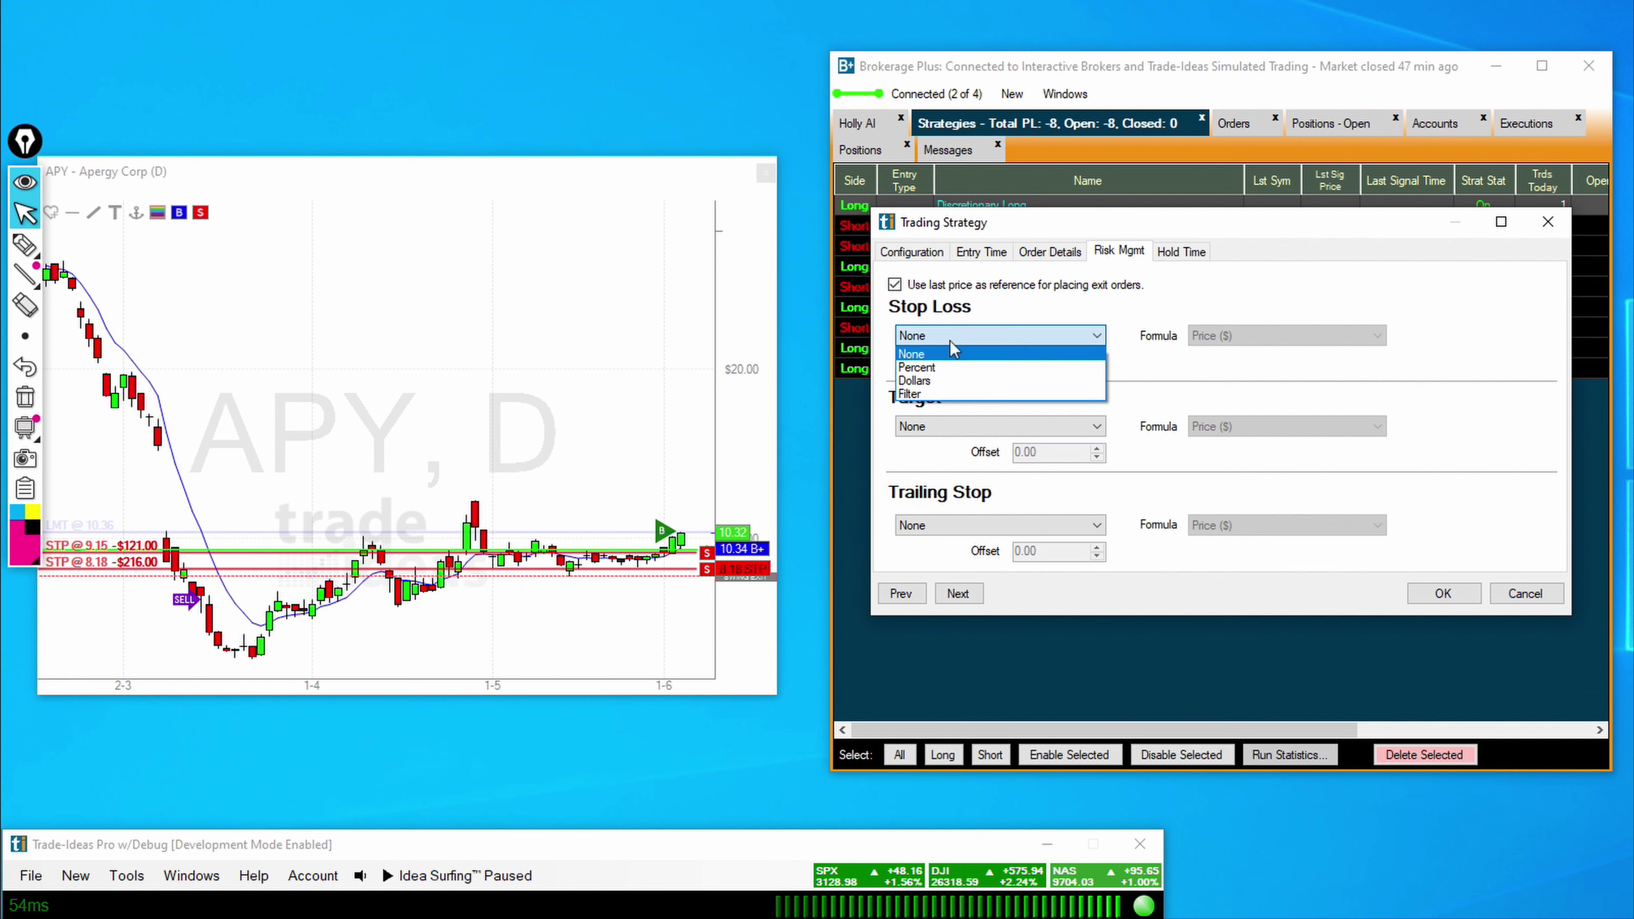
left_click(949, 368)
left_click_drag(1051, 361, 989, 365)
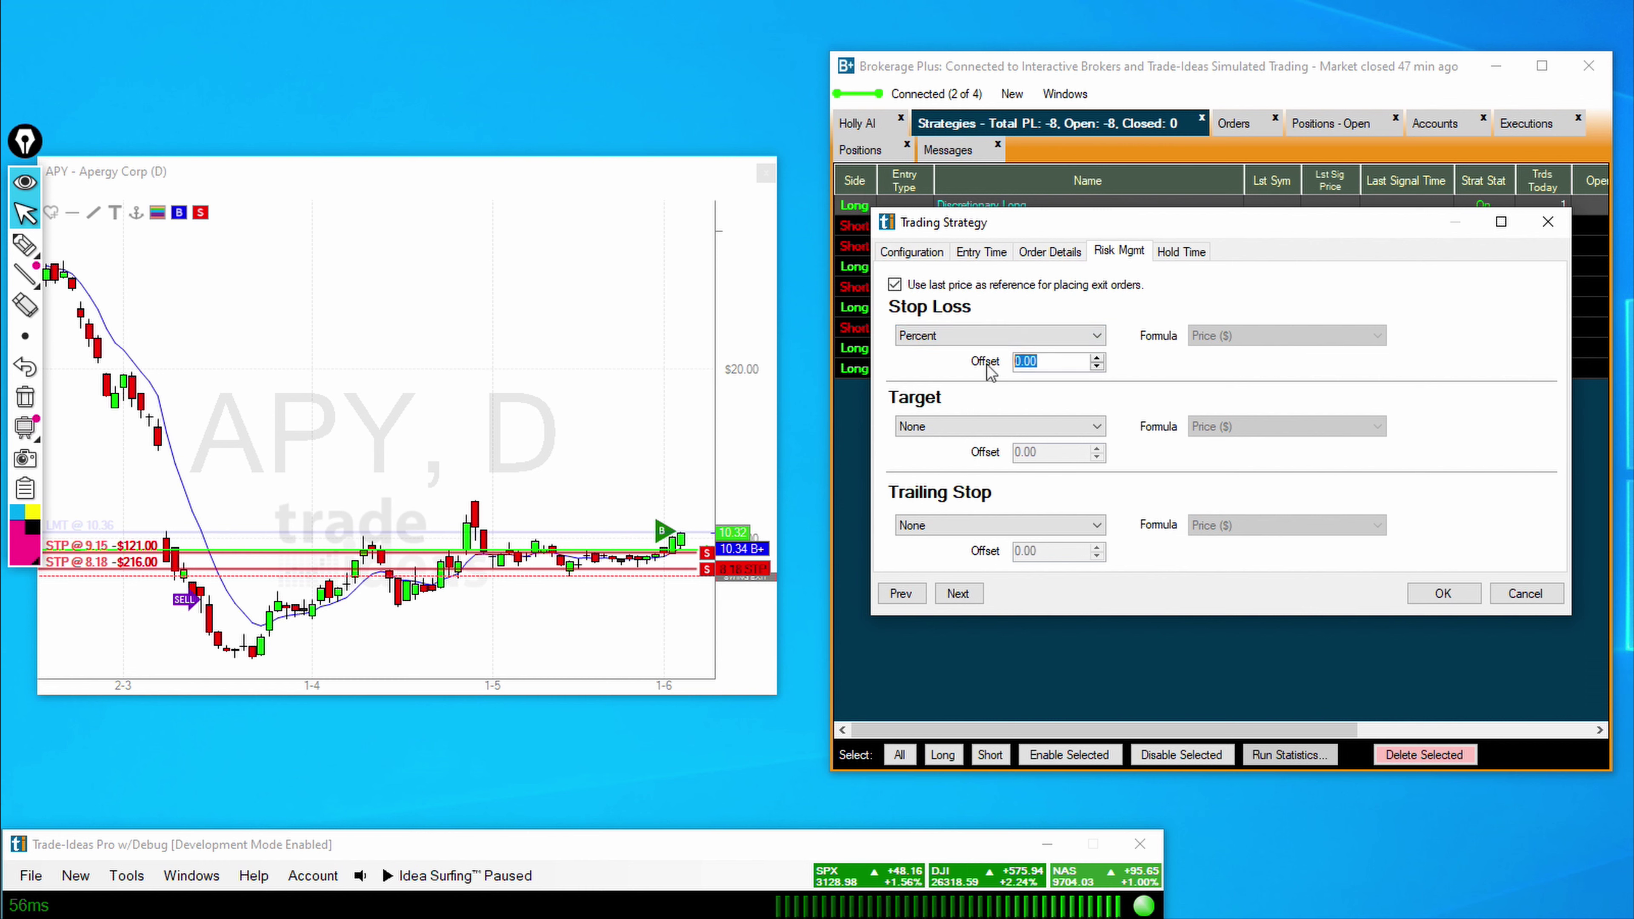
type("5")
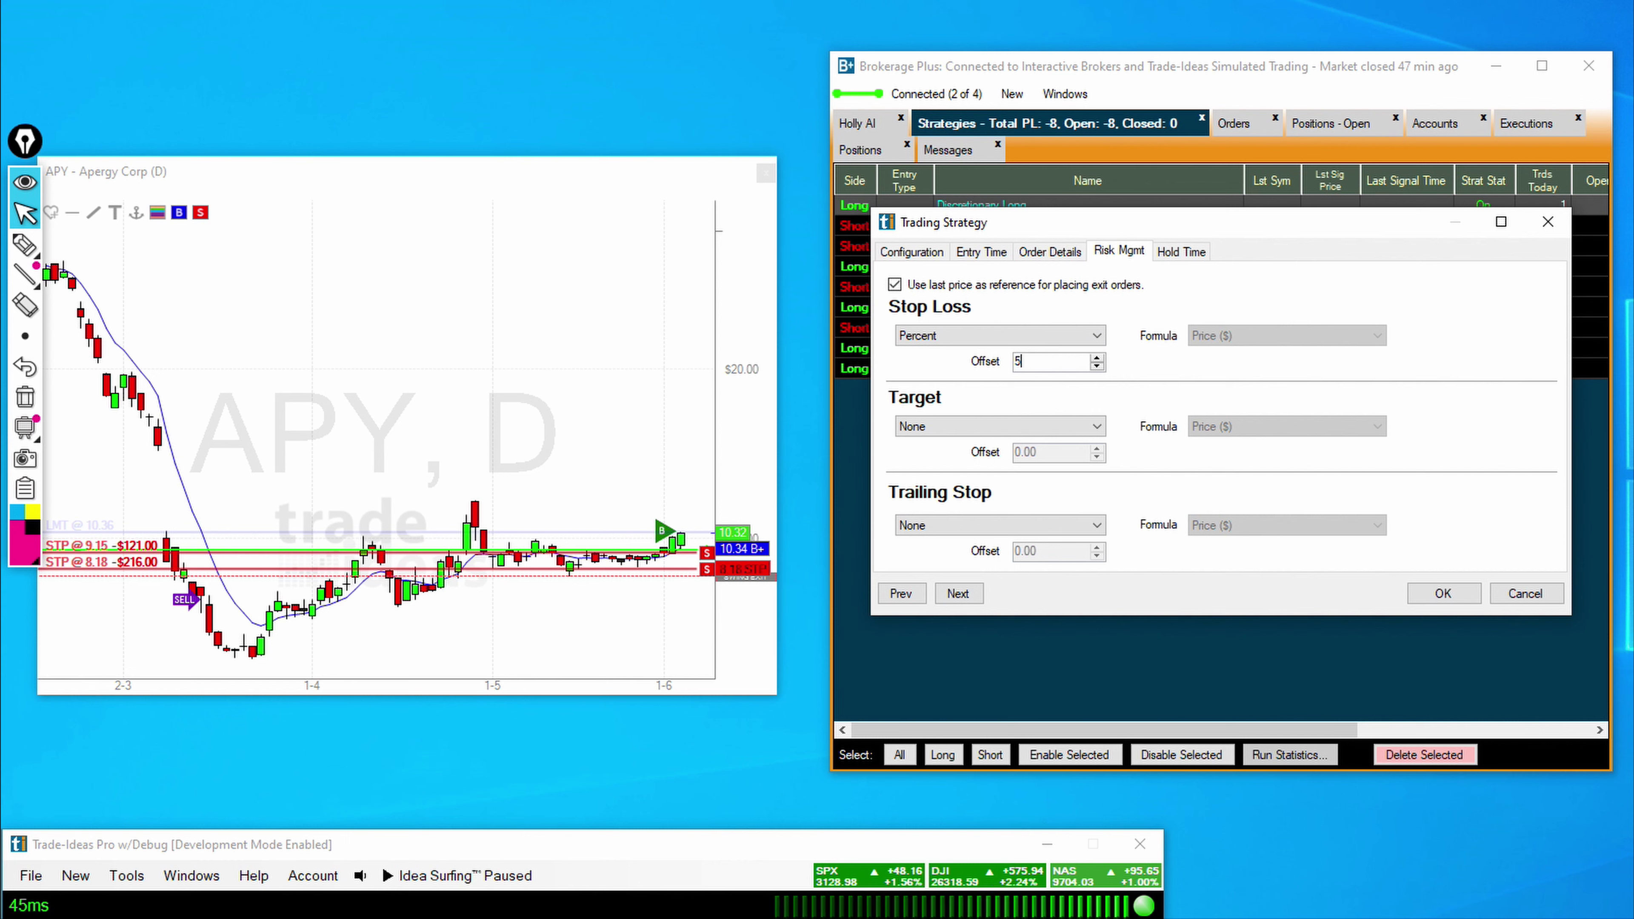
left_click(993, 337)
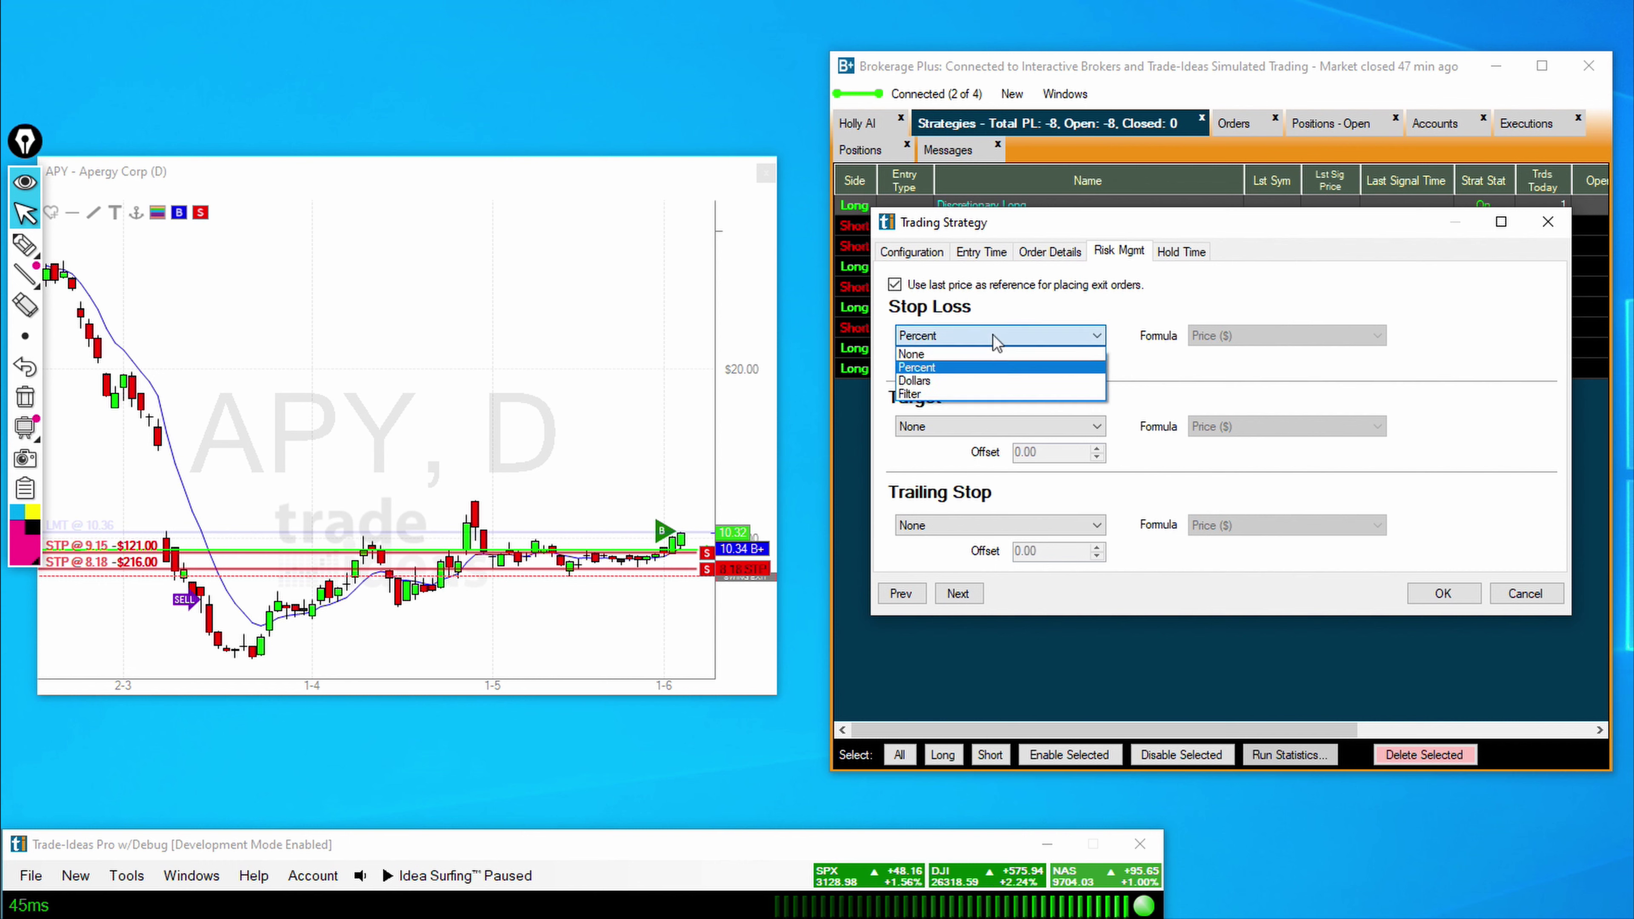
left_click(993, 381)
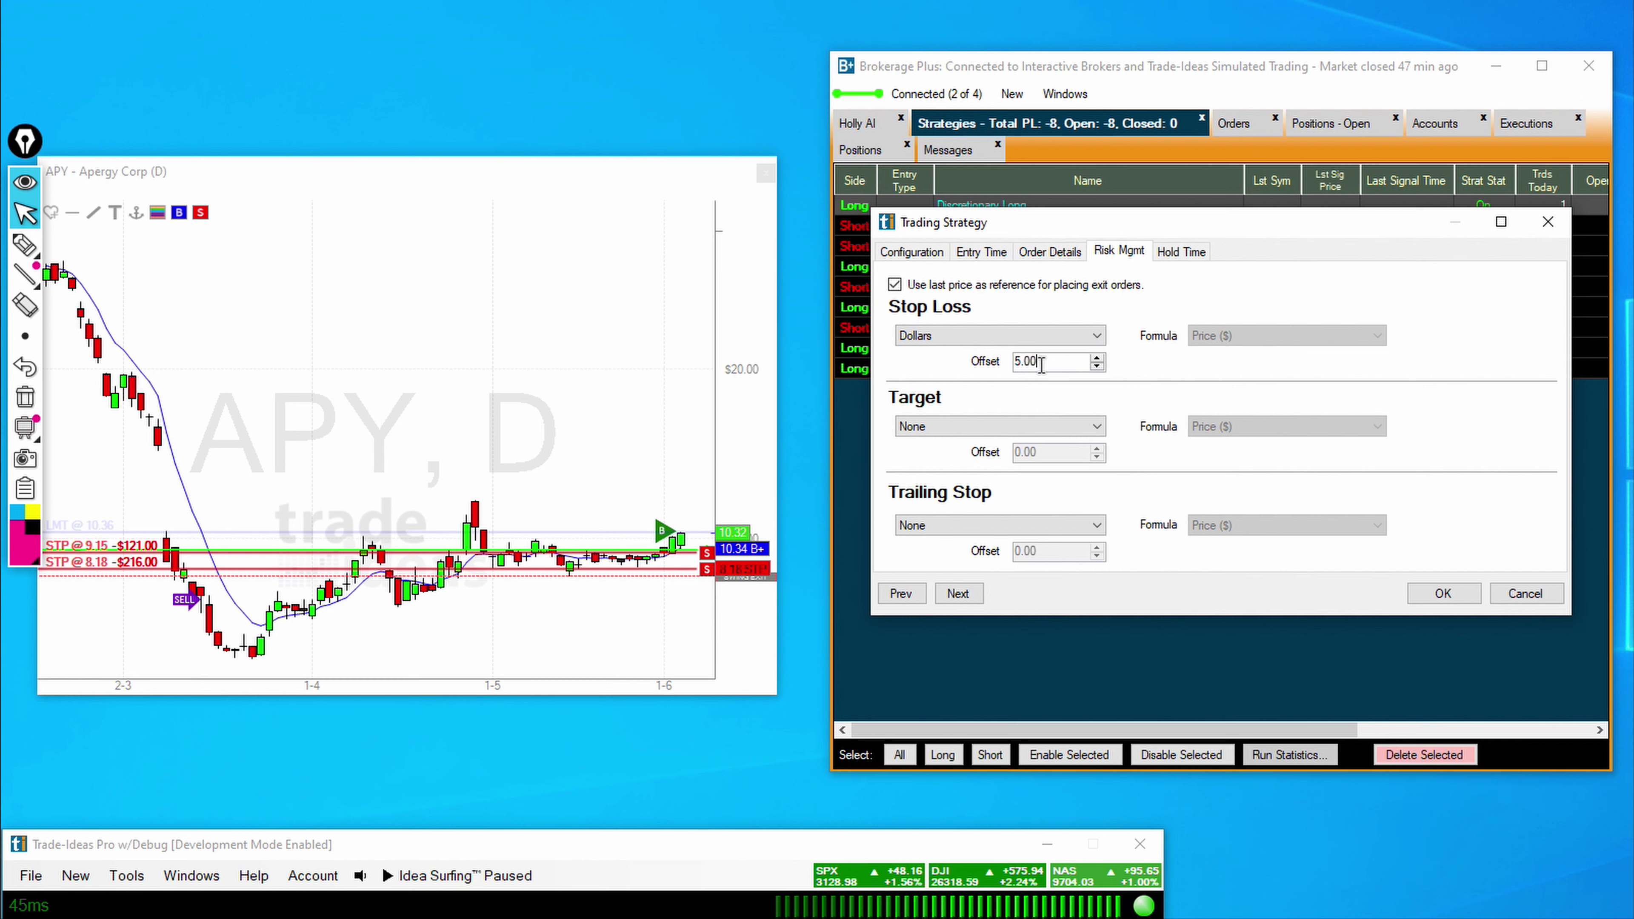
left_click_drag(1037, 361, 1009, 365)
type("1")
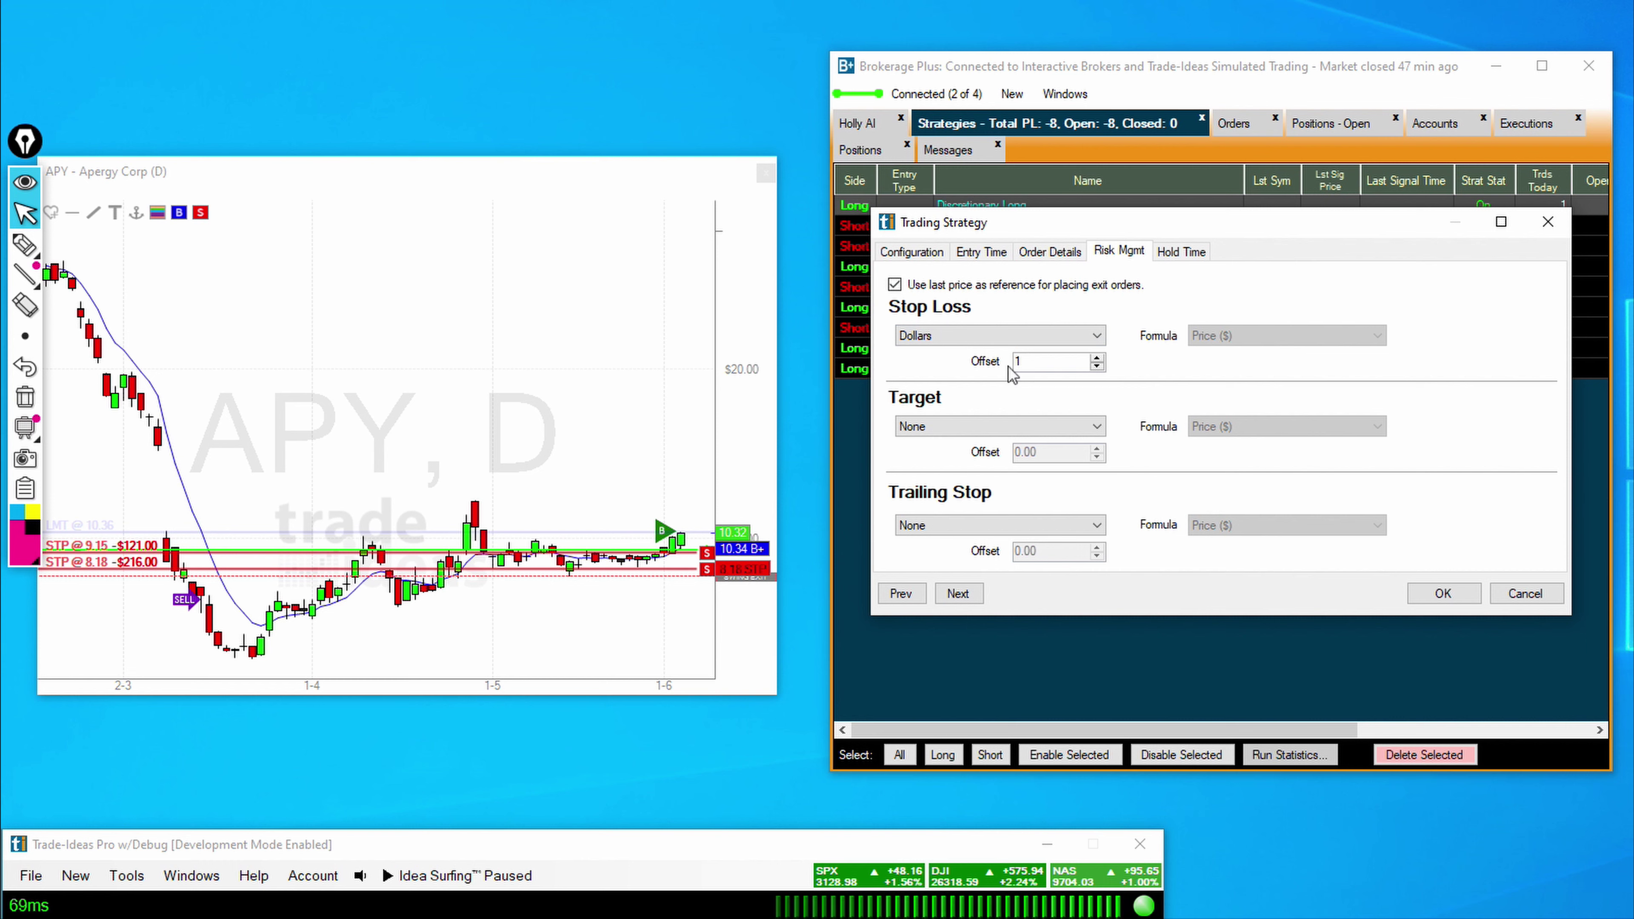
Make the stop loss filter-based using the Smart Stop ($) formula.
left_click(1001, 335)
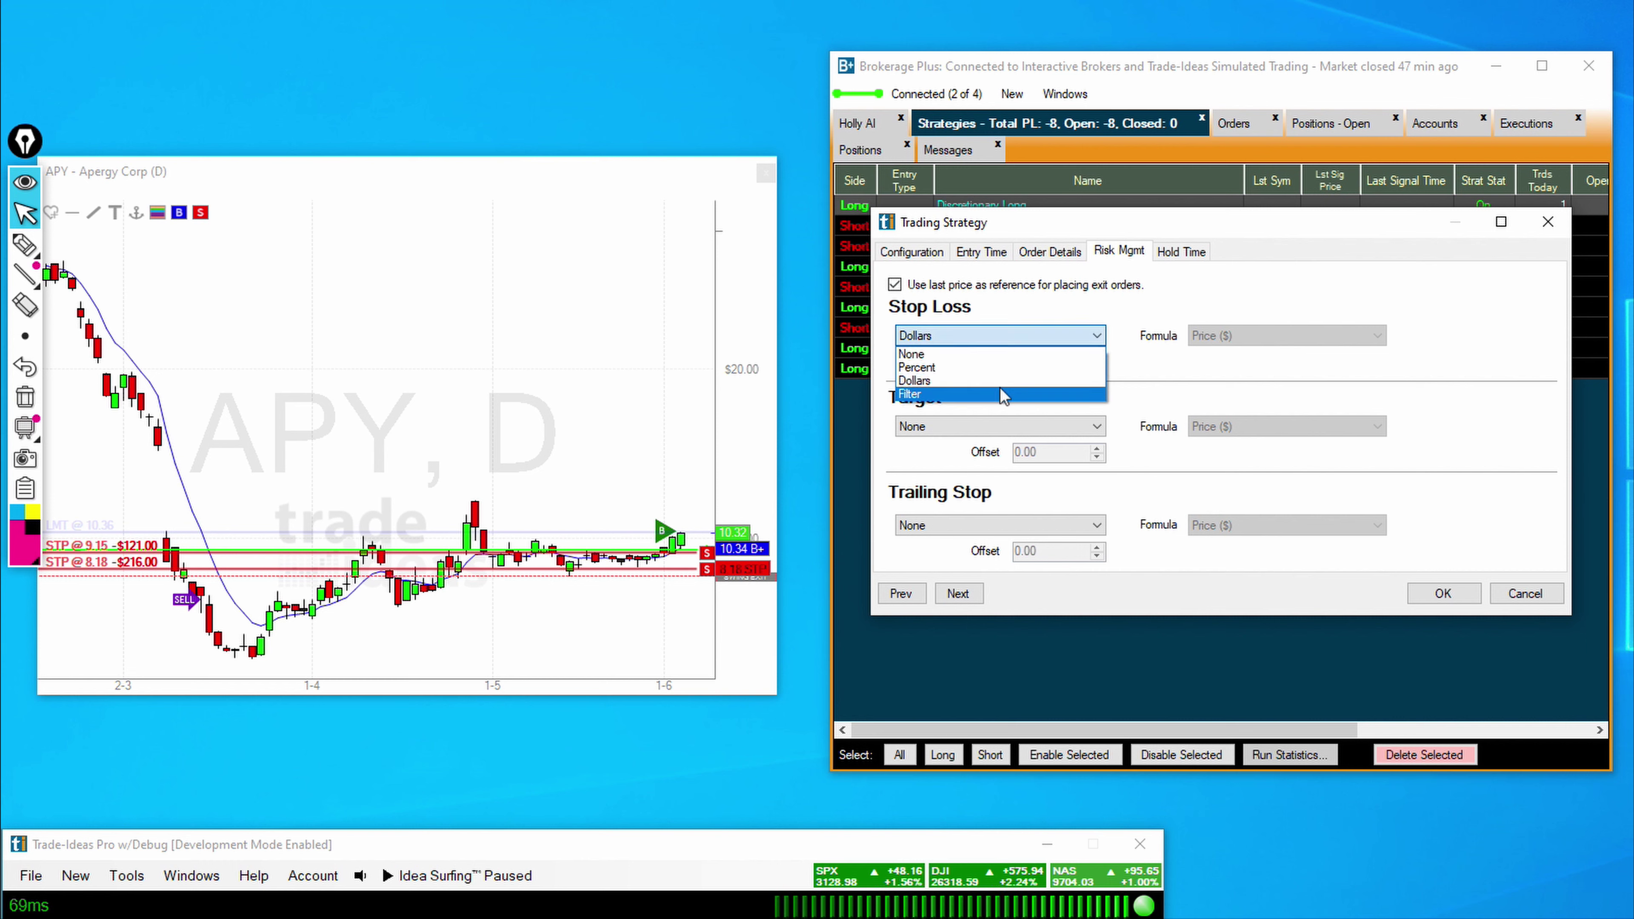
left_click(1000, 388)
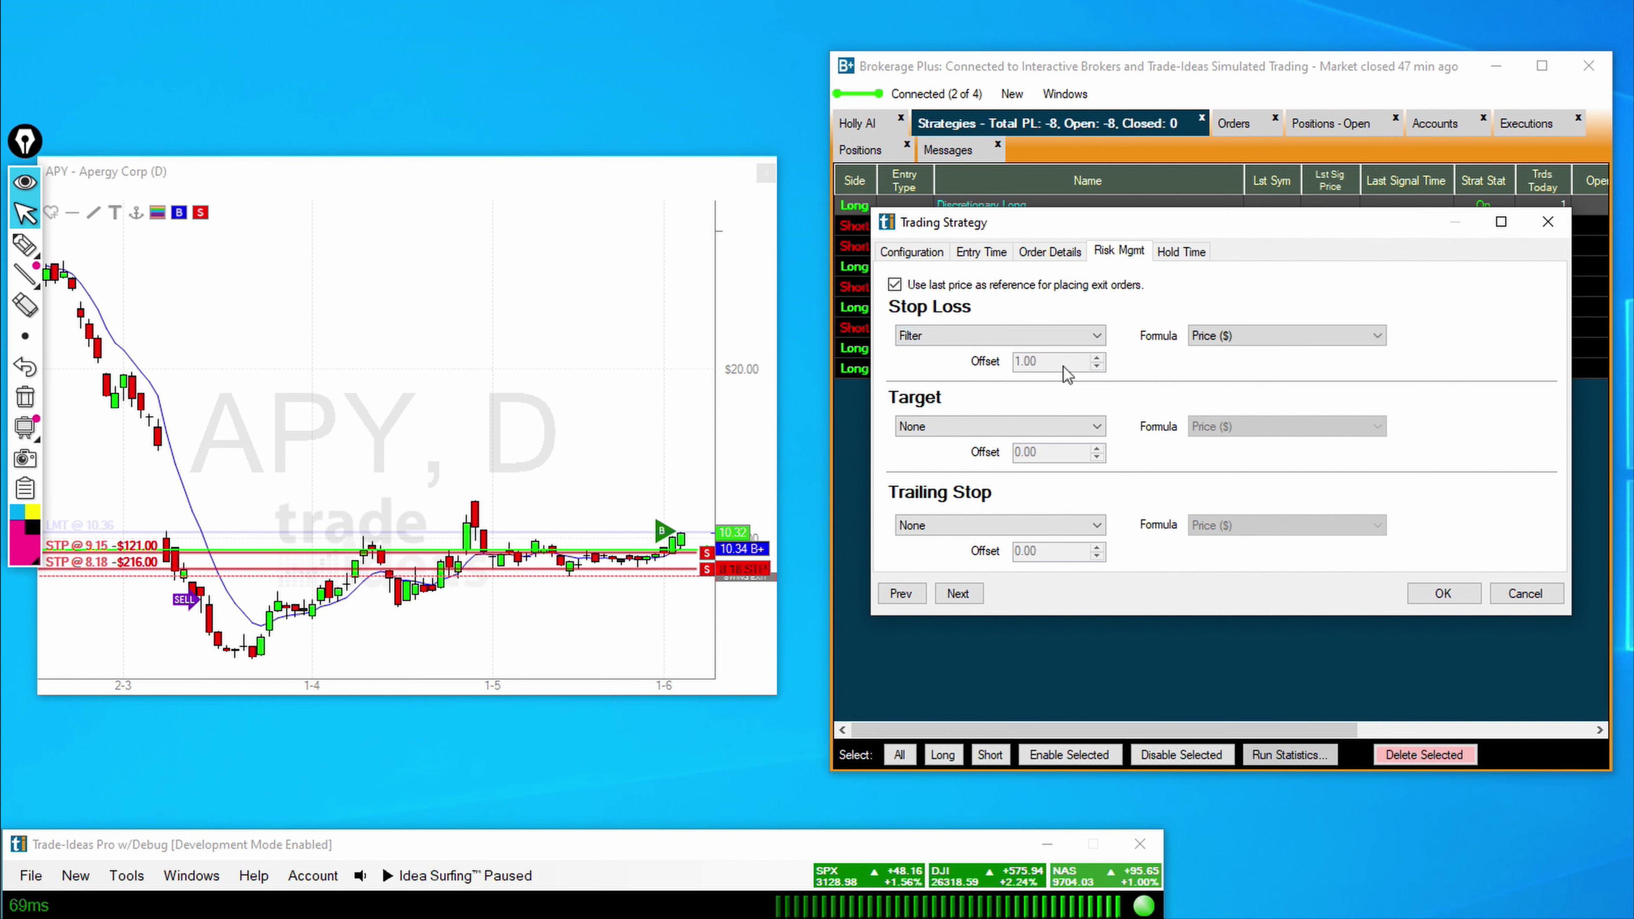
left_click(1248, 334)
key("s")
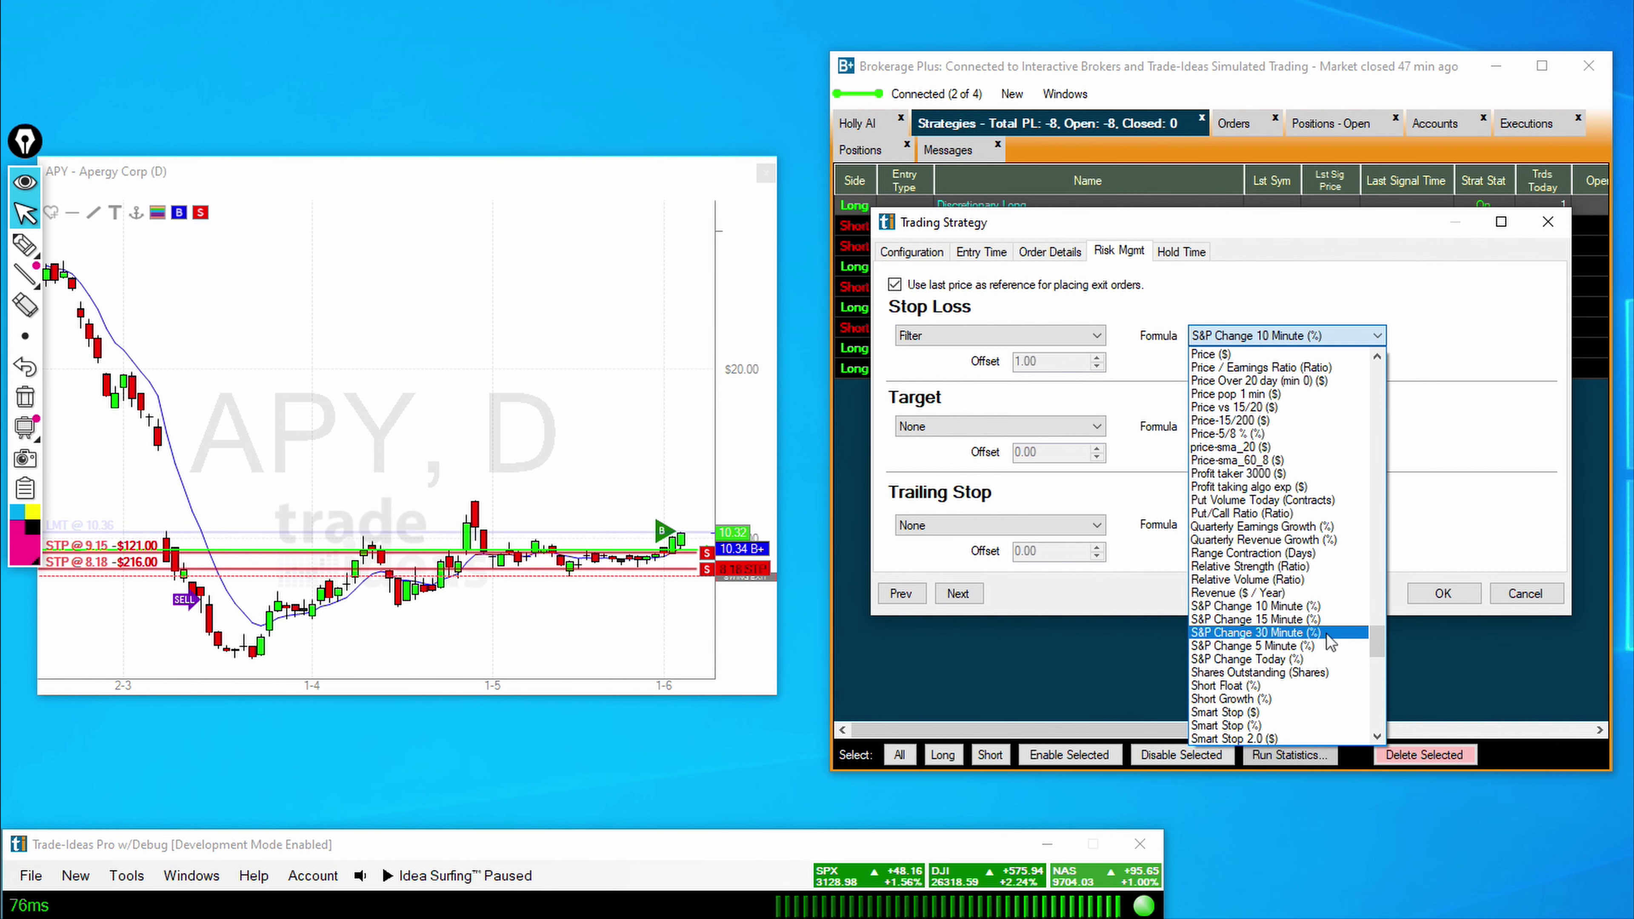
left_click(1294, 712)
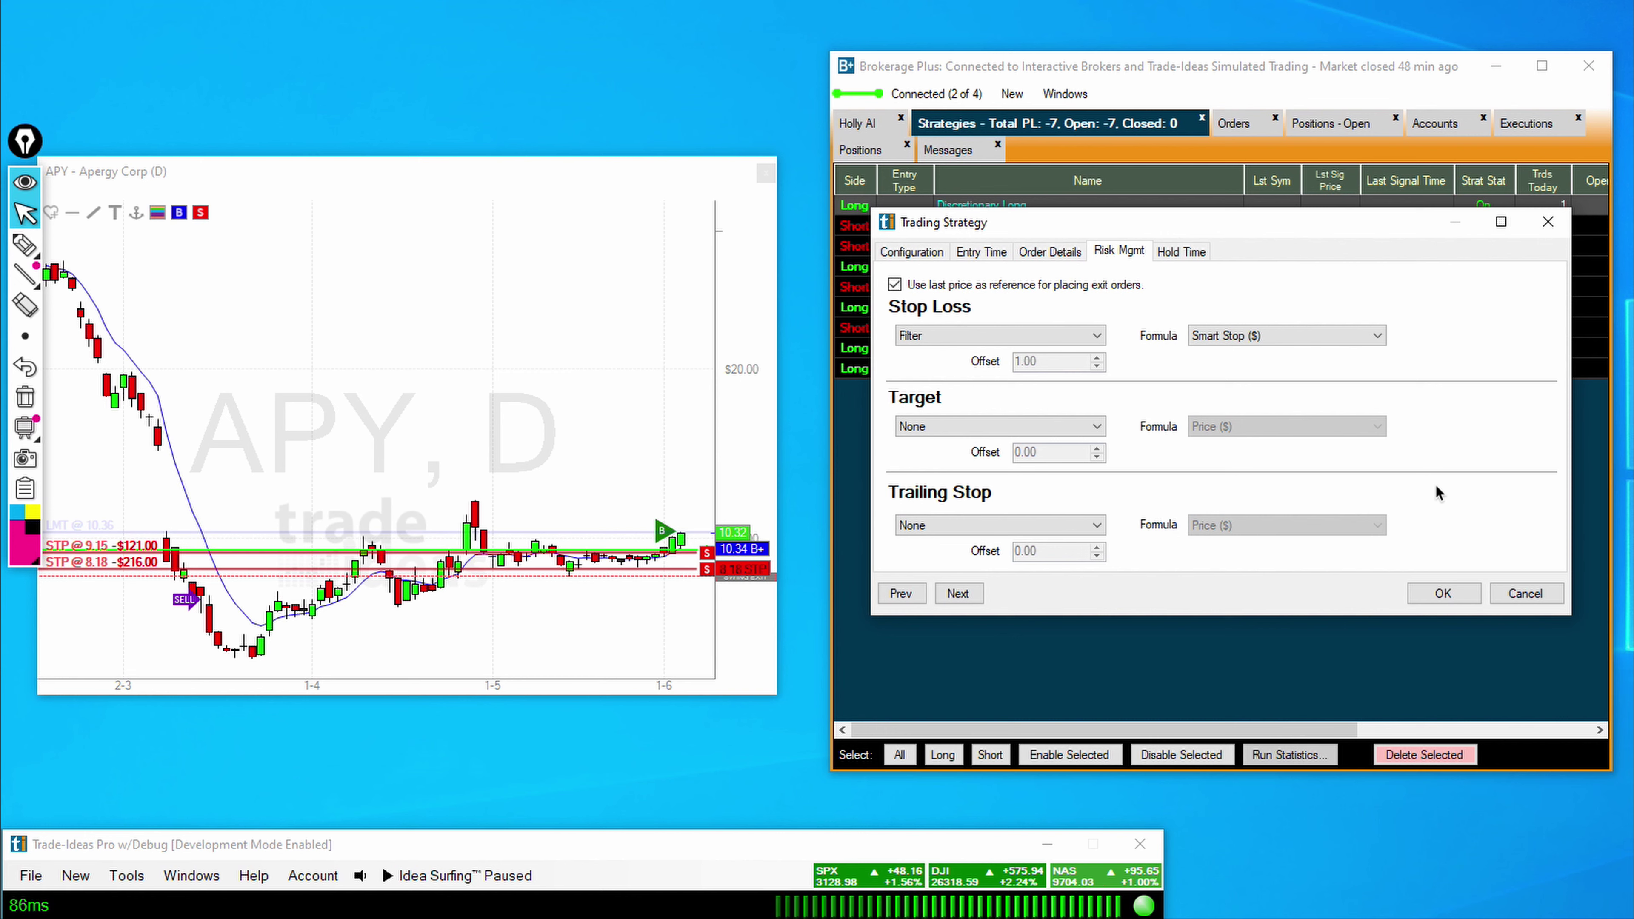
Switch the stop formula to Above Low ($) and annotate the example 10 − .5 = 9.5.
key("a")
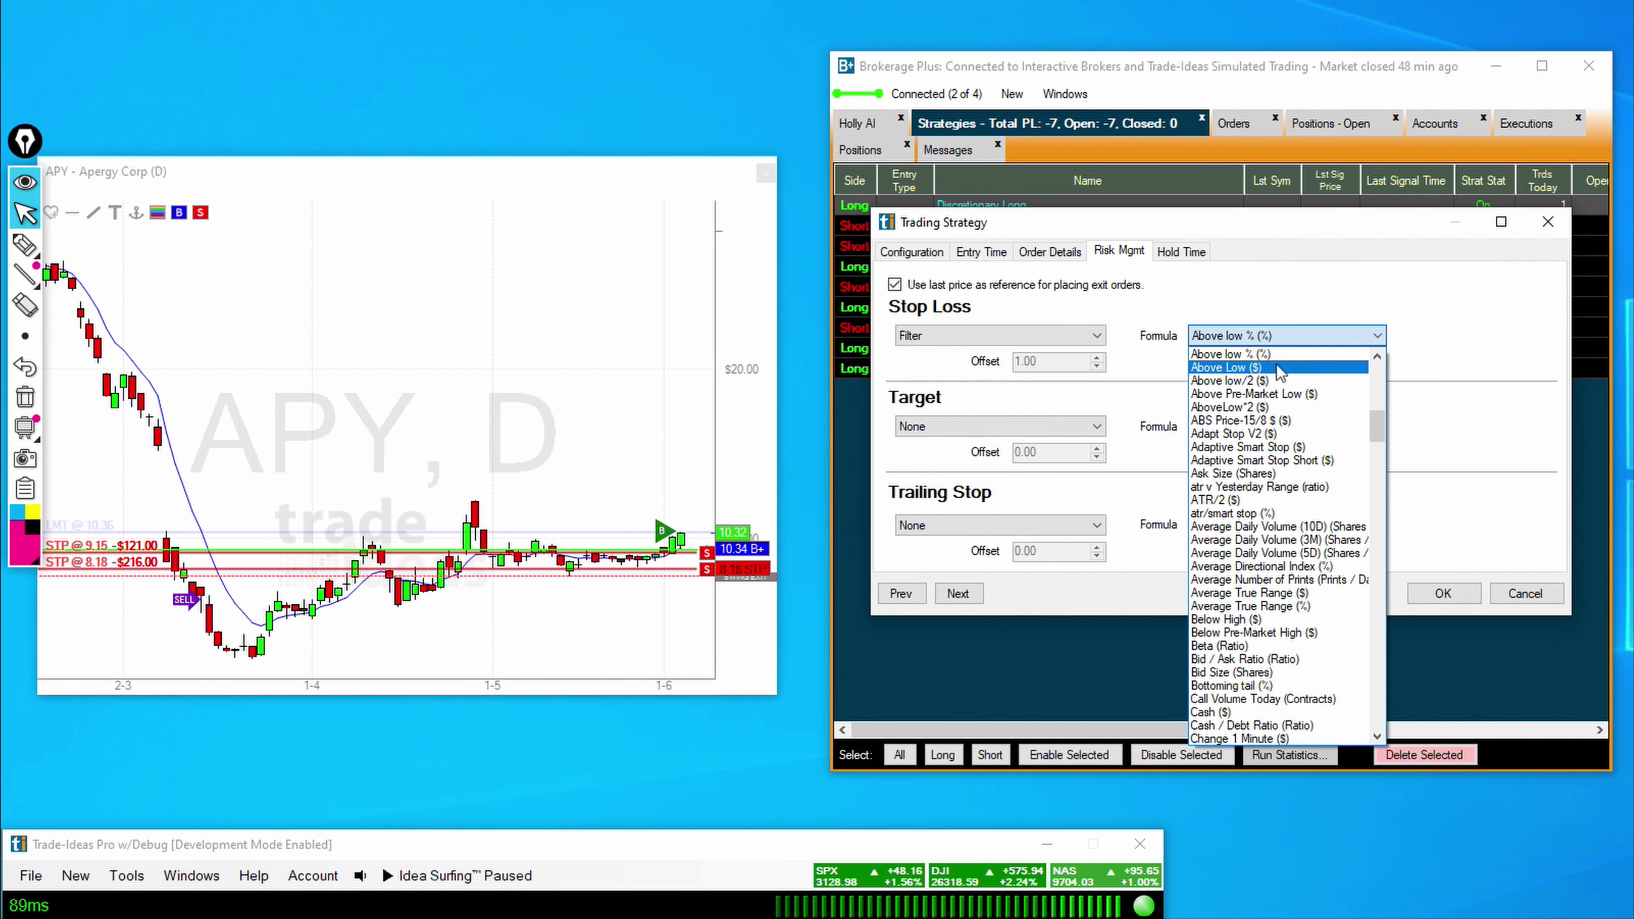
left_click(1277, 368)
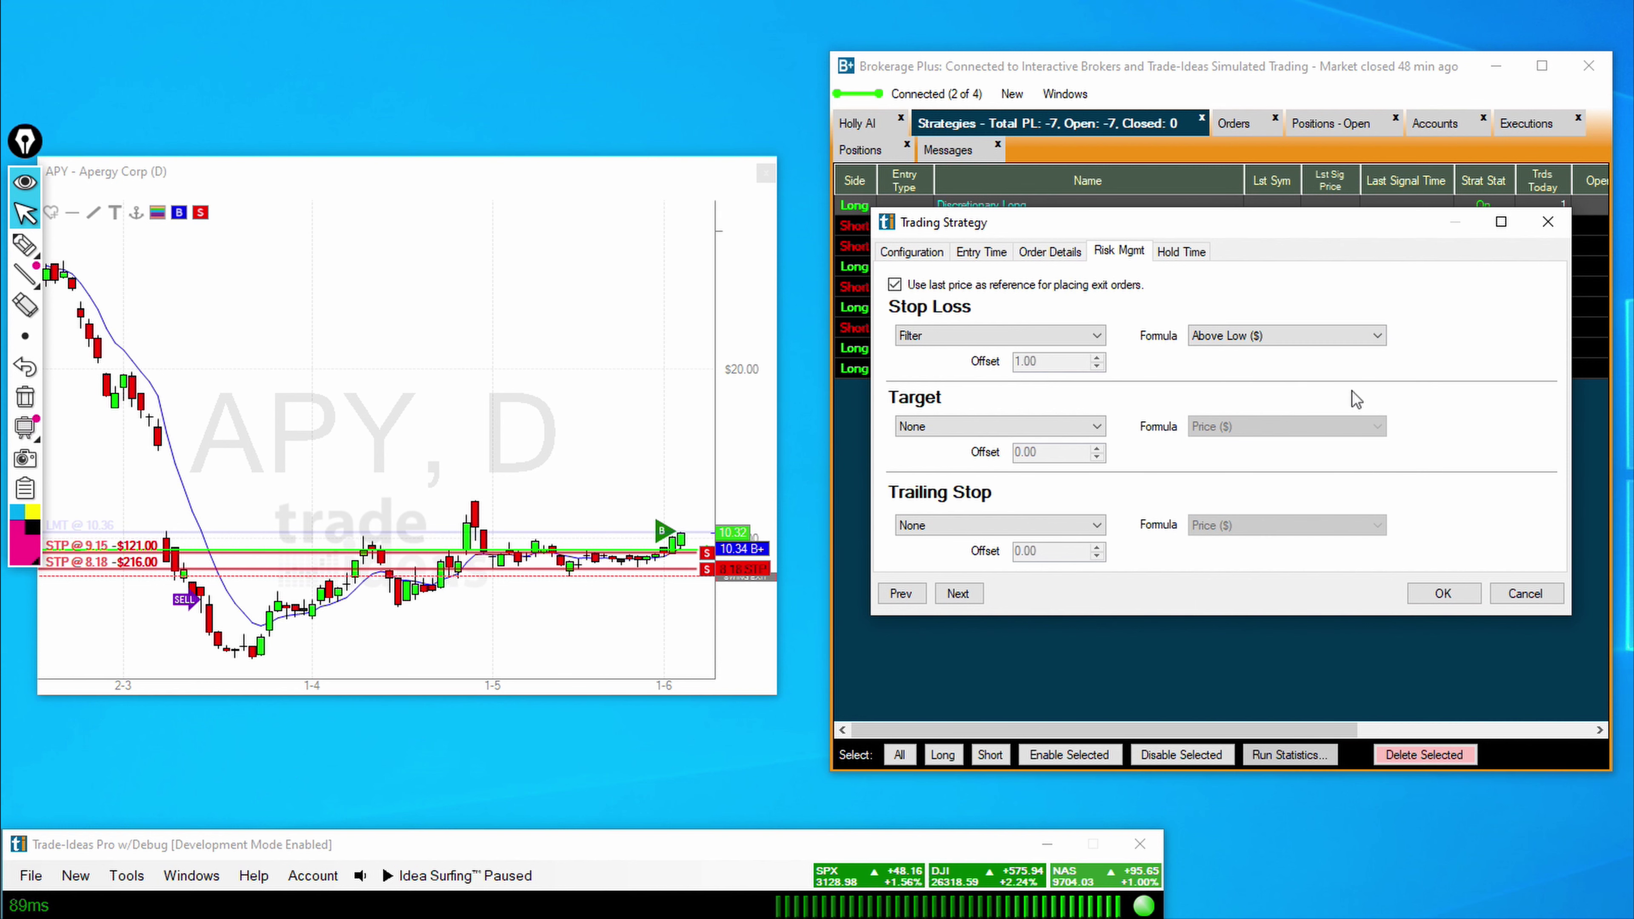
left_click(69, 246)
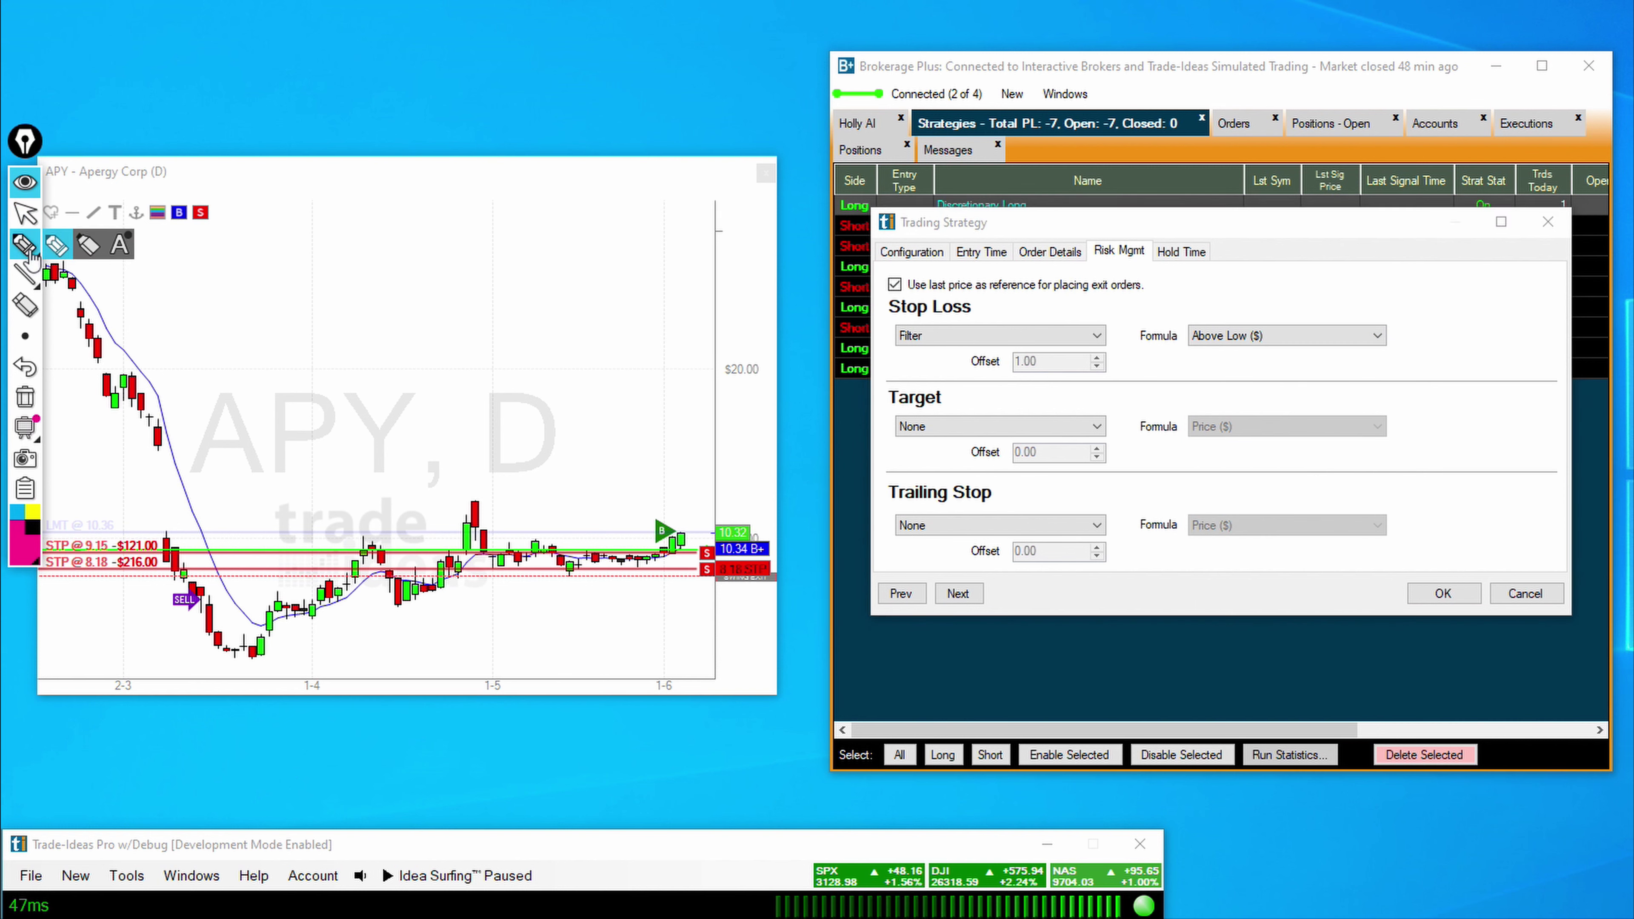
left_click(25, 245)
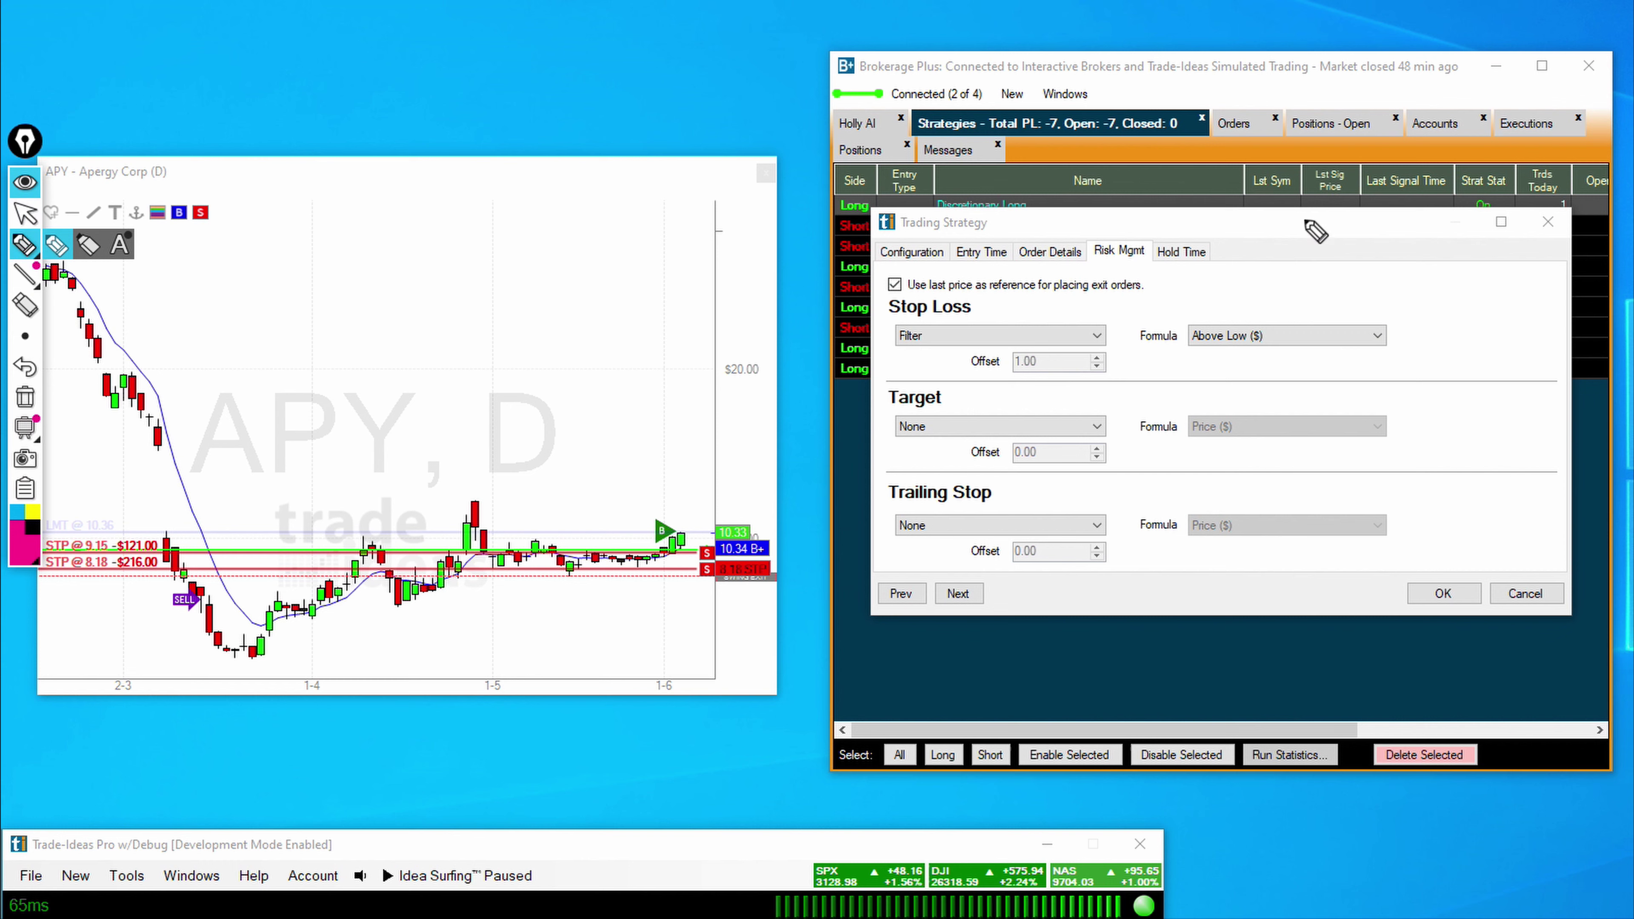
mouse_move(1337, 228)
left_mouse_down()
mouse_move(1341, 261)
mouse_move(1381, 246)
mouse_move(1311, 280)
mouse_move(1358, 304)
left_mouse_up()
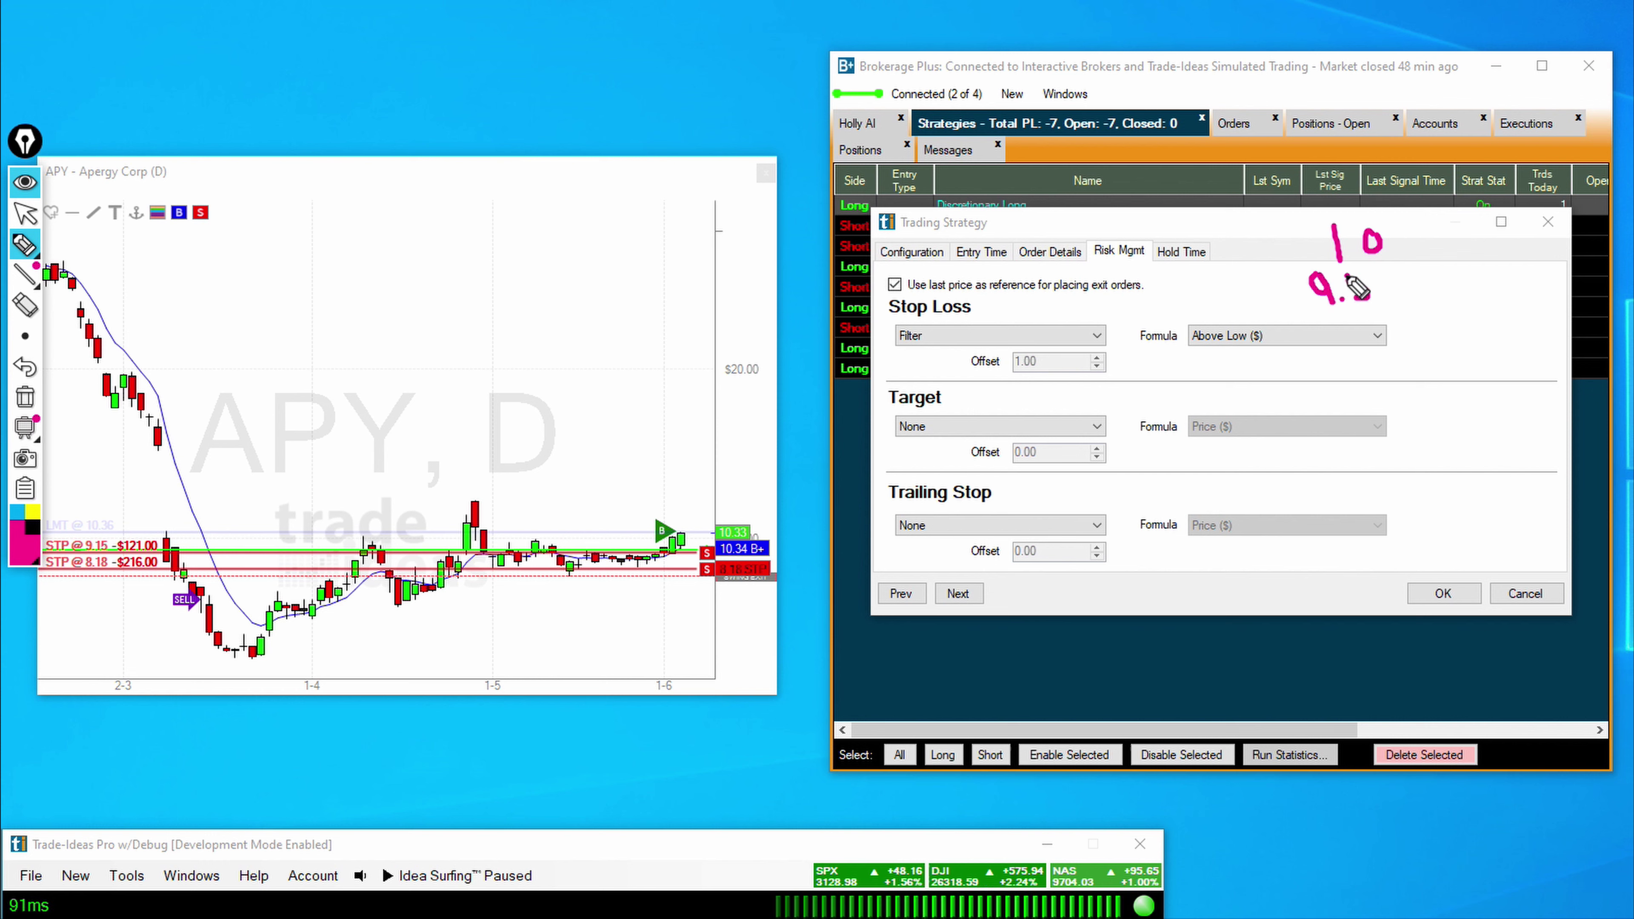
left_click(1426, 253)
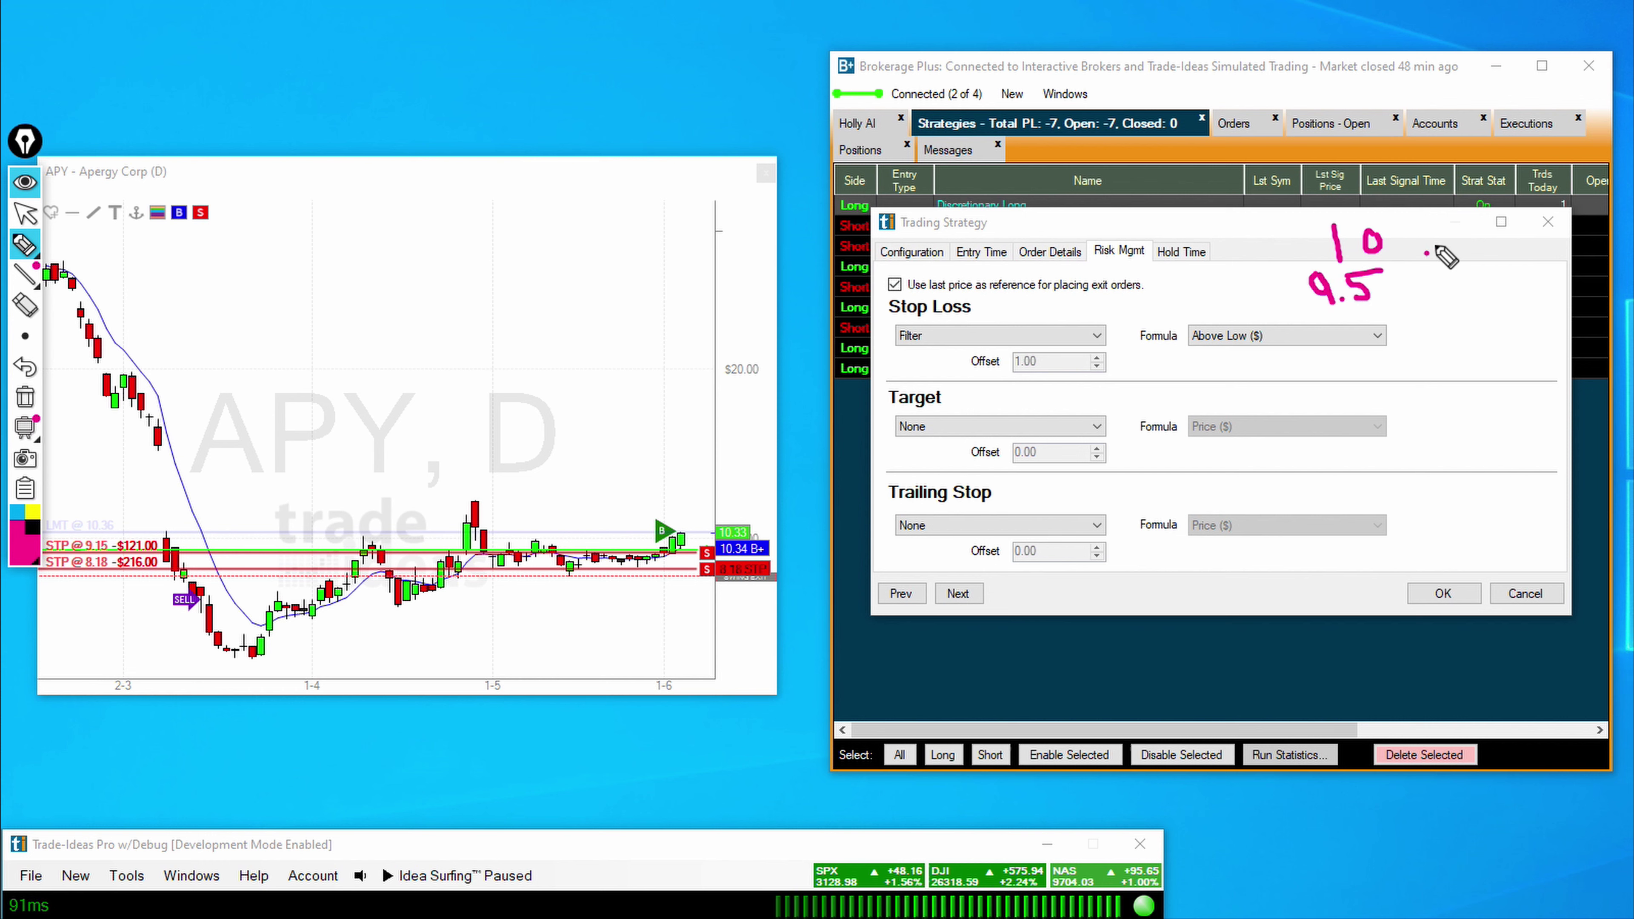
mouse_move(1436, 243)
left_mouse_down()
mouse_move(1451, 265)
mouse_move(1461, 235)
left_mouse_up()
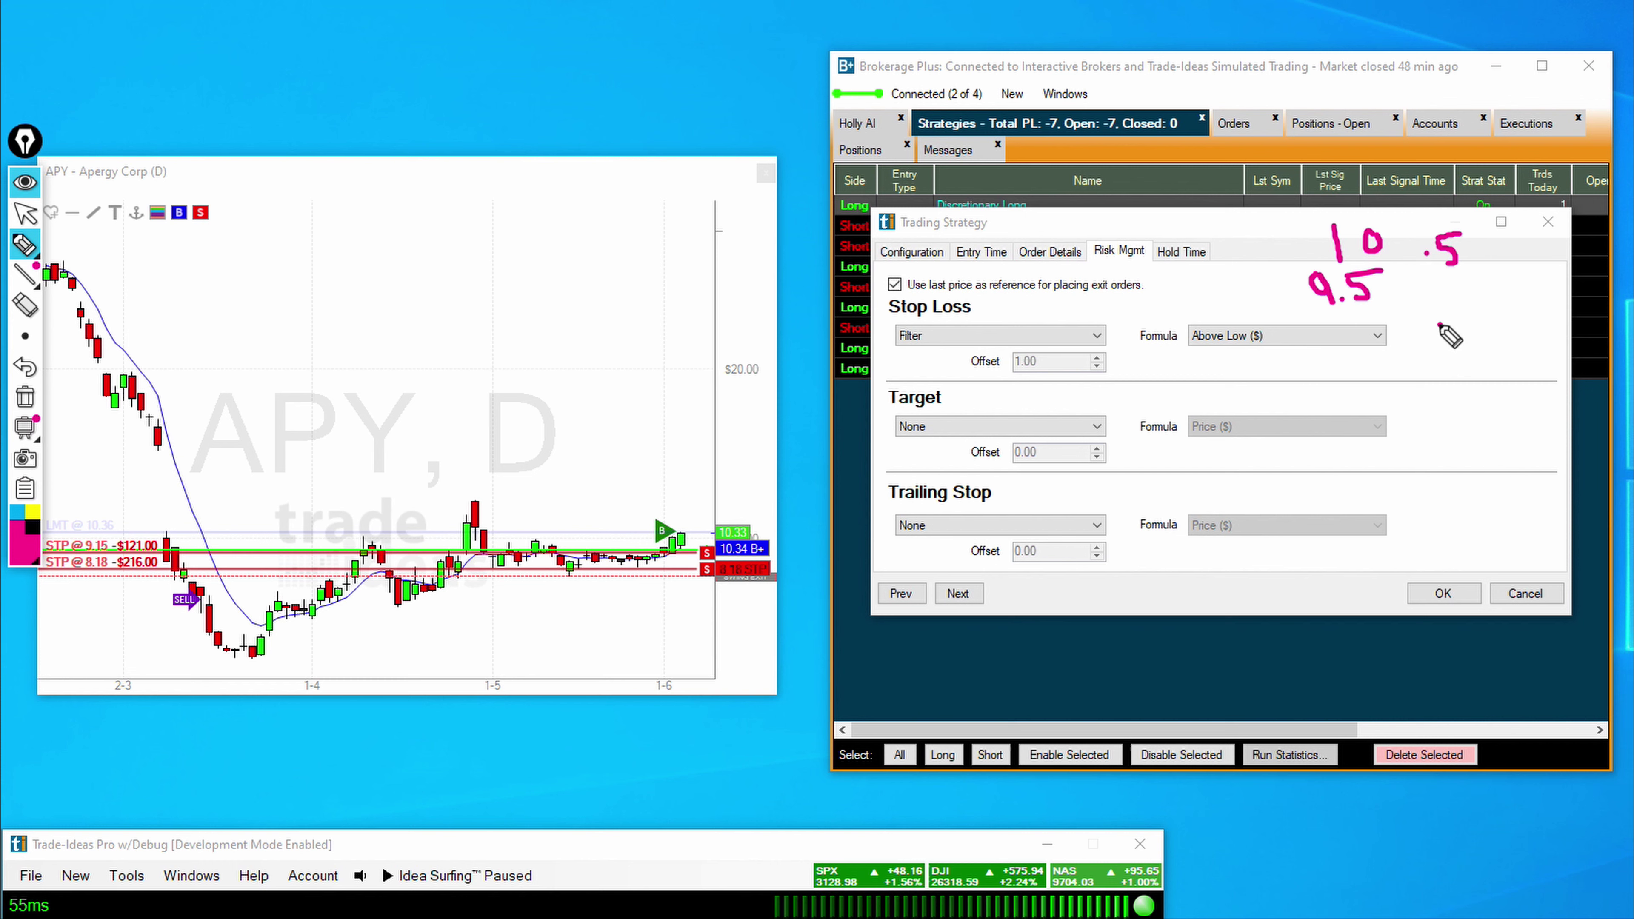
mouse_move(1441, 324)
left_mouse_down()
mouse_move(1438, 367)
mouse_move(1478, 340)
mouse_move(1476, 366)
mouse_move(1489, 349)
mouse_move(1530, 362)
mouse_move(1541, 340)
mouse_move(1543, 379)
left_mouse_up()
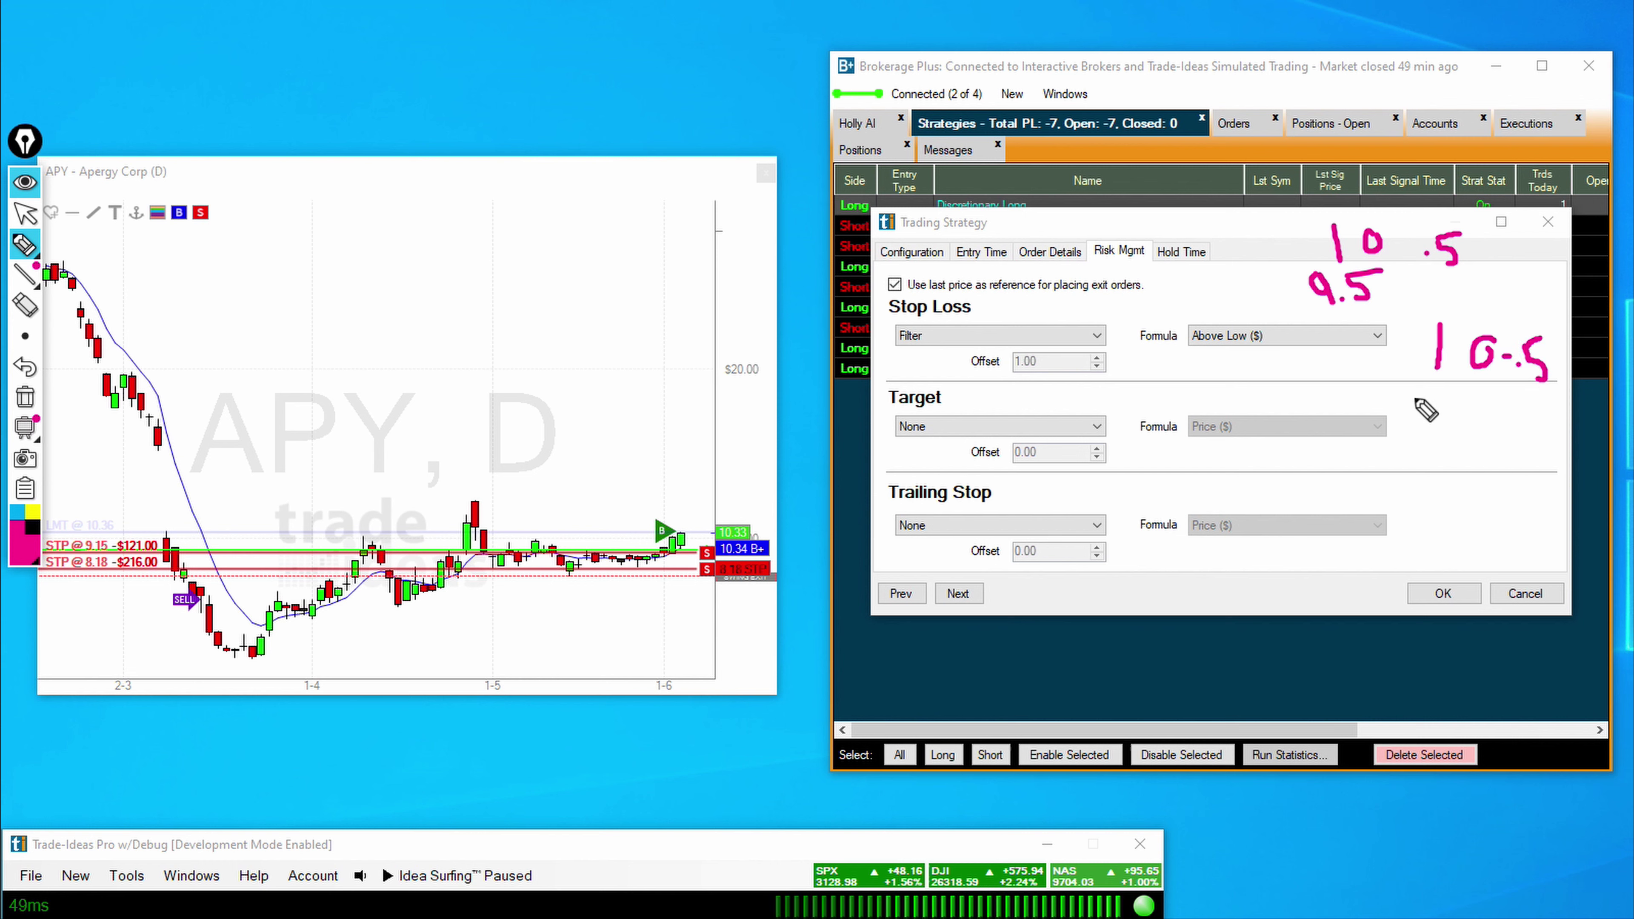
mouse_move(1410, 397)
left_mouse_down()
mouse_move(1460, 399)
mouse_move(1467, 436)
mouse_move(1506, 436)
left_mouse_up()
left_click(1480, 425)
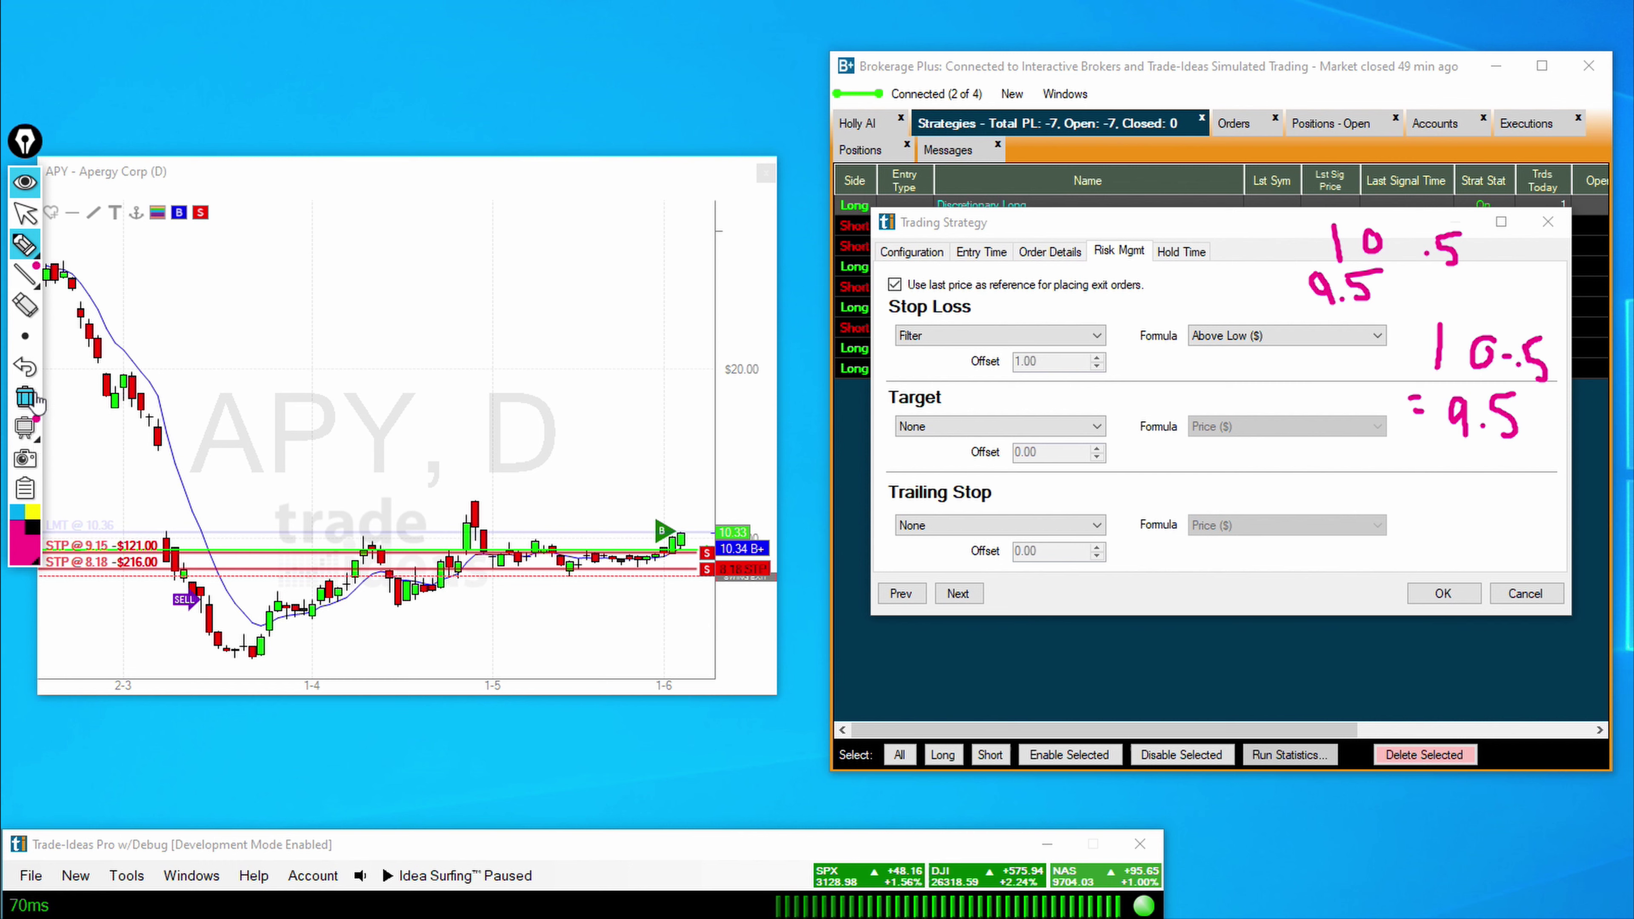
Clear the annotations, try a Dollars target, revert it to None, and show Hold Time settings.
left_click(26, 398)
left_click(24, 212)
left_click(943, 427)
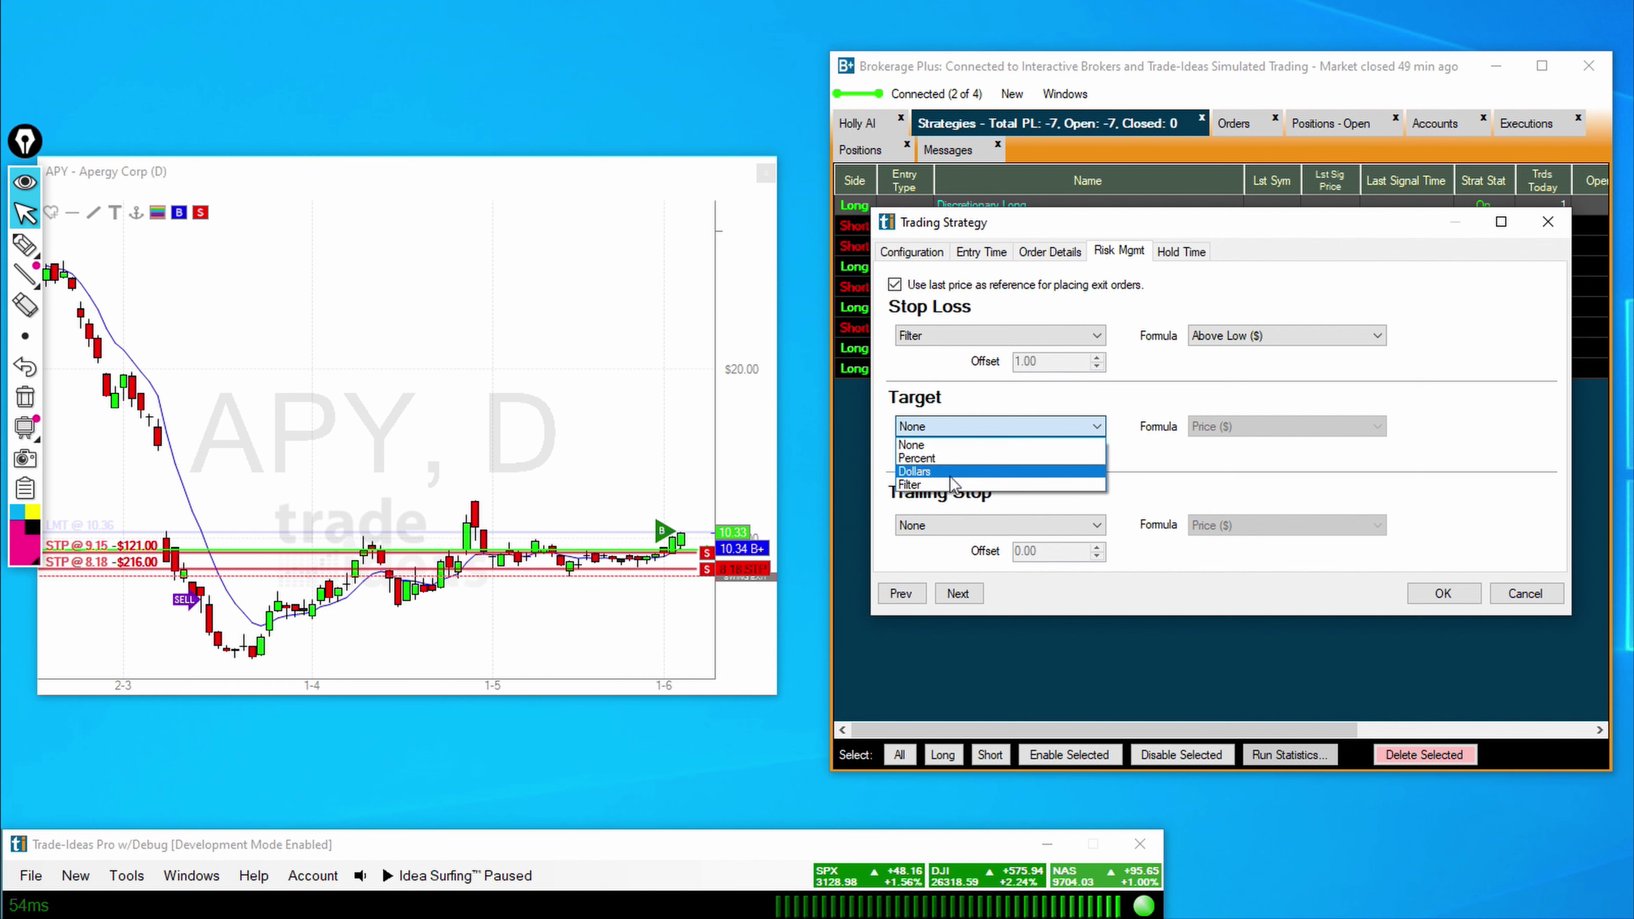
left_click(950, 475)
left_click(942, 427)
left_click(942, 445)
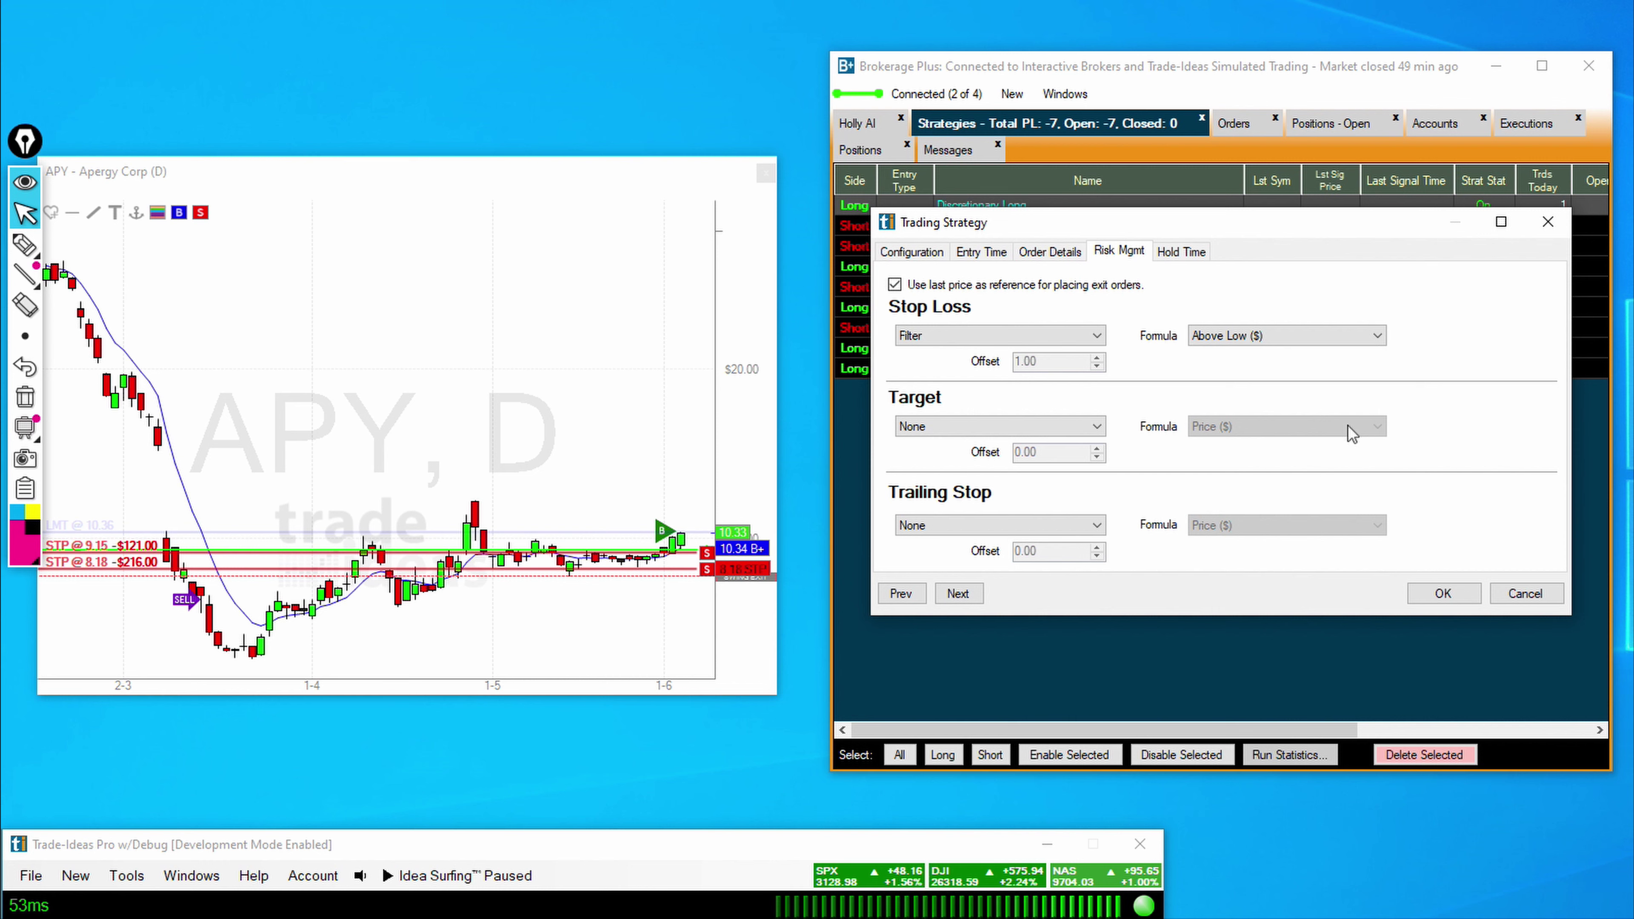
left_click(1182, 252)
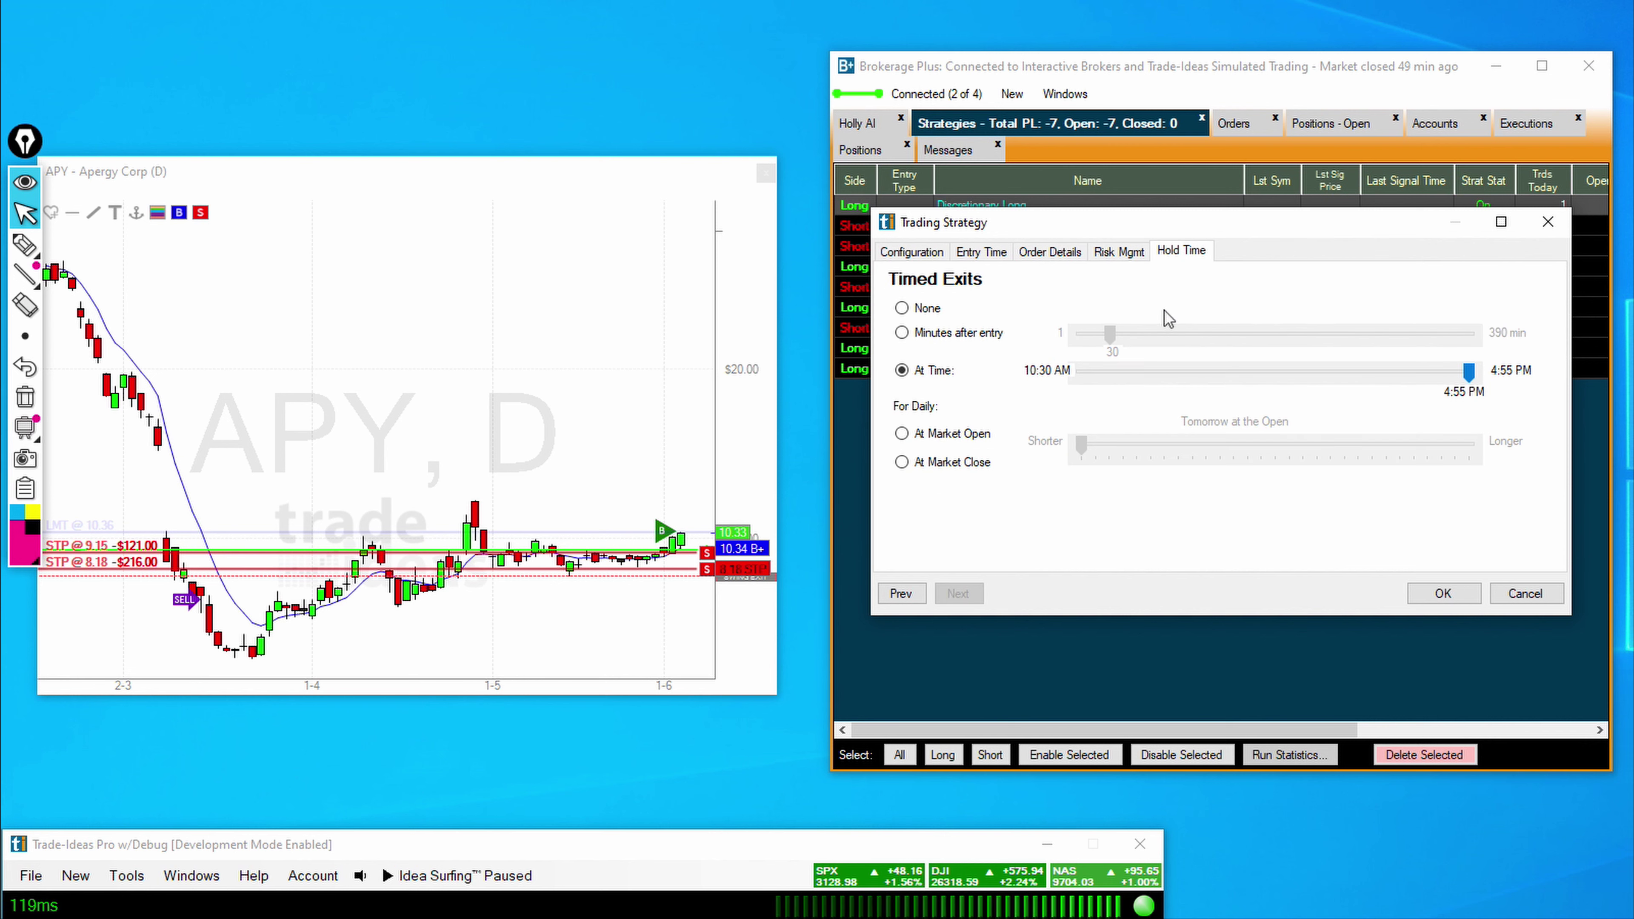
Try a 105-minutes-after-entry exit, then set a daily exit at tomorrow's market close.
left_click(932, 311)
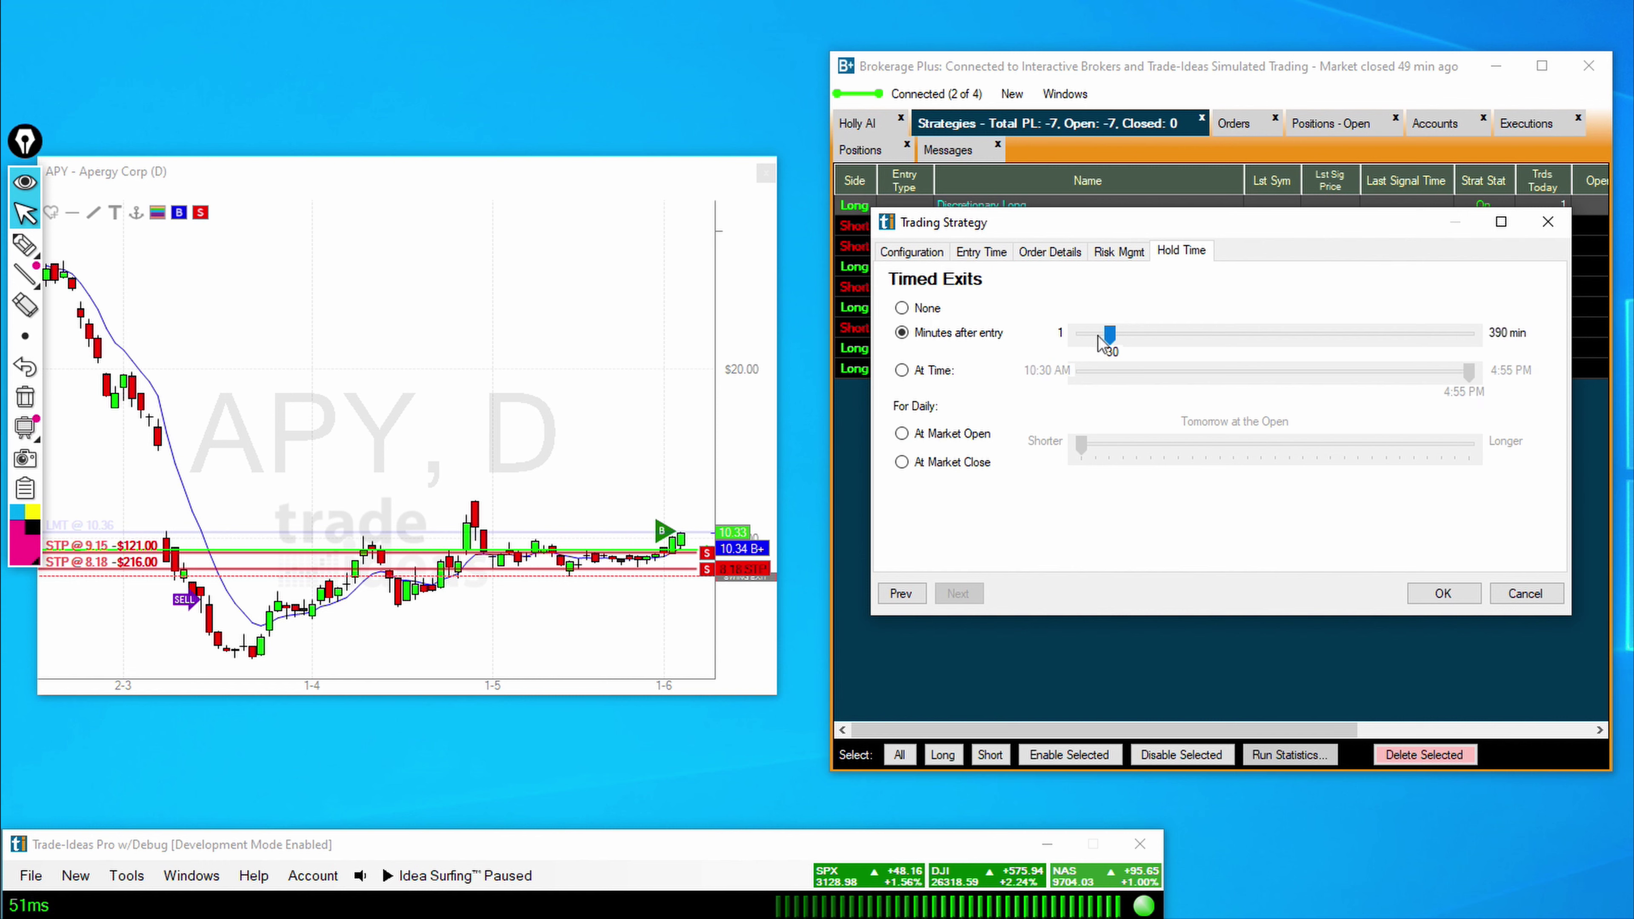
left_click_drag(1133, 338, 1186, 335)
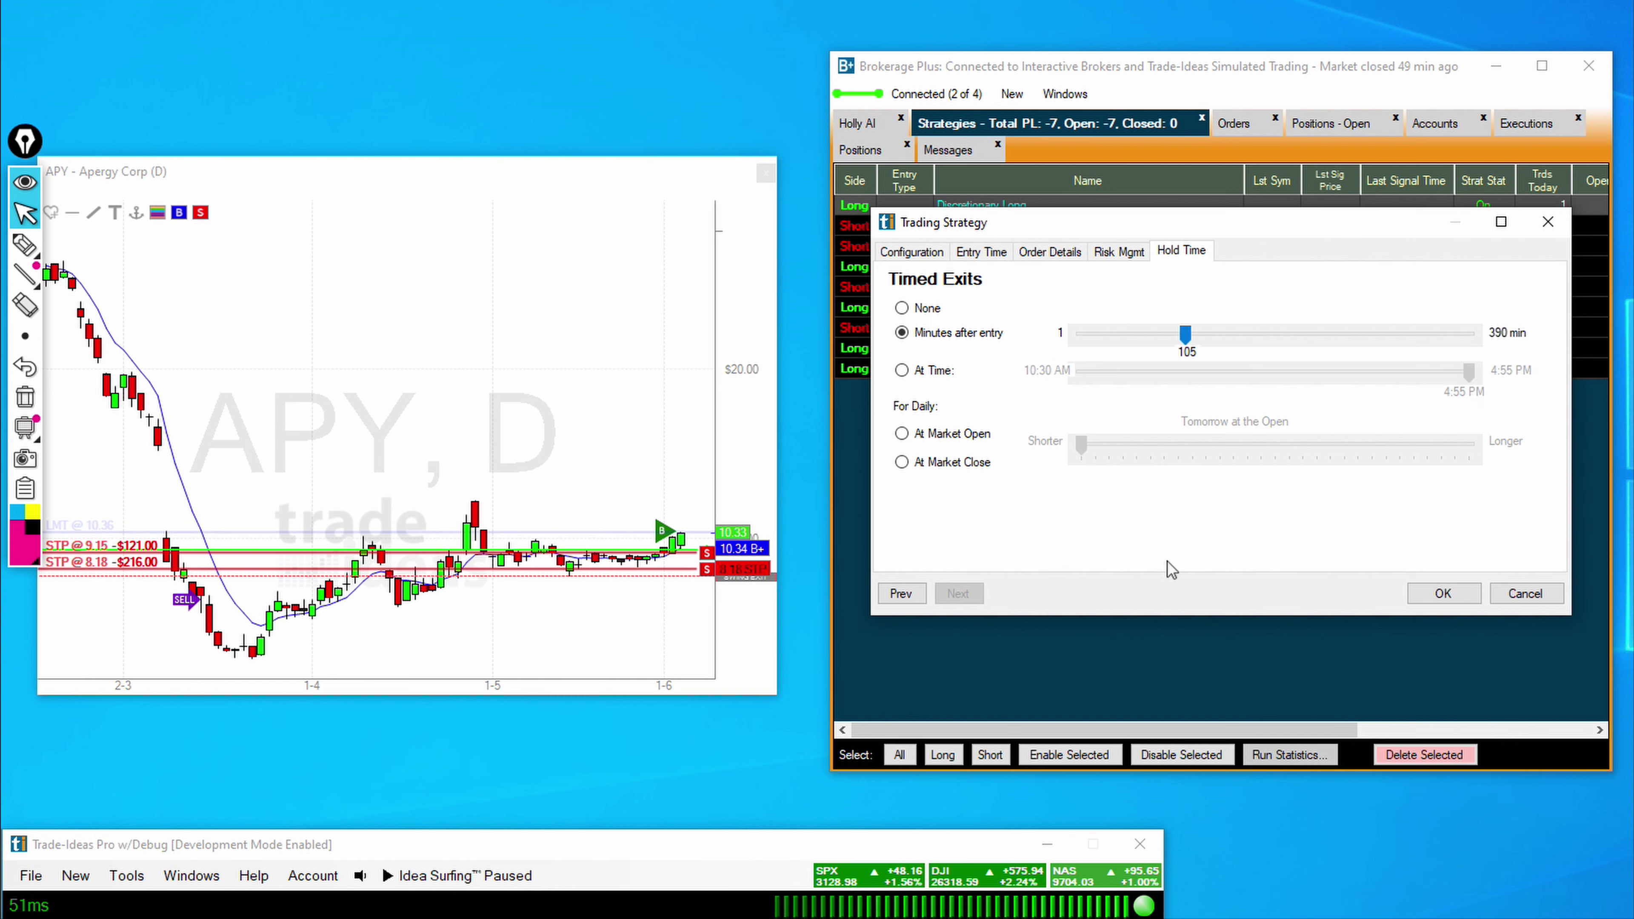
left_click(924, 378)
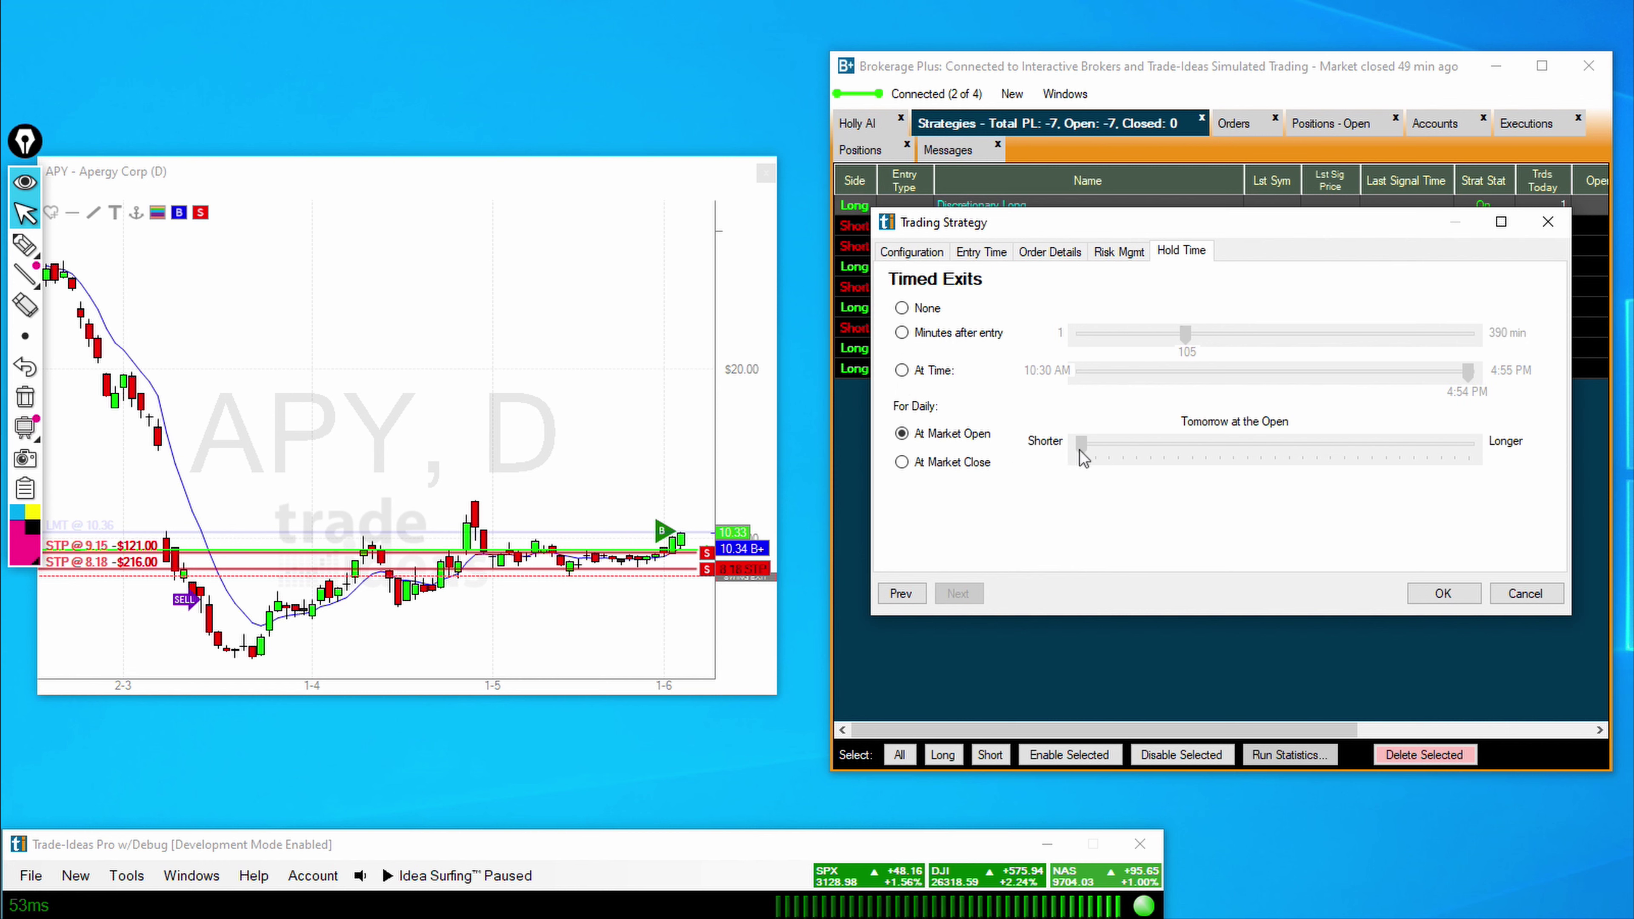
left_click_drag(1082, 457, 973, 473)
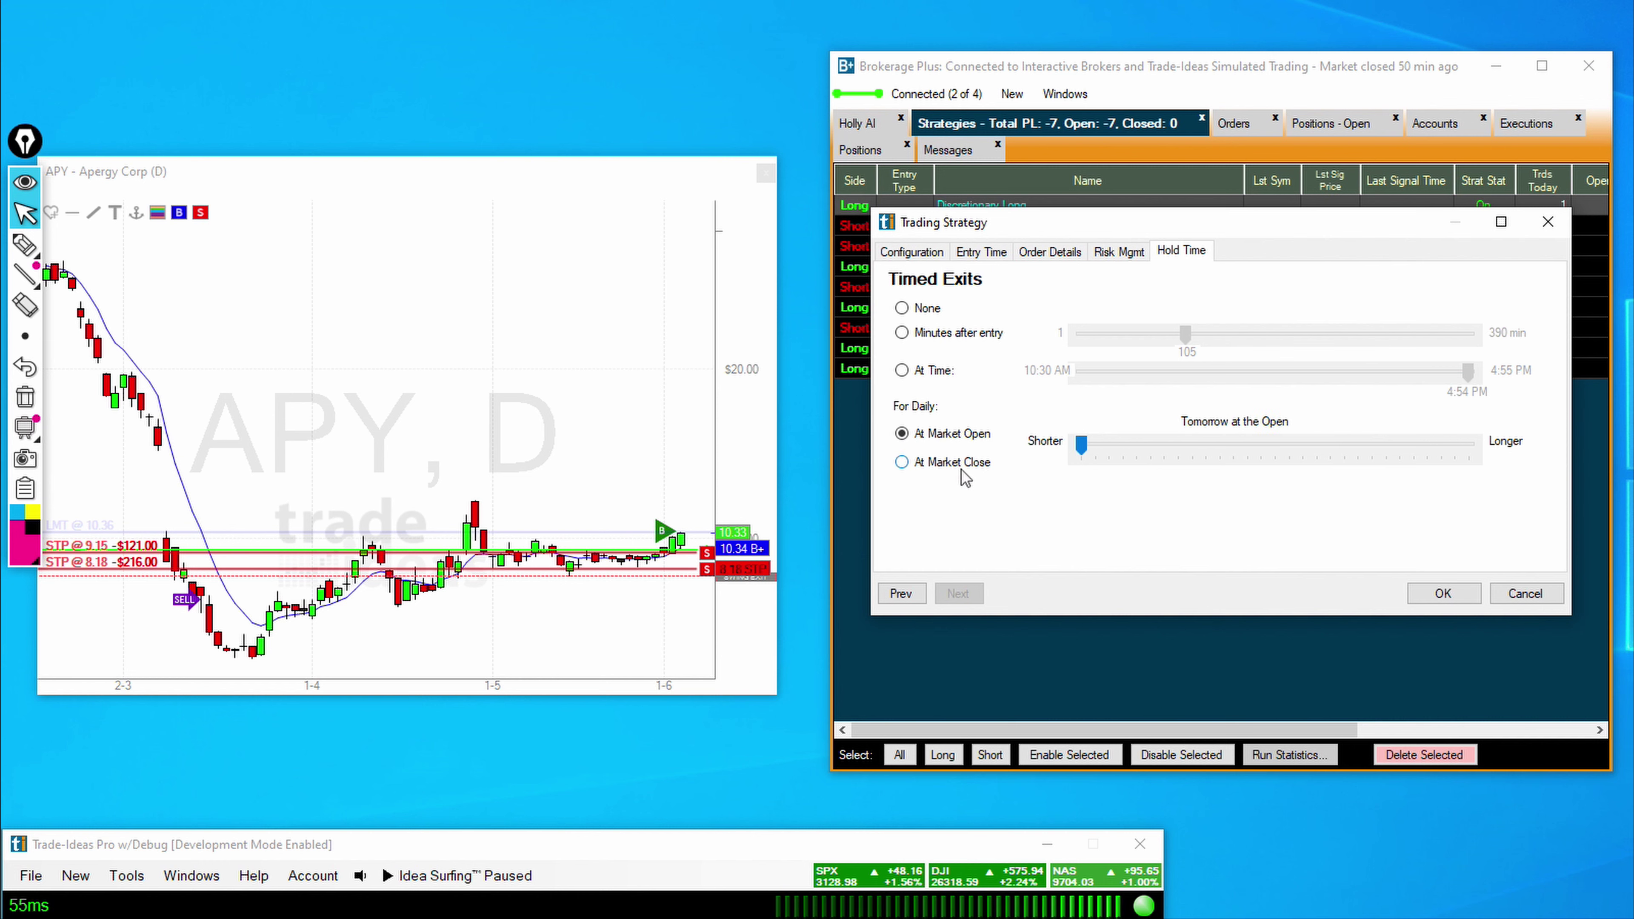
left_click(961, 469)
mouse_move(1081, 446)
left_mouse_down()
mouse_move(1100, 449)
mouse_move(1081, 450)
left_mouse_up()
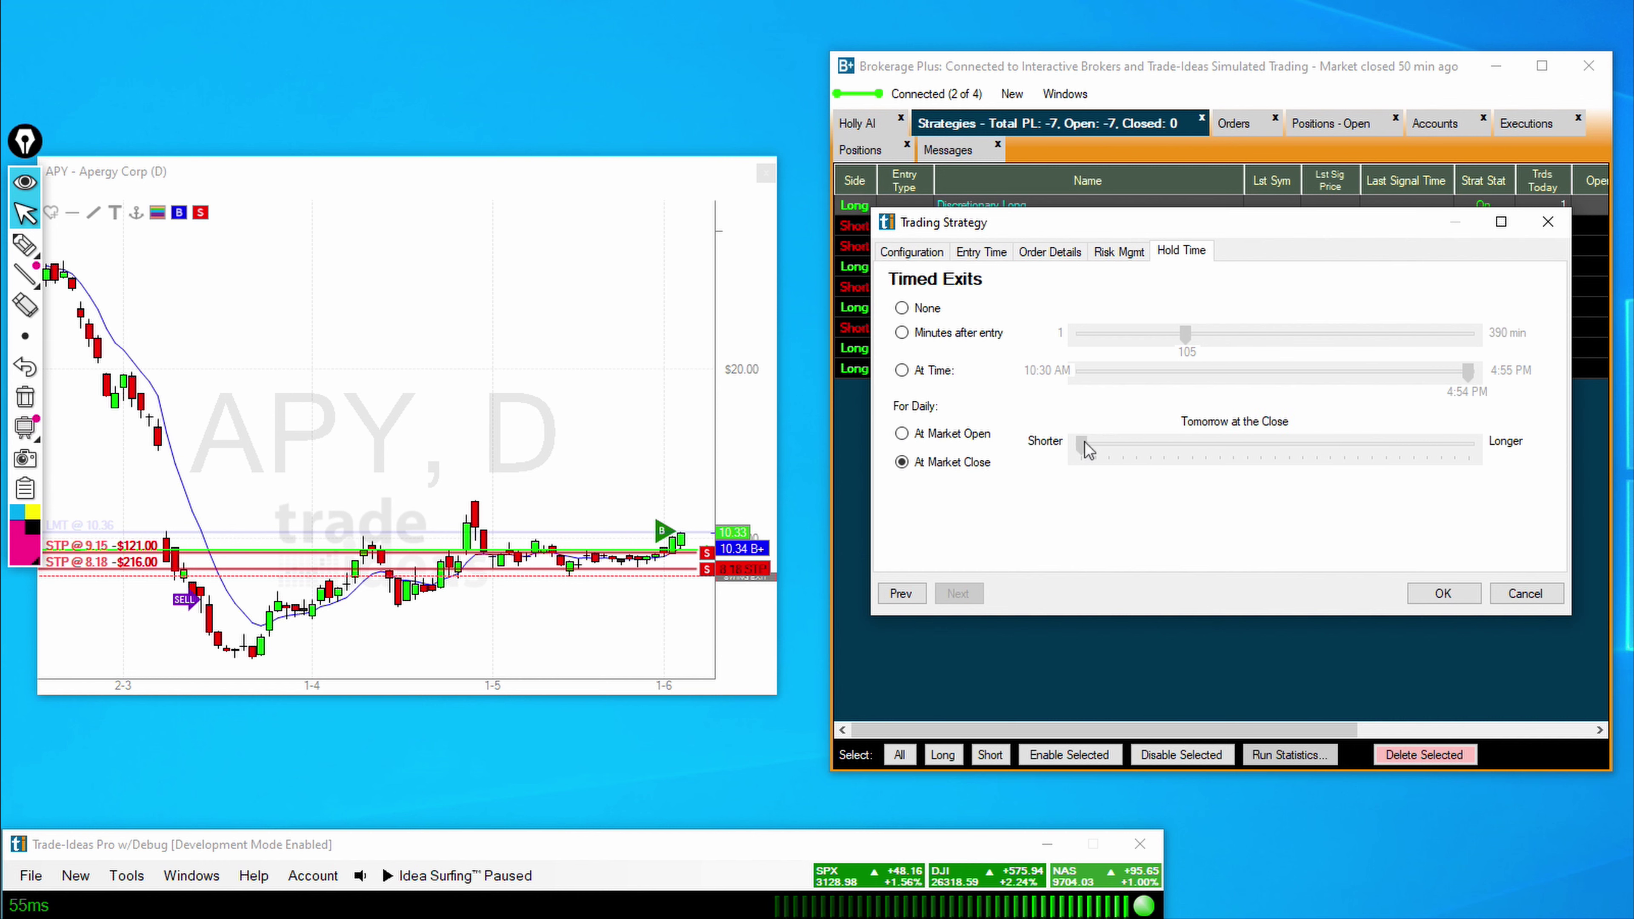
Save the strategy, buy AAPL from its chart using test, and view open positions.
left_click(1443, 595)
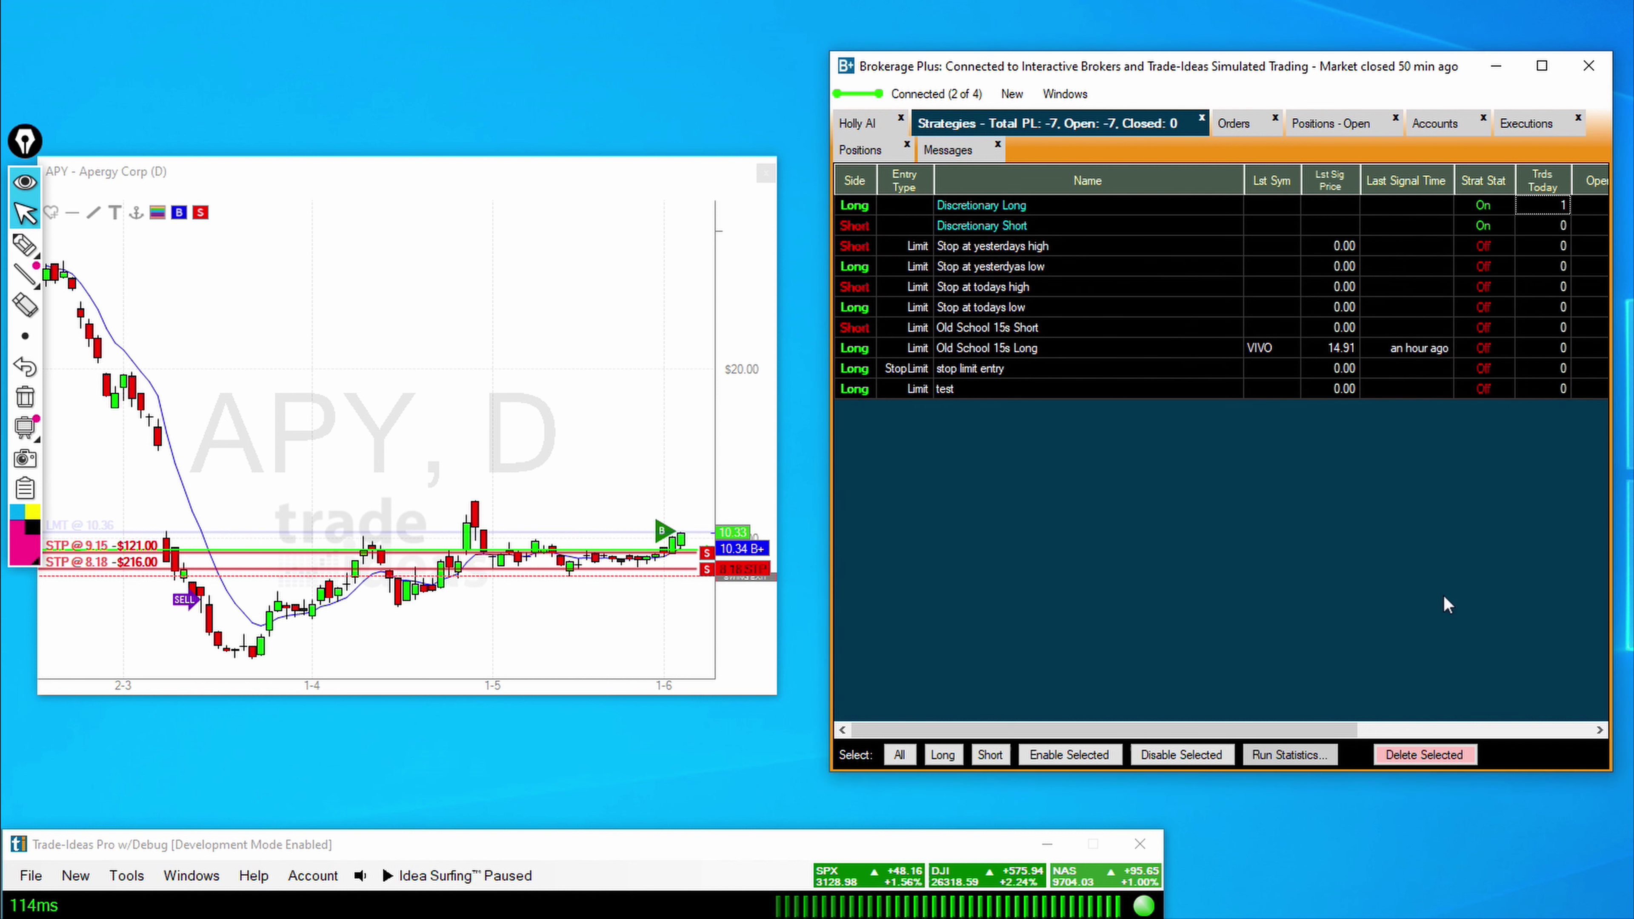
left_click(1000, 395)
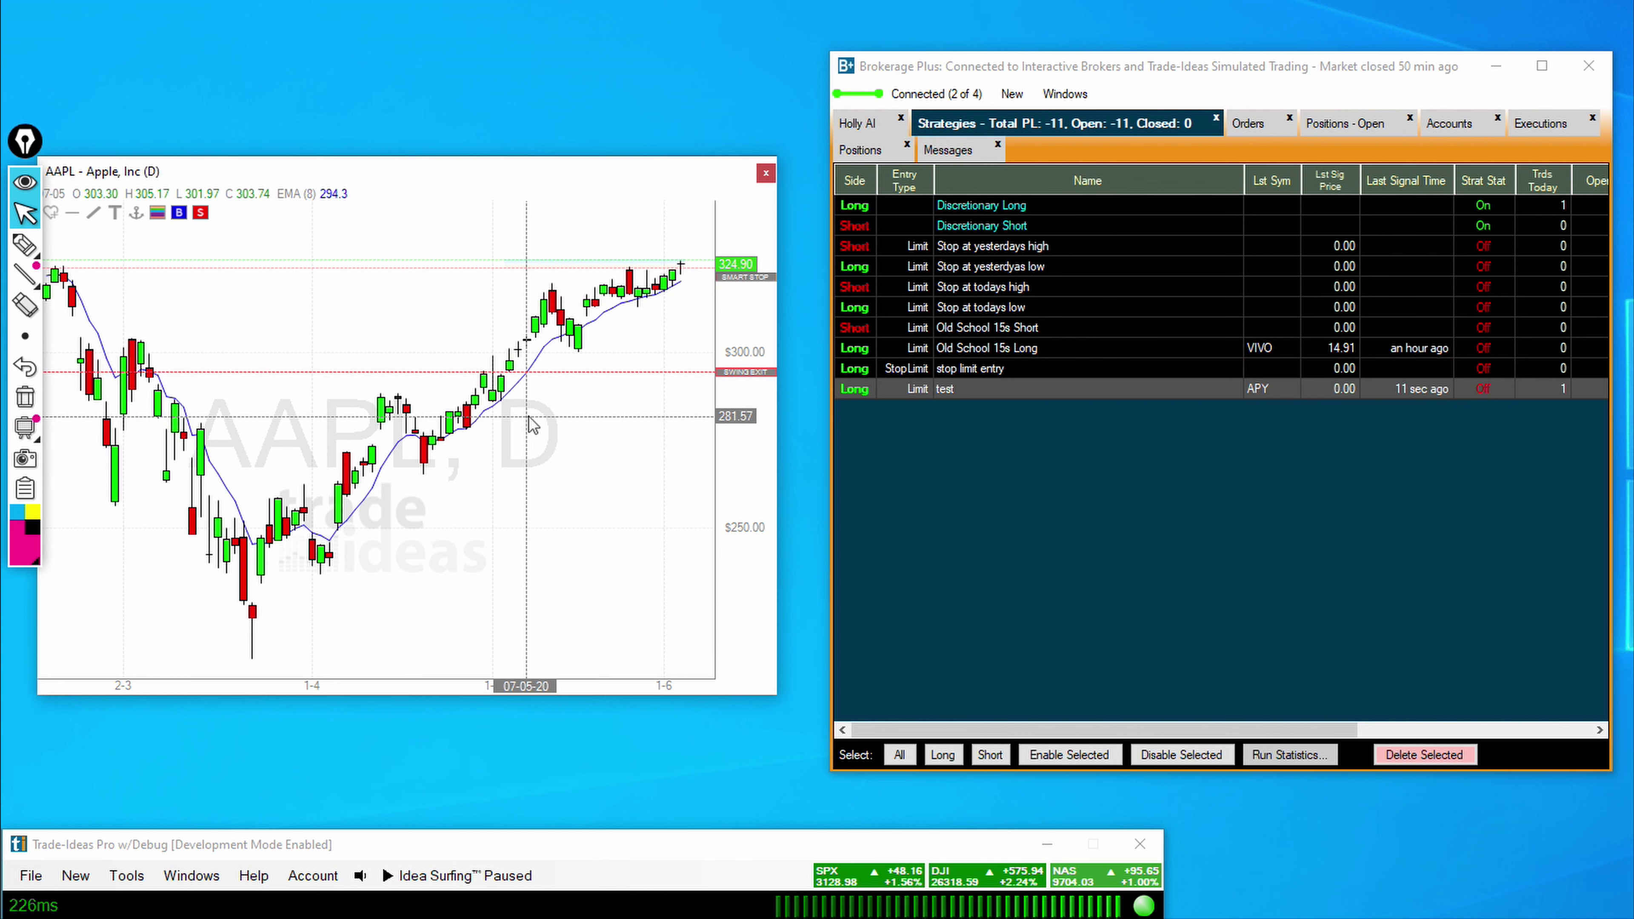
right_click(448, 285)
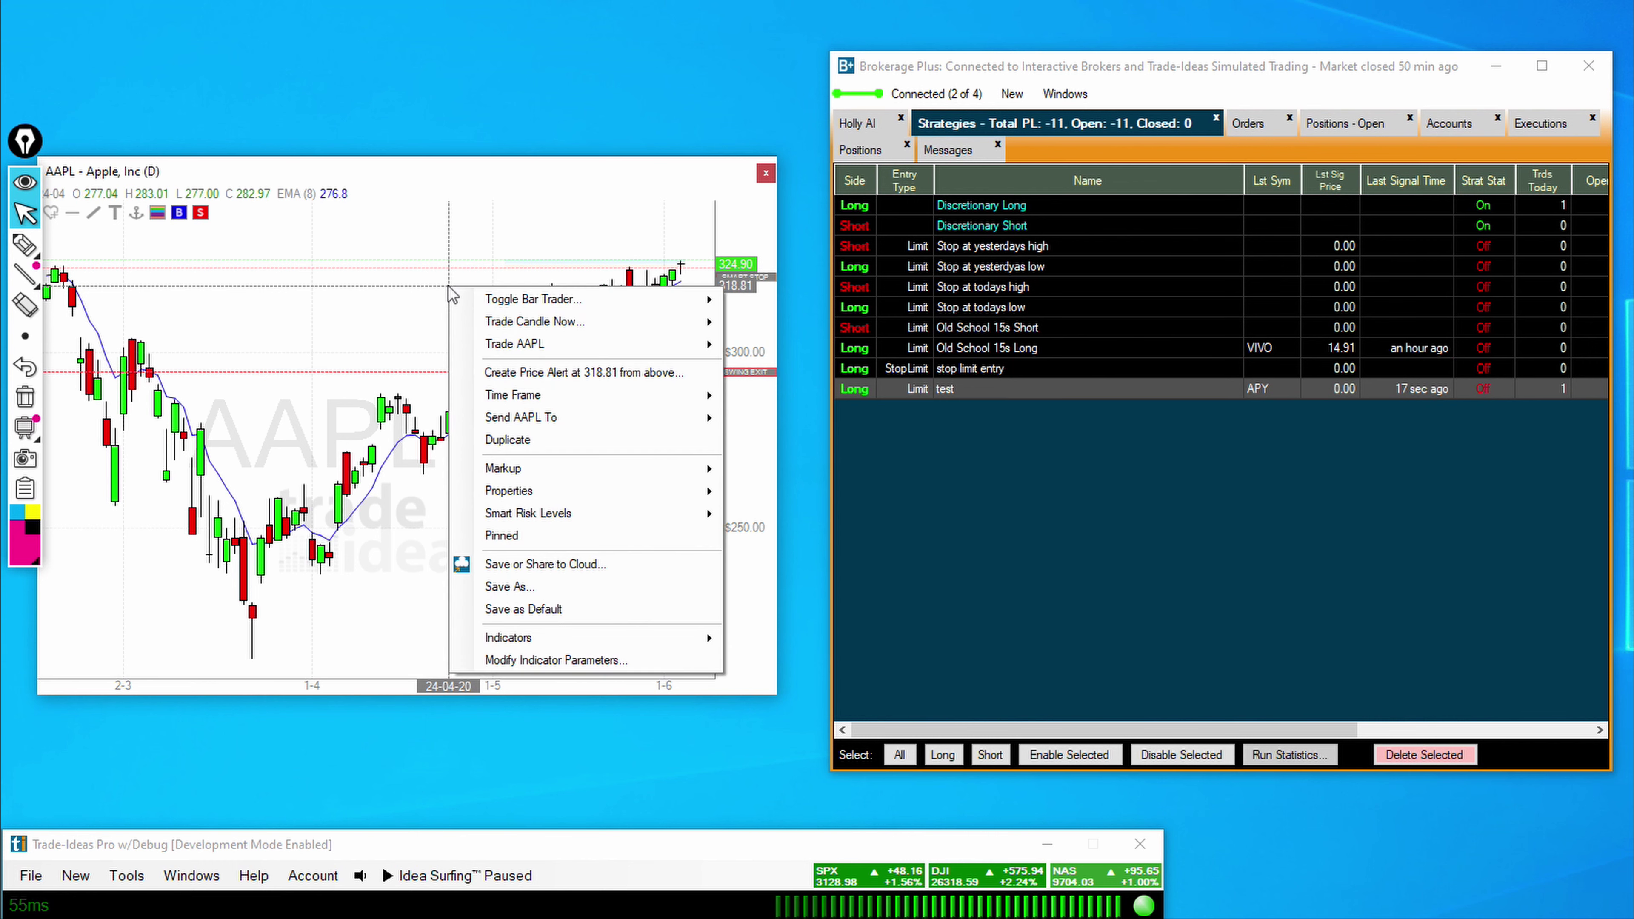
mouse_move(662, 345)
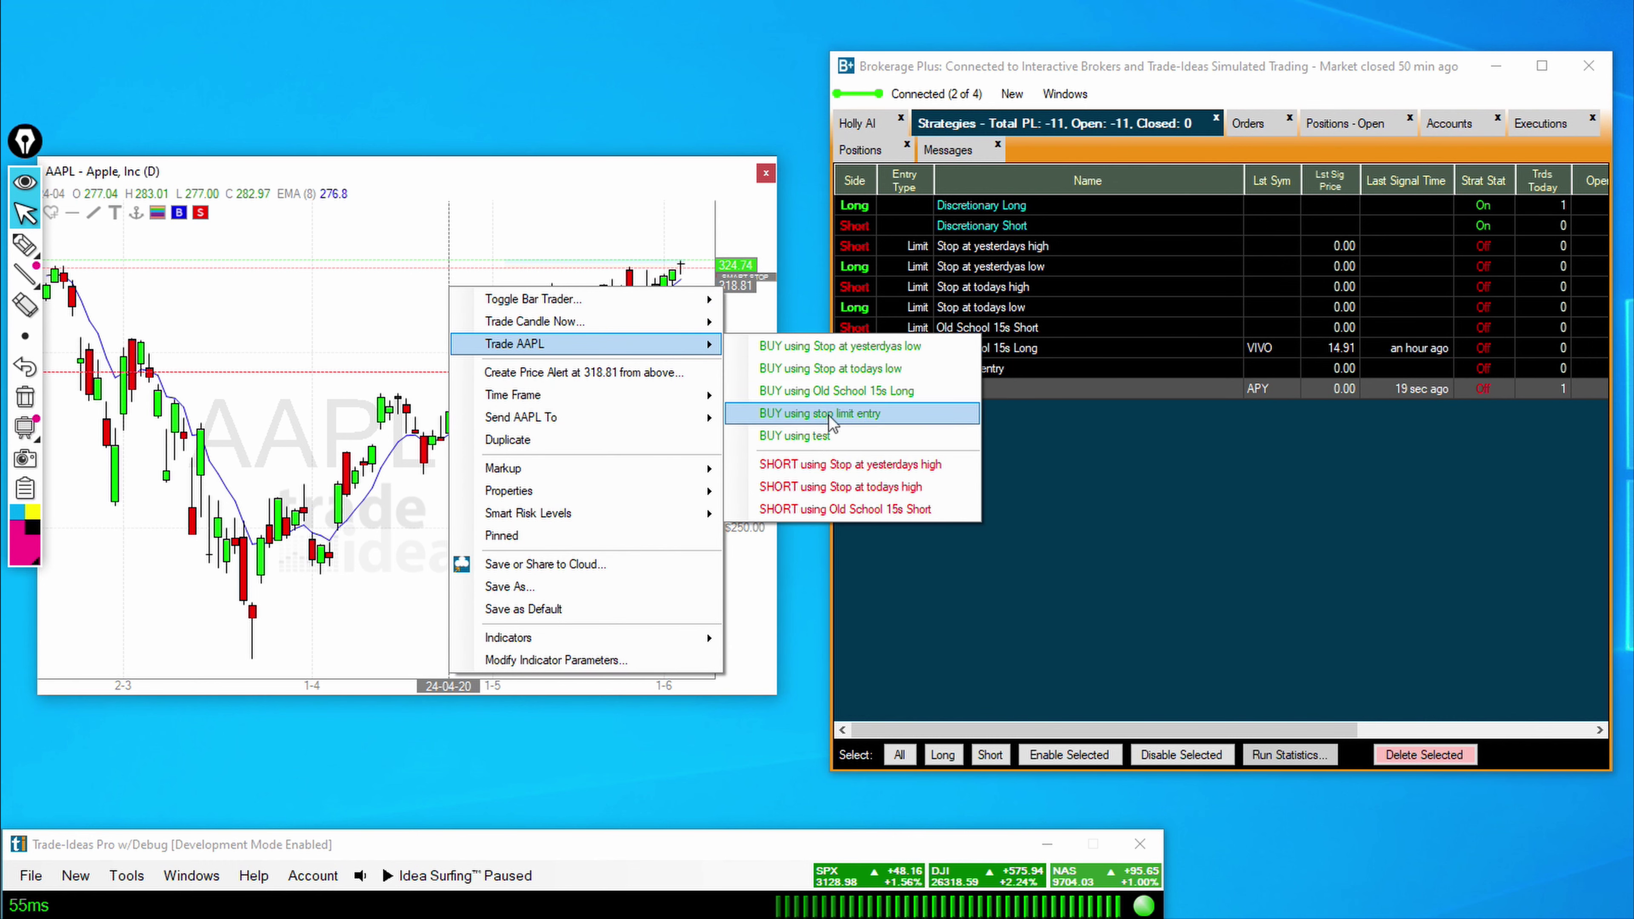
left_click(834, 436)
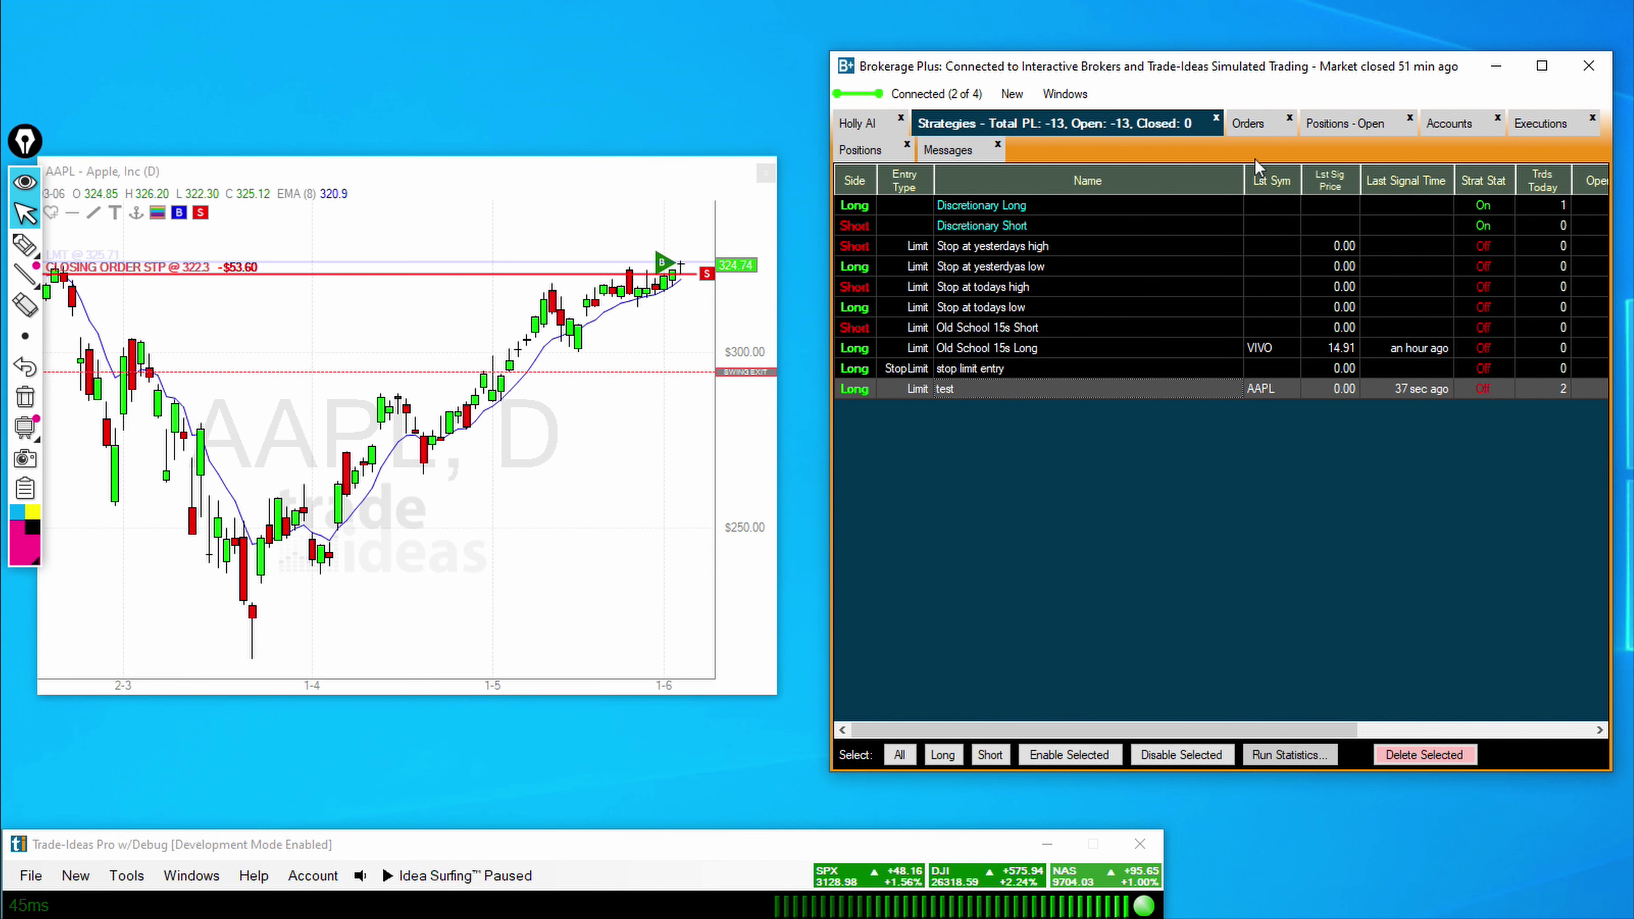
left_click(1349, 125)
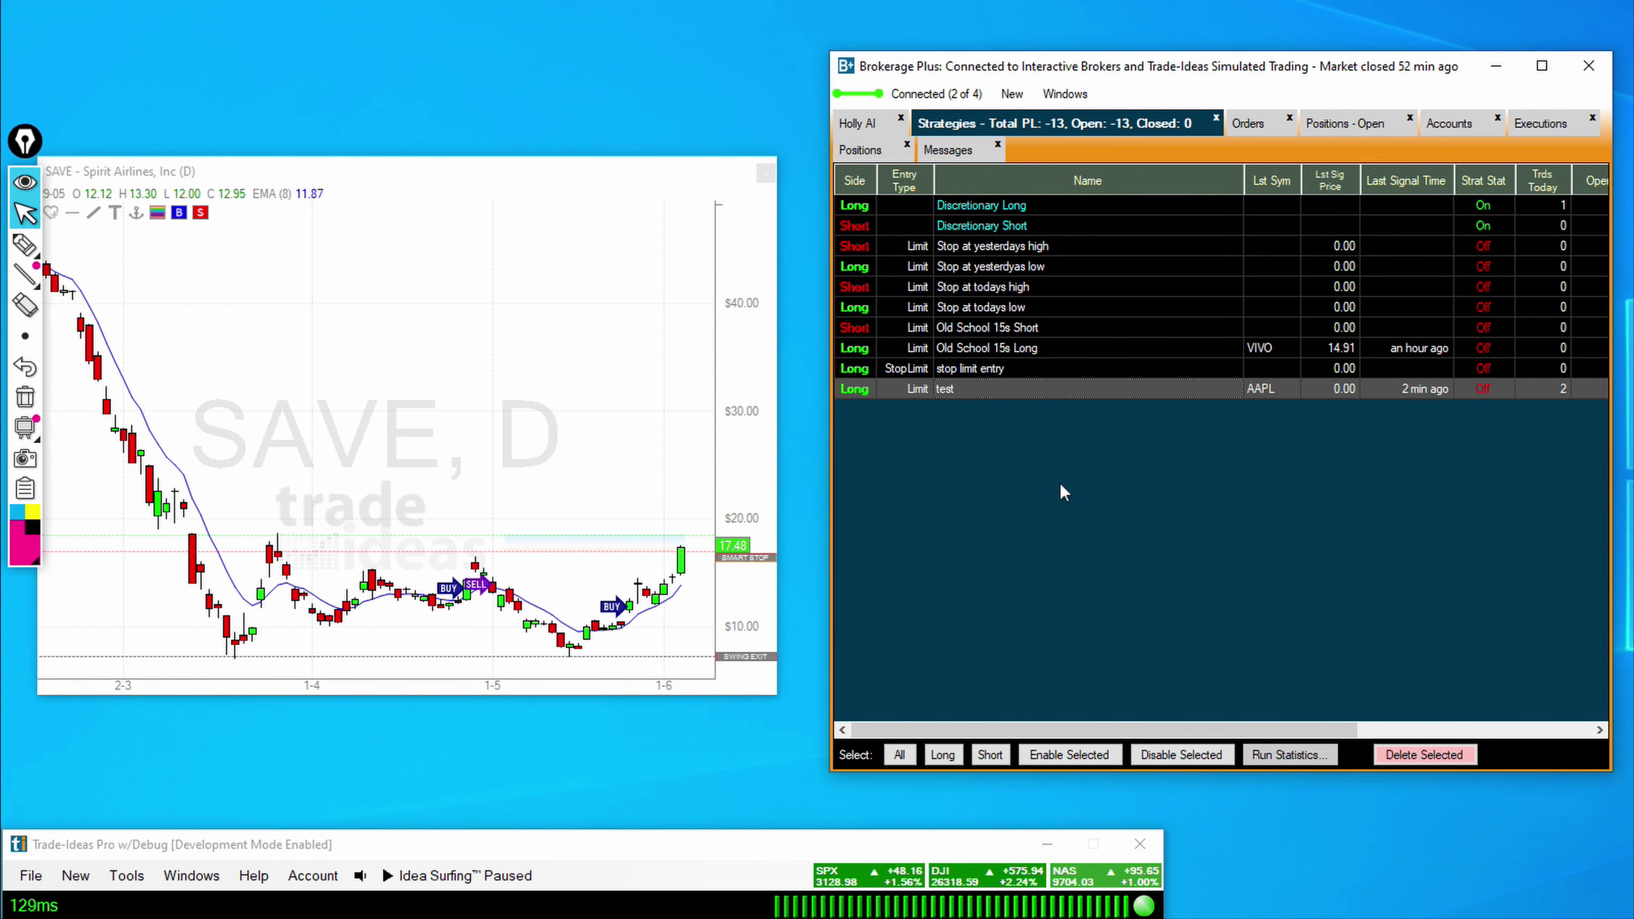
Make test the Default Chart Long Strategy.
right_click(1084, 385)
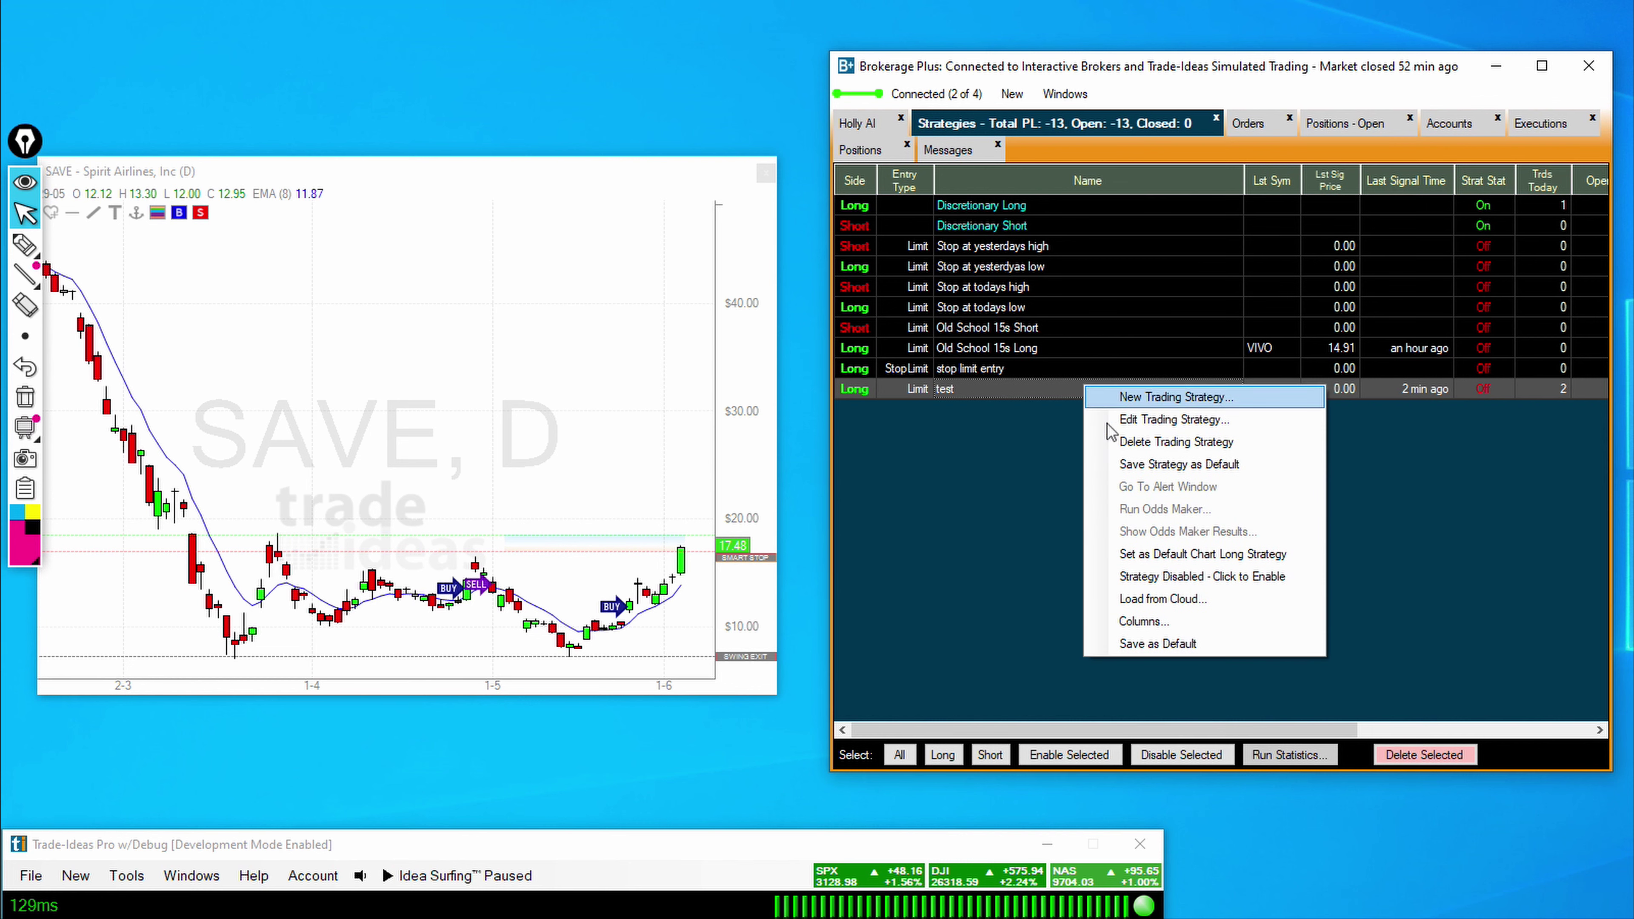
left_click(1174, 555)
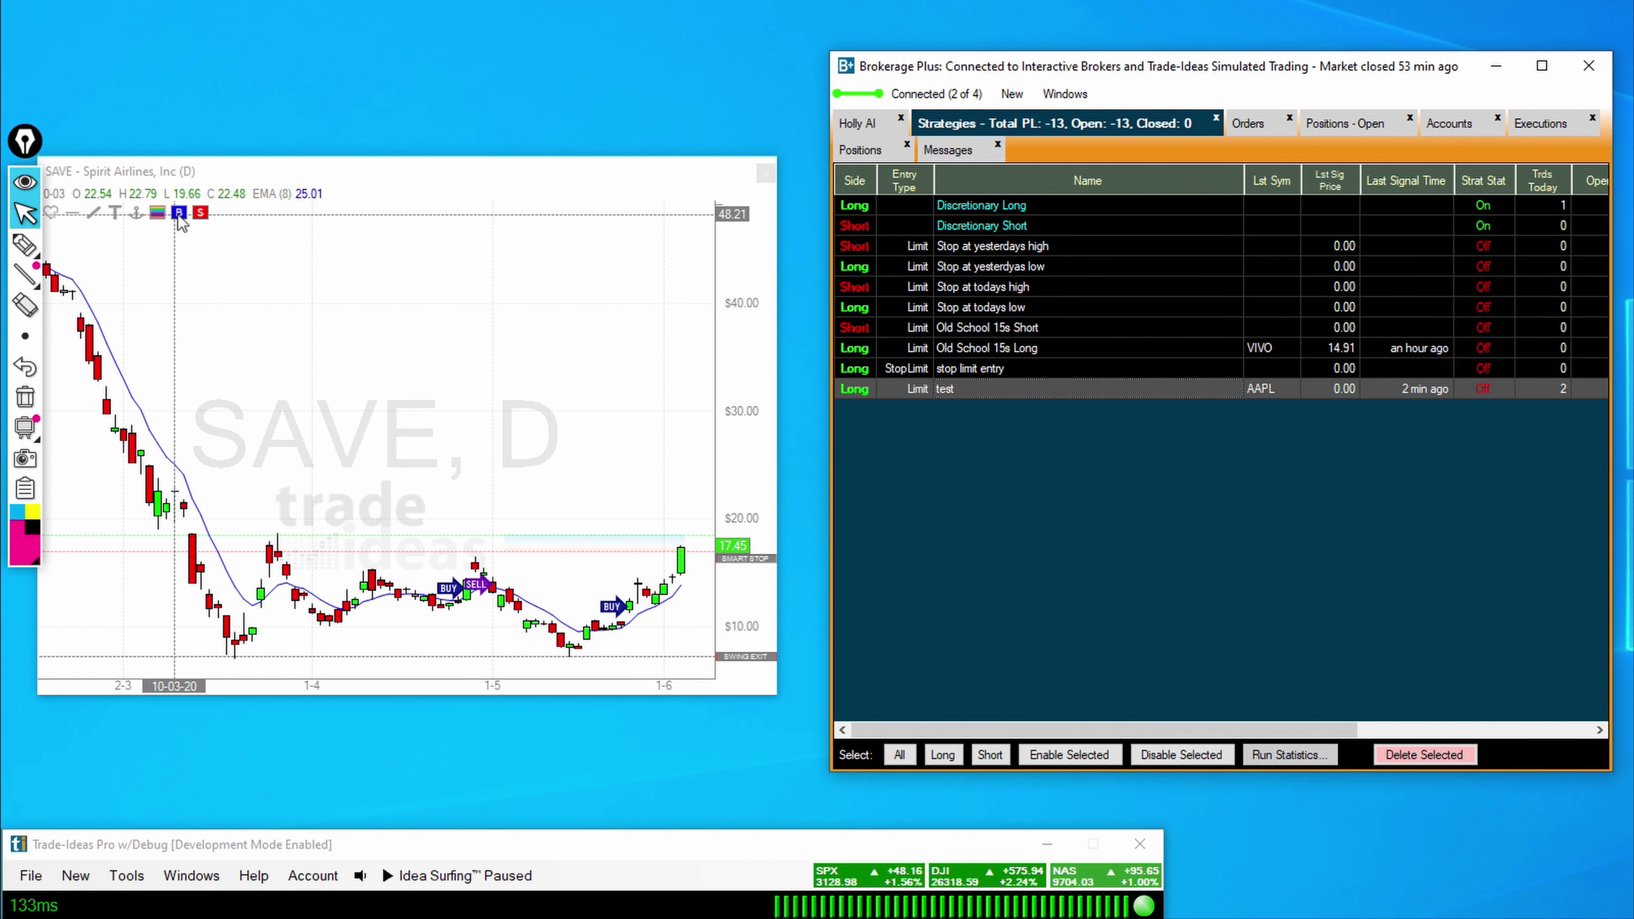
left_click(29, 258)
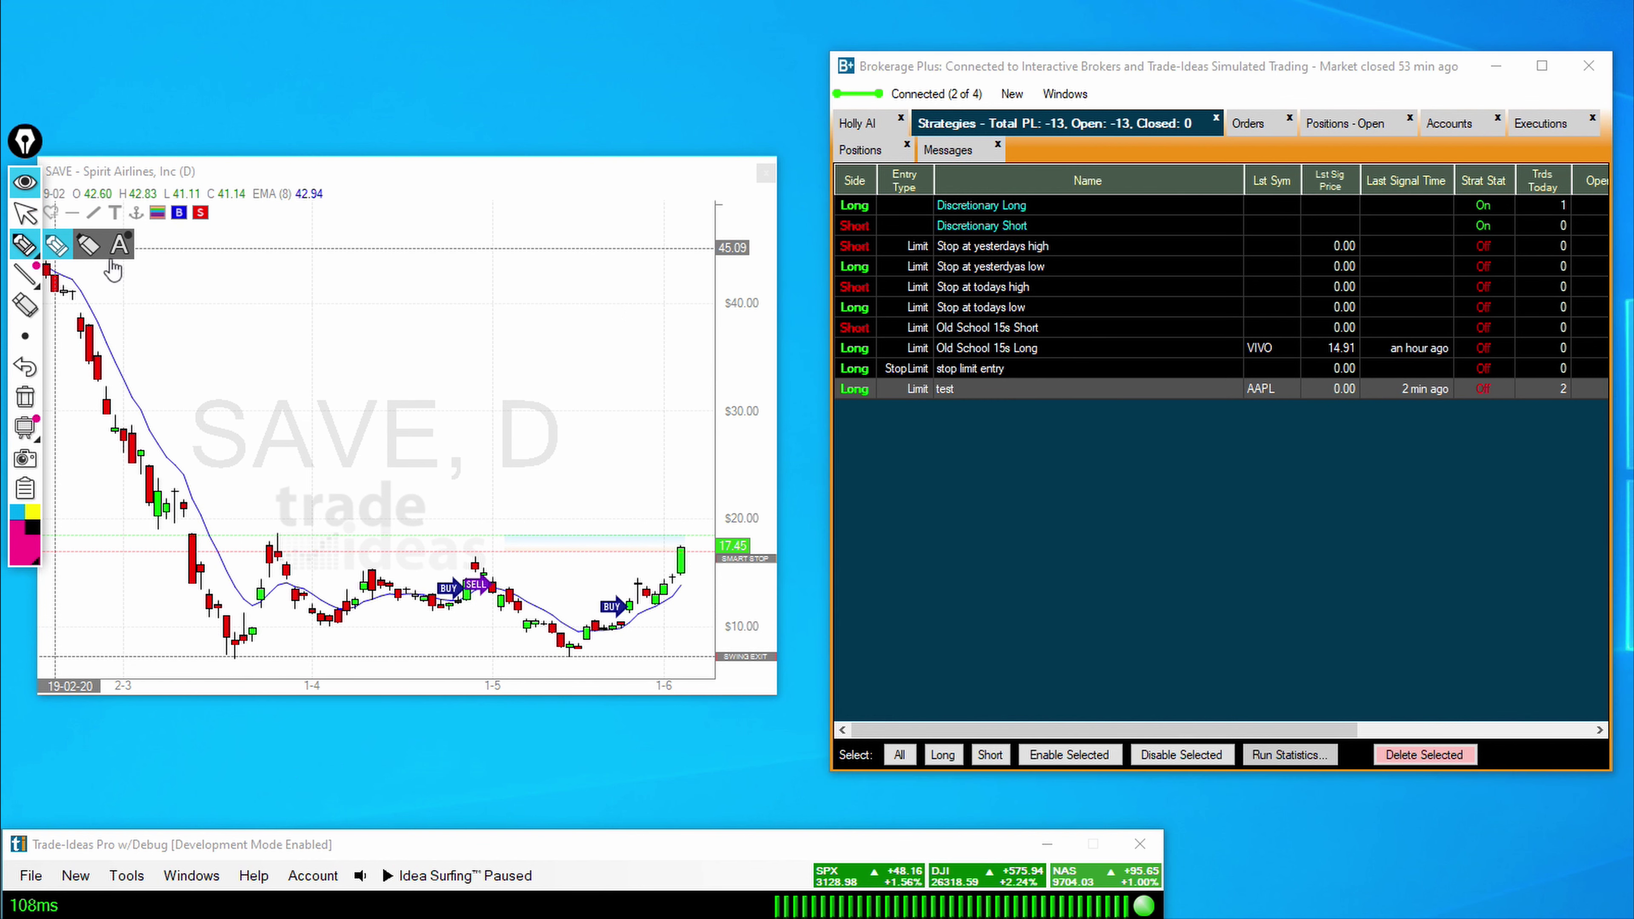
left_click_drag(175, 227, 220, 227)
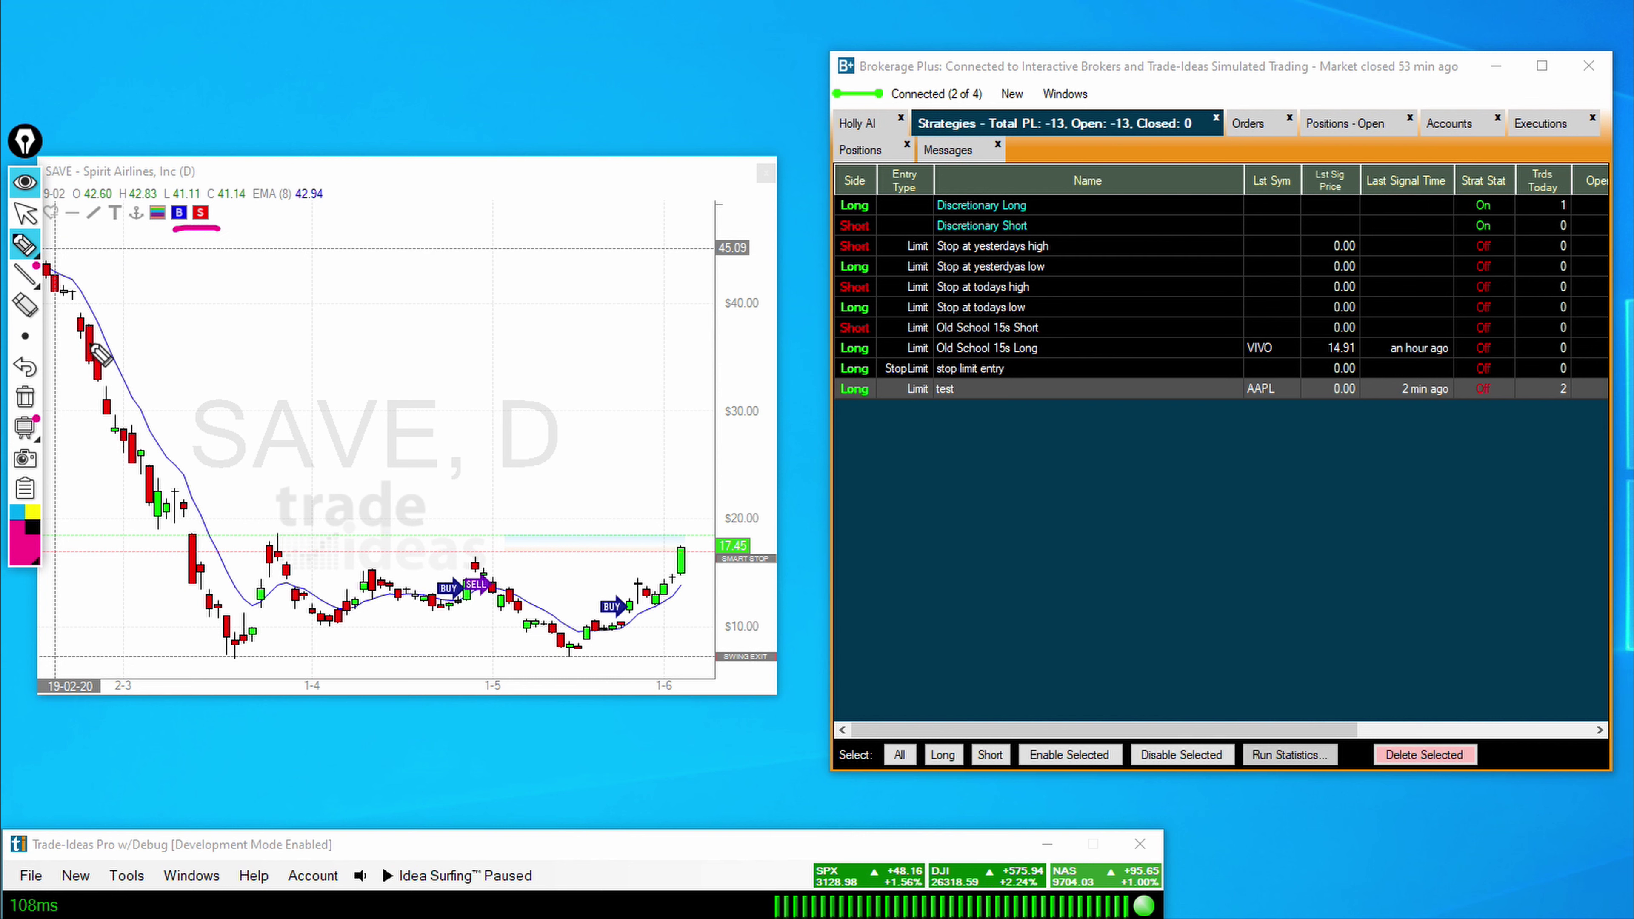
left_click(24, 214)
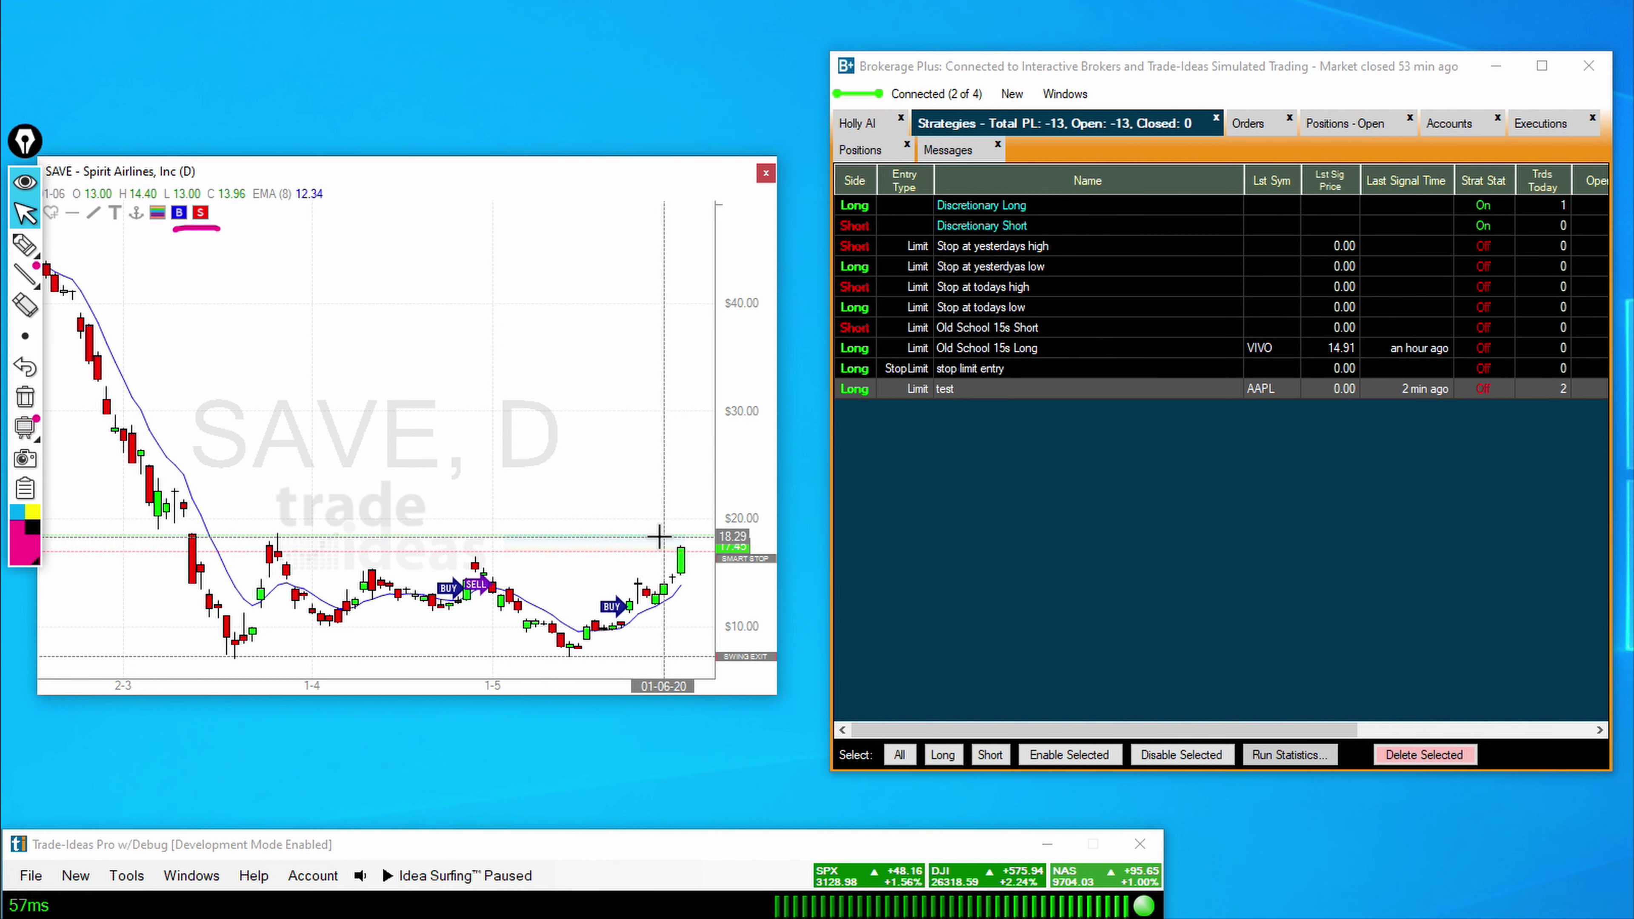
Place a long SAVE order at 18.28 from the chart, then load the TWTR chart.
left_click(659, 536)
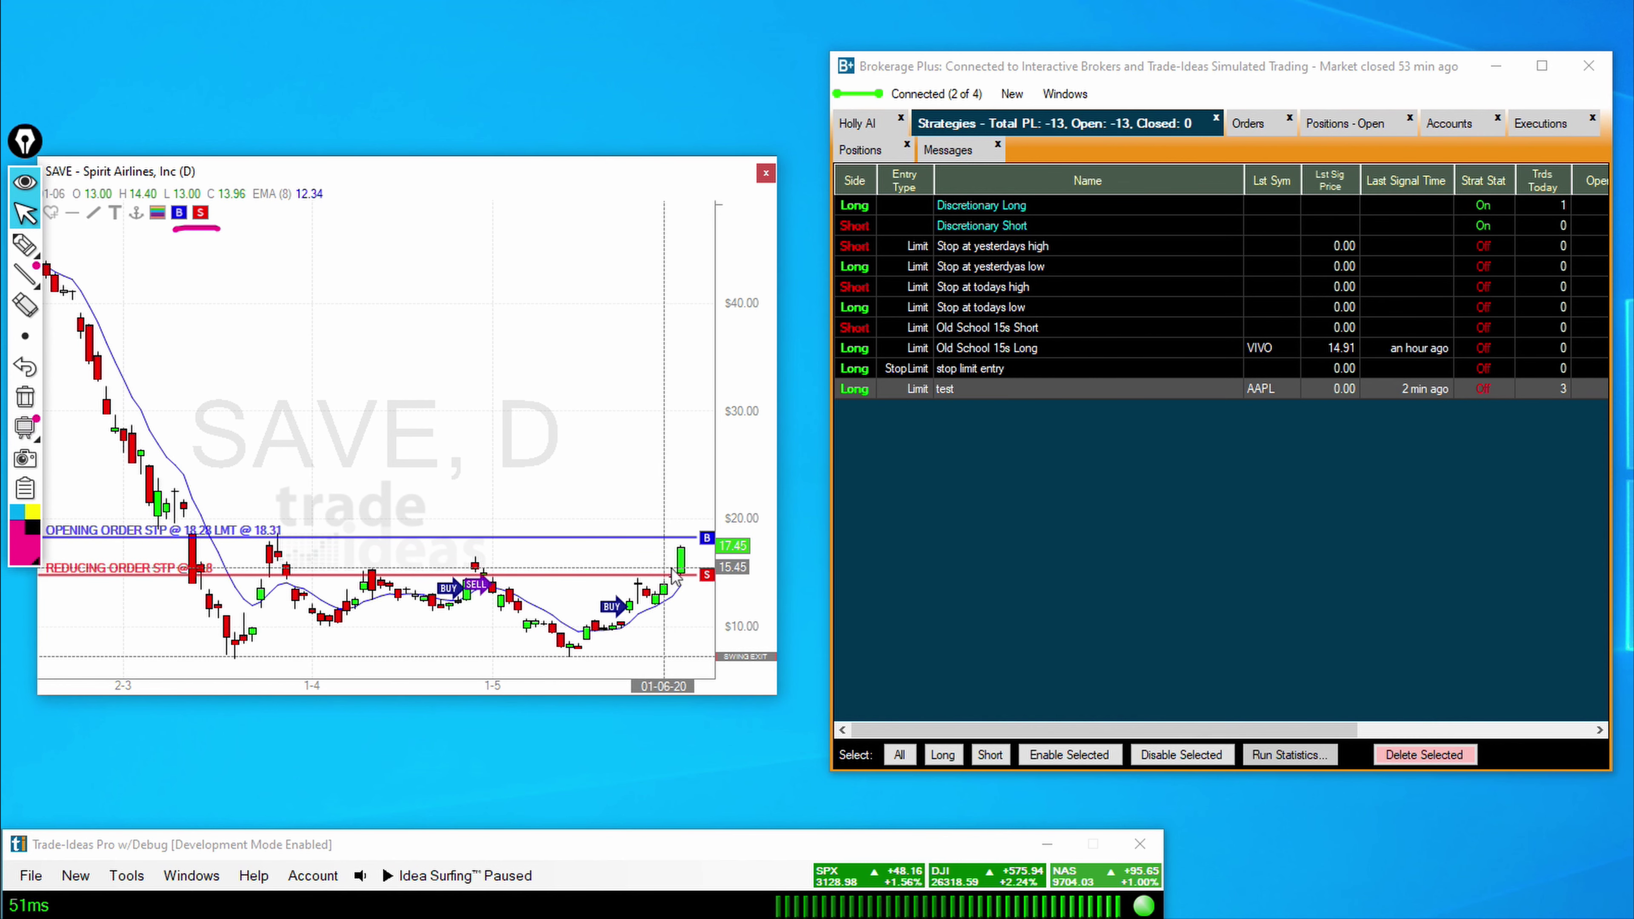
type("TWTR")
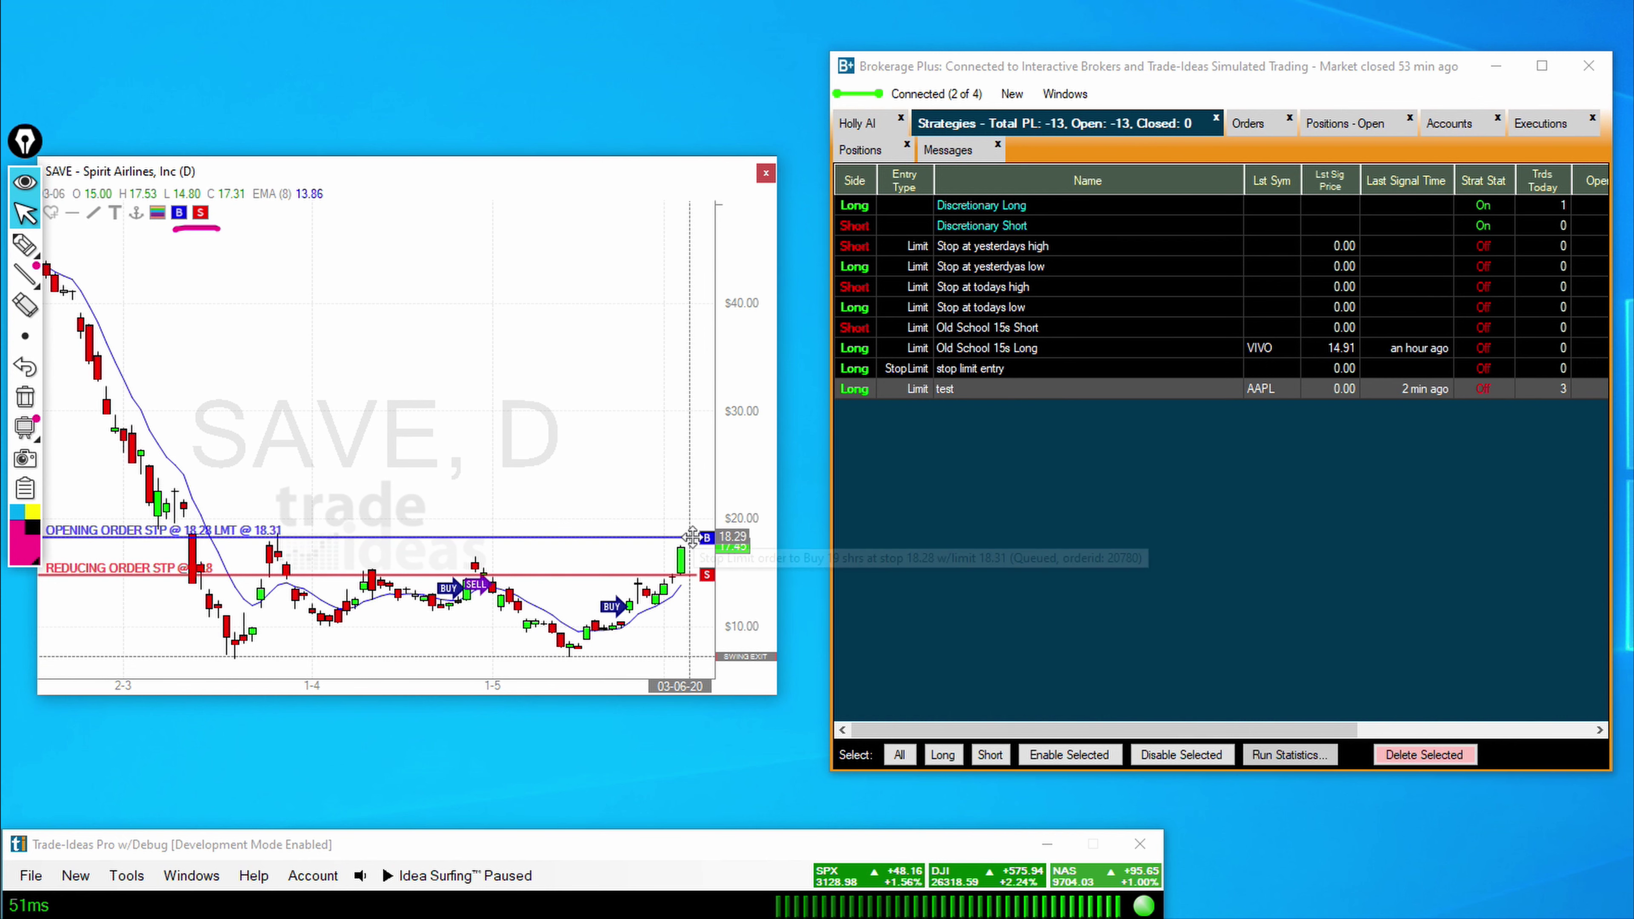
key("Return")
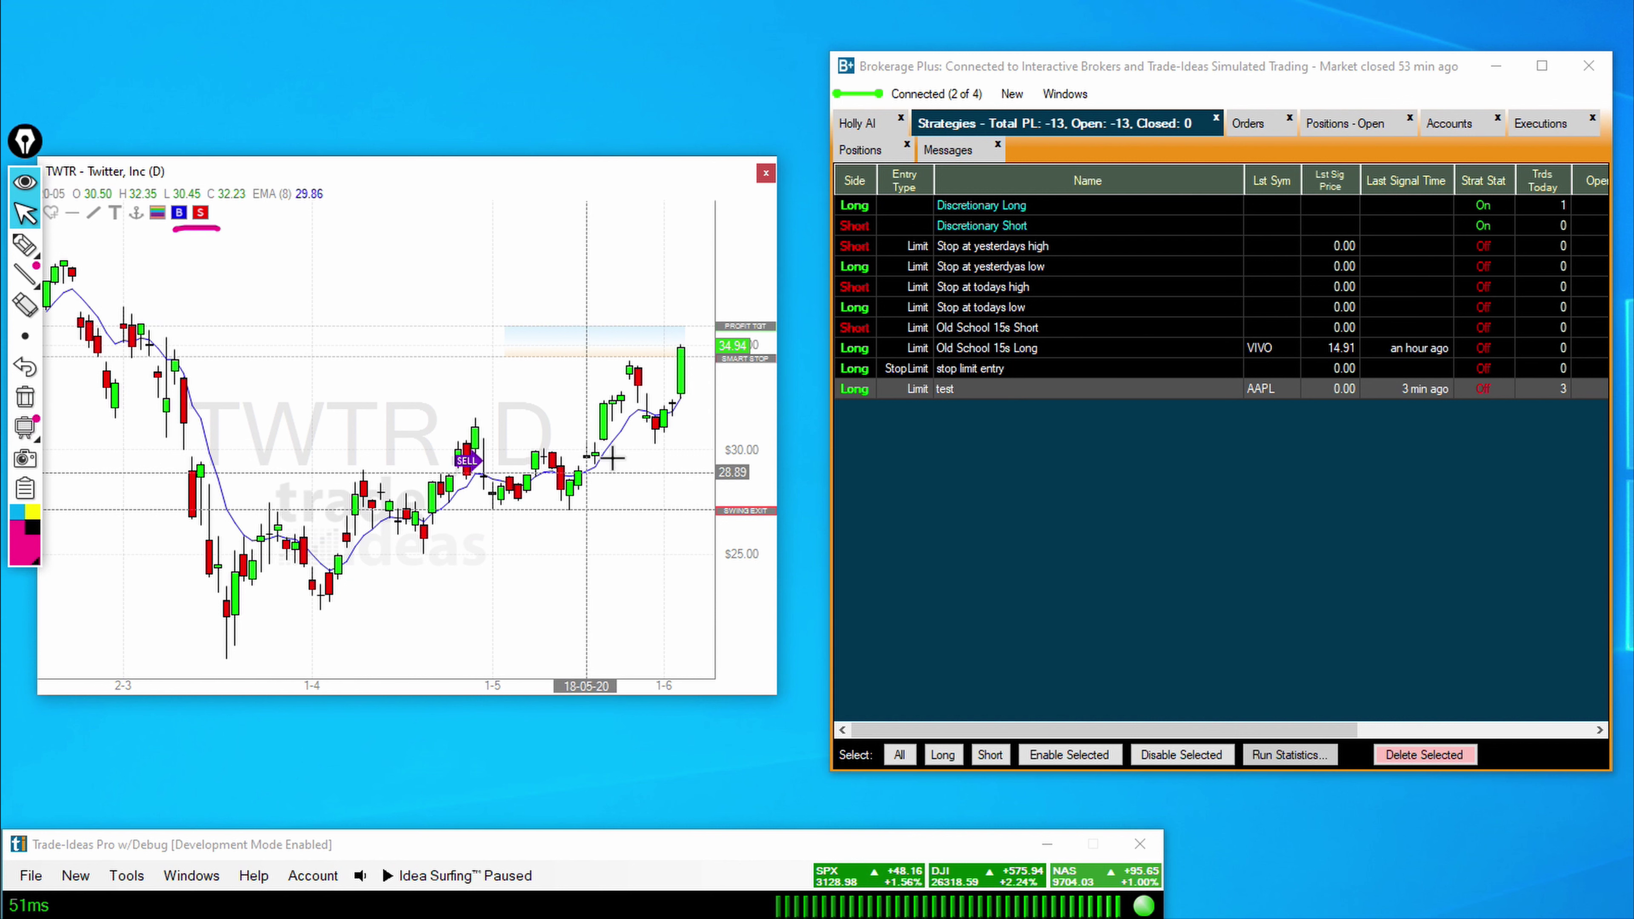
Place a long TWTR order at 33.76 and drag the OddsMaker Results window off screen.
left_click(685, 371)
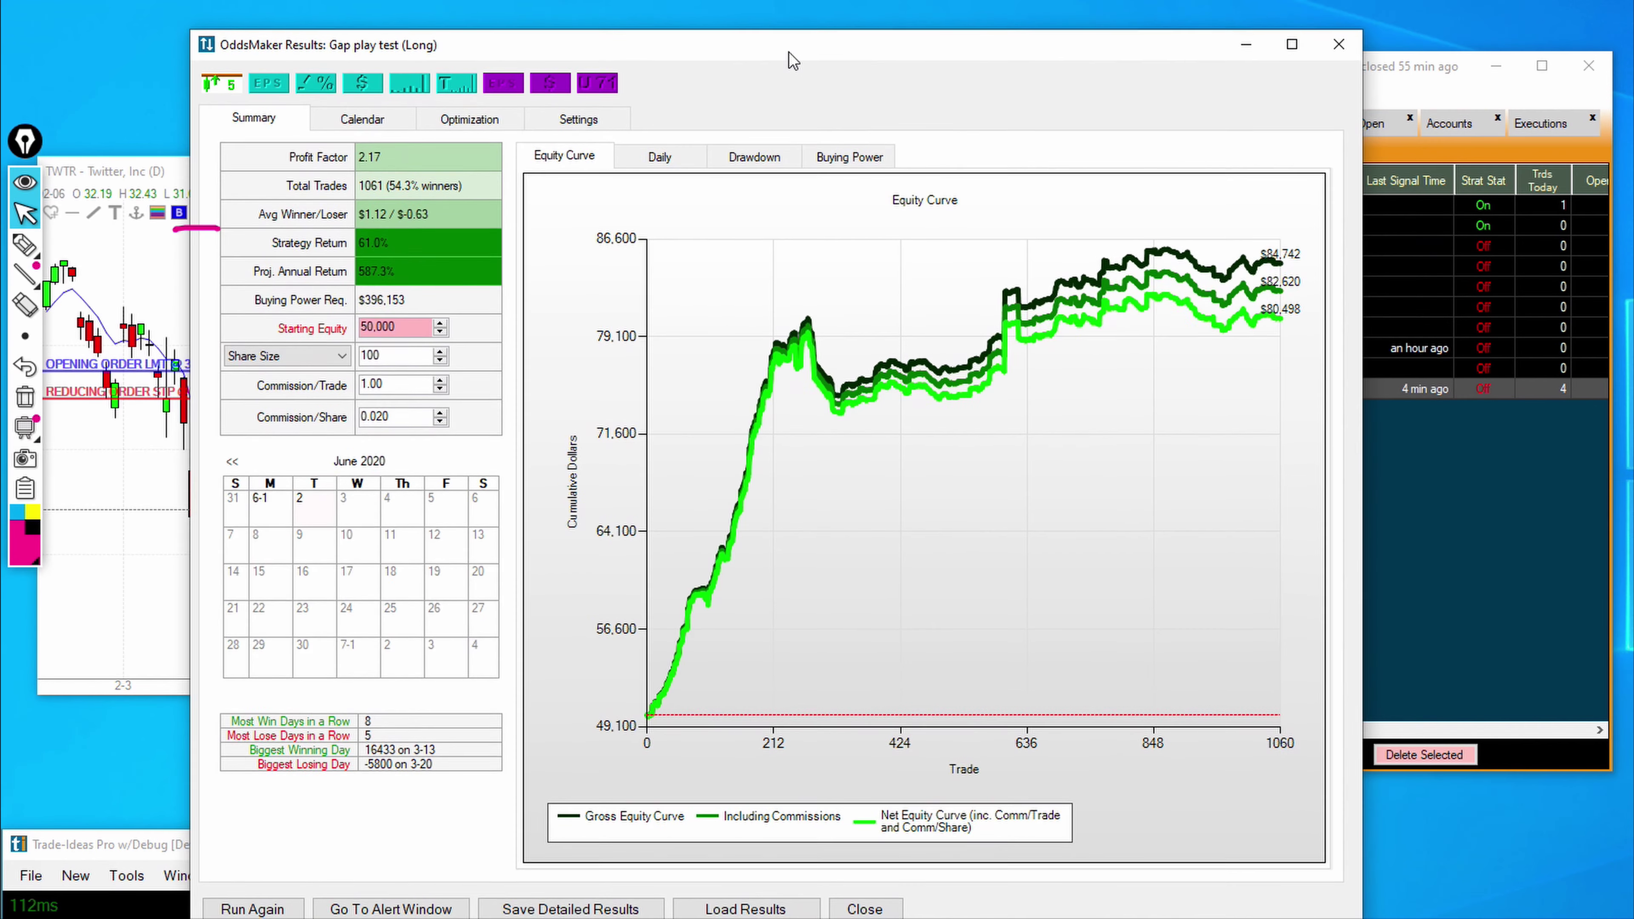
left_click_drag(790, 44, 792, 34)
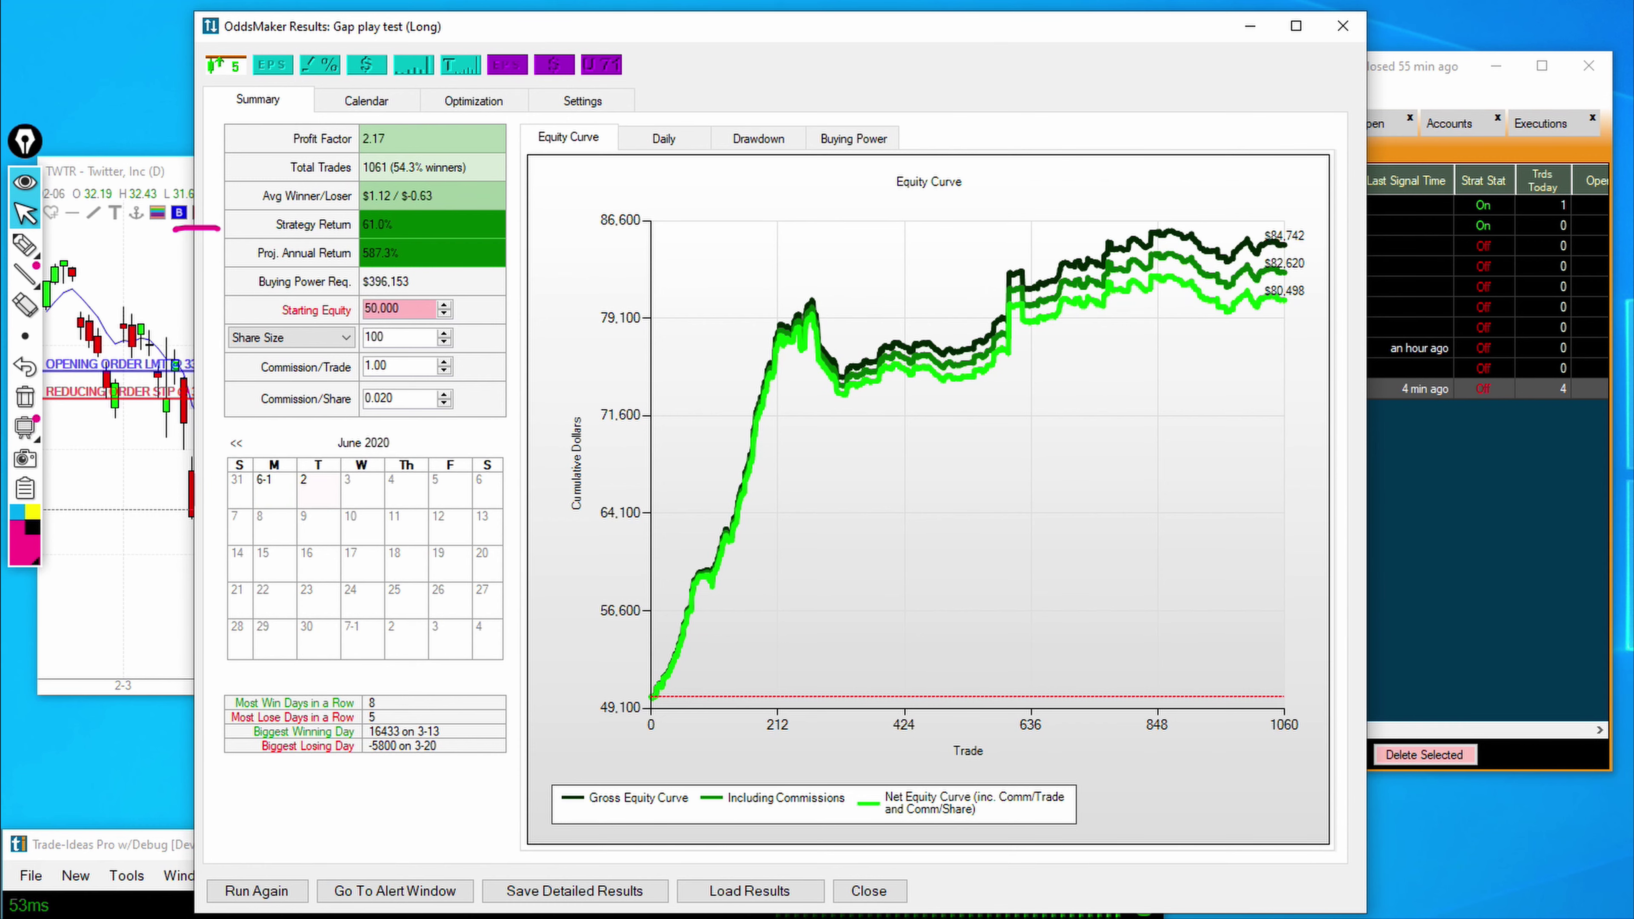
left_click_drag(639, 29, 1633, 32)
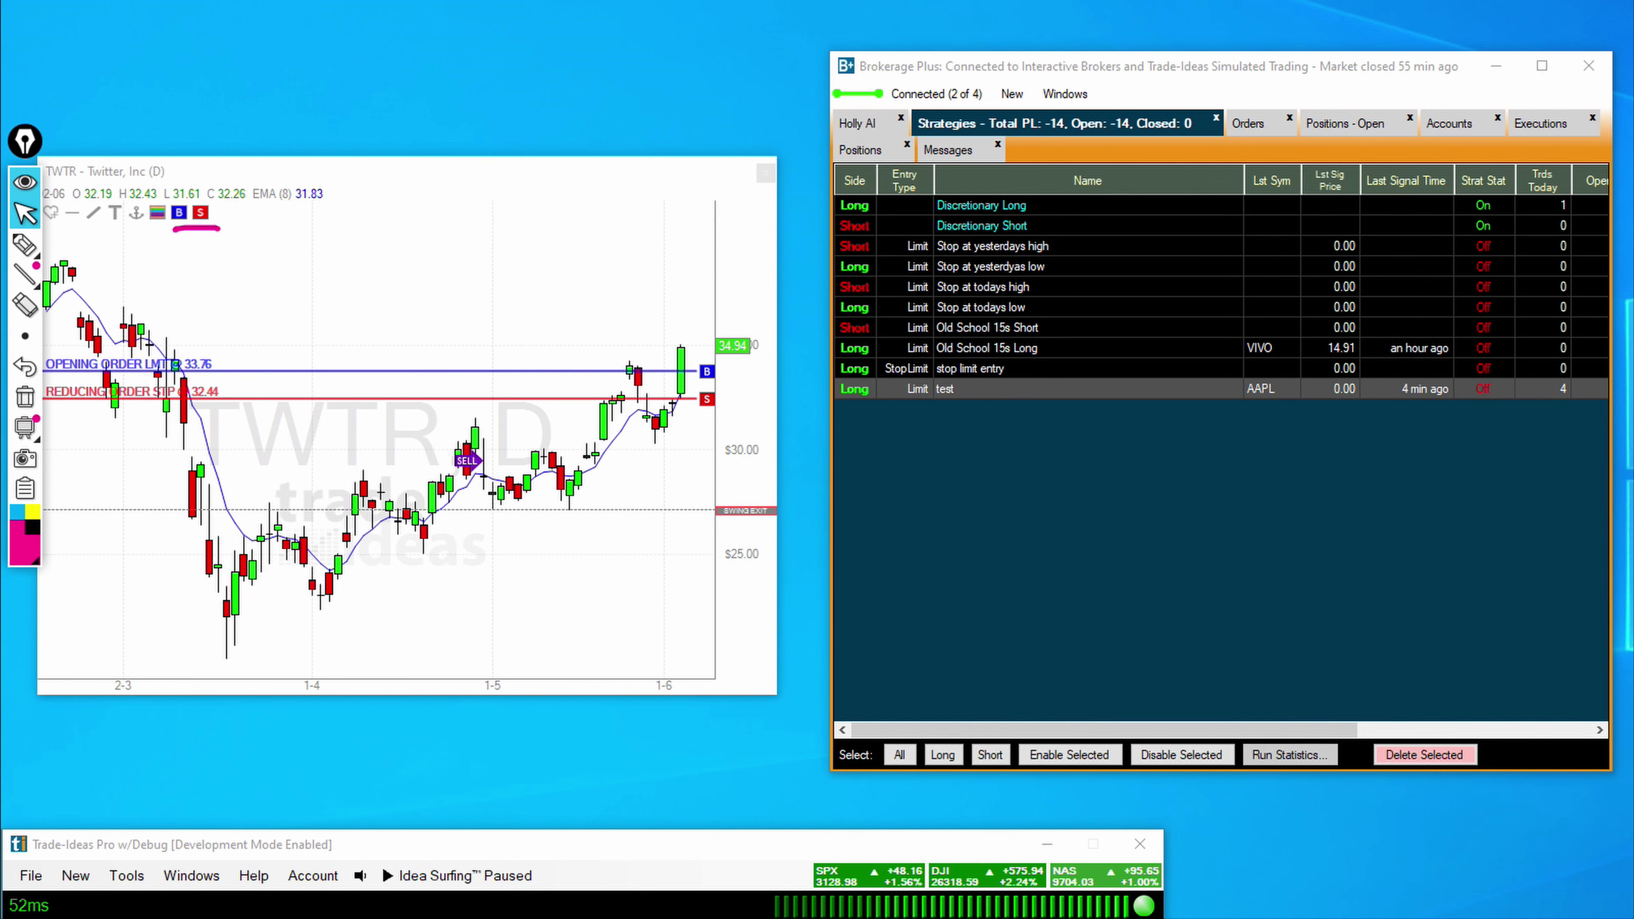
Save the Gap play test alert window to the cloud and drag it off screen.
left_click_drag(361, 347, 360, 166)
right_click(451, 368)
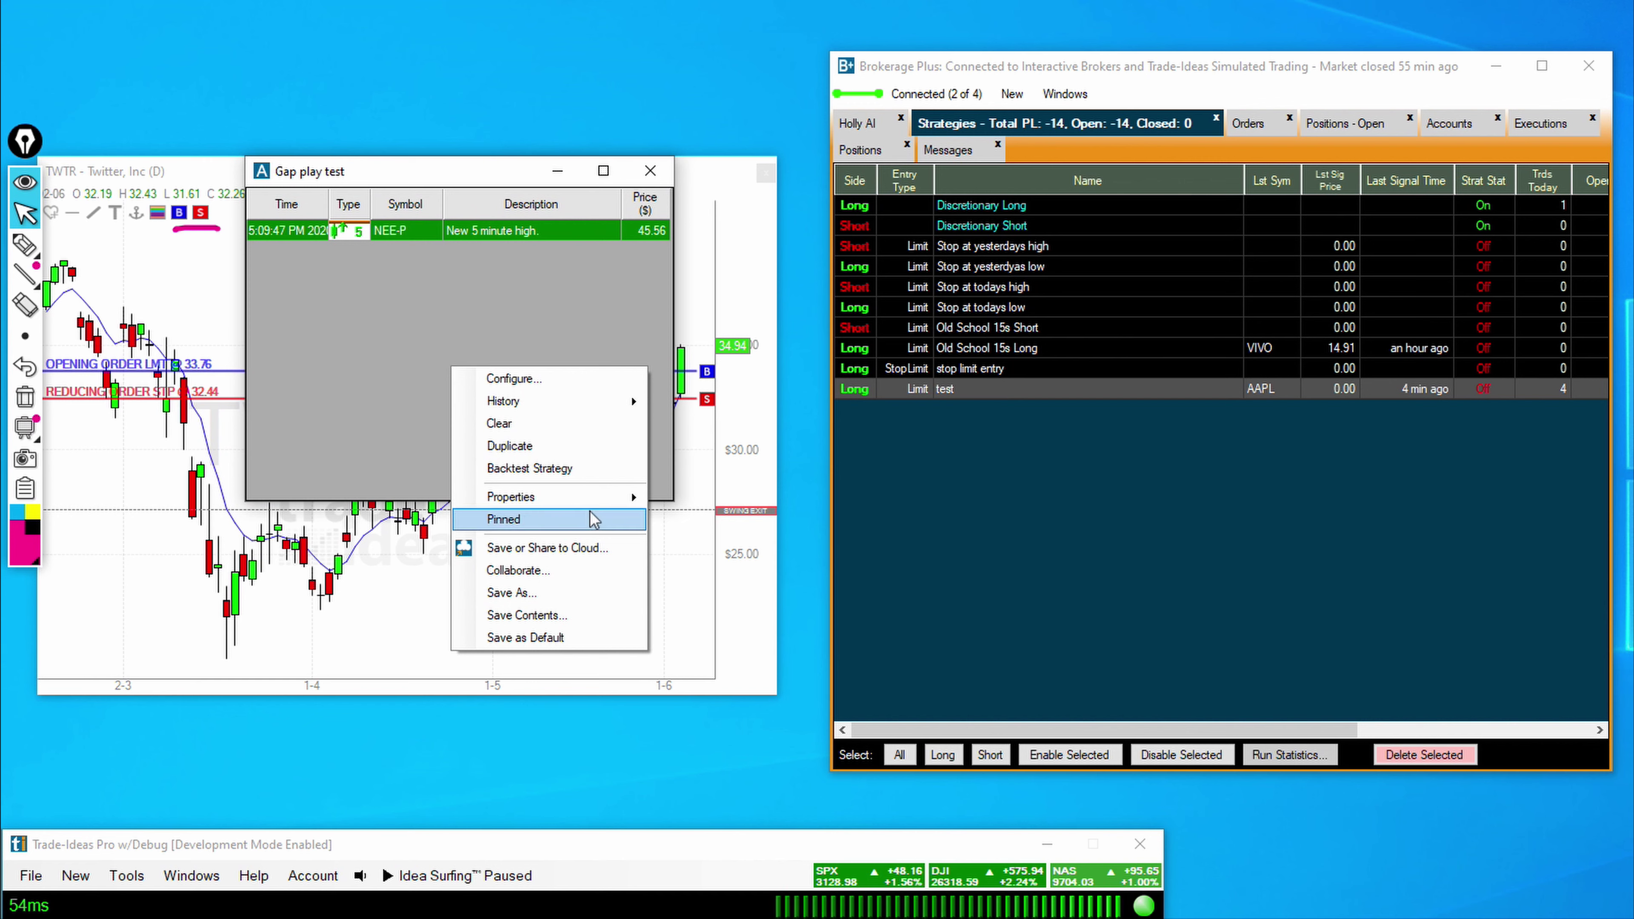
left_click(593, 548)
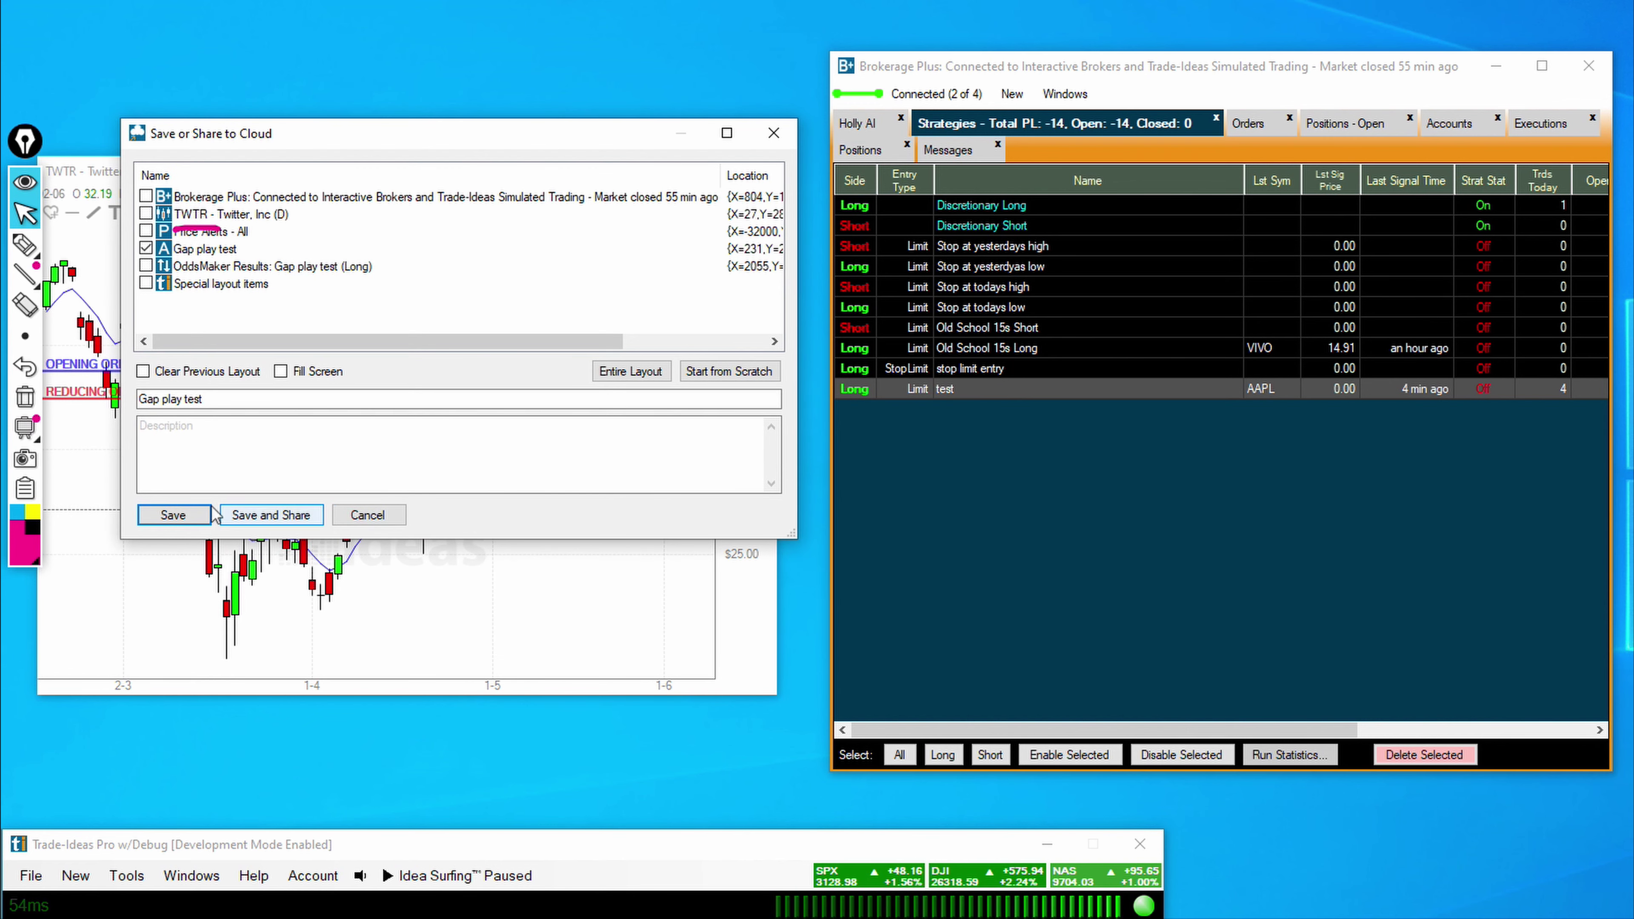
left_click(170, 514)
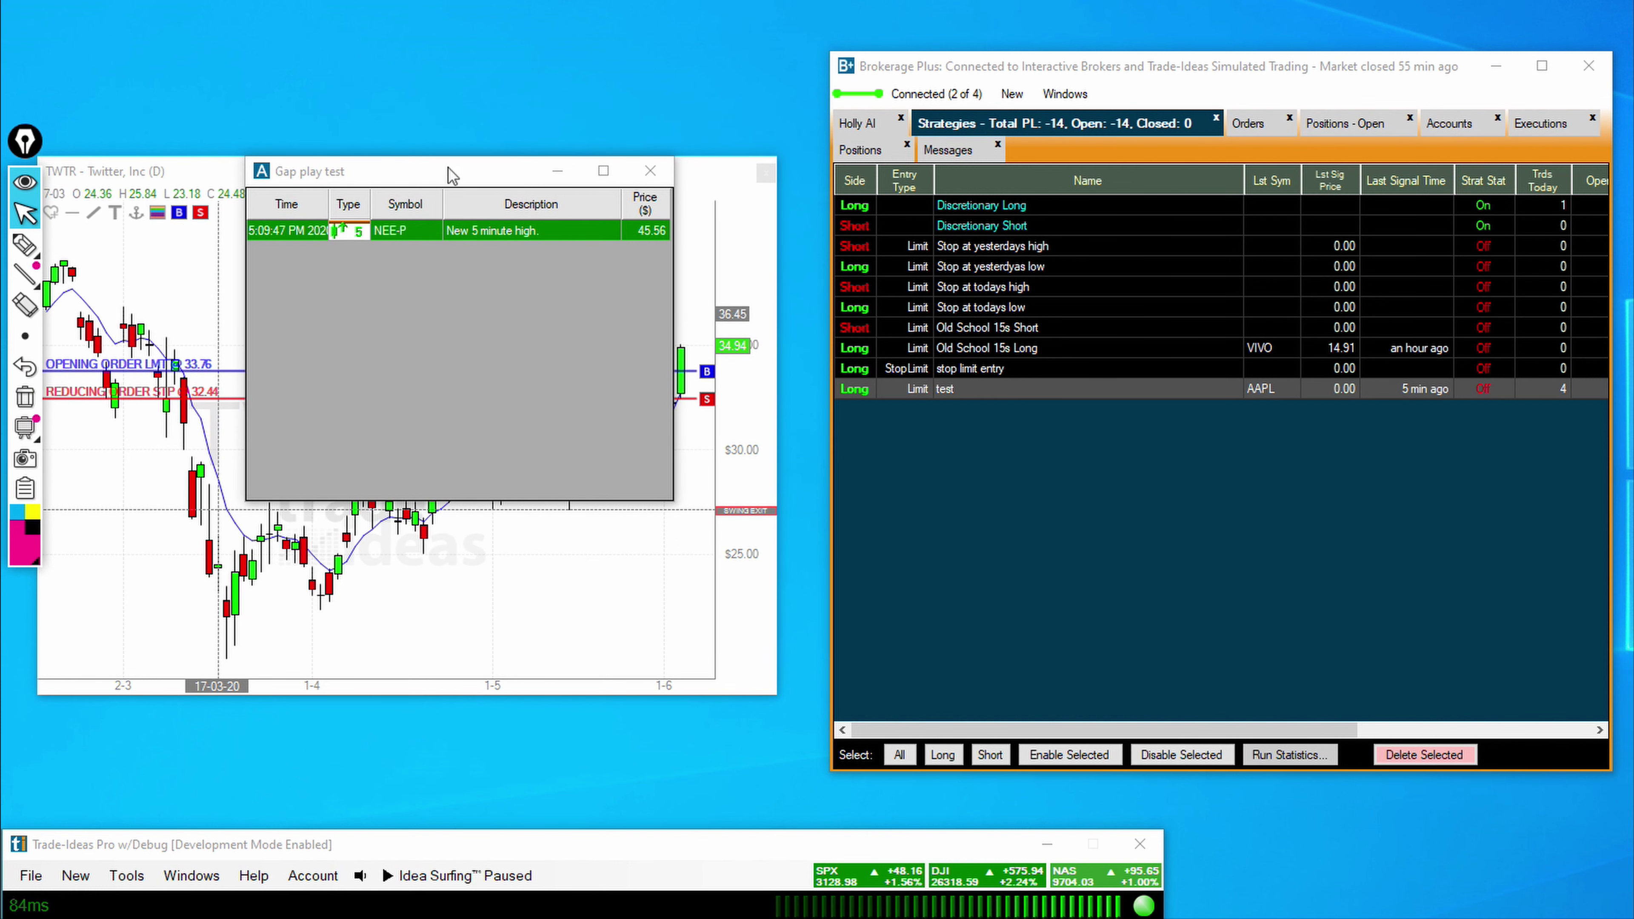
left_click_drag(449, 172, 1633, 215)
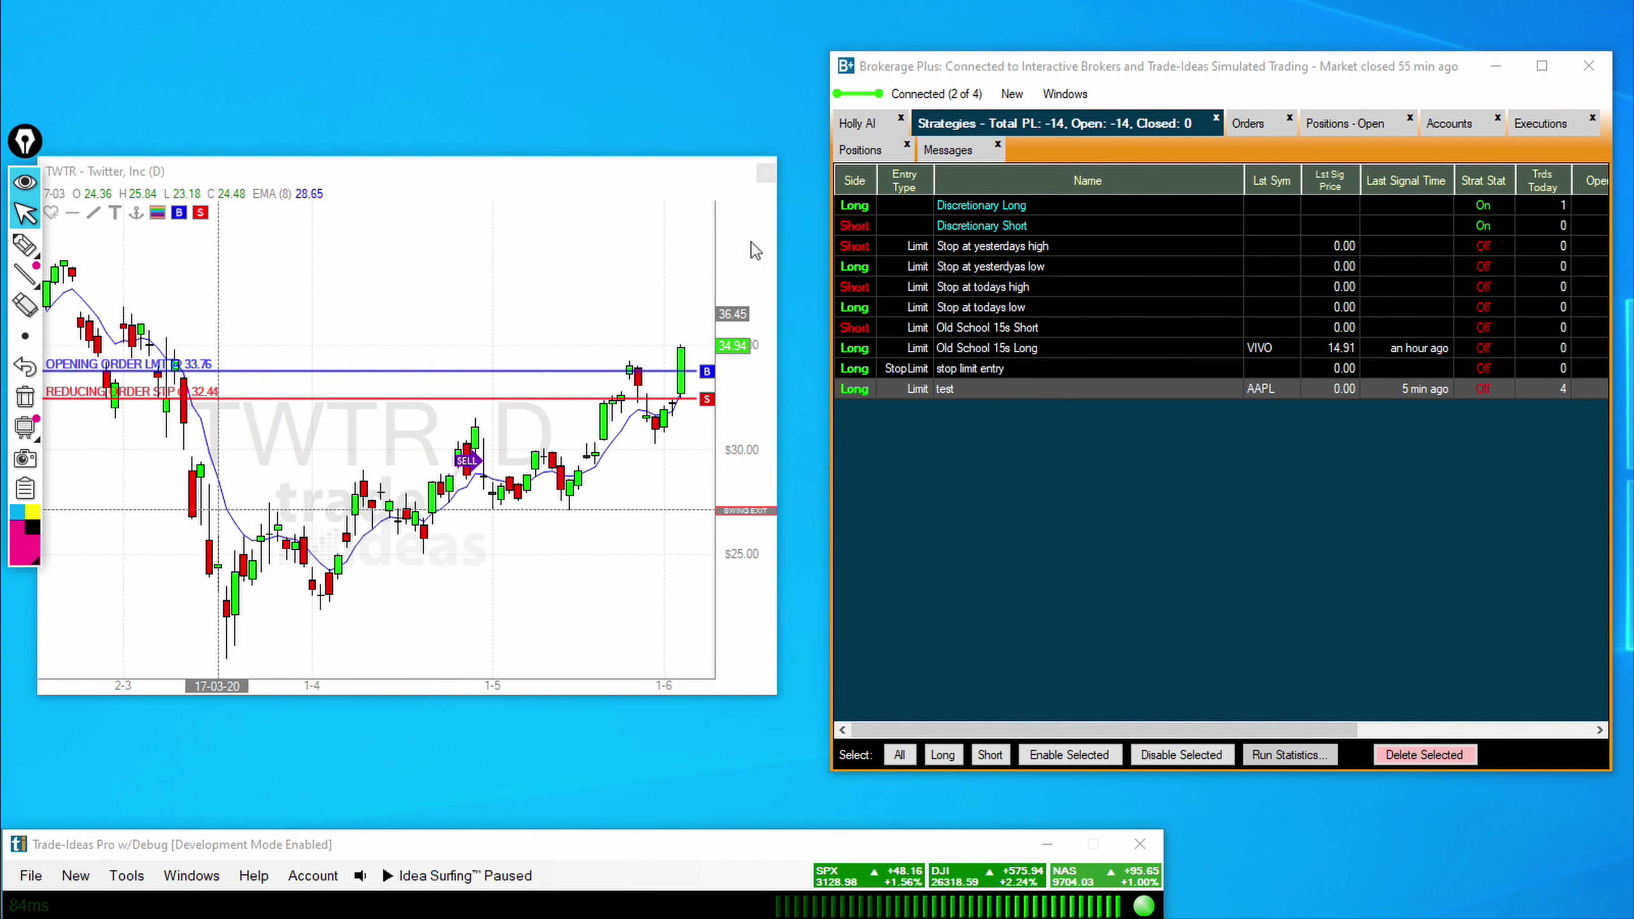
Load the Gap play test strategy from the cloud, add it to the existing strategies, and open it for editing.
right_click(1129, 476)
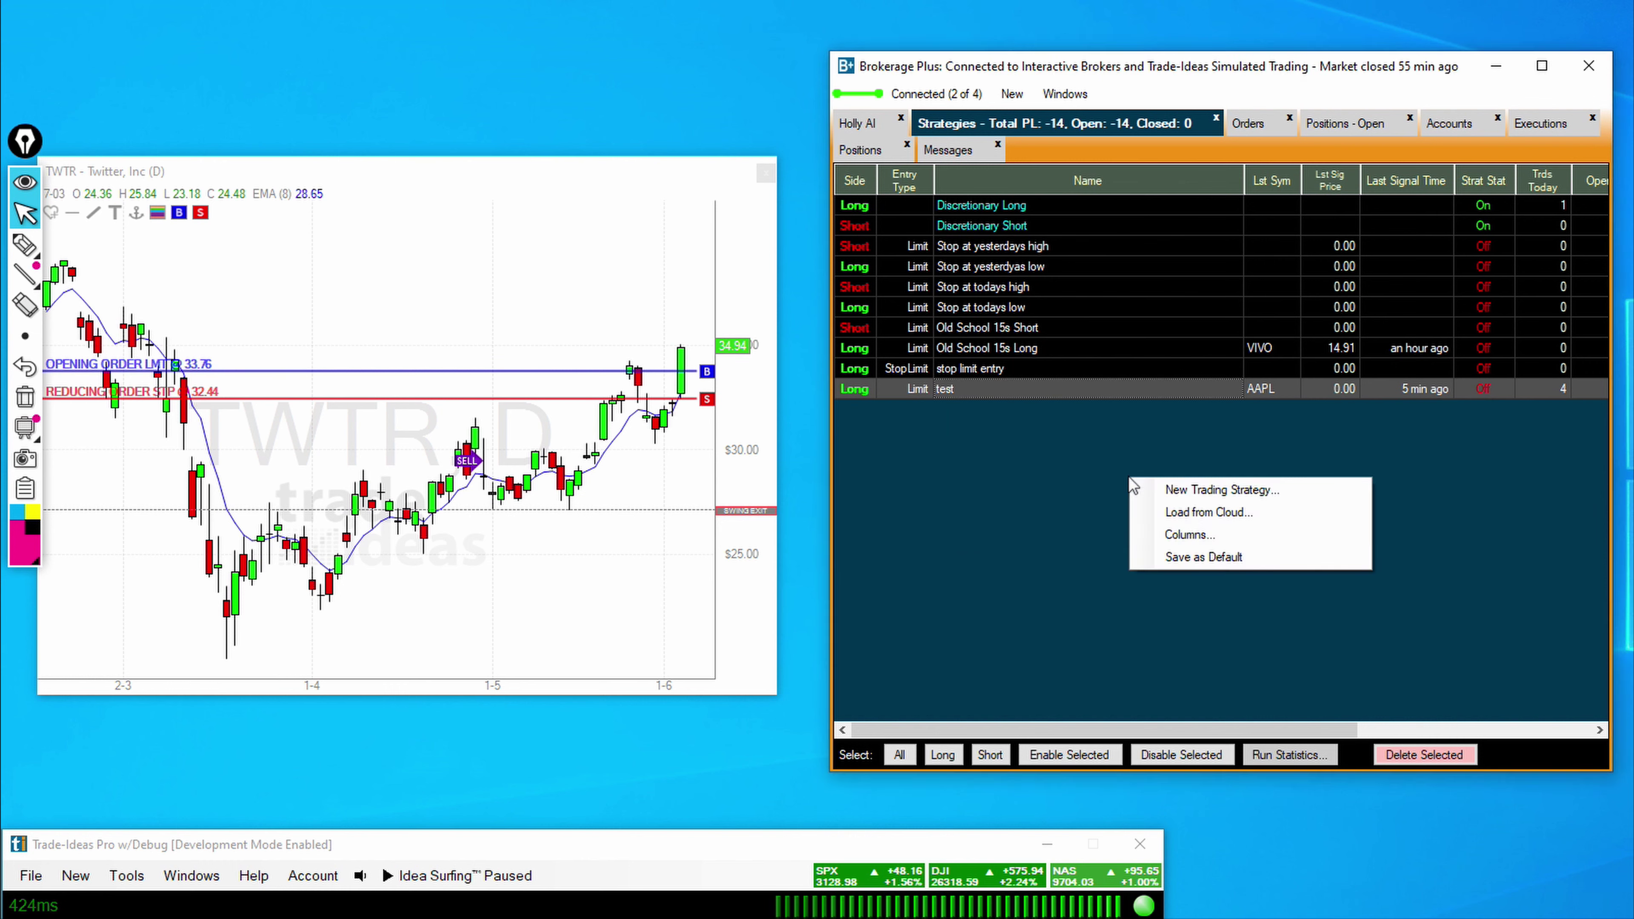
left_click(1165, 512)
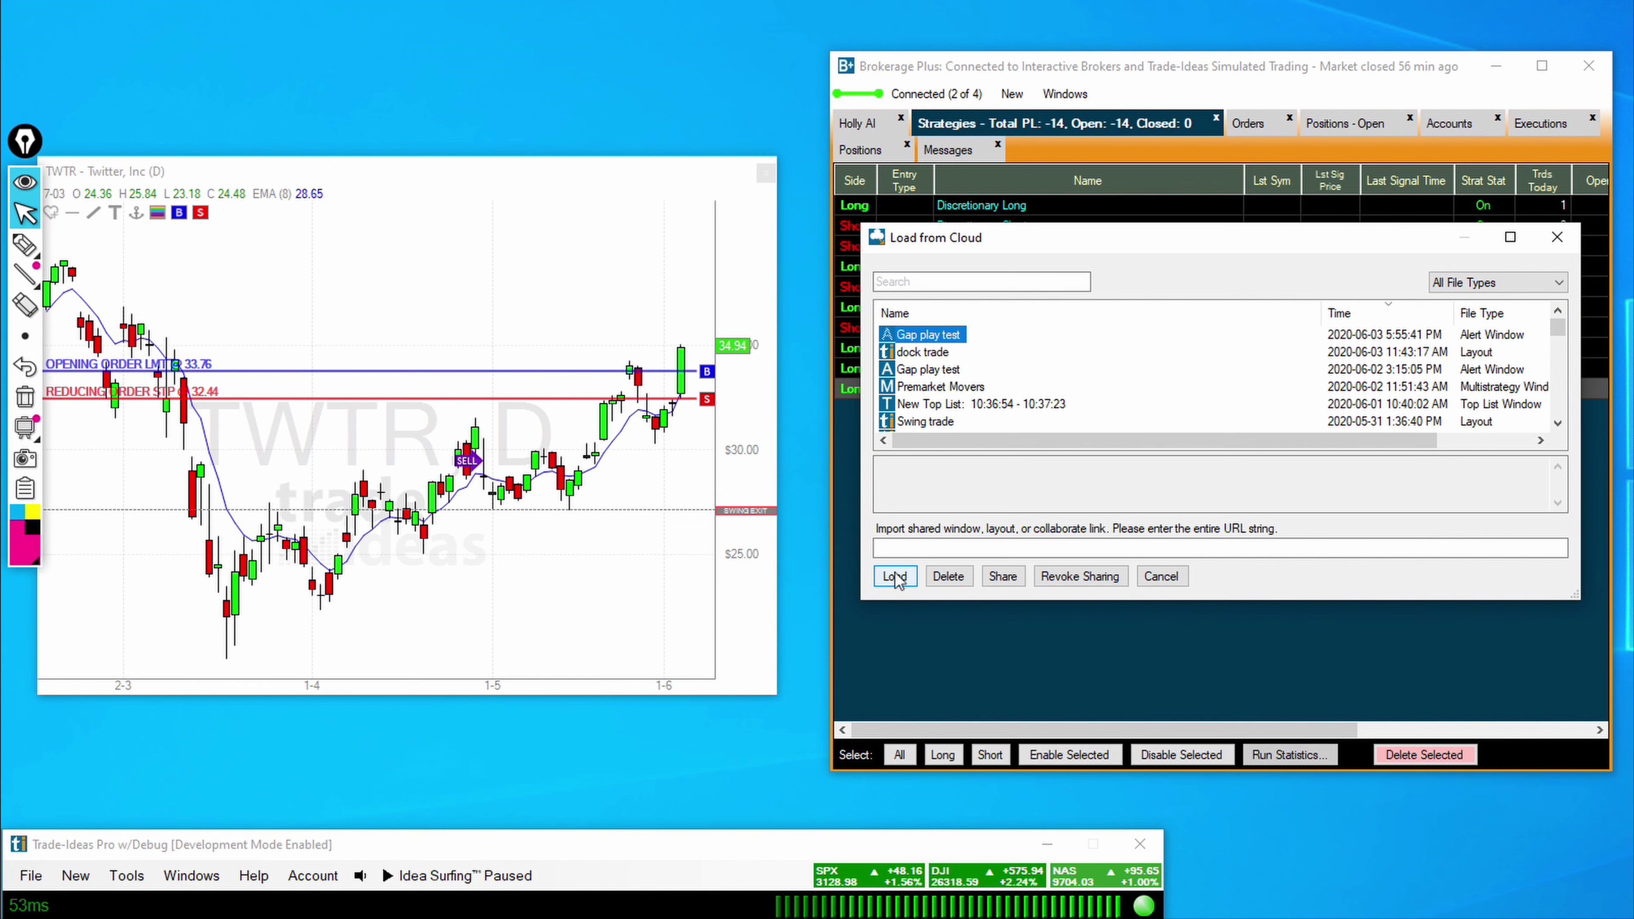
left_click(895, 575)
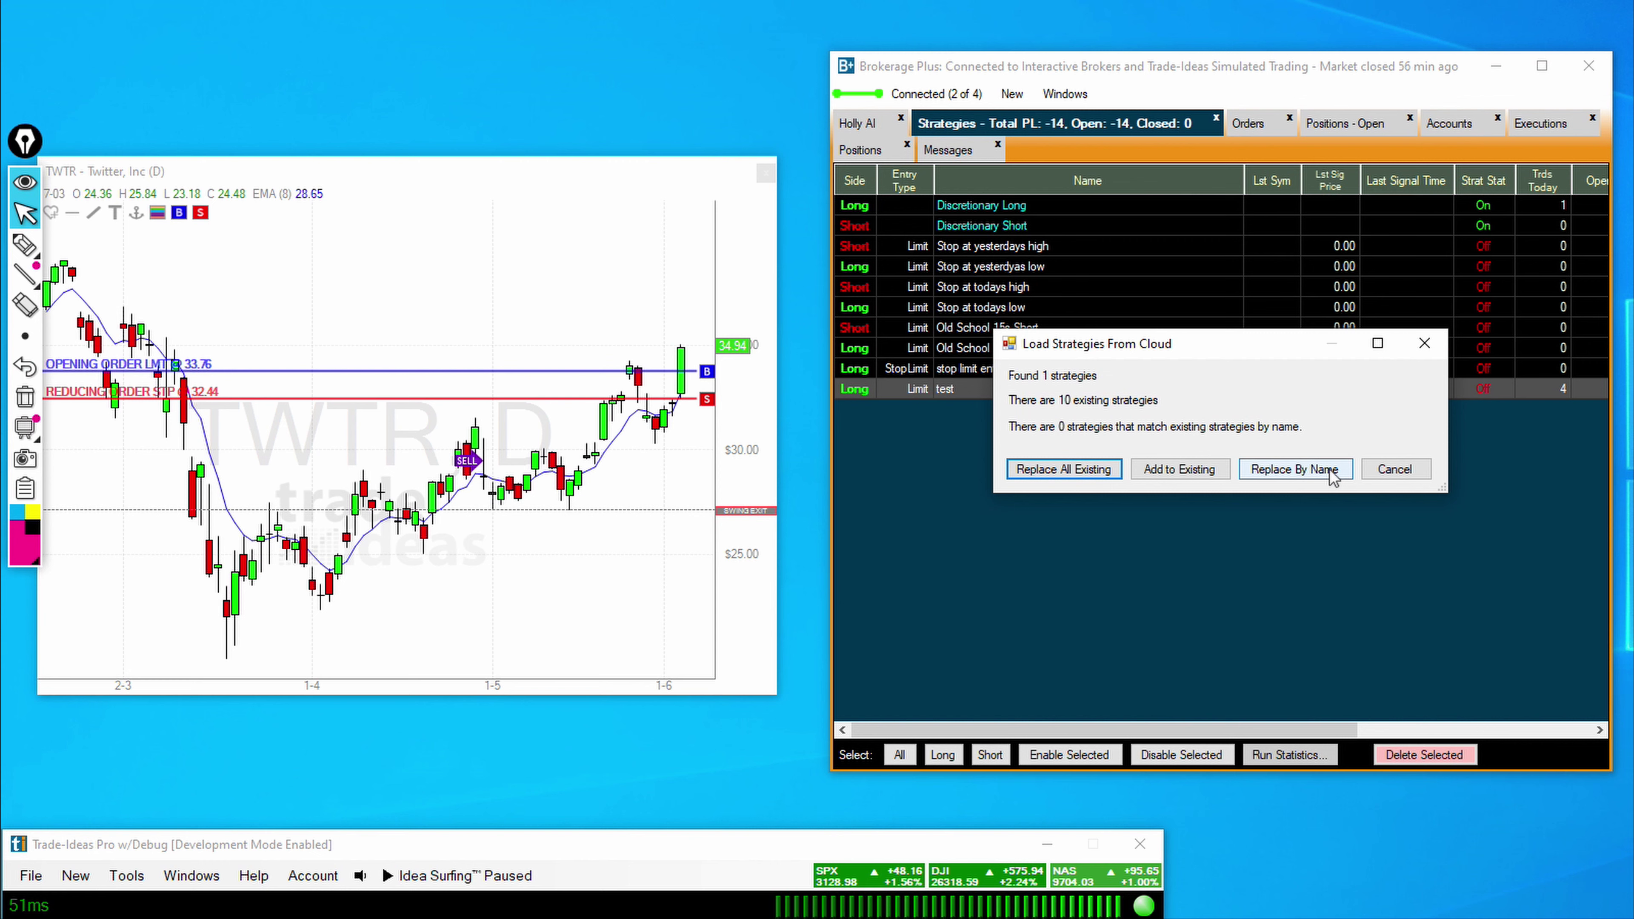
left_click(1173, 467)
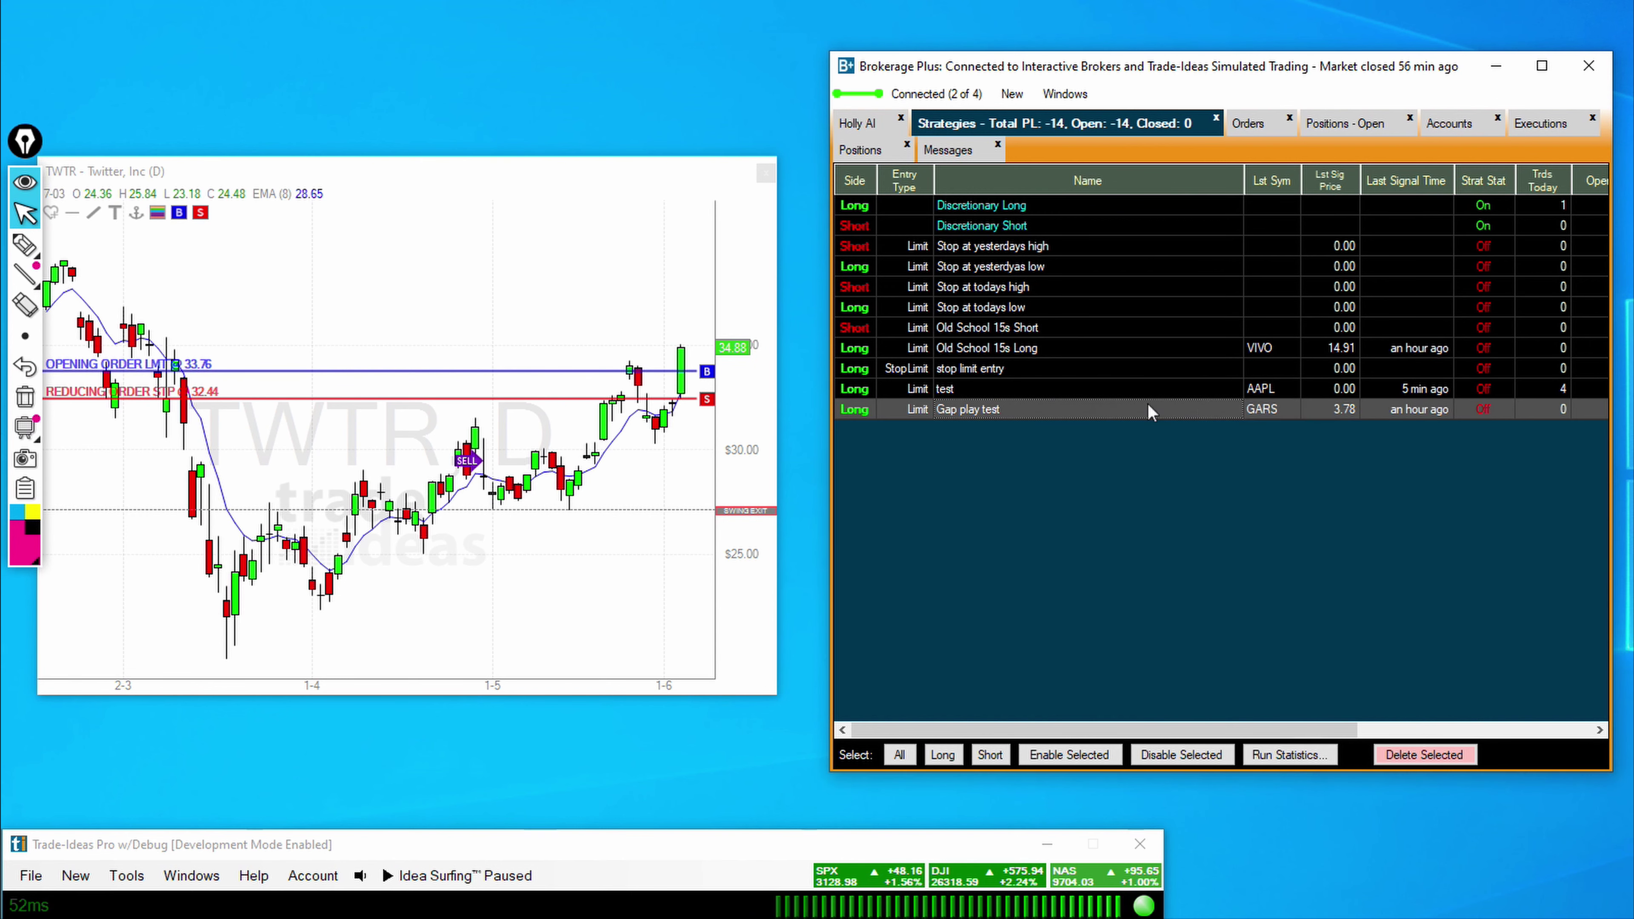
right_click(1149, 408)
left_click(1178, 439)
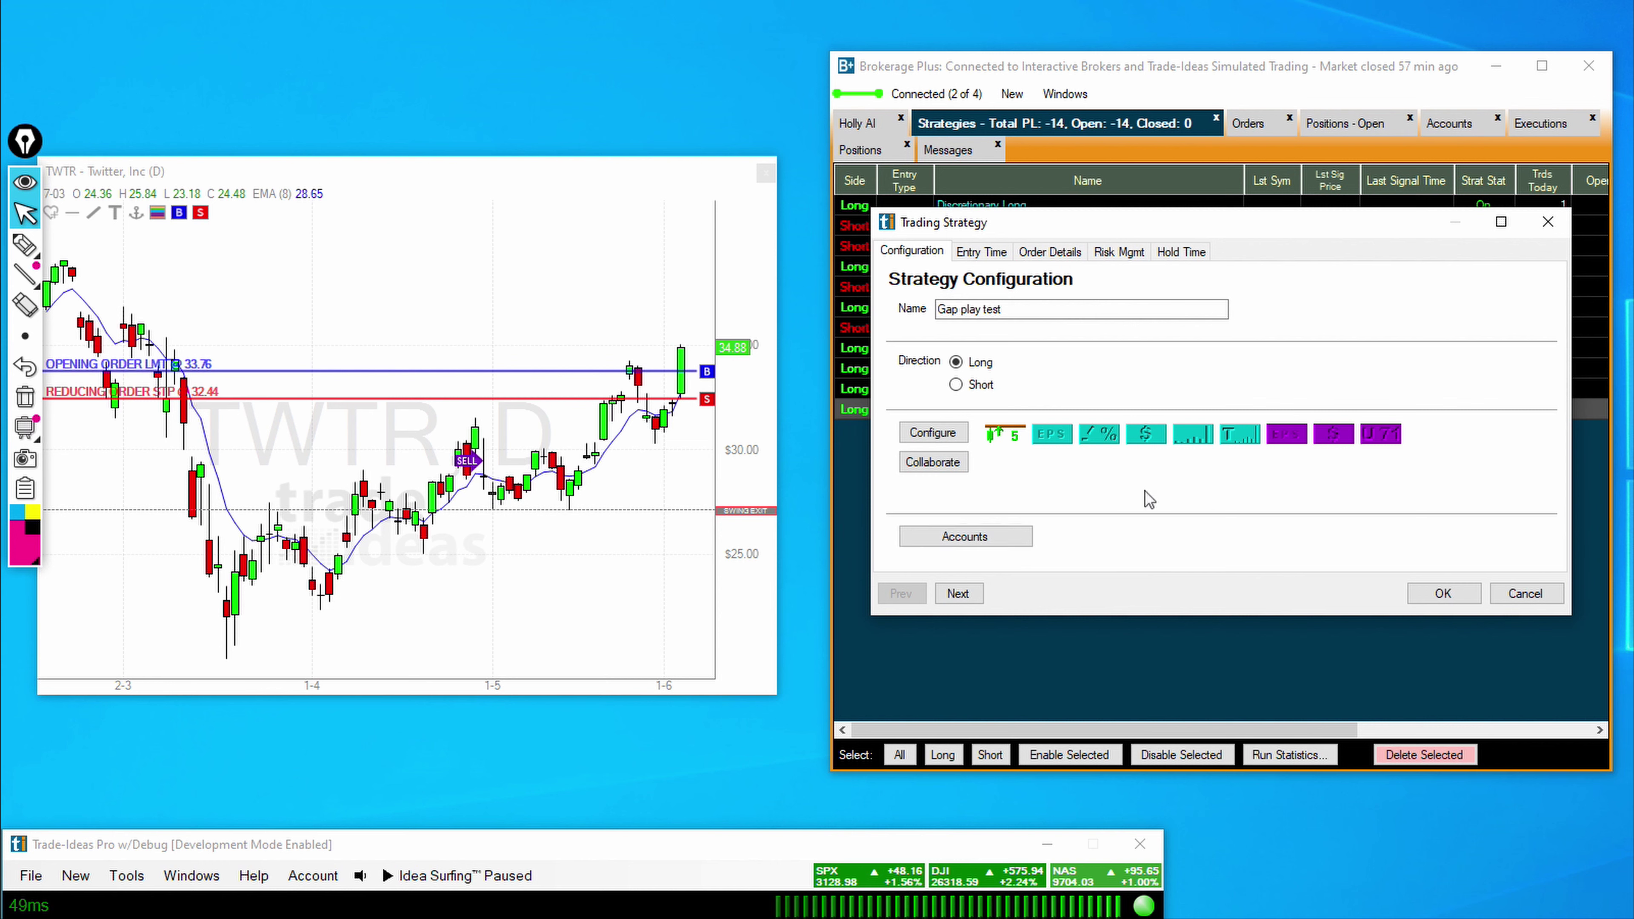
Stop new entries based on filled entry orders and size positions based on the stop loss.
left_click(977, 252)
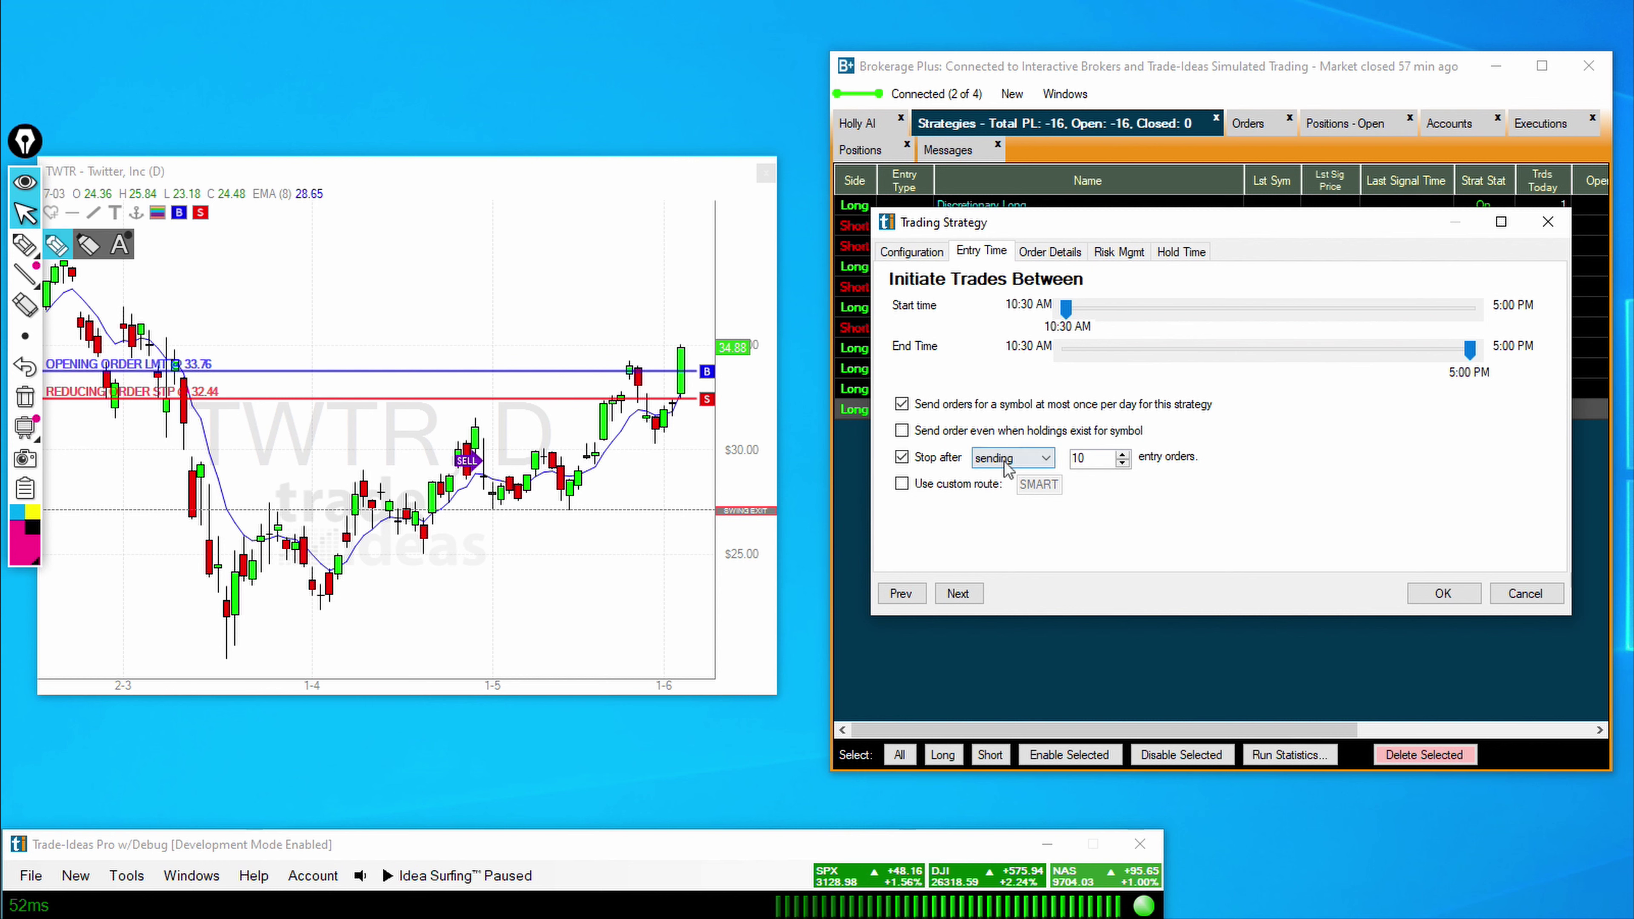
left_click(1033, 458)
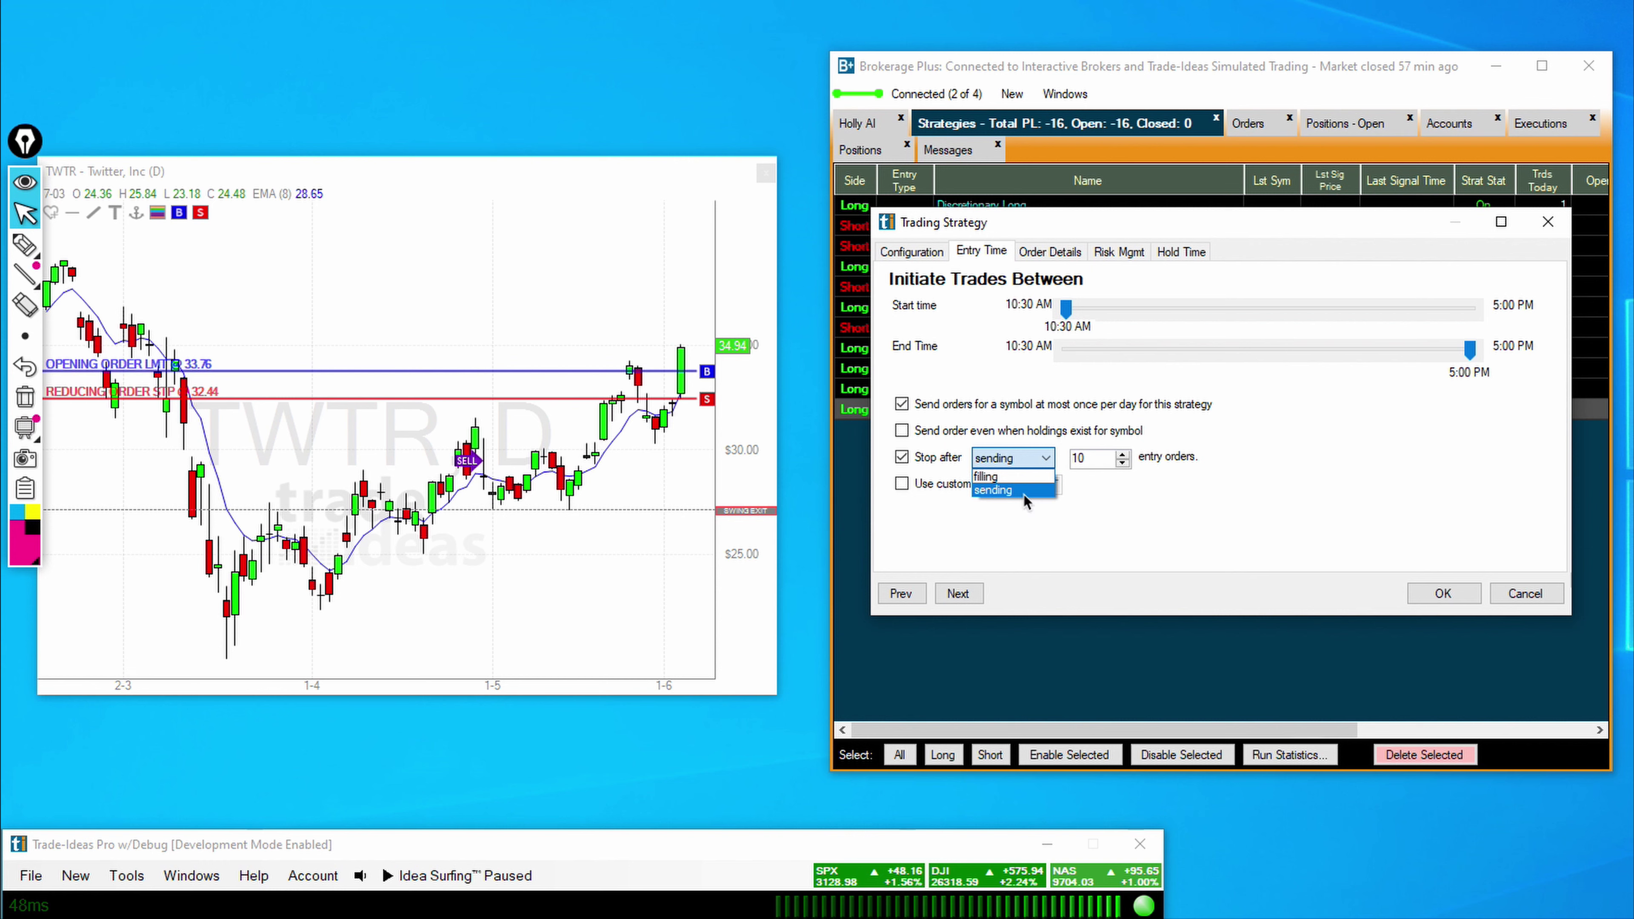
left_click(1019, 477)
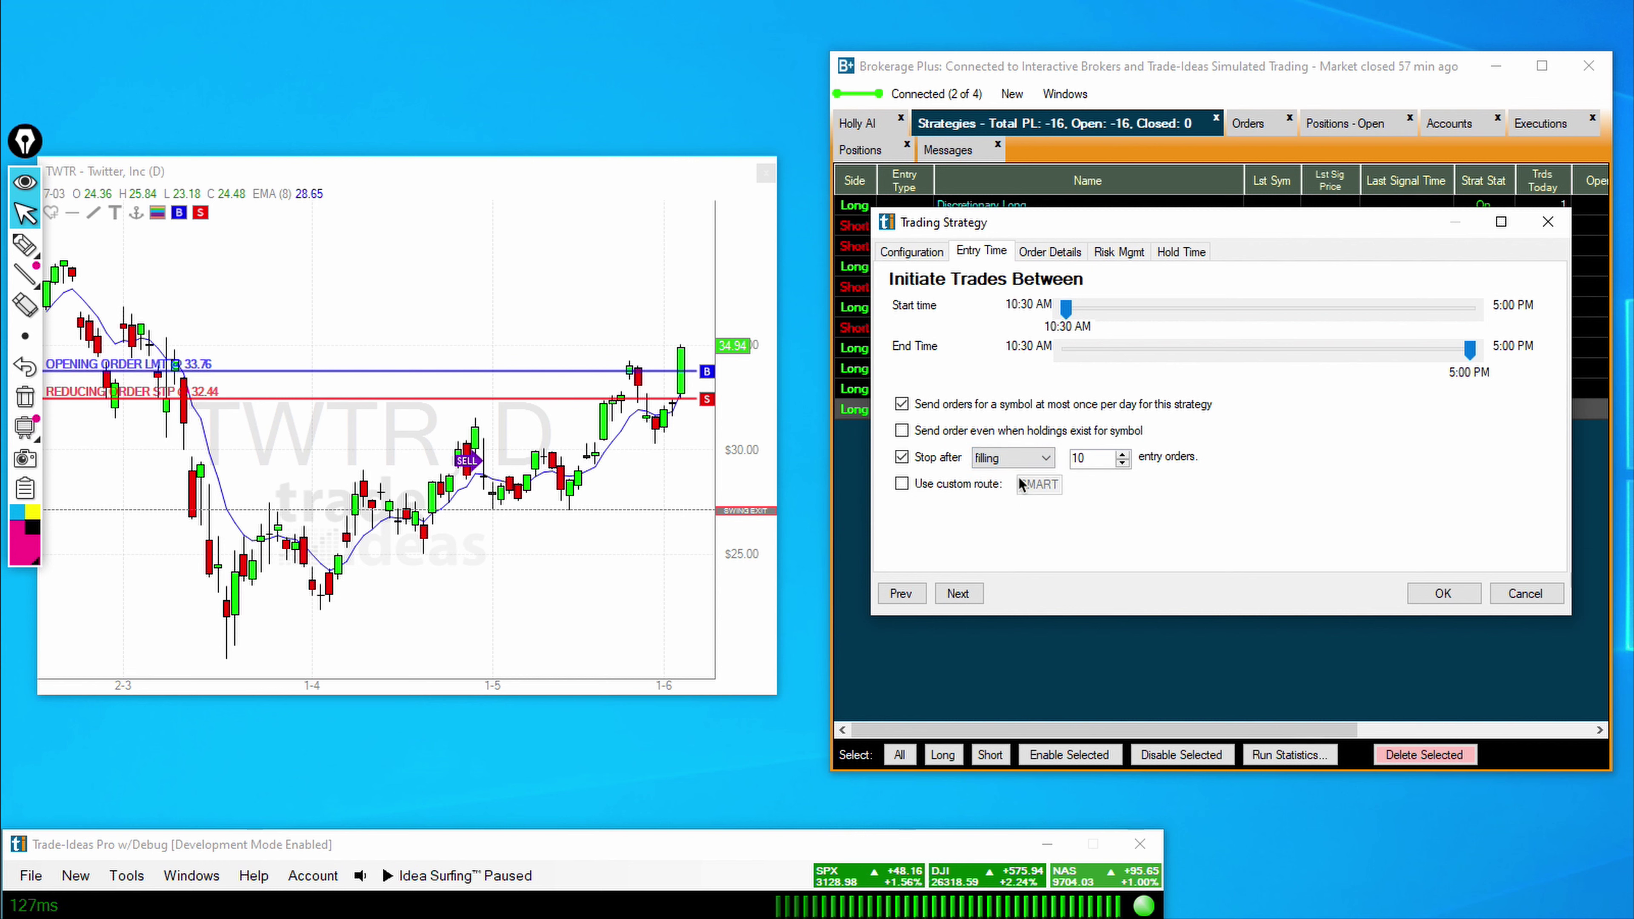
left_click(1079, 247)
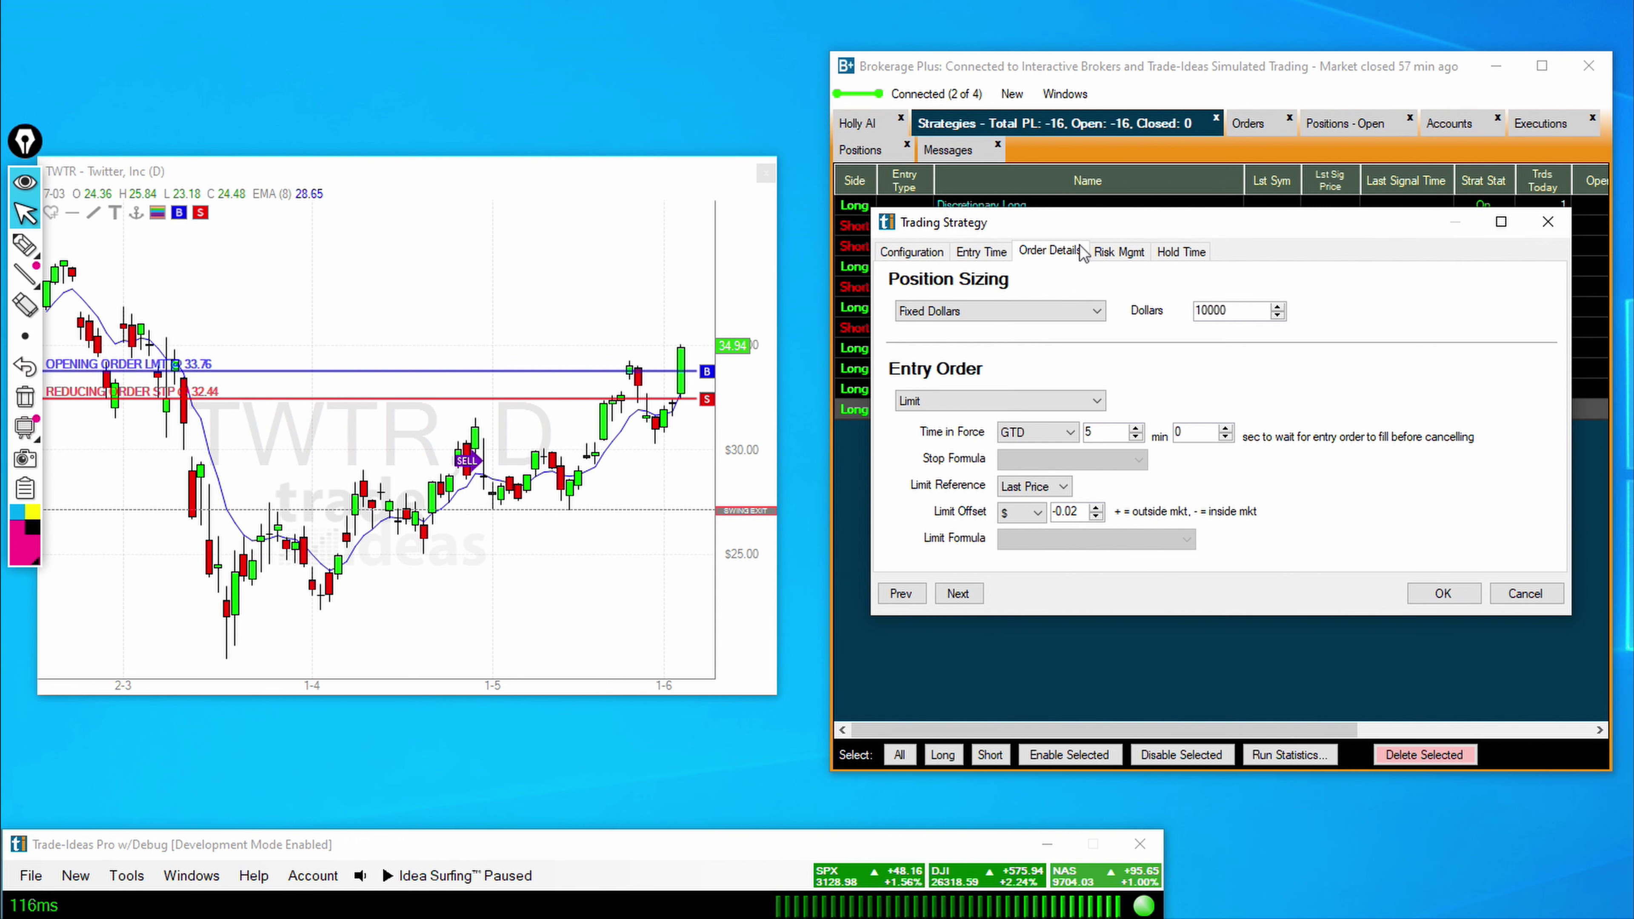
left_click(1063, 320)
left_click(1052, 356)
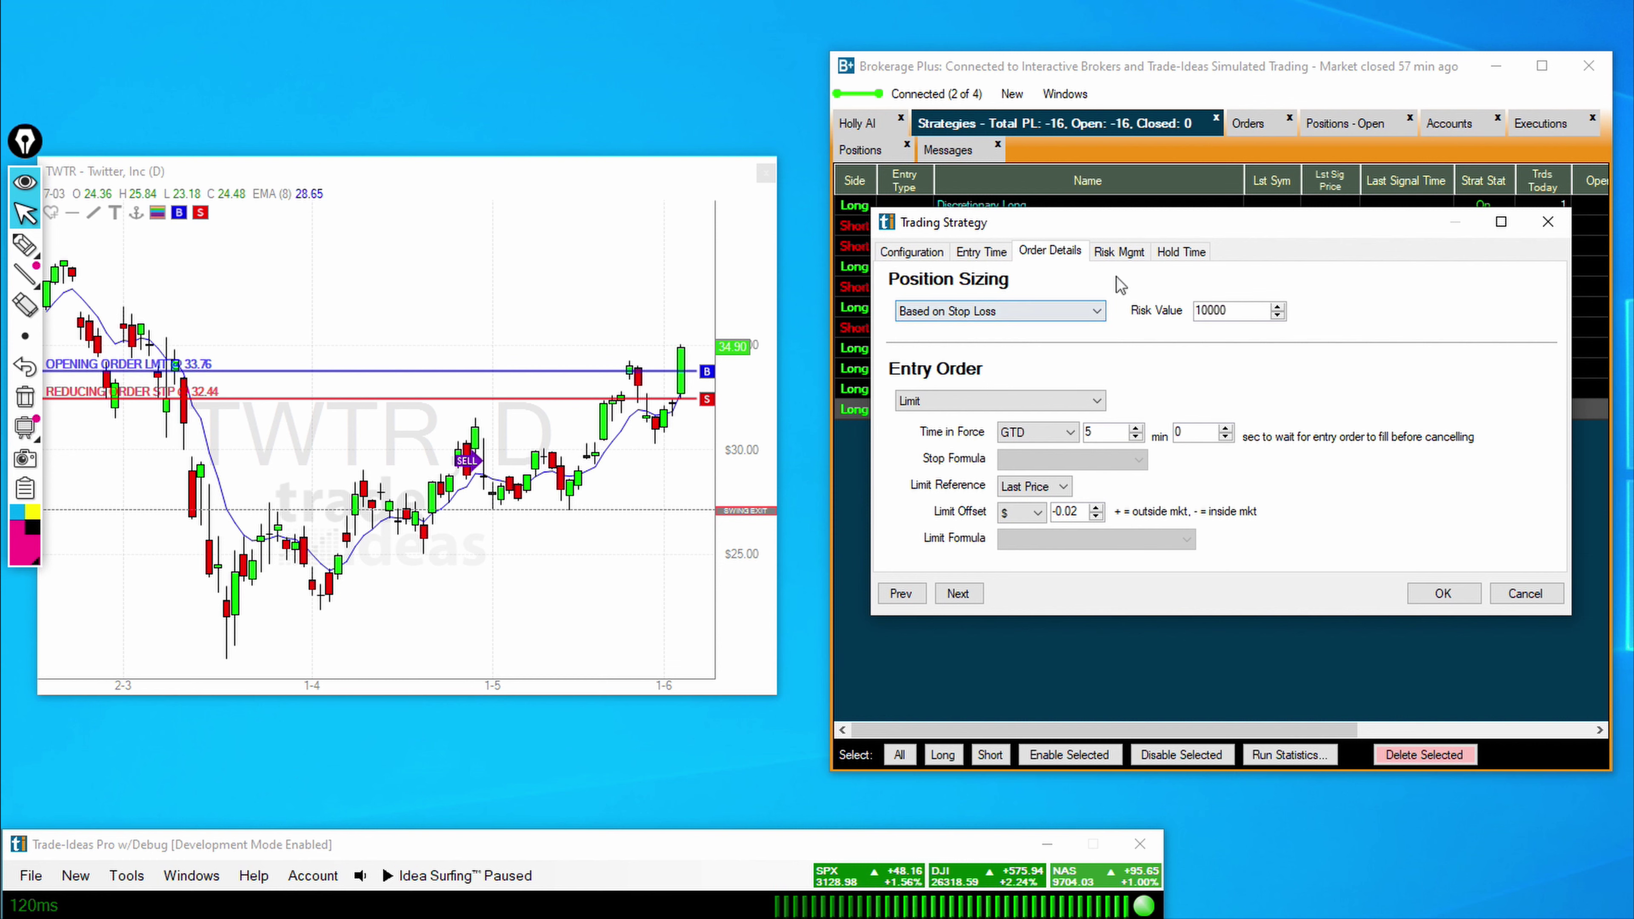
Review risk management and the 4:55 PM timed exit, then accept the strategy settings.
left_click(1118, 254)
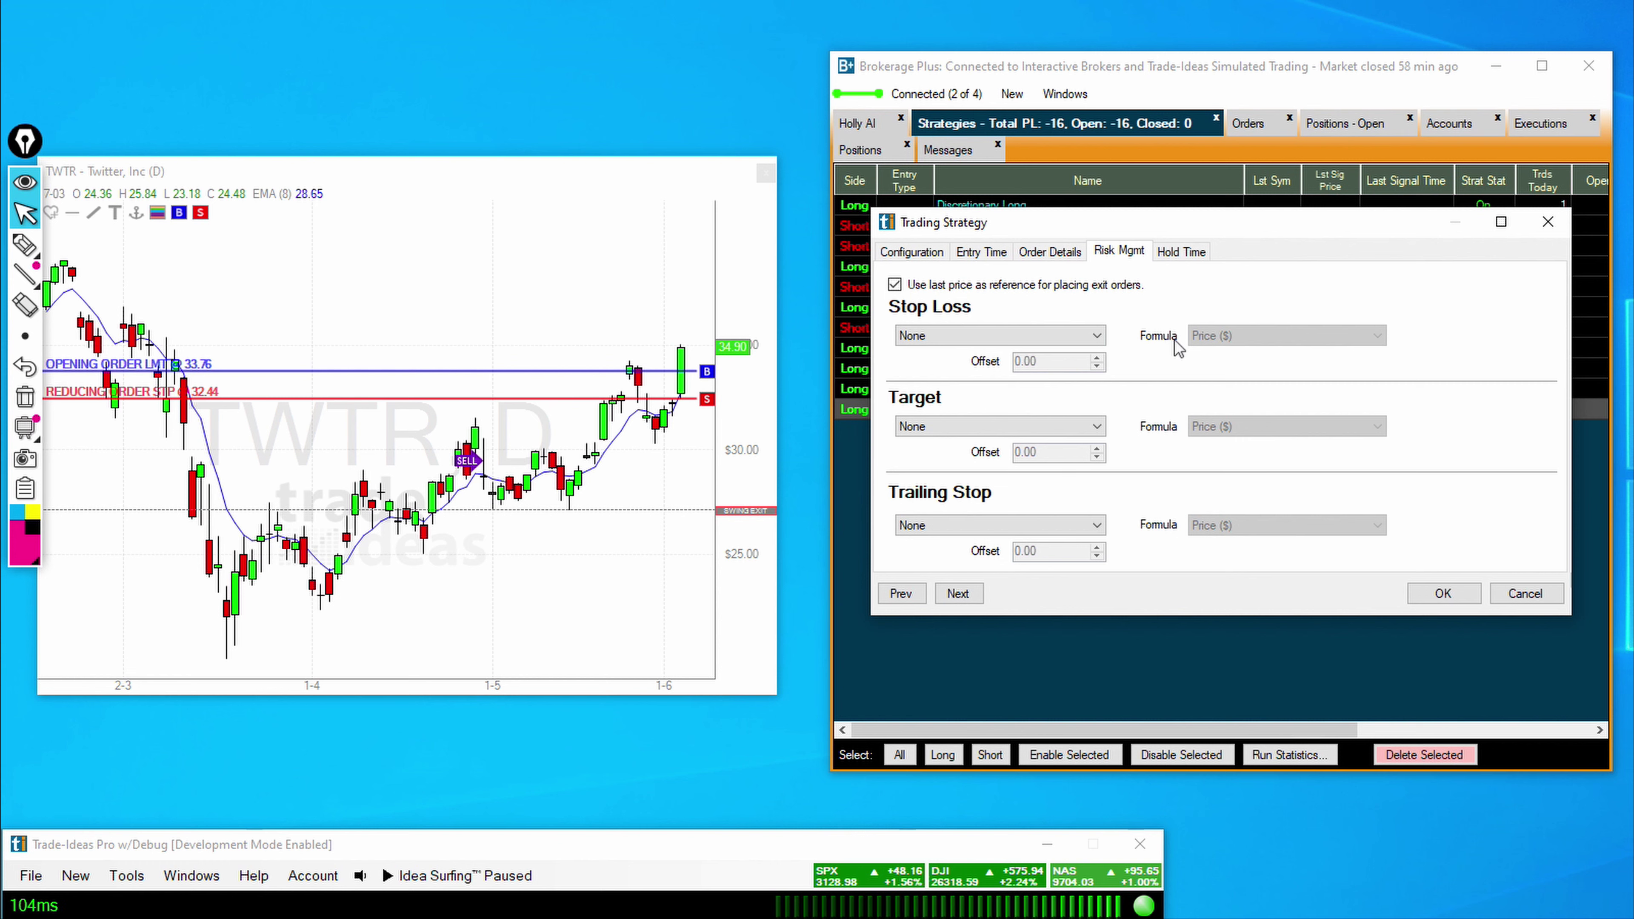
left_click(1171, 257)
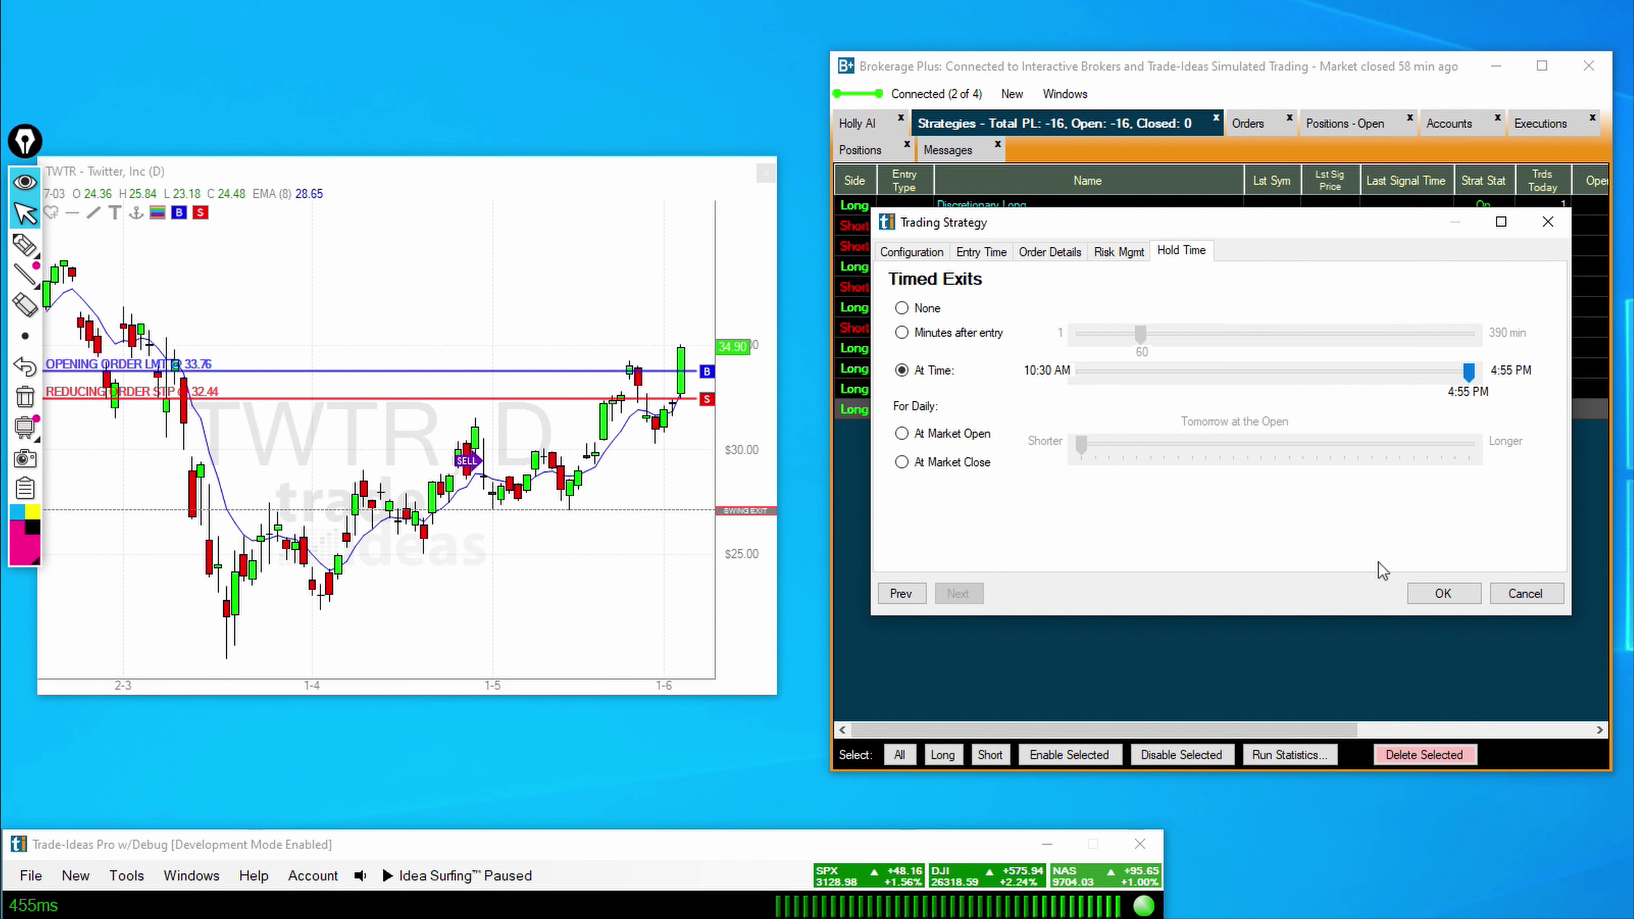
left_click(1442, 593)
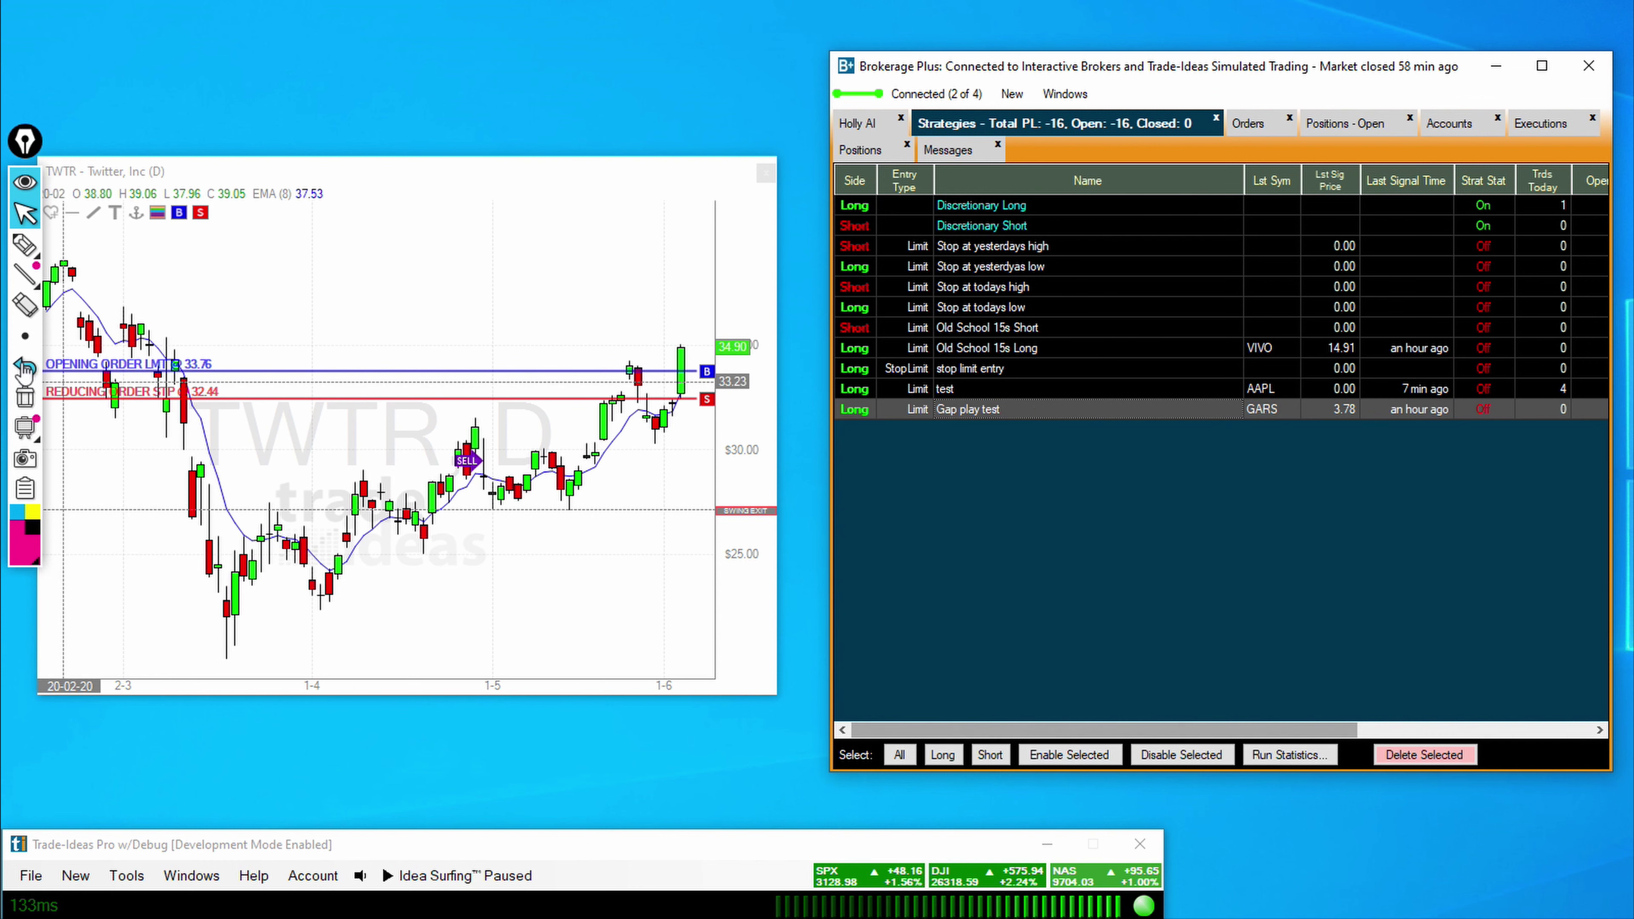
Select the custom strategies from Stop at yesterdays high to Gap play test, enable them, then disable them.
right_click(1042, 412)
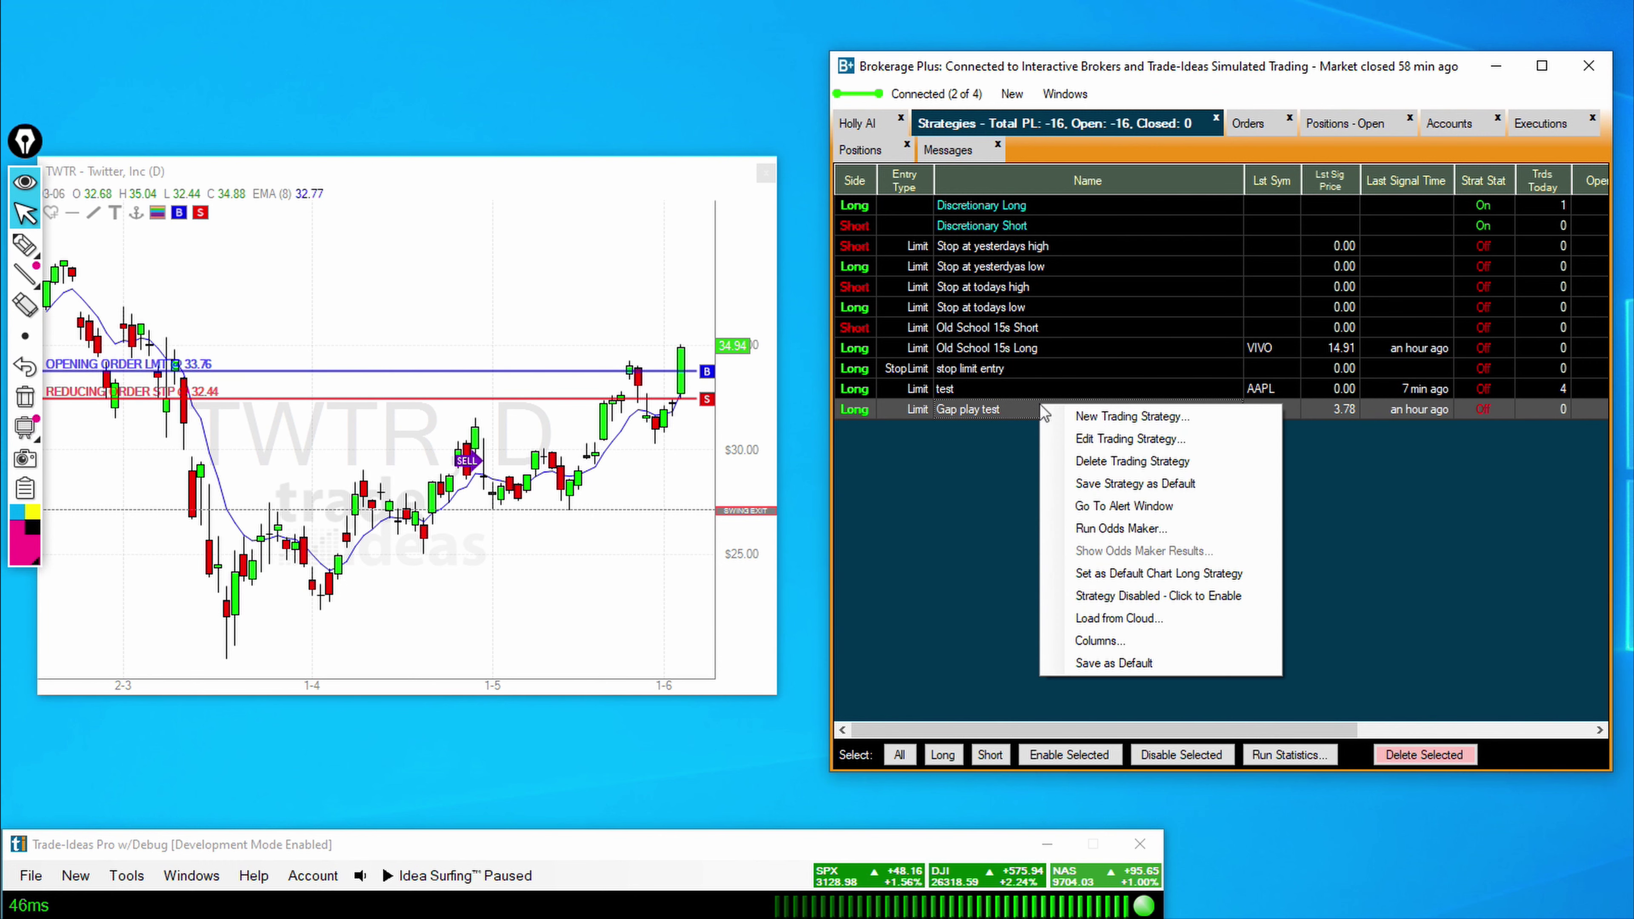
left_click(1122, 596)
left_click(1011, 246)
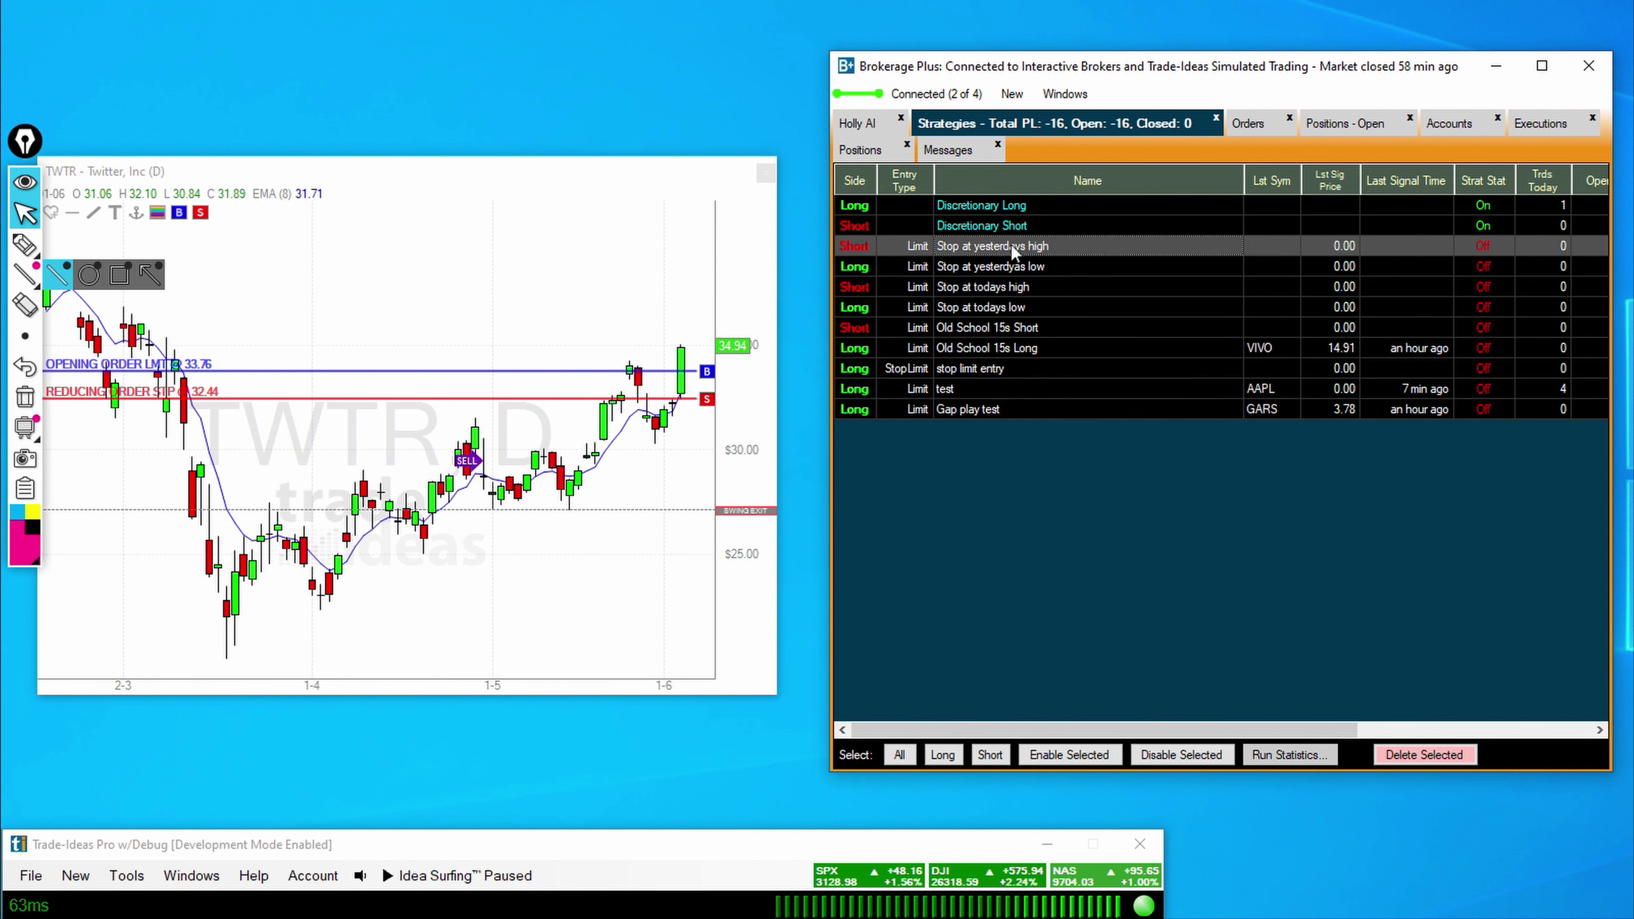
left_click_drag(1011, 244, 1036, 409)
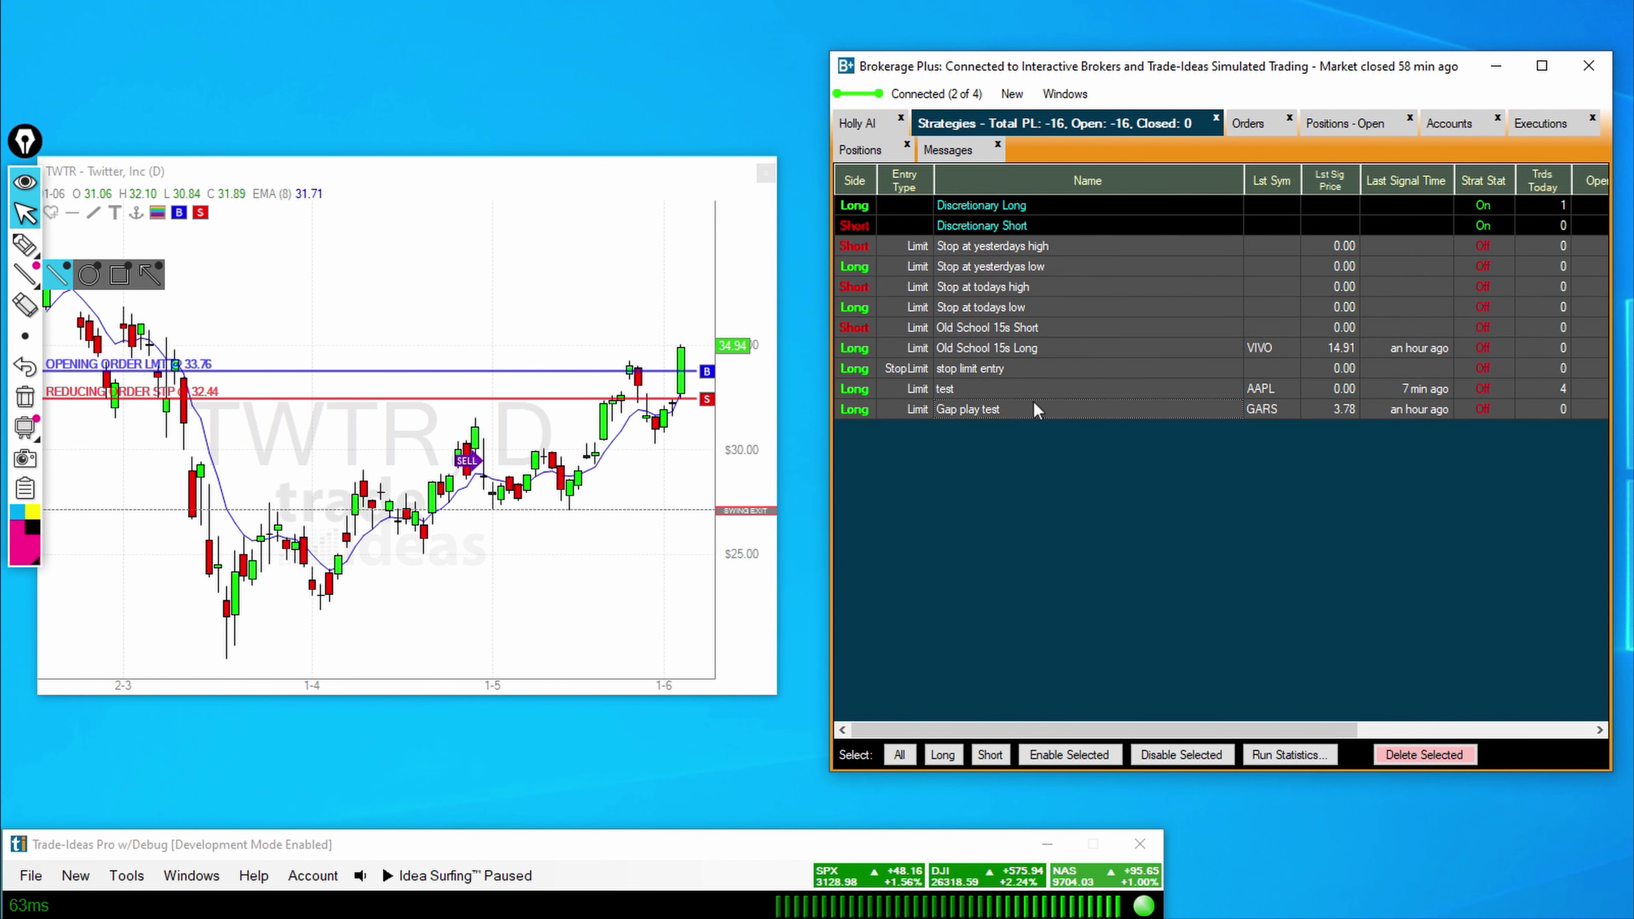
left_click(19, 251)
left_click_drag(1160, 642, 1092, 733)
left_click_drag(1093, 732, 1118, 724)
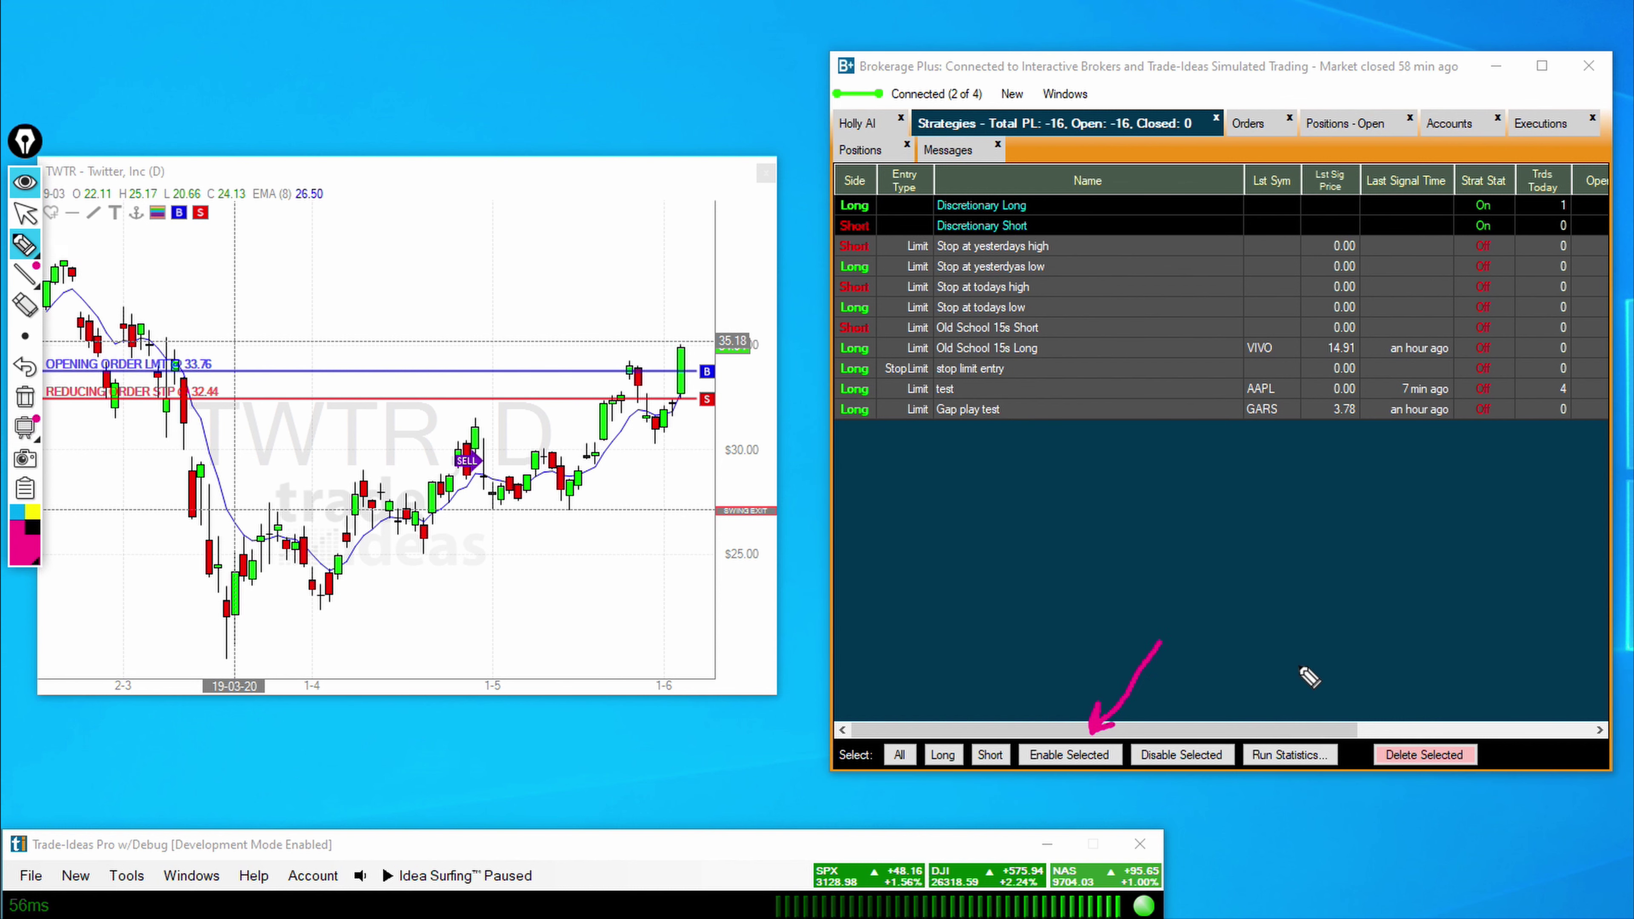
mouse_move(1262, 670)
left_mouse_down()
mouse_move(1195, 740)
mouse_move(1228, 744)
left_mouse_up()
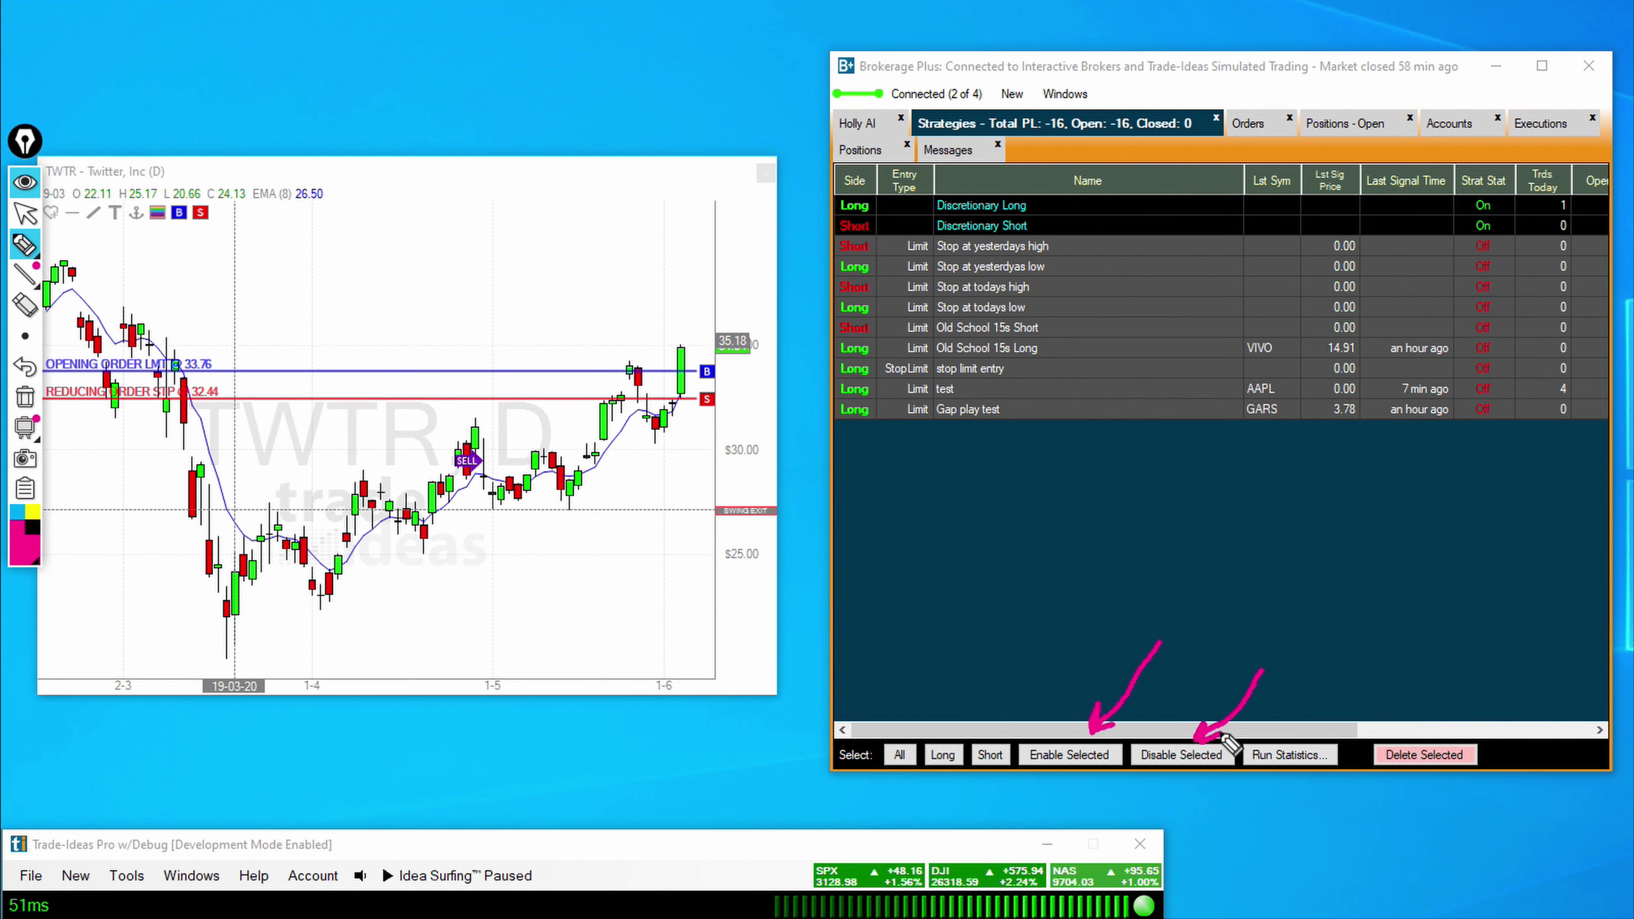
left_click(24, 396)
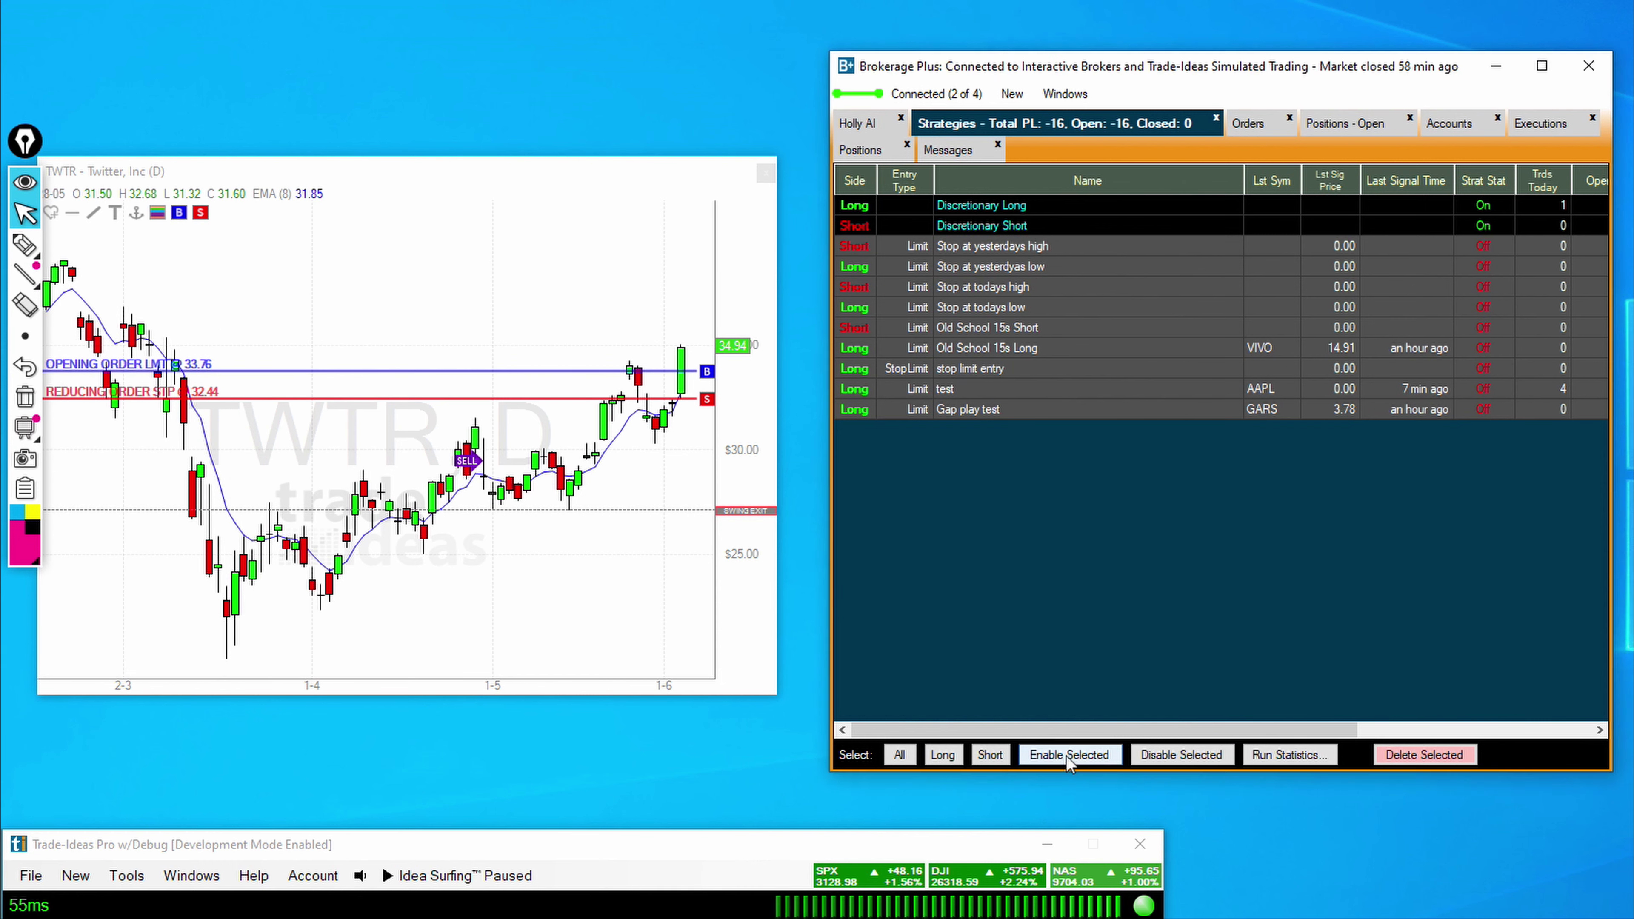
left_click(1068, 755)
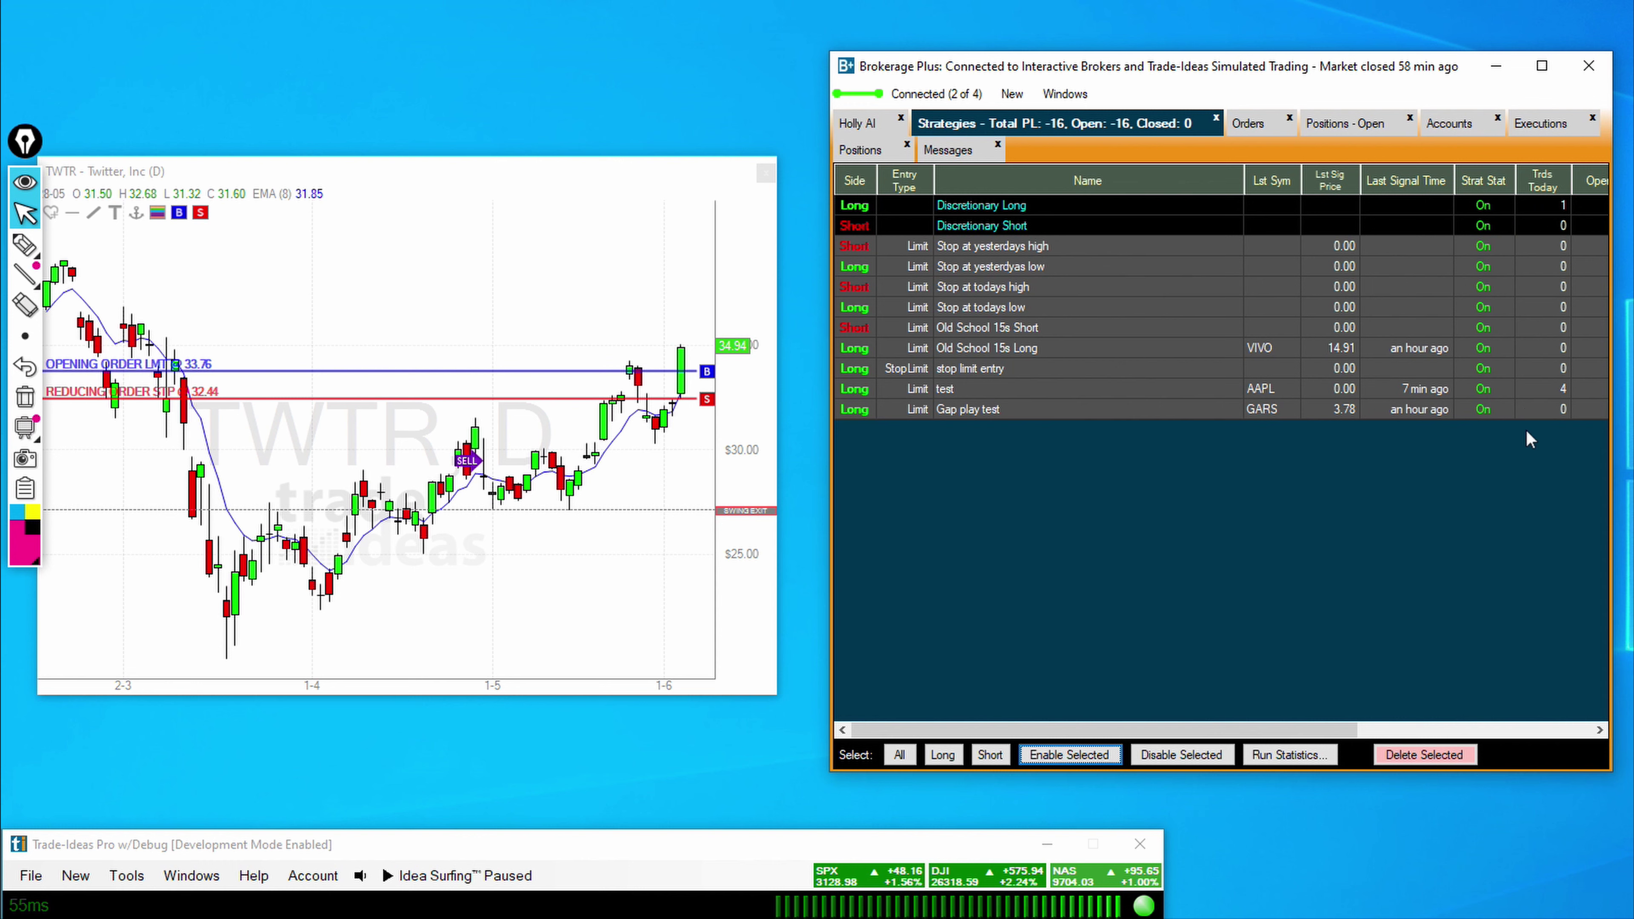
left_click(1193, 752)
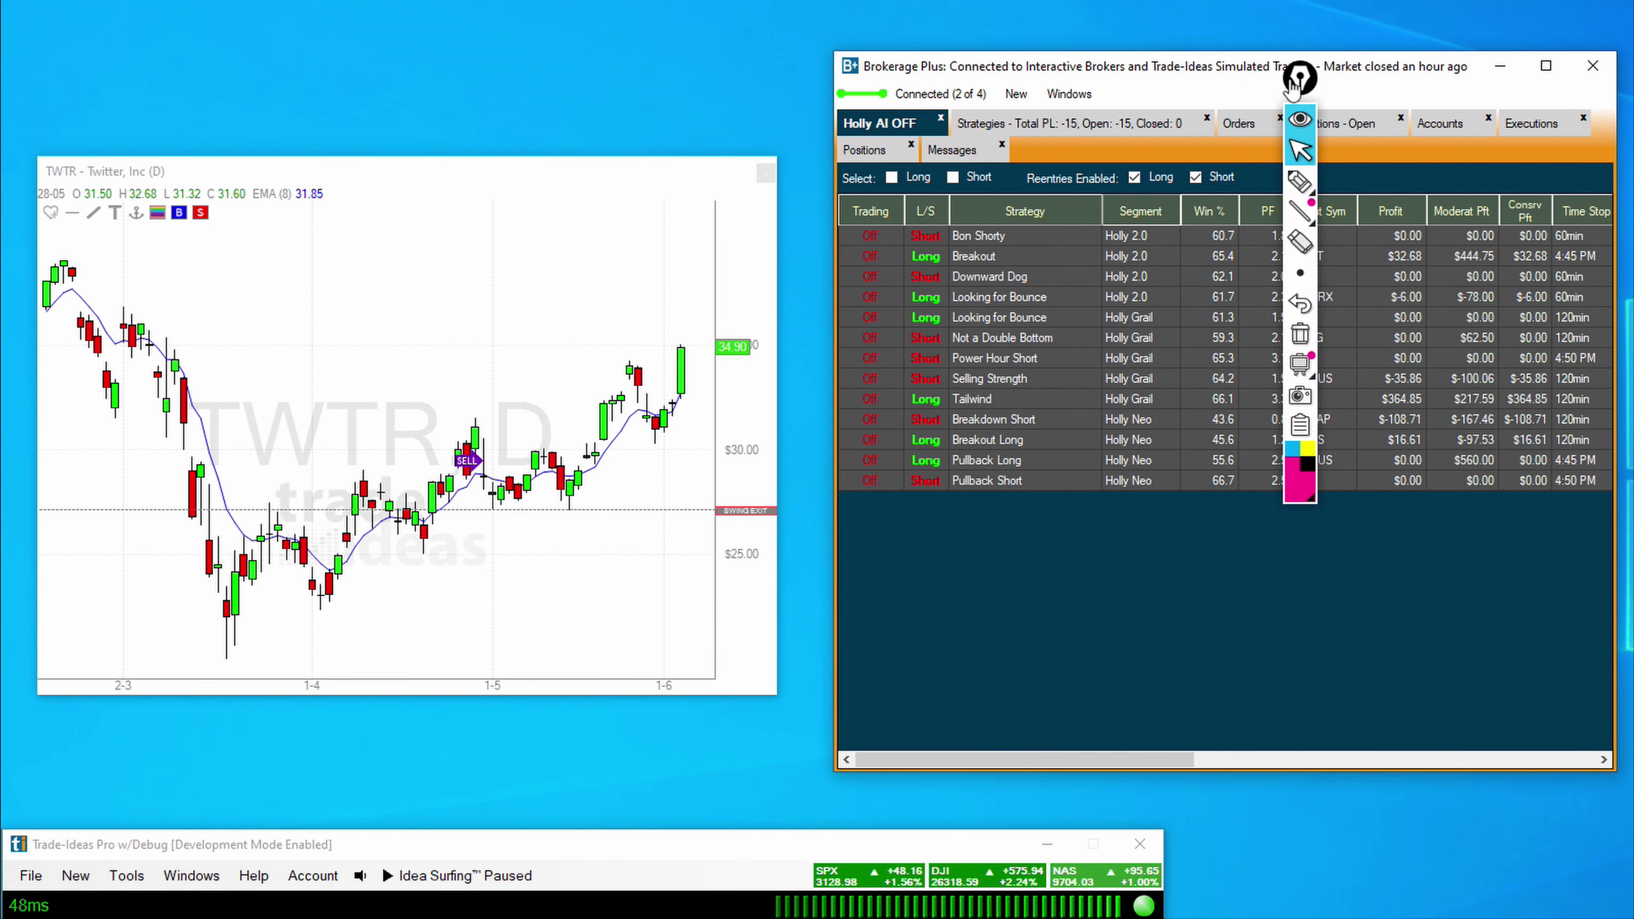
Activate the Holly AI strategy list and bring up the actions menu for its 13 strategies.
mouse_move(1293, 86)
left_mouse_down()
mouse_move(474, 129)
mouse_move(37, 110)
left_mouse_up()
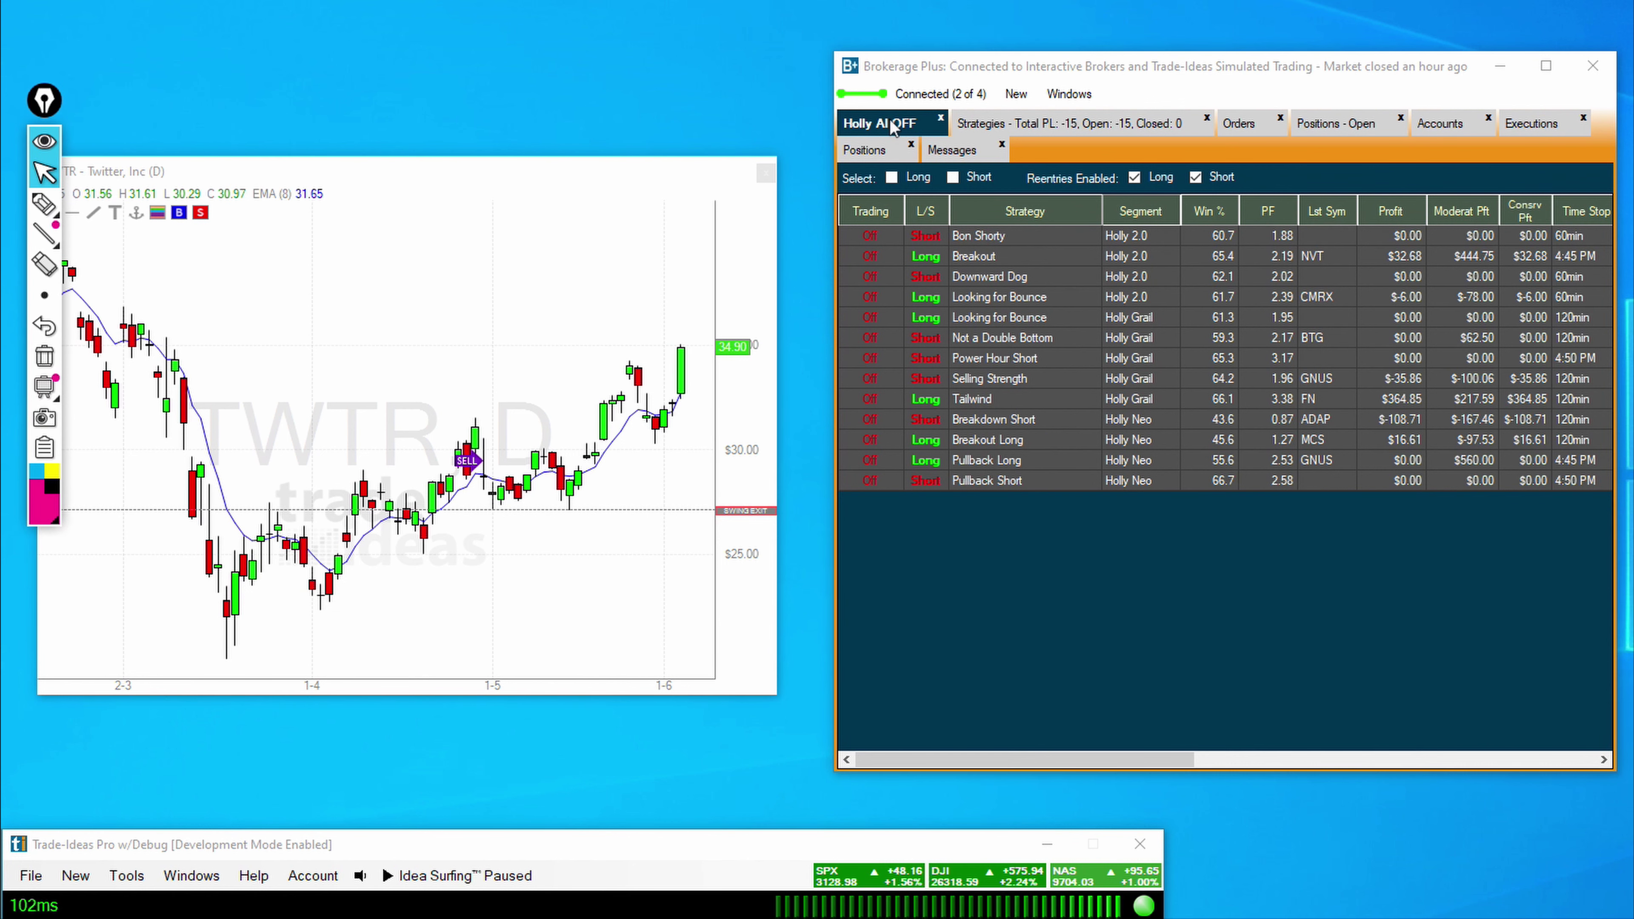
left_click(1087, 248)
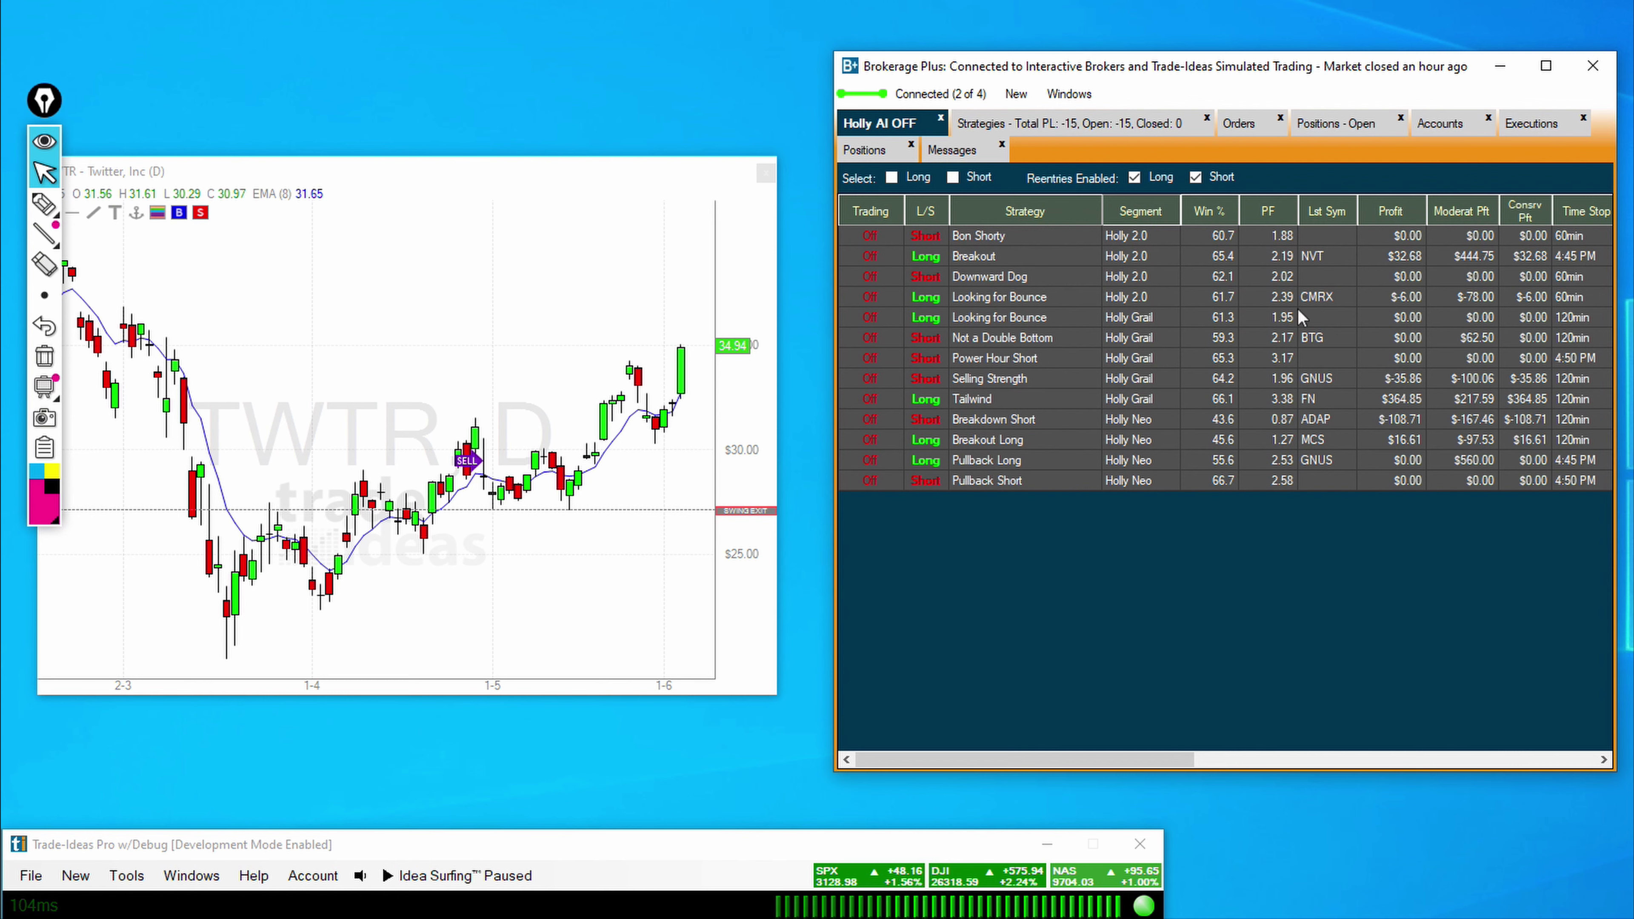
right_click(1205, 368)
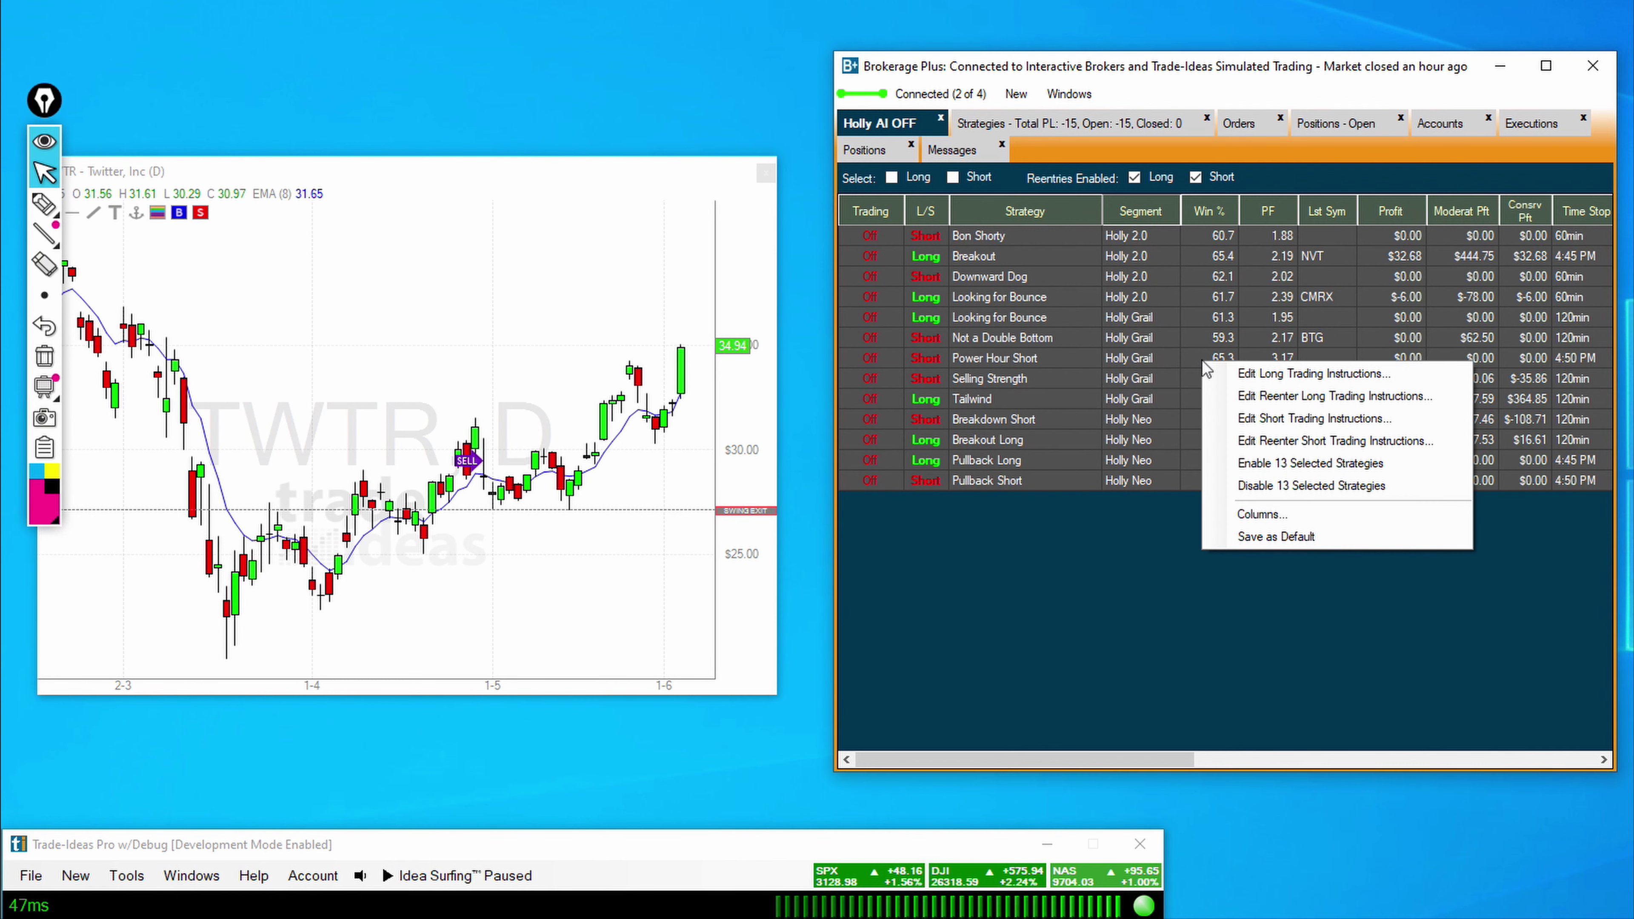
In the long trading instructions, keep stop-loss position sizing, Limit order type and GTD time in force.
left_click(1215, 379)
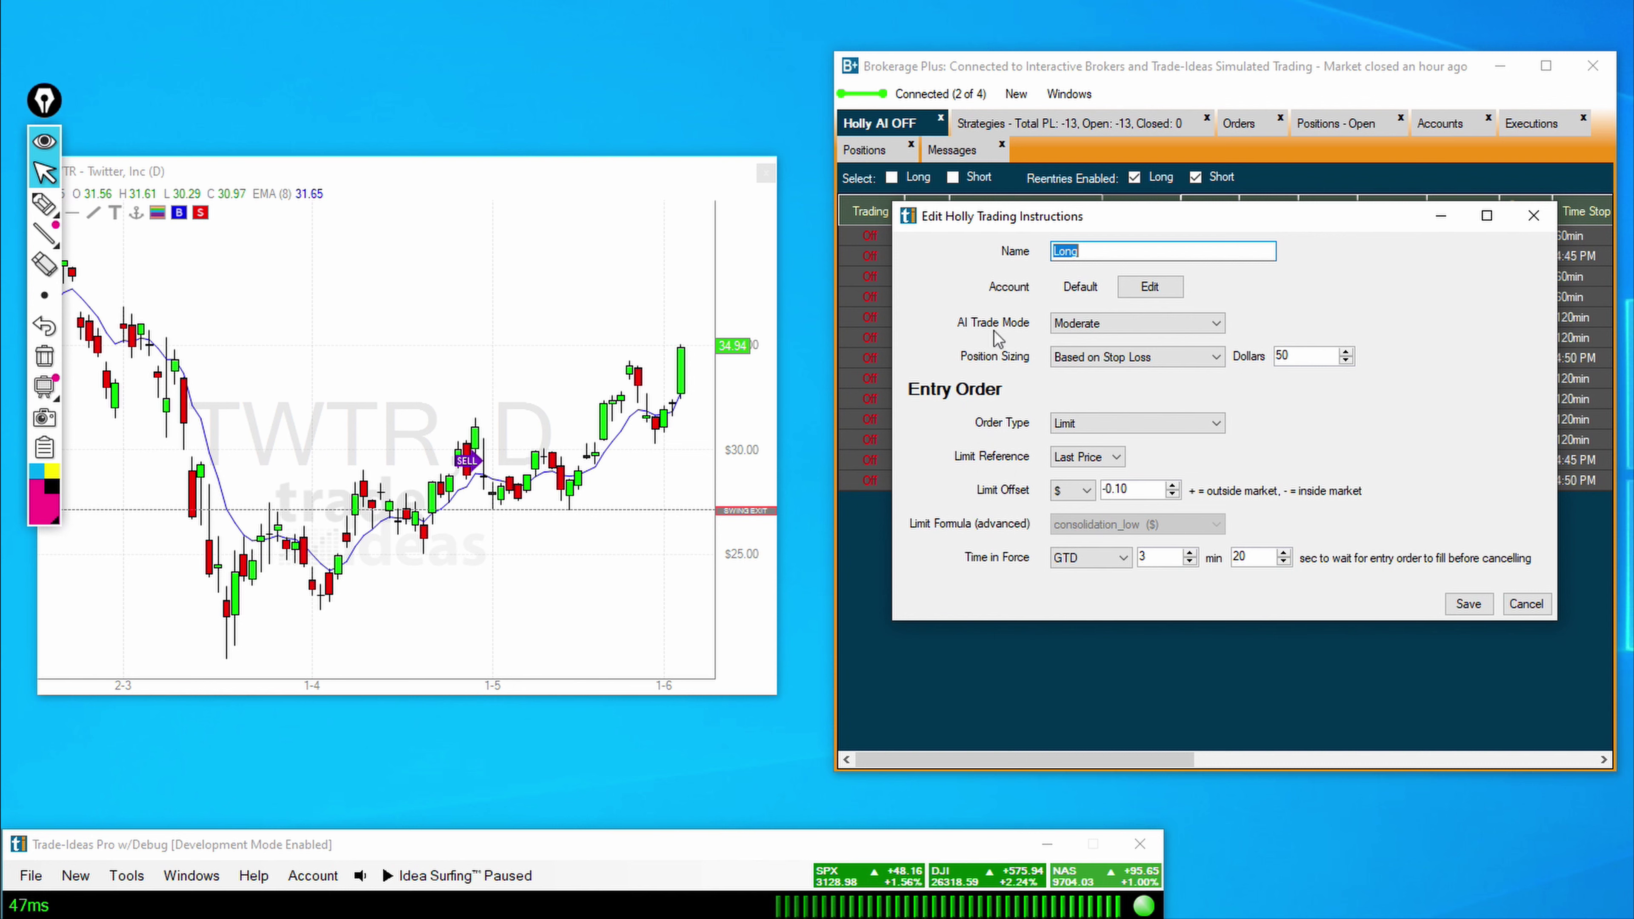
left_click(1069, 361)
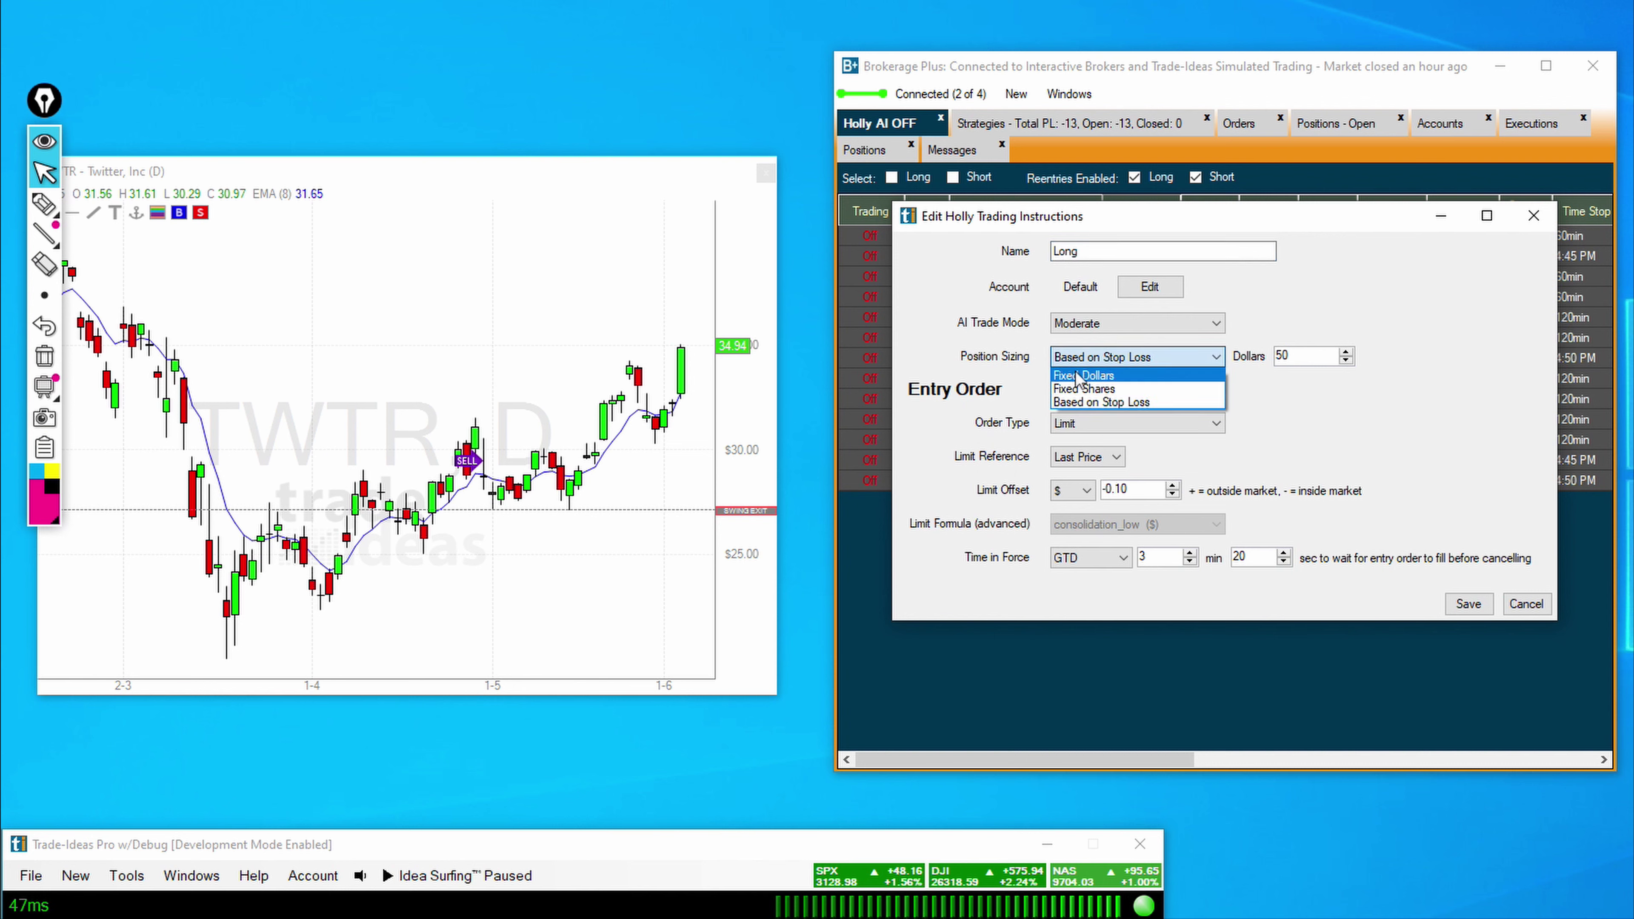
left_click(1094, 402)
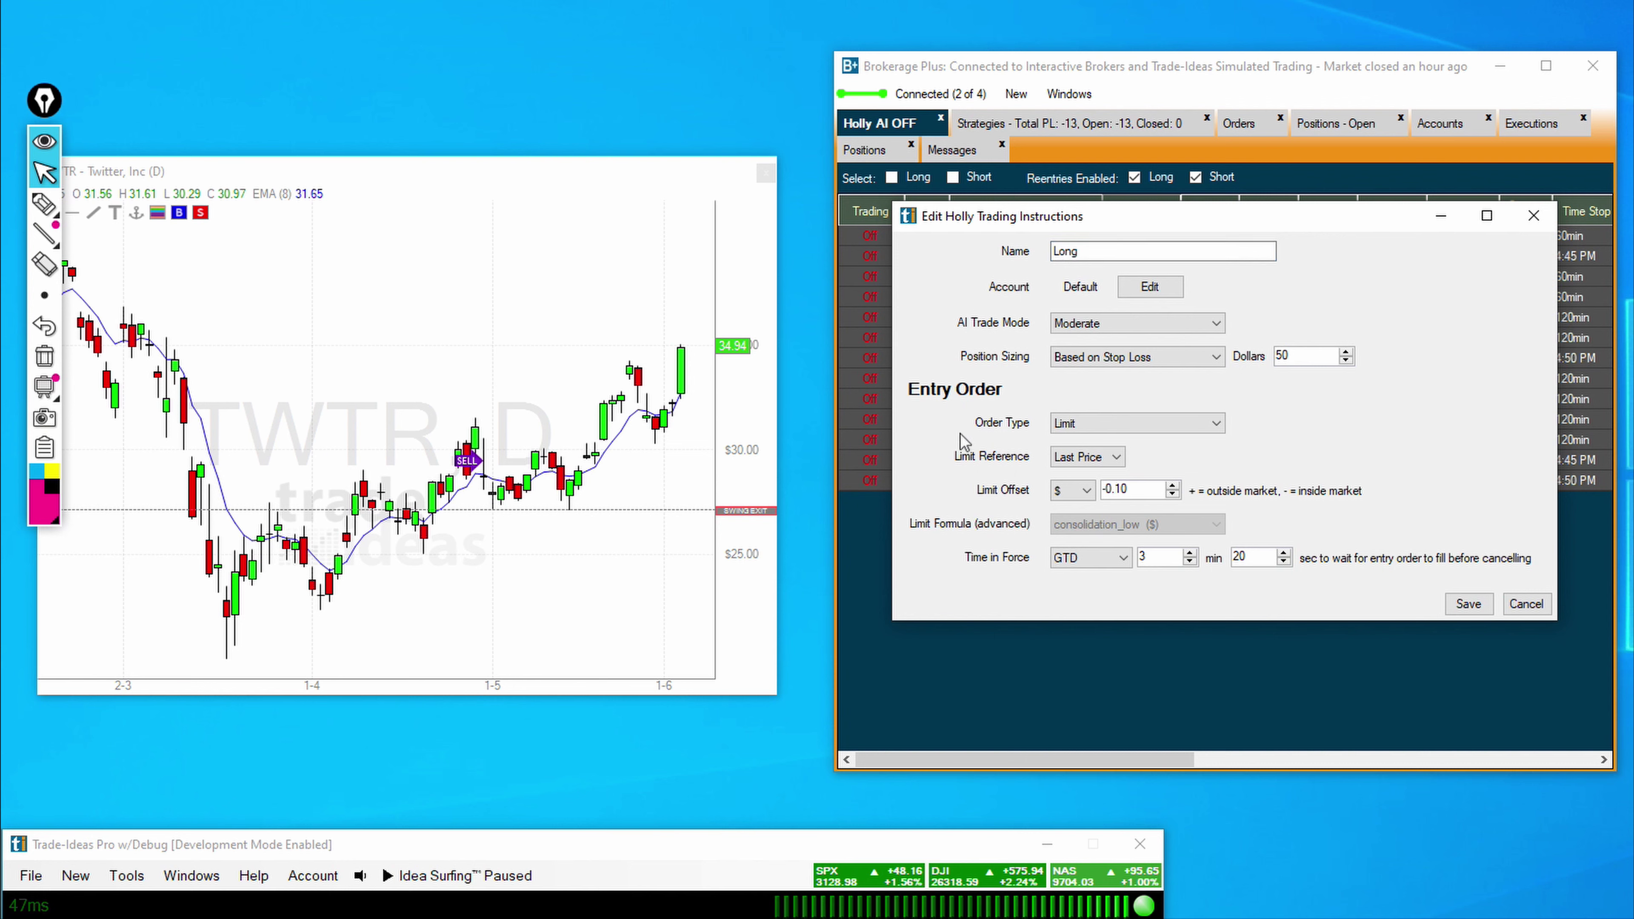
left_click(1098, 436)
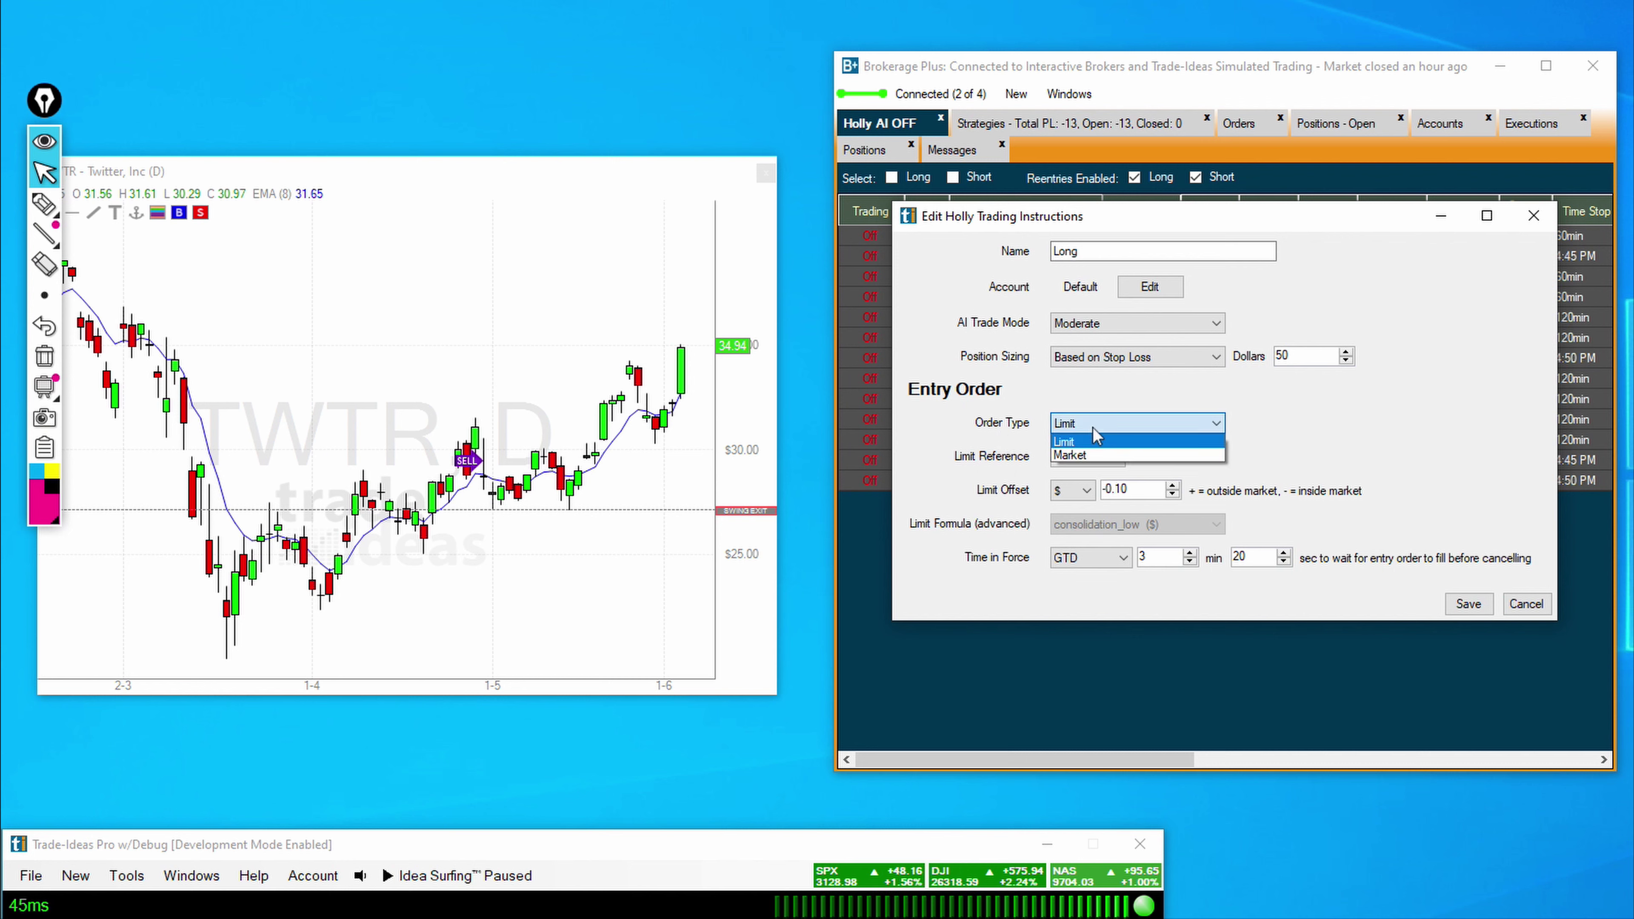
left_click(1038, 439)
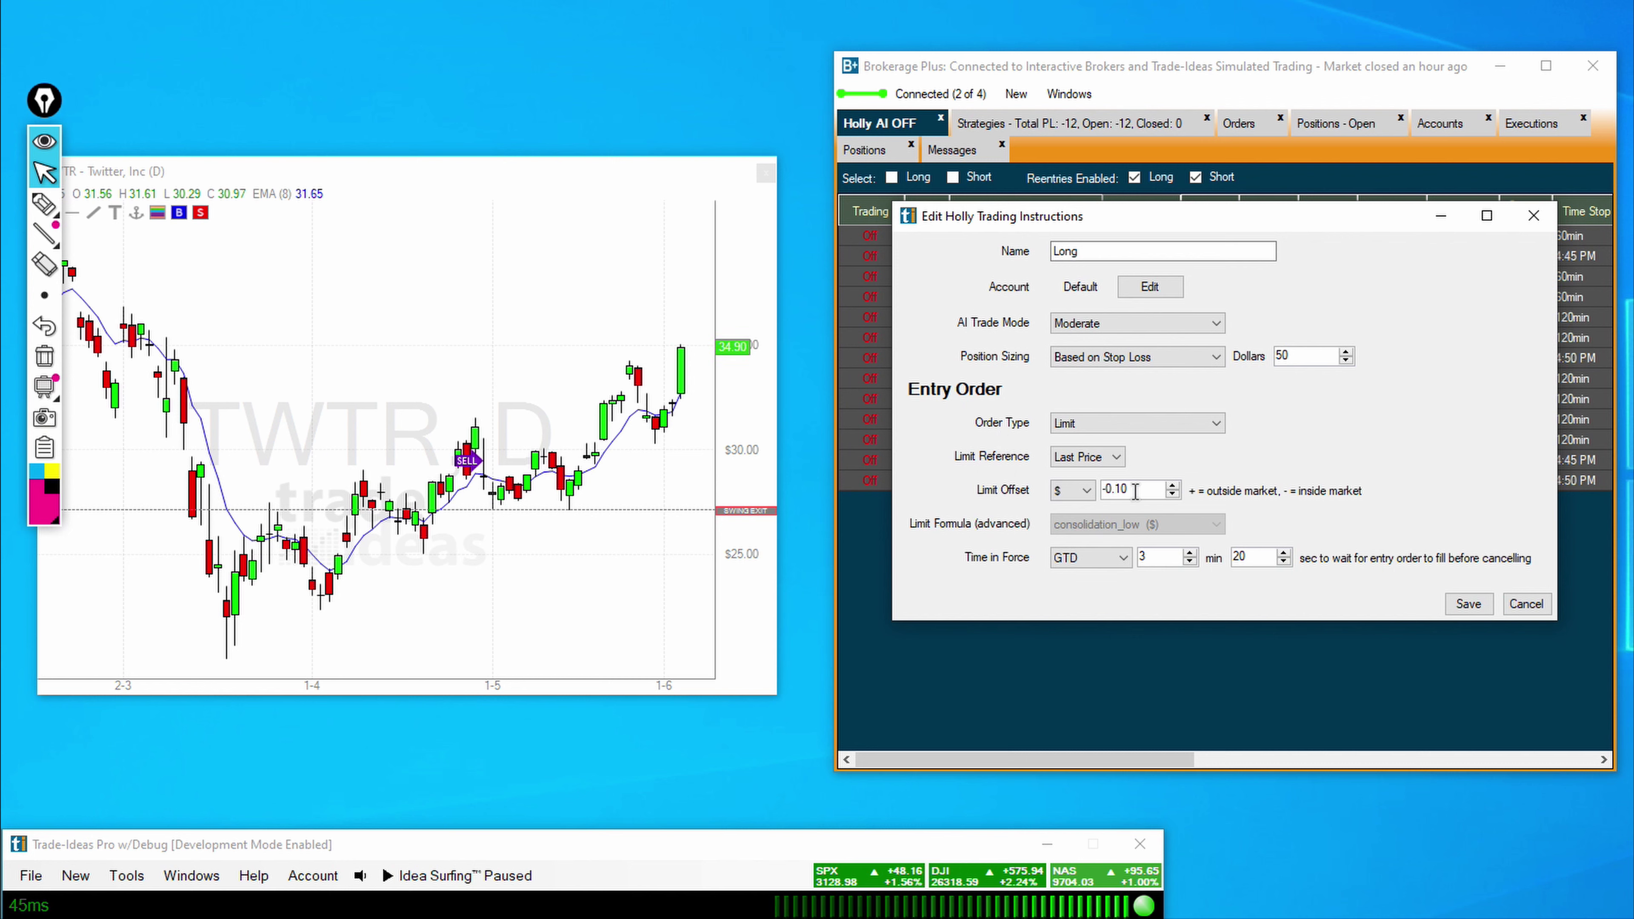
left_click(1087, 561)
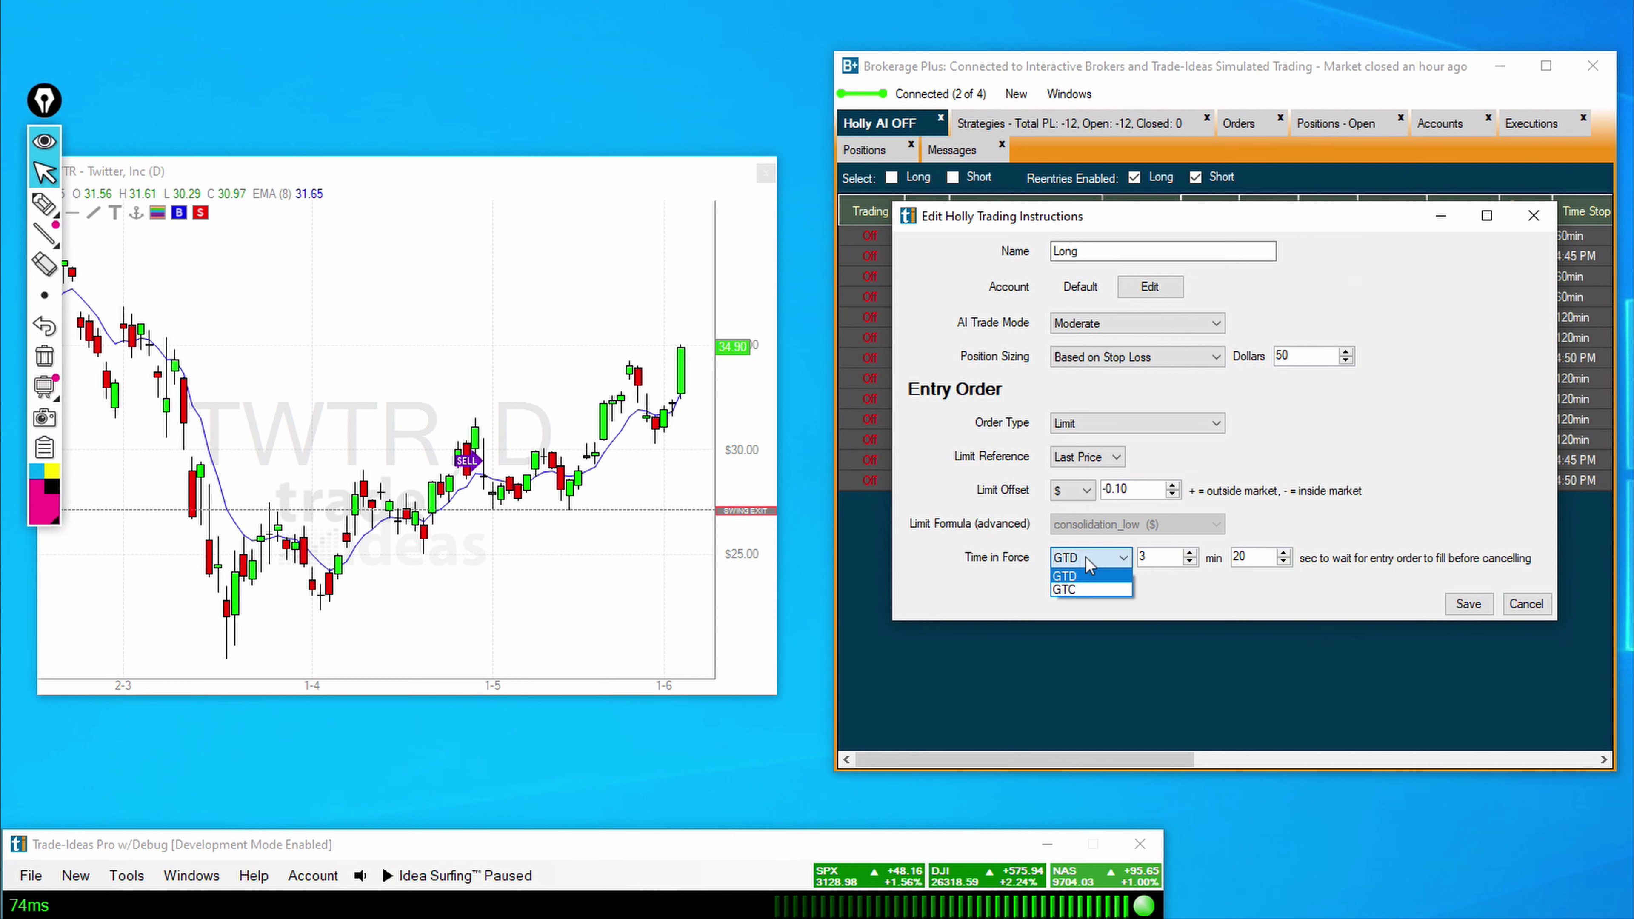
left_click(1088, 565)
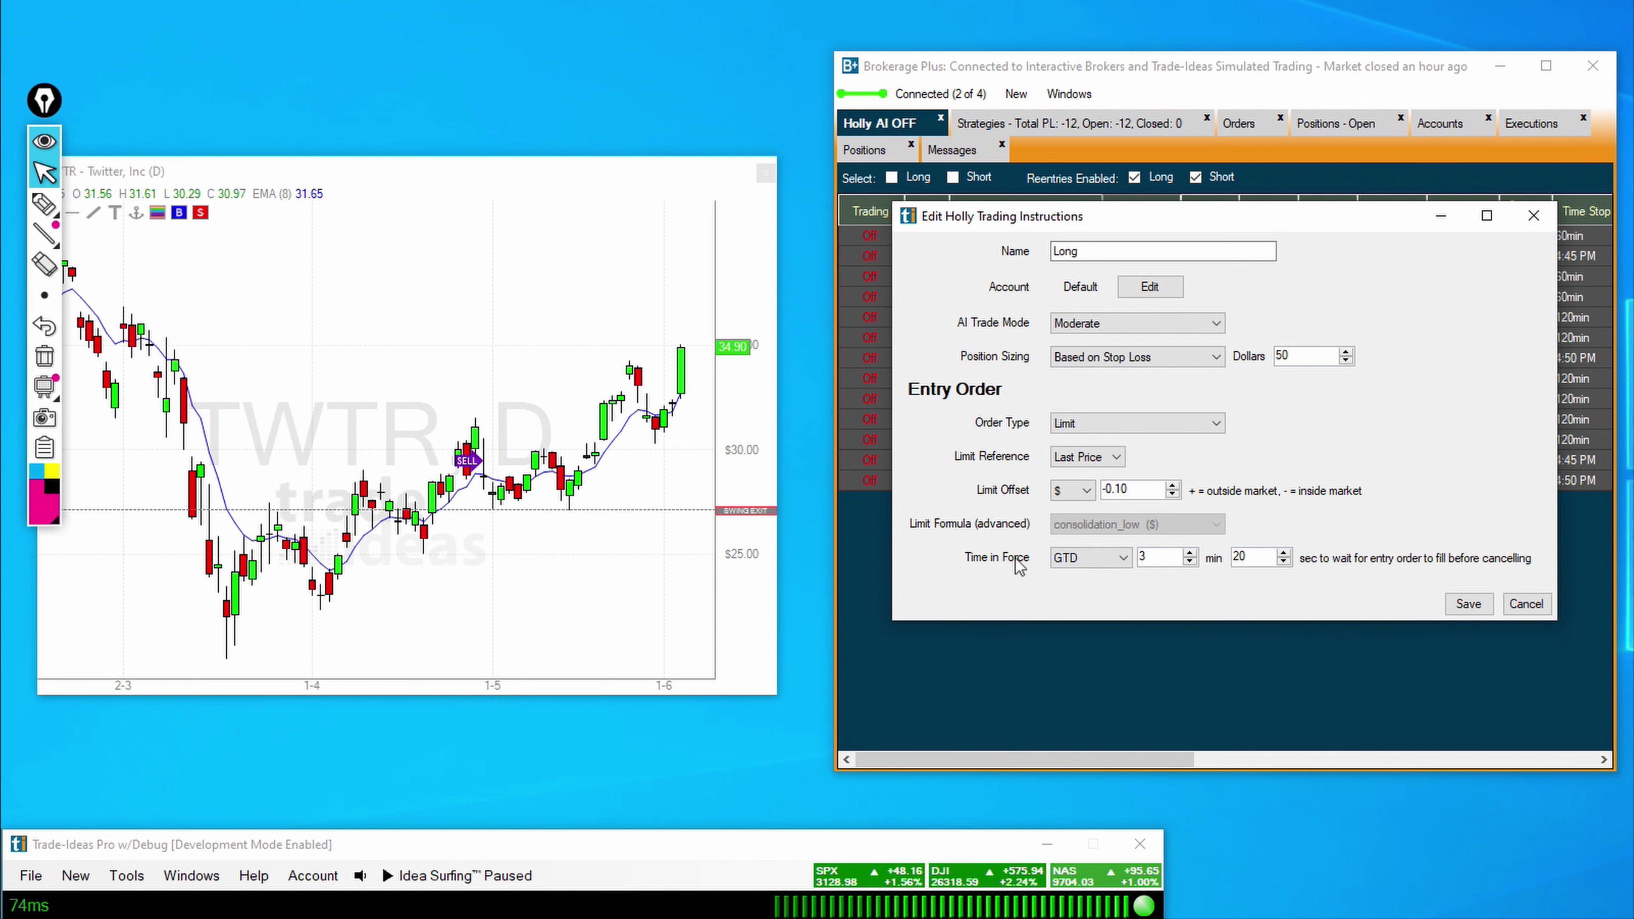
Keep Moderate as the AI trade mode and save the long trading instructions.
key("ctrl+shift+h")
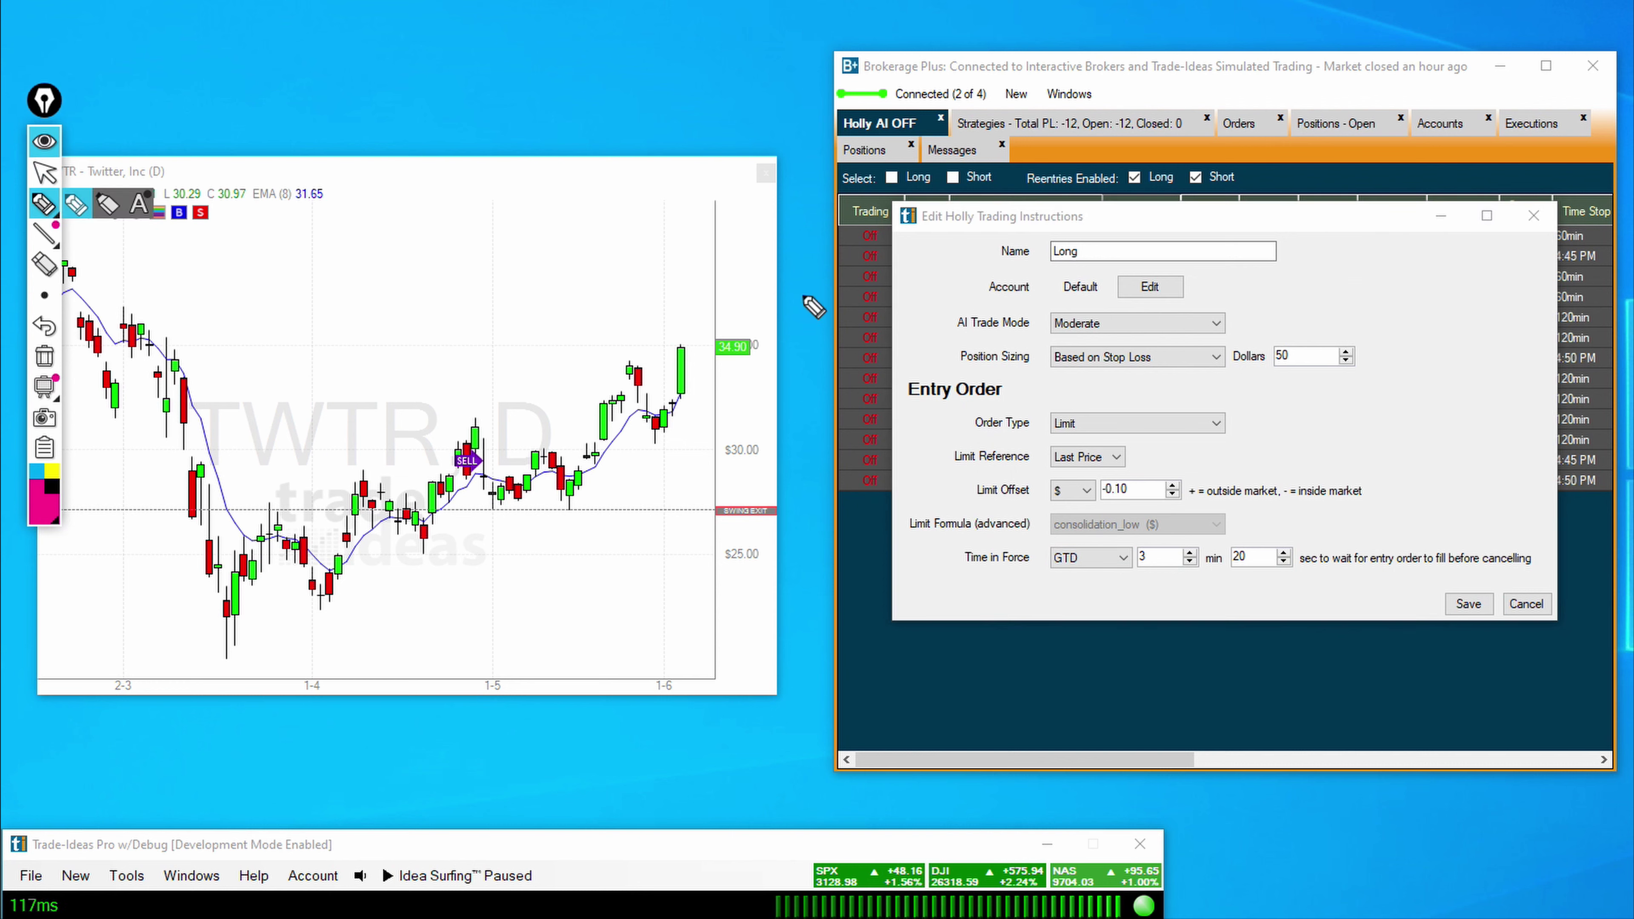
left_click_drag(965, 335, 1246, 340)
left_click(45, 173)
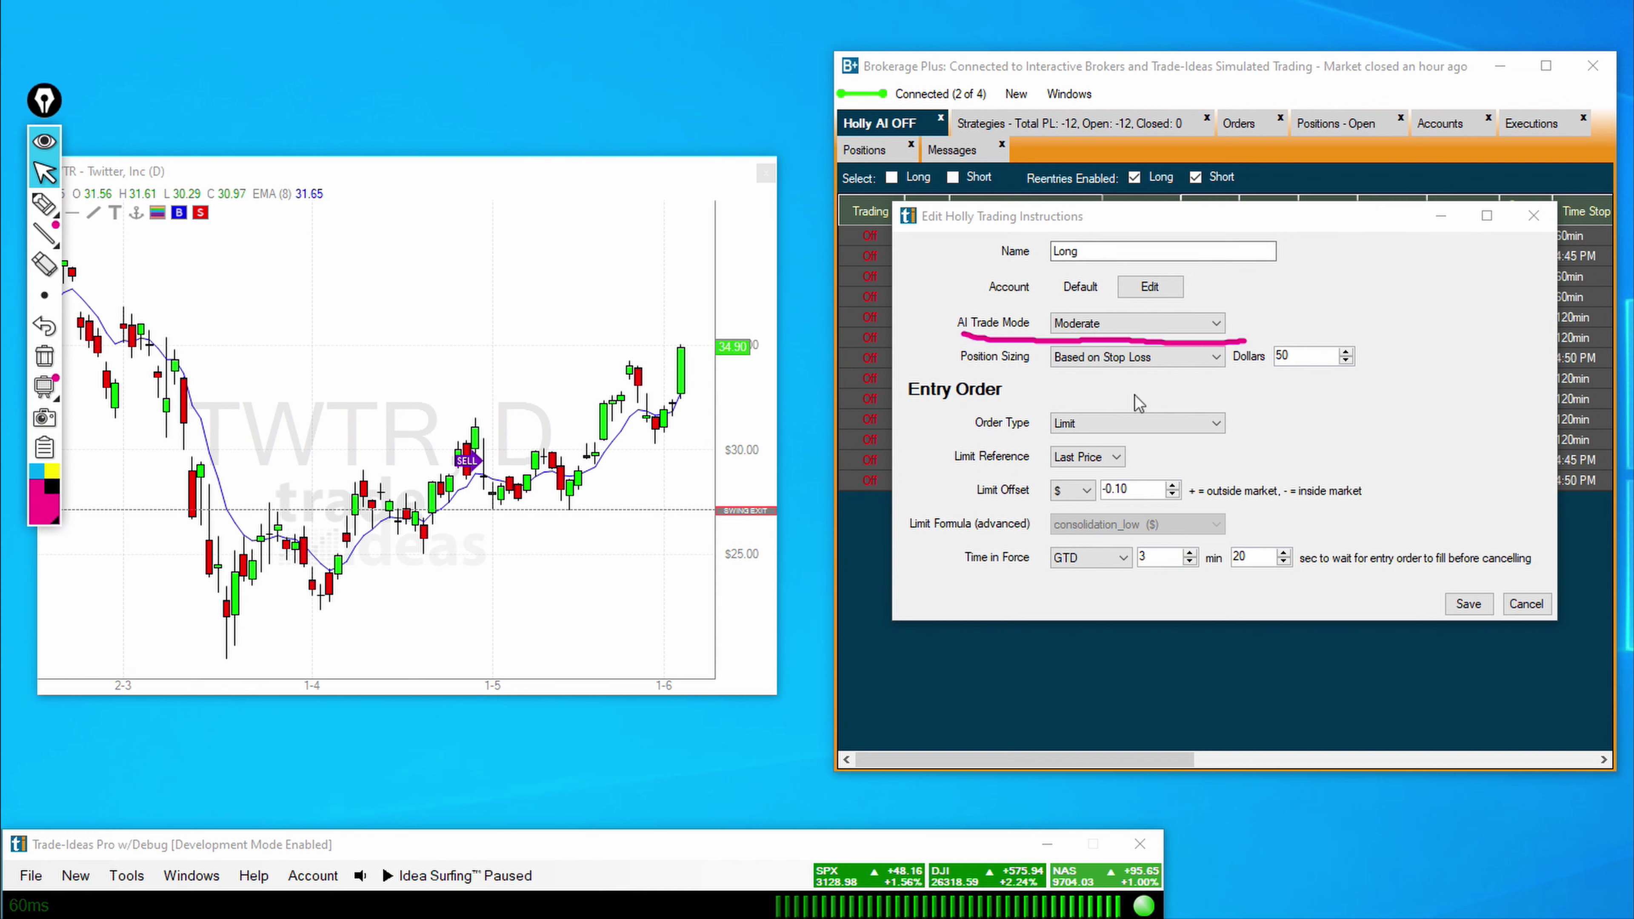
left_click(1128, 324)
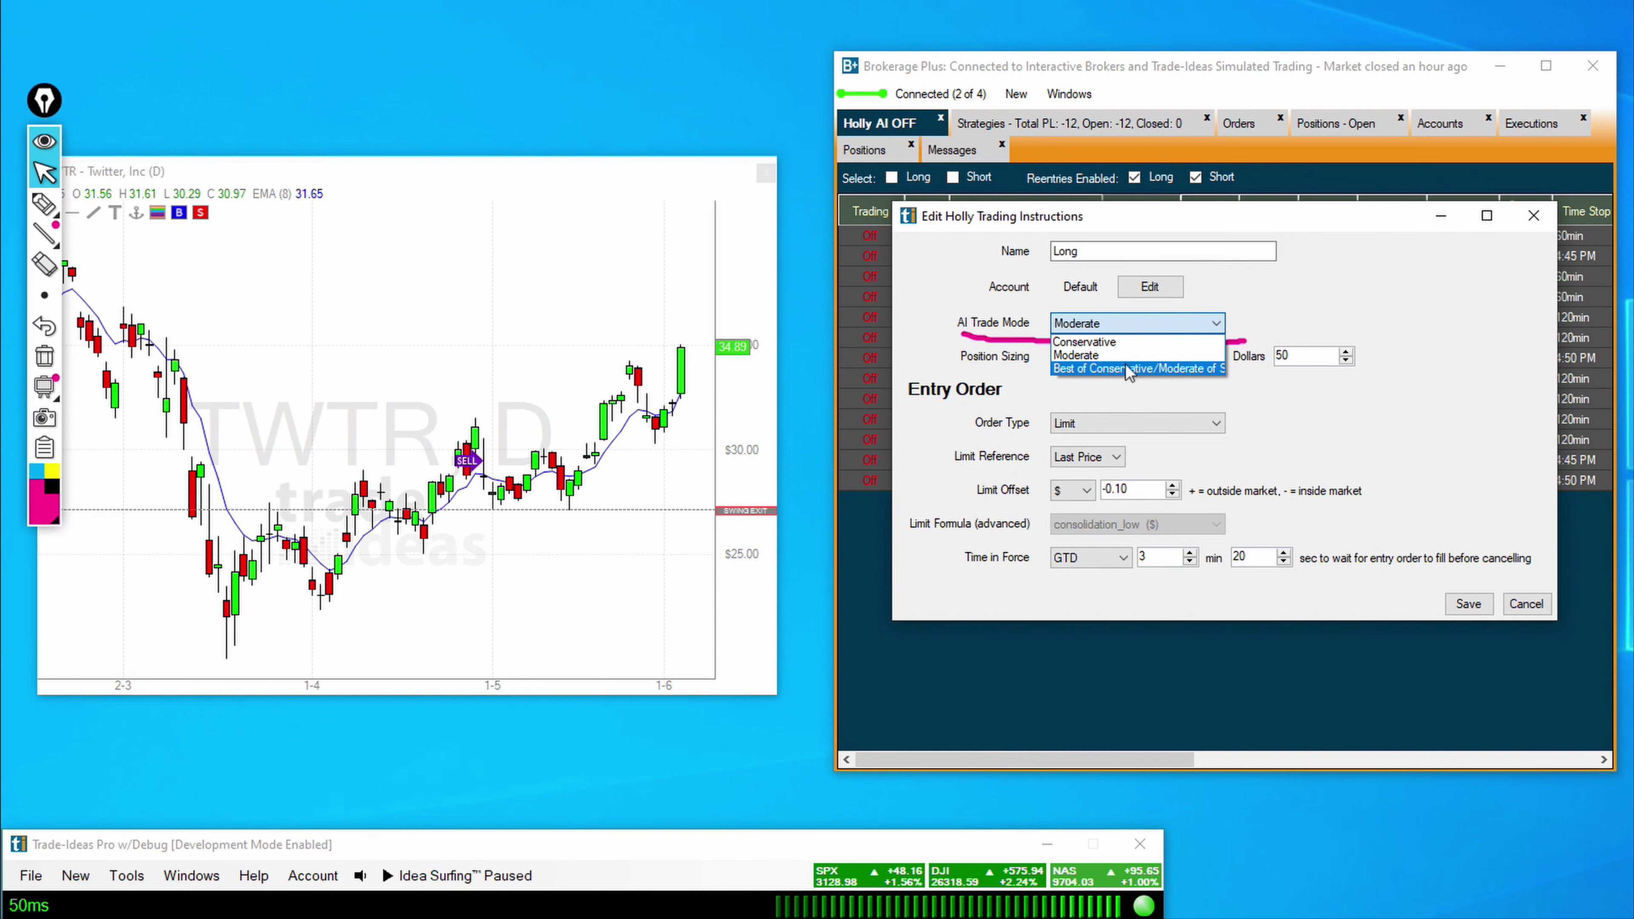
left_click(1301, 417)
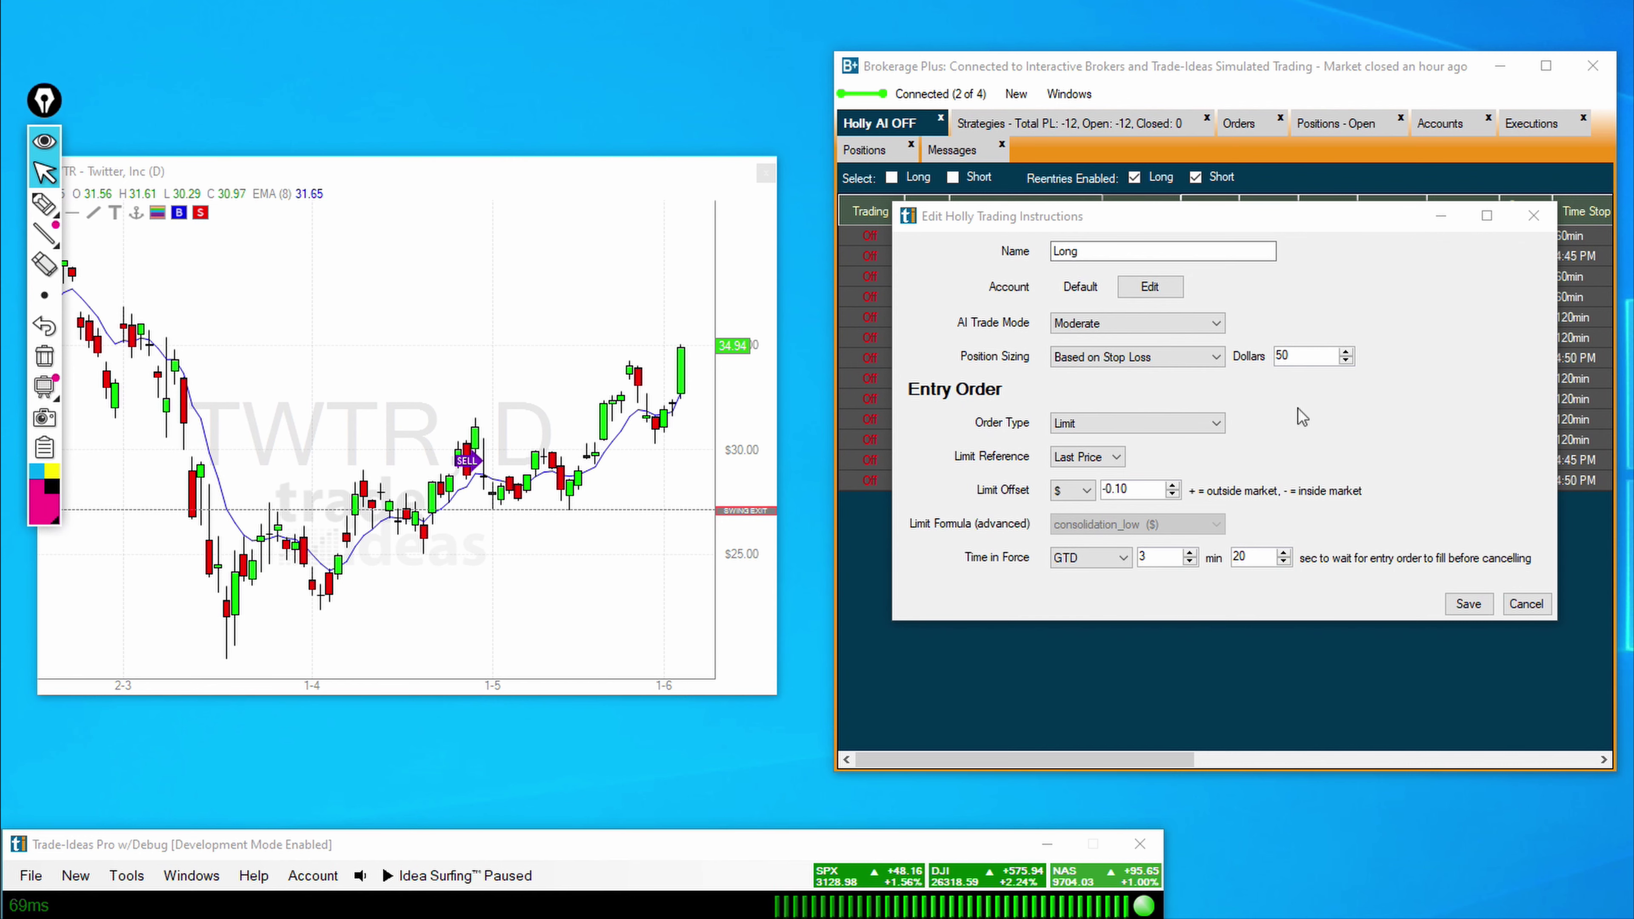
left_click(1466, 606)
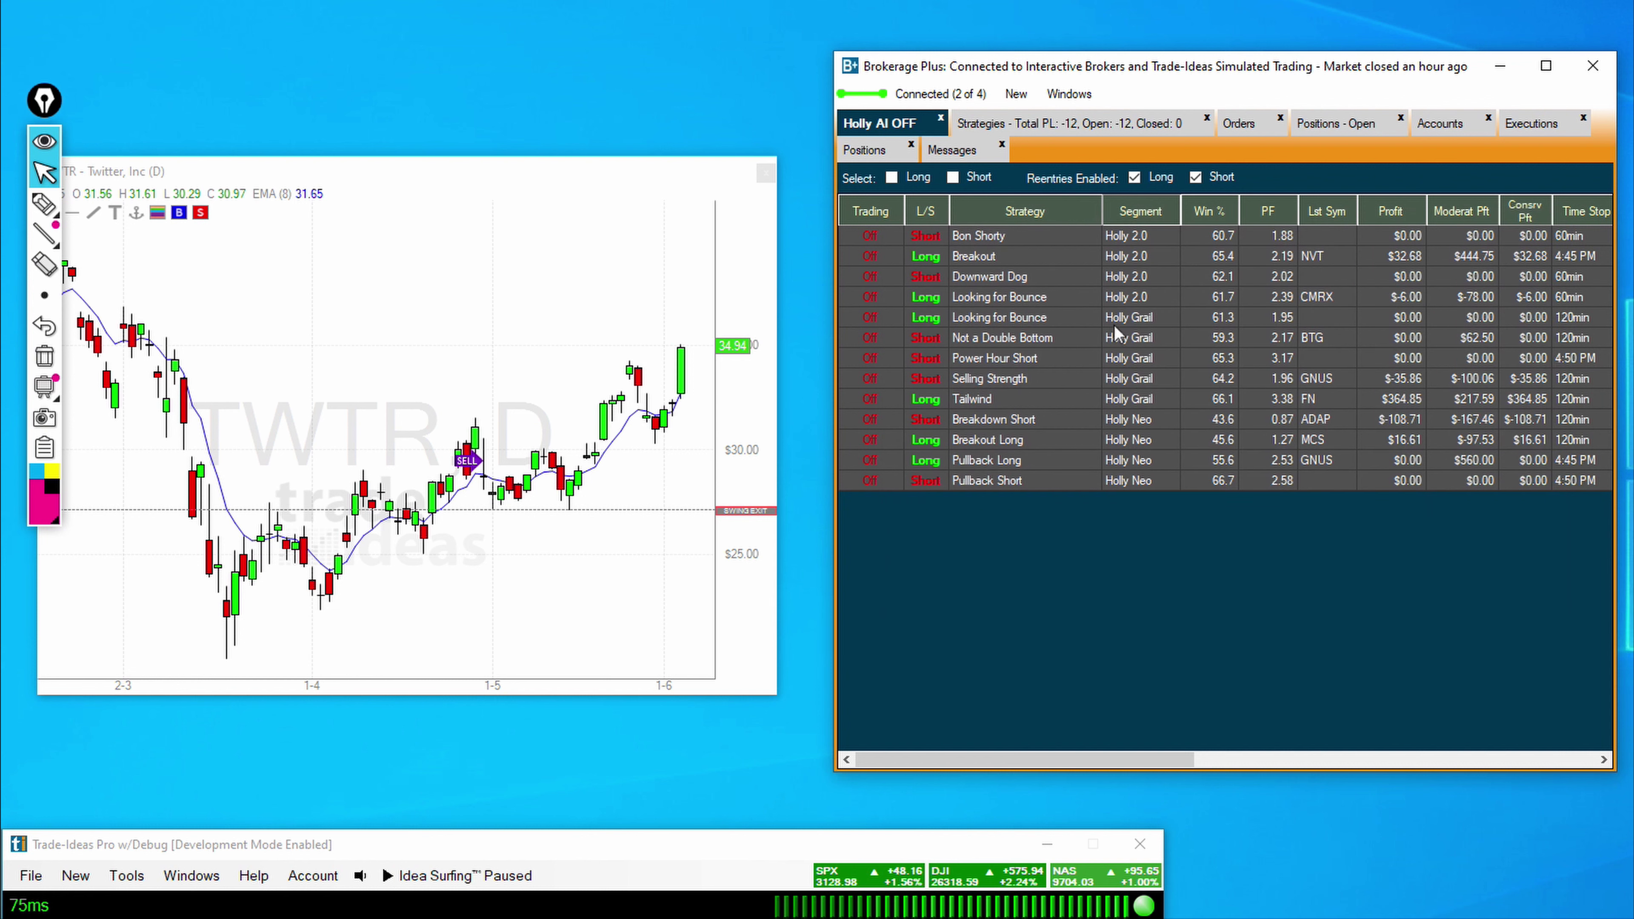
Enable all 13 selected Holly AI strategies and uncheck long reentries, leaving short reentries on.
right_click(1113, 322)
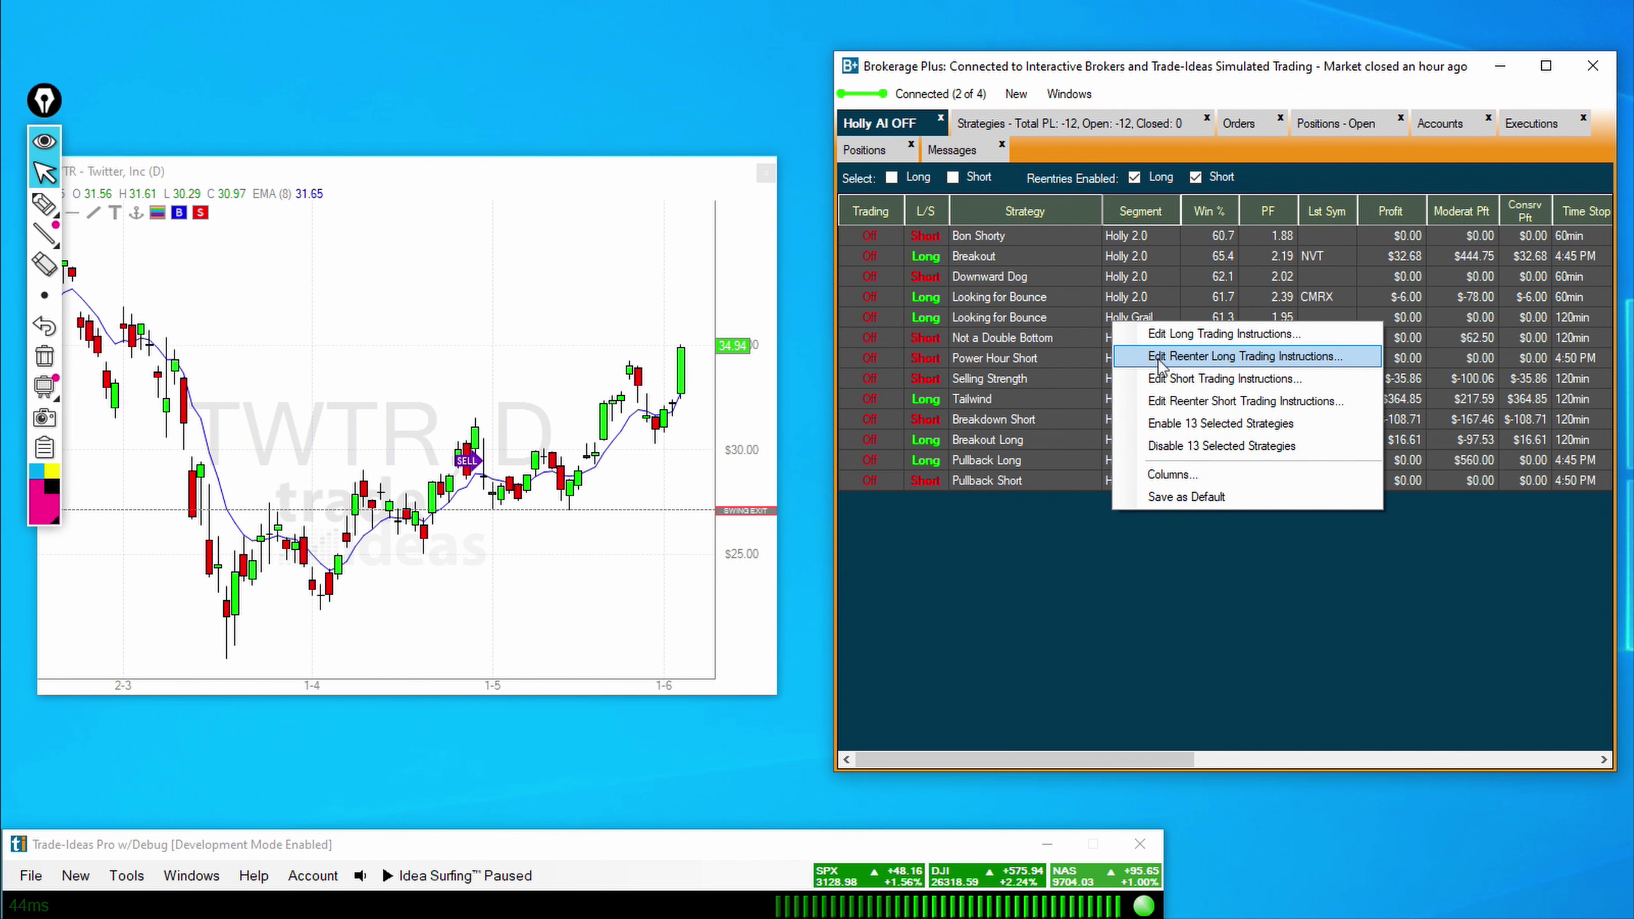
left_click(1186, 424)
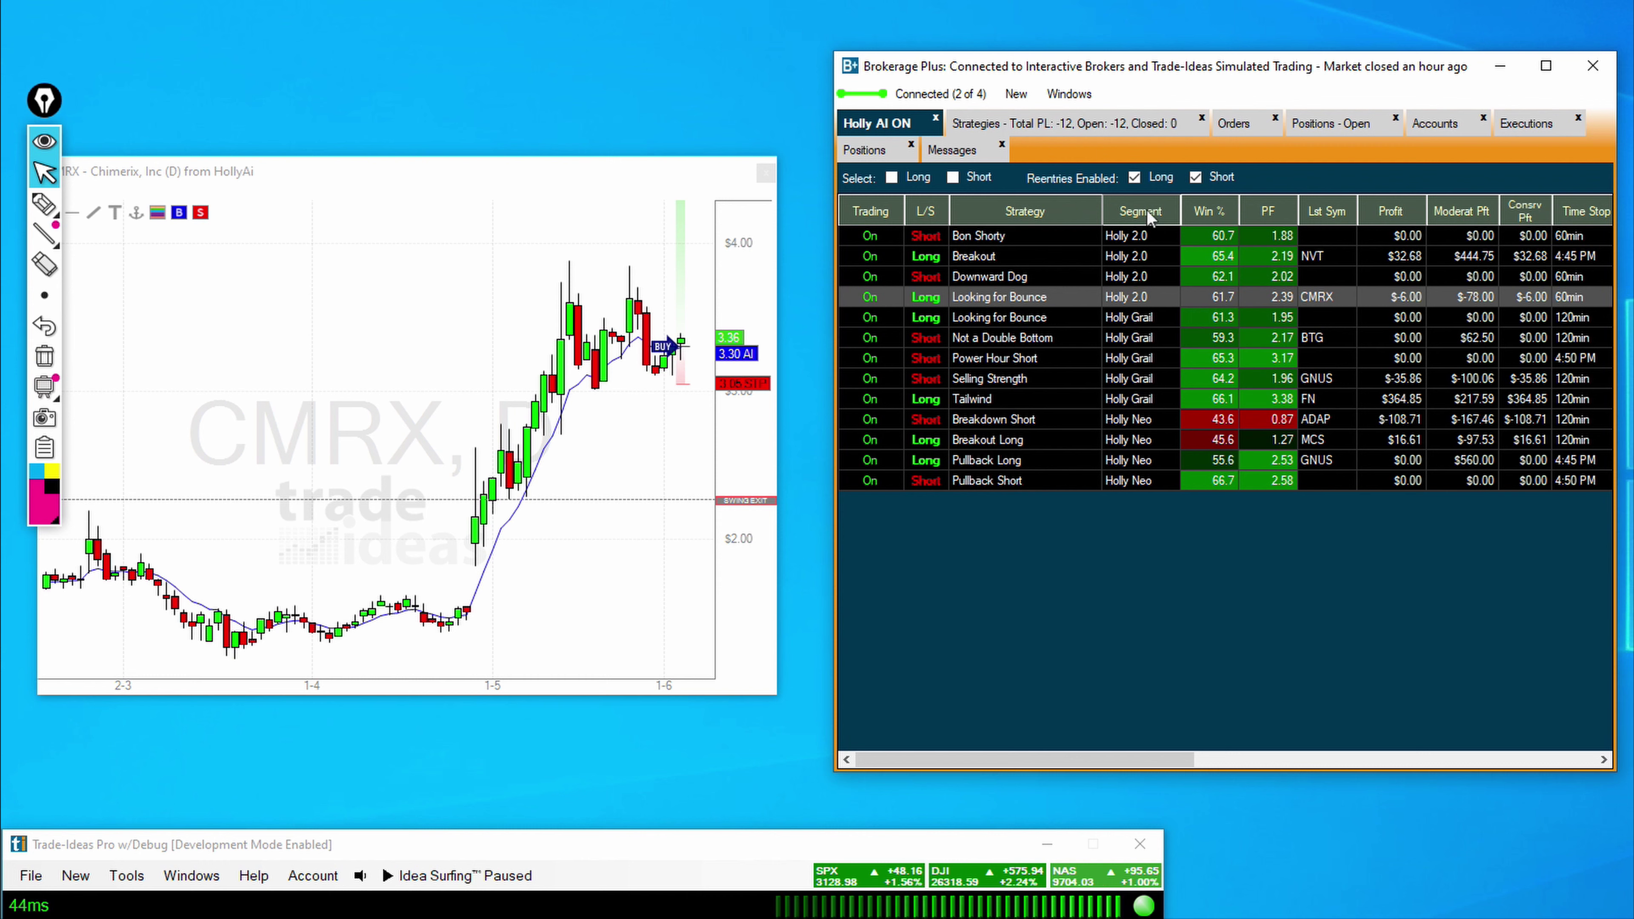
left_click(1135, 178)
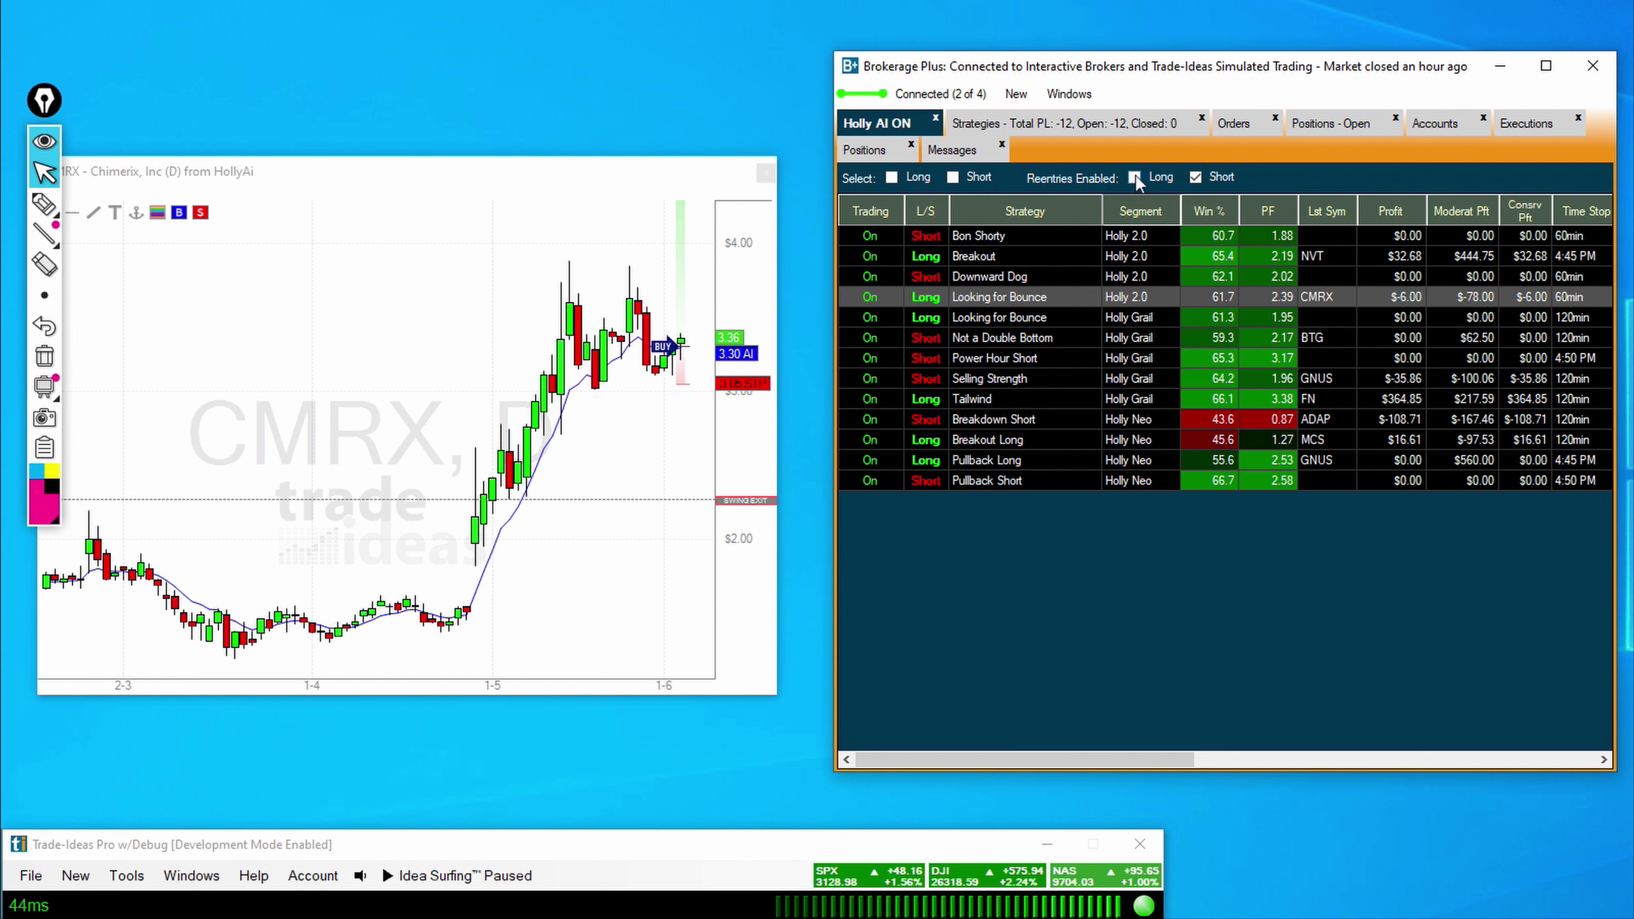
left_click(1196, 179)
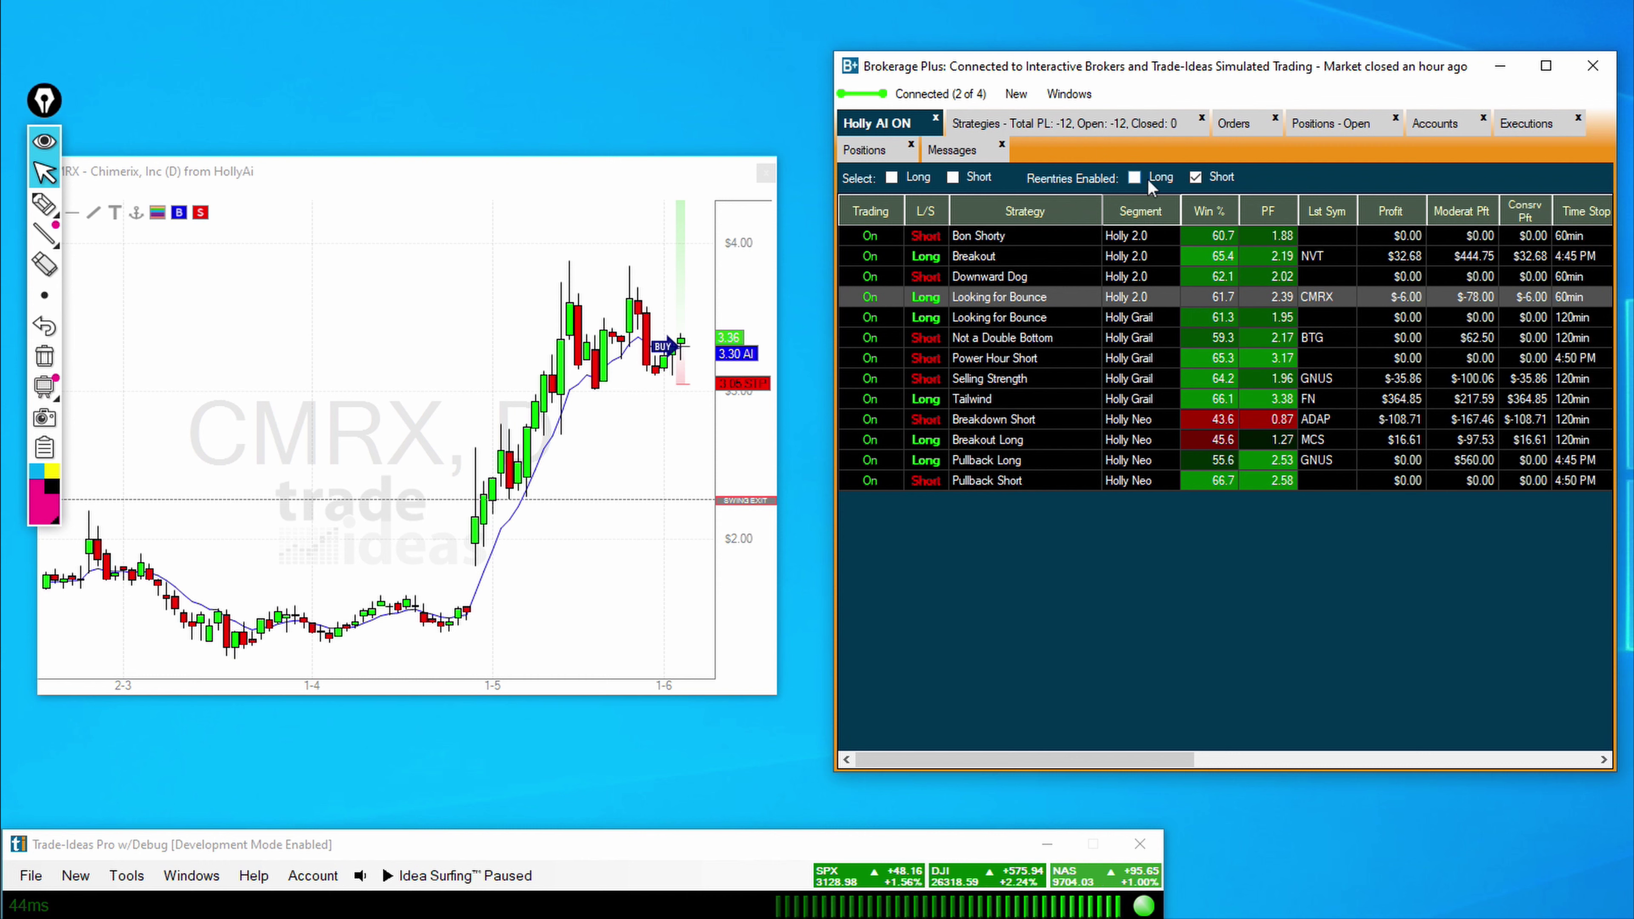